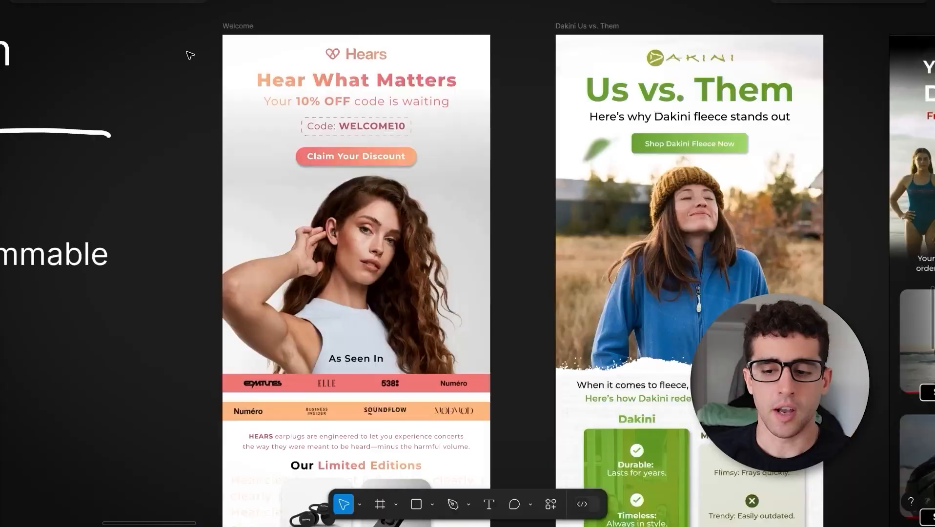
Step: Examine the footer navigation buttons of the Engine, Dakini and Hears emails against the header menu of the Prodigy email
{"action": "scroll", "coordinate": [599, 121], "scroll_direction": "right", "scroll_amount": 15}
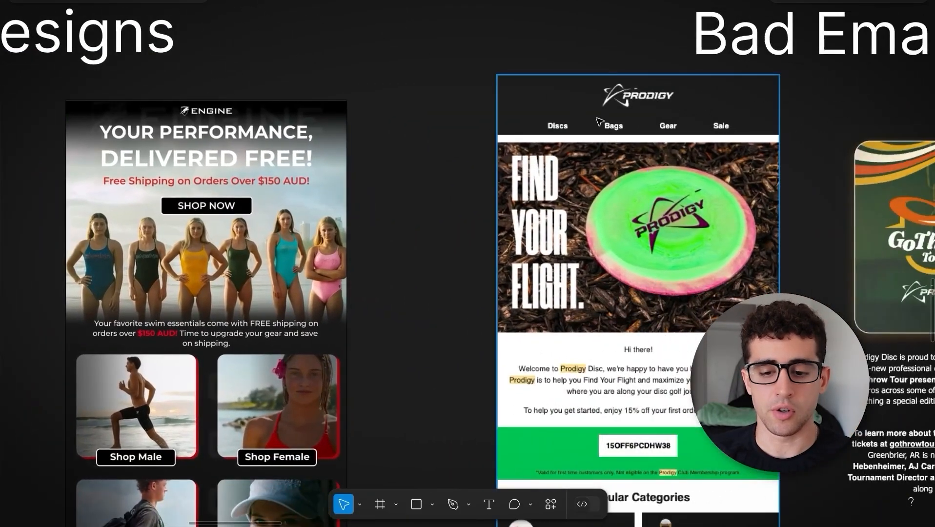
{"action": "scroll", "coordinate": [598, 125], "scroll_direction": "down", "scroll_amount": 10}
{"action": "scroll", "coordinate": [598, 126], "scroll_direction": "left", "scroll_amount": 10}
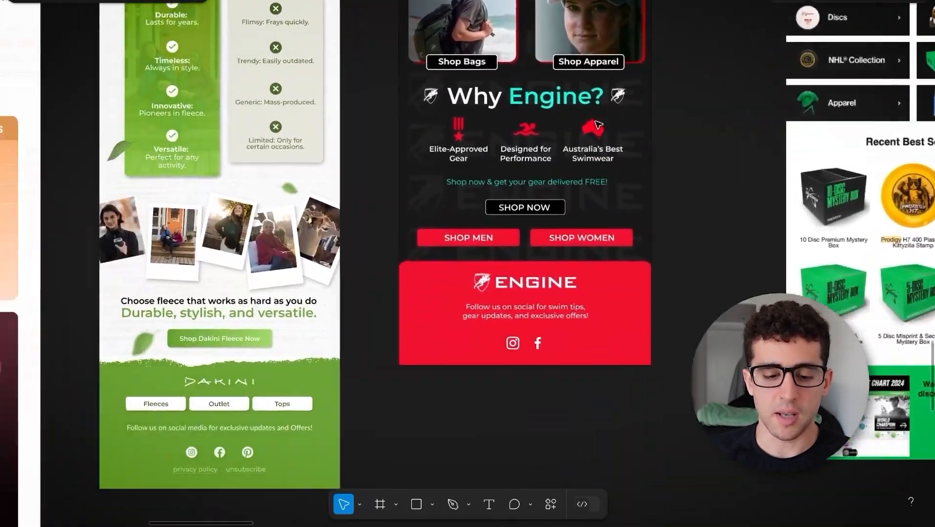
{"action": "scroll", "coordinate": [565, 153], "scroll_direction": "down", "scroll_amount": 6}
{"action": "scroll", "coordinate": [565, 152], "scroll_direction": "left", "scroll_amount": 3}
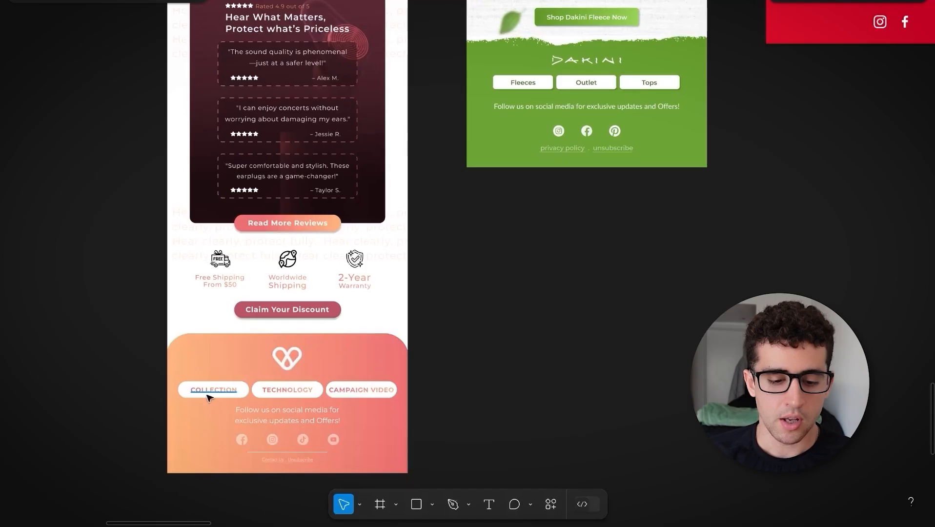
{"action": "scroll", "coordinate": [338, 371], "scroll_direction": "right", "scroll_amount": 20}
{"action": "scroll", "coordinate": [339, 371], "scroll_direction": "up", "scroll_amount": 10}
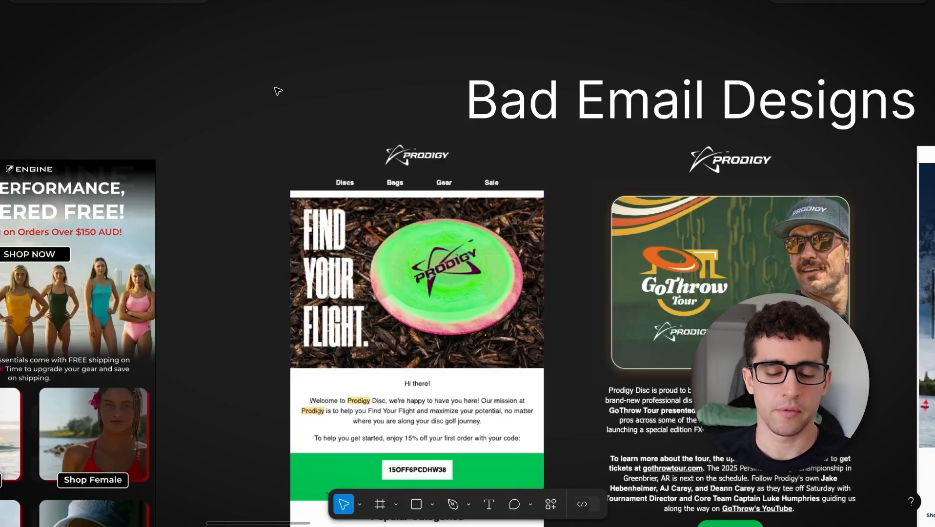
Step: Review the header areas of the emails under Our Email Designs, looking closely at Hears and Dakini
{"action": "scroll", "coordinate": [278, 91], "scroll_direction": "left", "scroll_amount": 10}
{"action": "scroll", "coordinate": [277, 92], "scroll_direction": "down", "scroll_amount": 4}
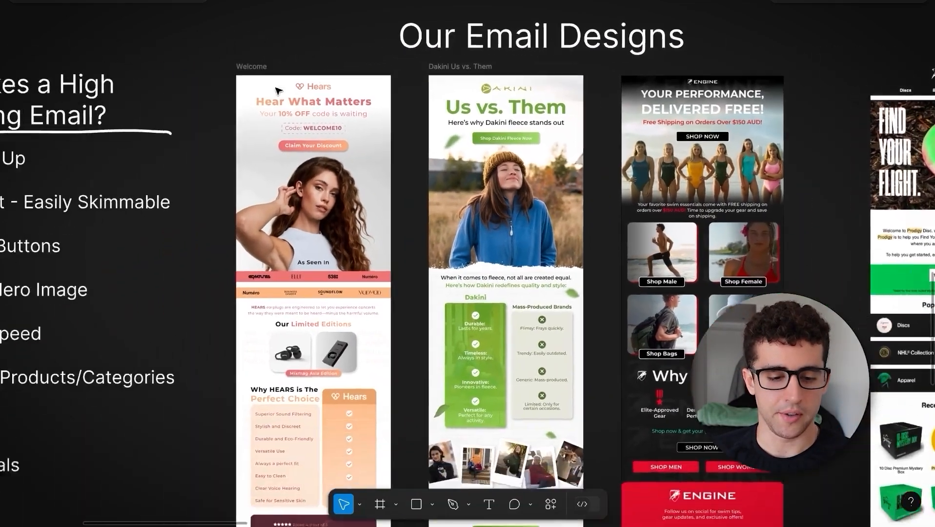
{"action": "scroll", "coordinate": [332, 102], "scroll_direction": "left", "scroll_amount": 2}
{"action": "scroll", "coordinate": [331, 102], "scroll_direction": "right", "scroll_amount": 5}
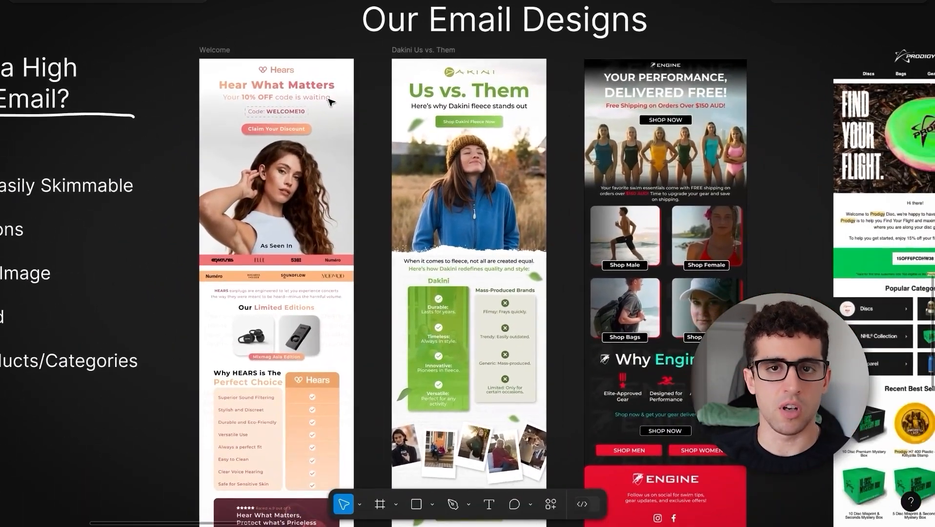
{"action": "scroll", "coordinate": [331, 102], "scroll_direction": "up", "scroll_amount": 5}
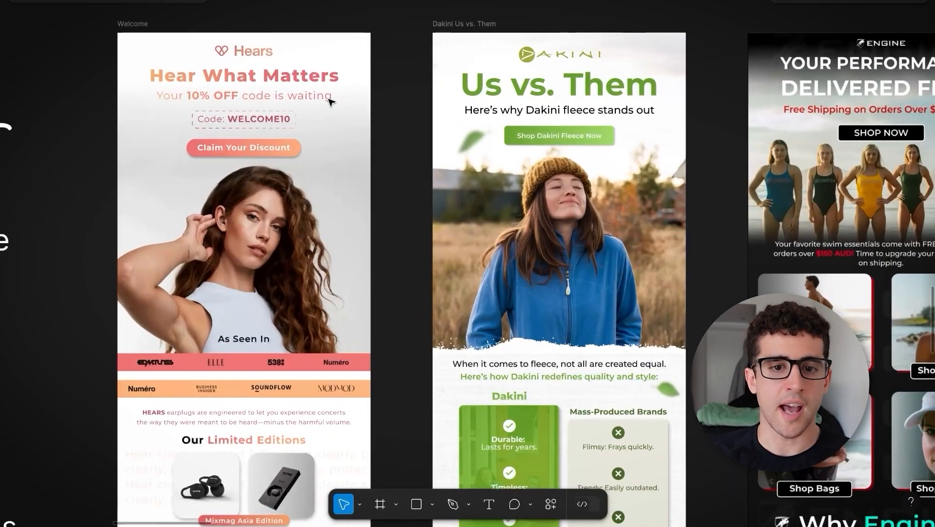
{"action": "scroll", "coordinate": [331, 101], "scroll_direction": "left", "scroll_amount": 1}
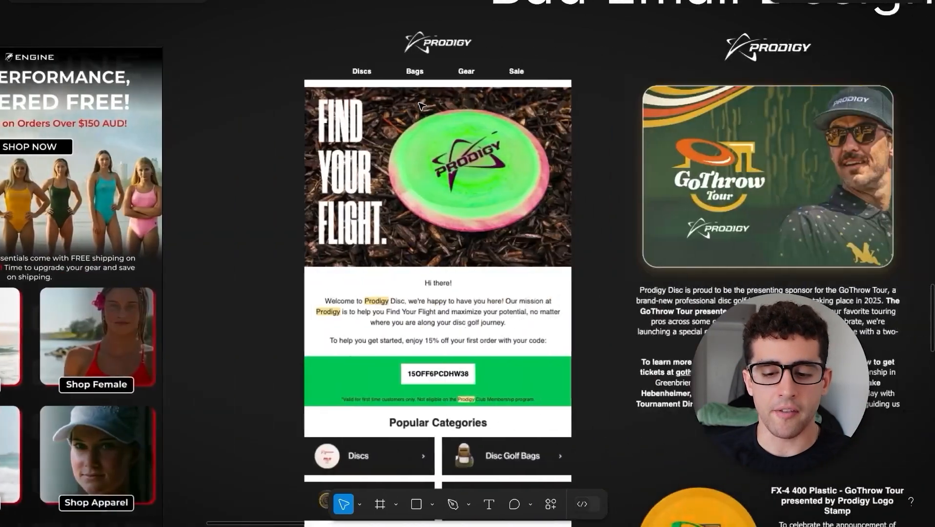
Step: Examine the hero images and opening text of the Prodigy and Zoggs emails under Bad Email Designs
{"action": "scroll", "coordinate": [354, 116], "scroll_direction": "right", "scroll_amount": 3}
{"action": "left_click", "coordinate": [354, 116]}
{"action": "scroll", "coordinate": [485, 127], "scroll_direction": "right", "scroll_amount": 5}
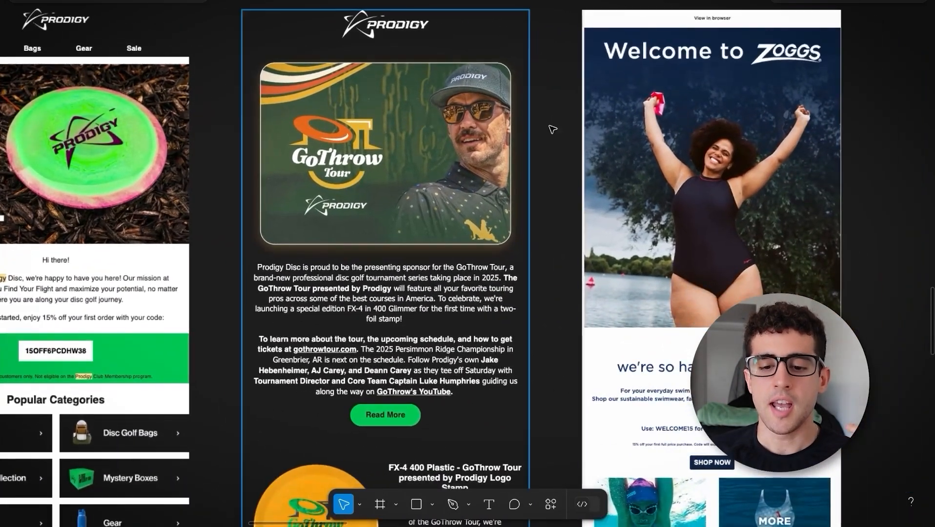
{"action": "scroll", "coordinate": [598, 80], "scroll_direction": "right", "scroll_amount": 3}
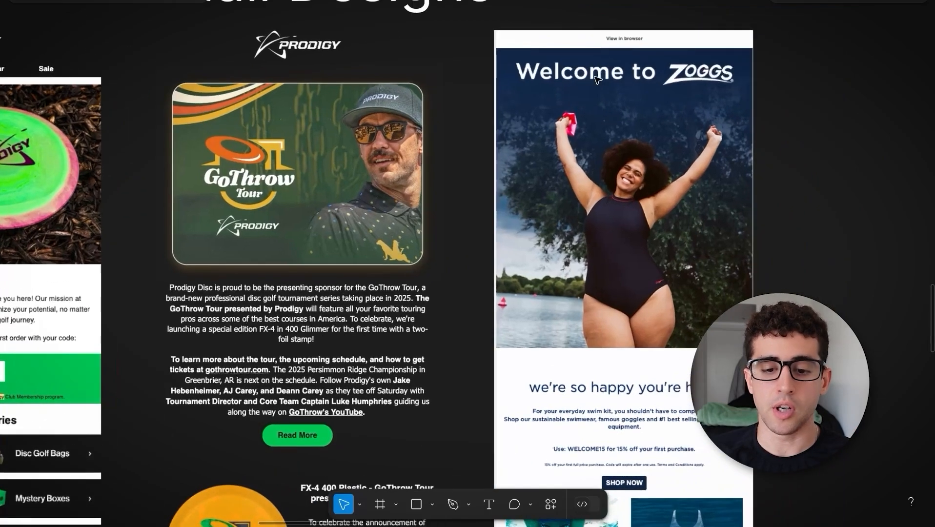
{"action": "scroll", "coordinate": [524, 248], "scroll_direction": "down", "scroll_amount": 5}
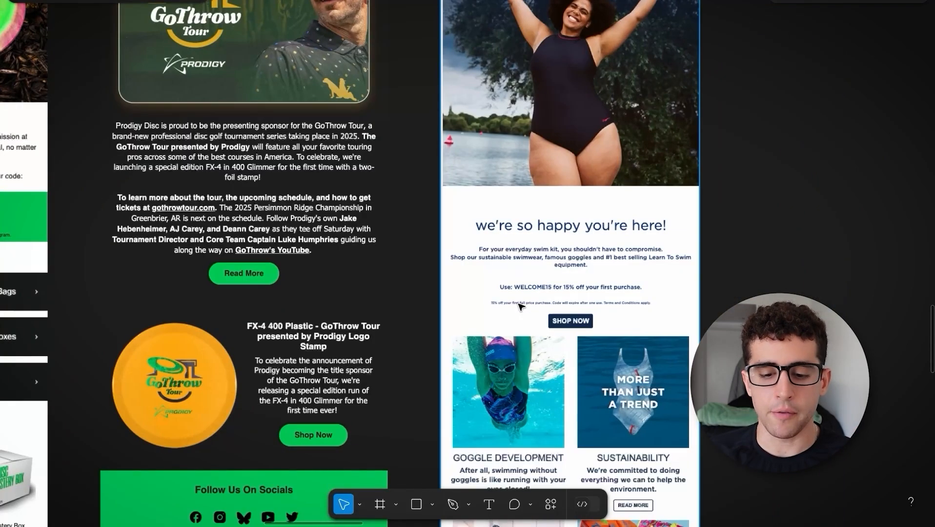
{"action": "scroll", "coordinate": [535, 293], "scroll_direction": "up", "scroll_amount": 6}
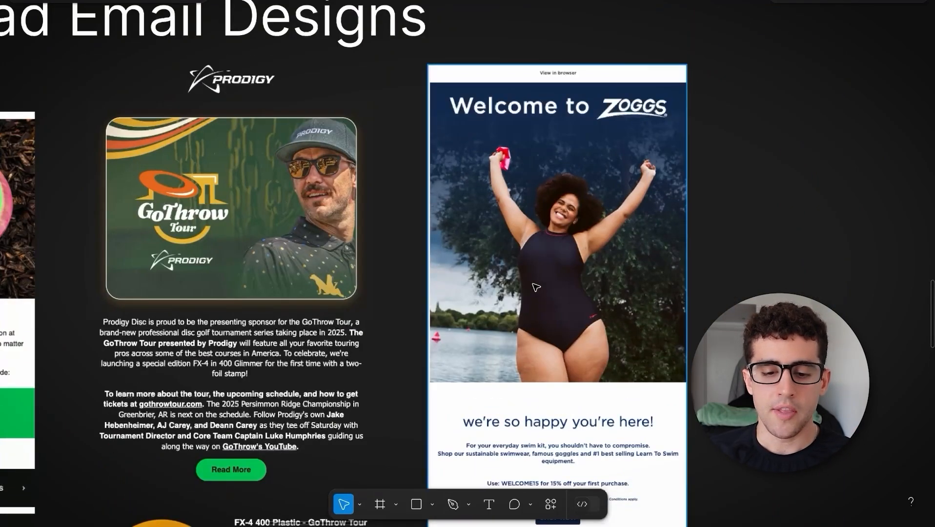
{"action": "scroll", "coordinate": [668, 236], "scroll_direction": "up", "scroll_amount": 8}
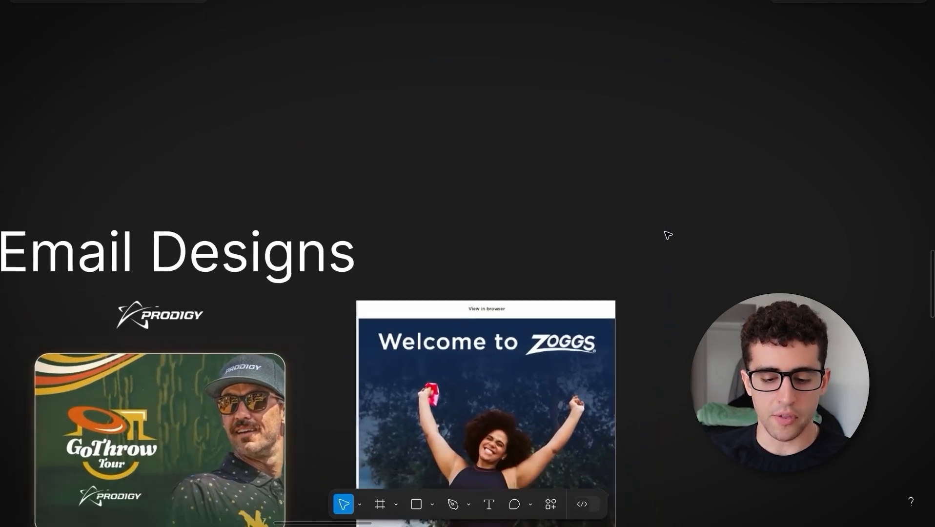
{"action": "scroll", "coordinate": [546, 344], "scroll_direction": "down", "scroll_amount": 10}
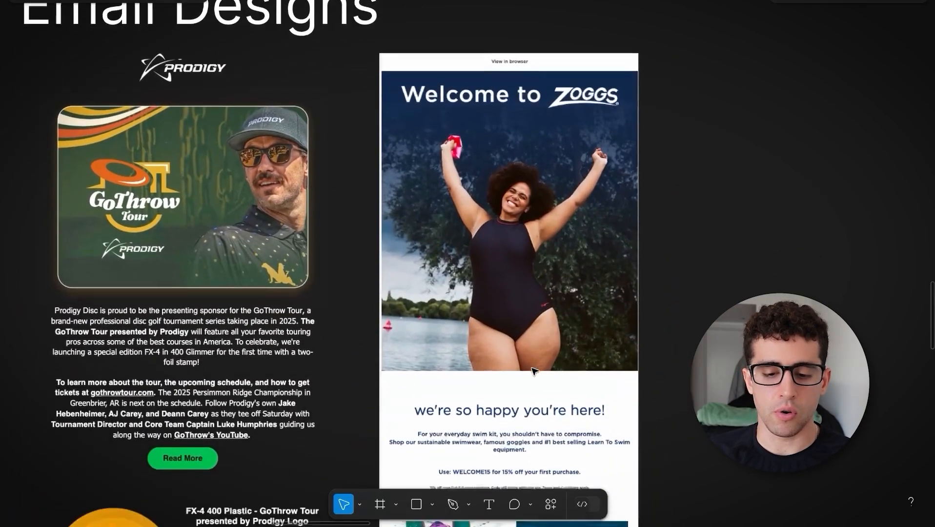
{"action": "scroll", "coordinate": [480, 367], "scroll_direction": "up", "scroll_amount": 4}
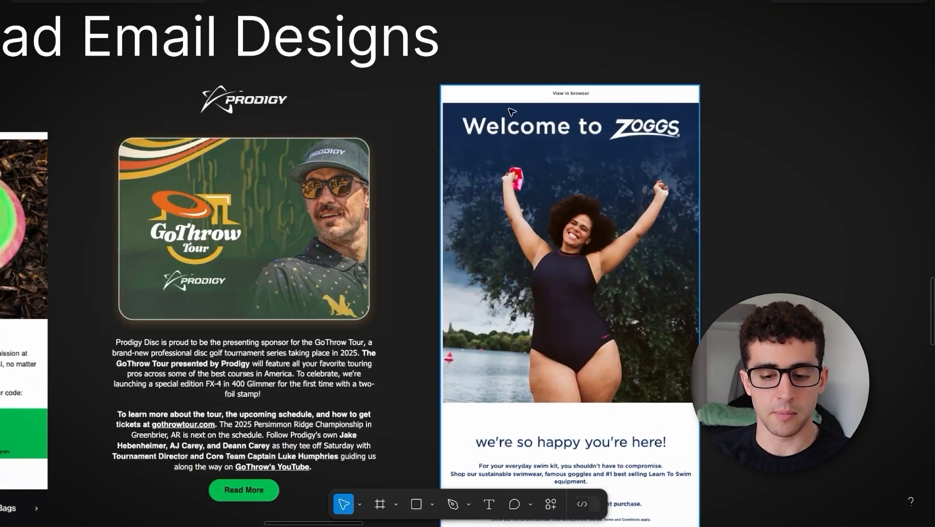
Step: Compare the hero images, headlines and call-to-action buttons of the Hears, Dakini and Engine emails
{"action": "scroll", "coordinate": [511, 113], "scroll_direction": "left", "scroll_amount": 1}
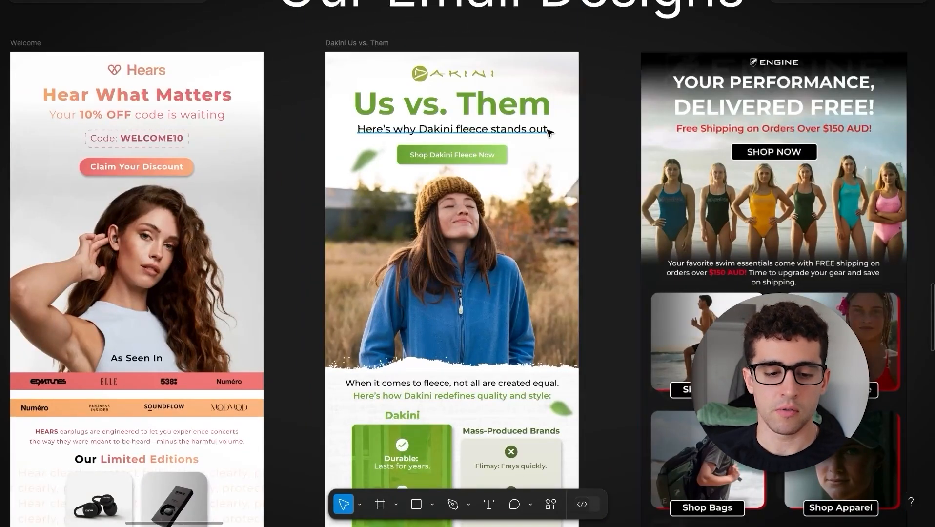
{"action": "scroll", "coordinate": [550, 132], "scroll_direction": "left", "scroll_amount": 2}
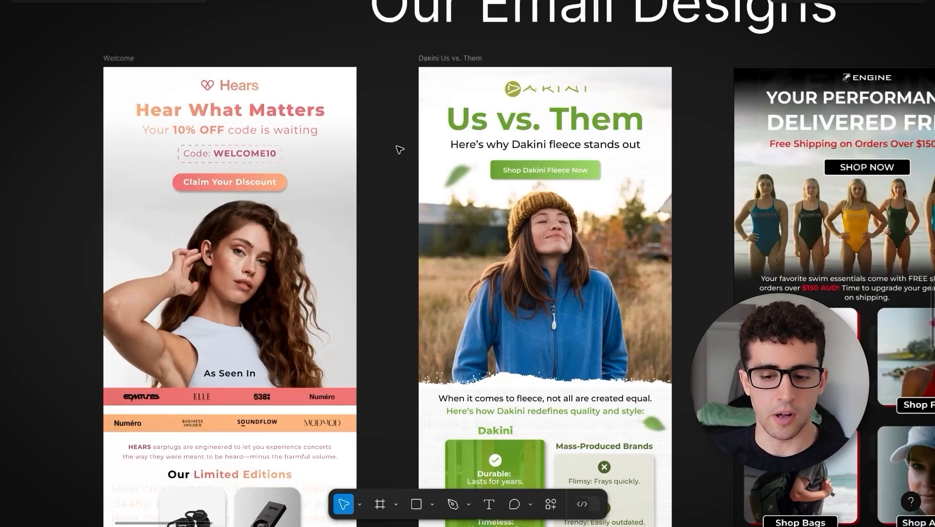
{"action": "scroll", "coordinate": [400, 150], "scroll_direction": "left", "scroll_amount": 2}
{"action": "scroll", "coordinate": [312, 195], "scroll_direction": "left", "scroll_amount": 6}
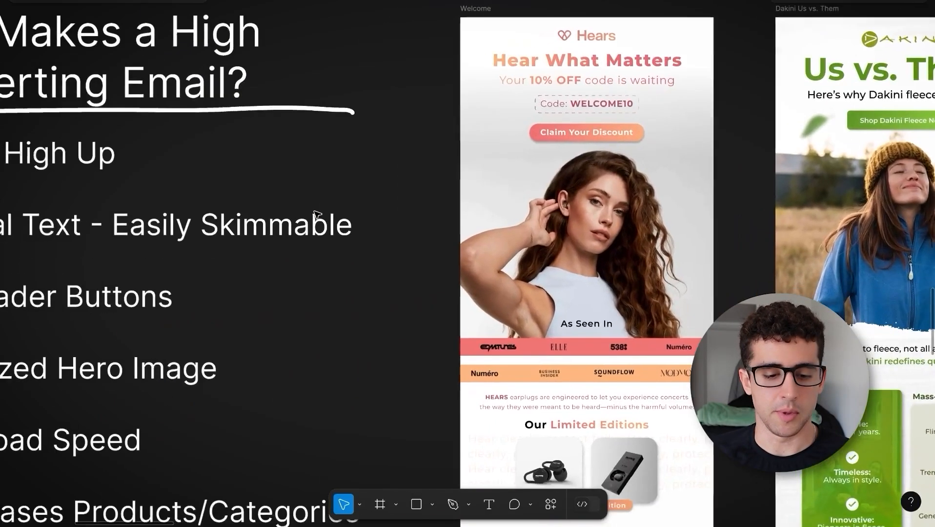
{"action": "scroll", "coordinate": [320, 247], "scroll_direction": "down", "scroll_amount": 2}
{"action": "scroll", "coordinate": [422, 218], "scroll_direction": "right", "scroll_amount": 8}
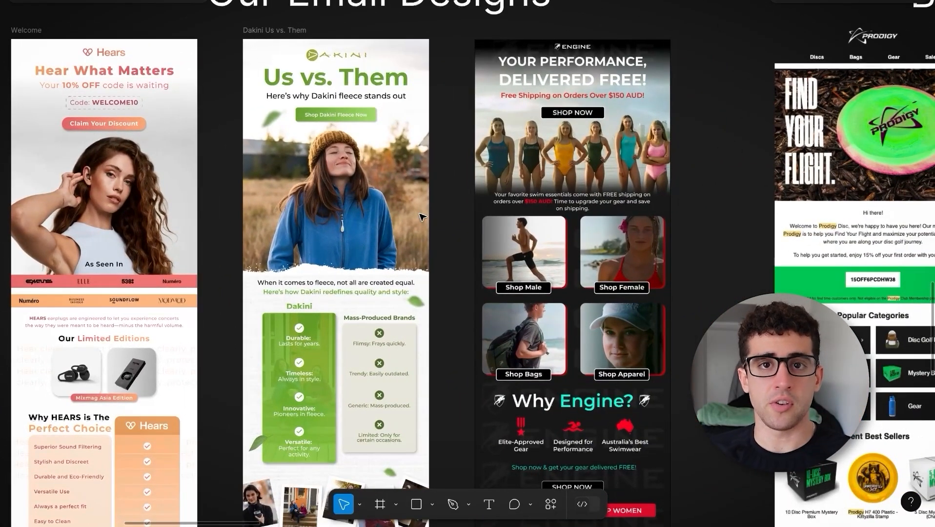
{"action": "scroll", "coordinate": [422, 218], "scroll_direction": "left", "scroll_amount": 1}
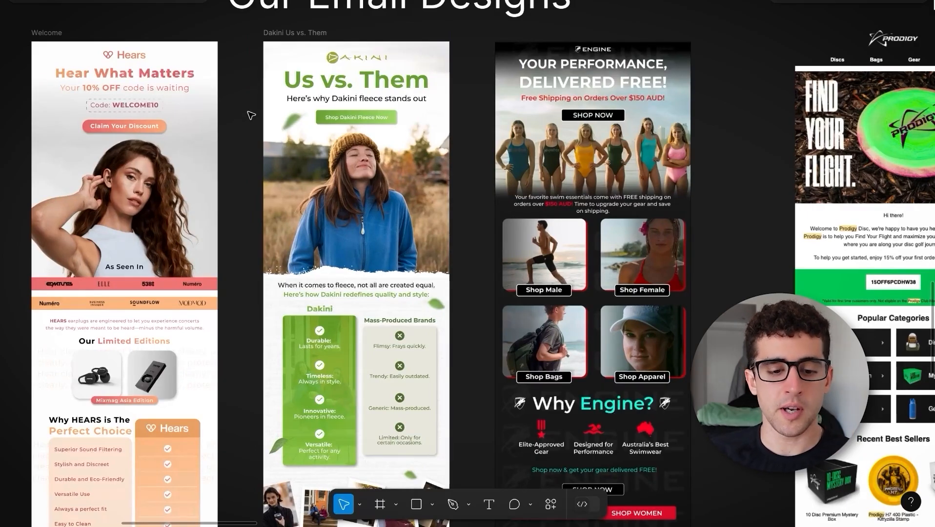
{"action": "scroll", "coordinate": [251, 115], "scroll_direction": "up", "scroll_amount": 5}
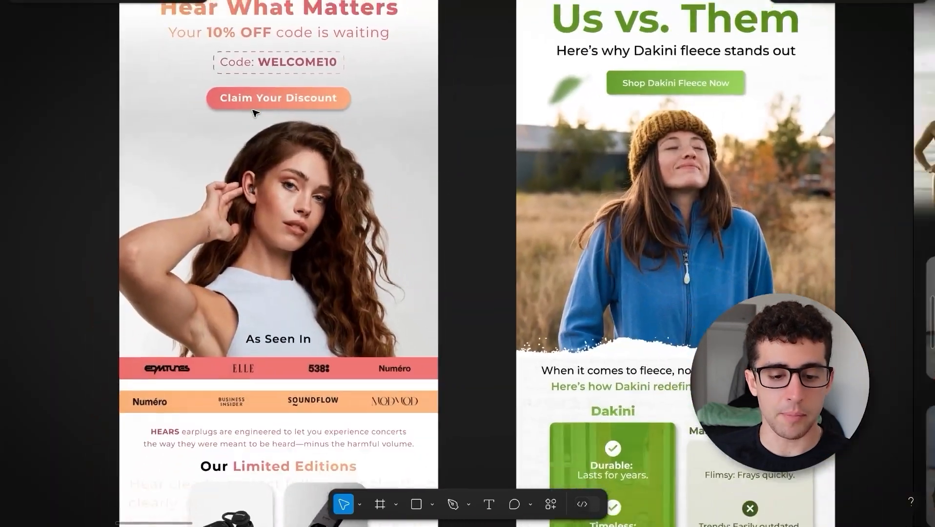
{"action": "scroll", "coordinate": [254, 113], "scroll_direction": "down", "scroll_amount": 2}
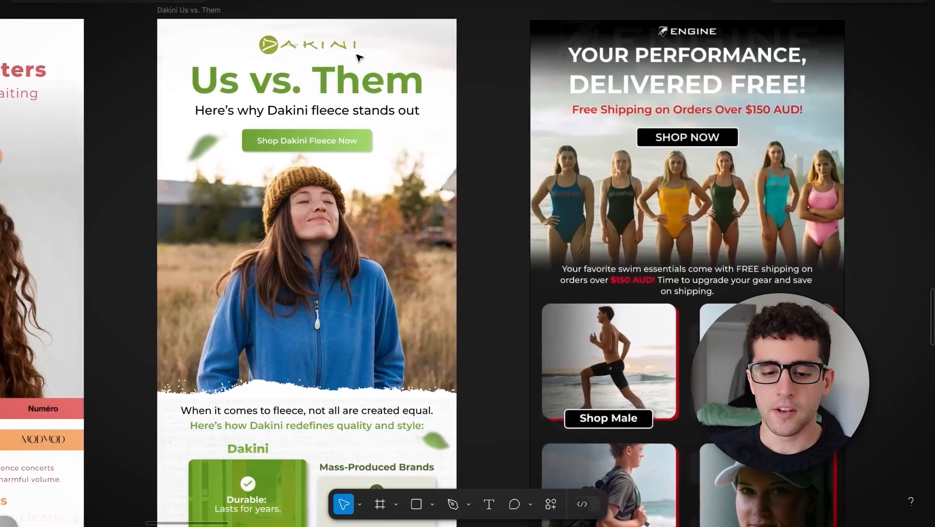
{"action": "scroll", "coordinate": [426, 83], "scroll_direction": "down", "scroll_amount": 1}
{"action": "scroll", "coordinate": [426, 83], "scroll_direction": "down", "scroll_amount": 2}
{"action": "scroll", "coordinate": [426, 84], "scroll_direction": "left", "scroll_amount": 3}
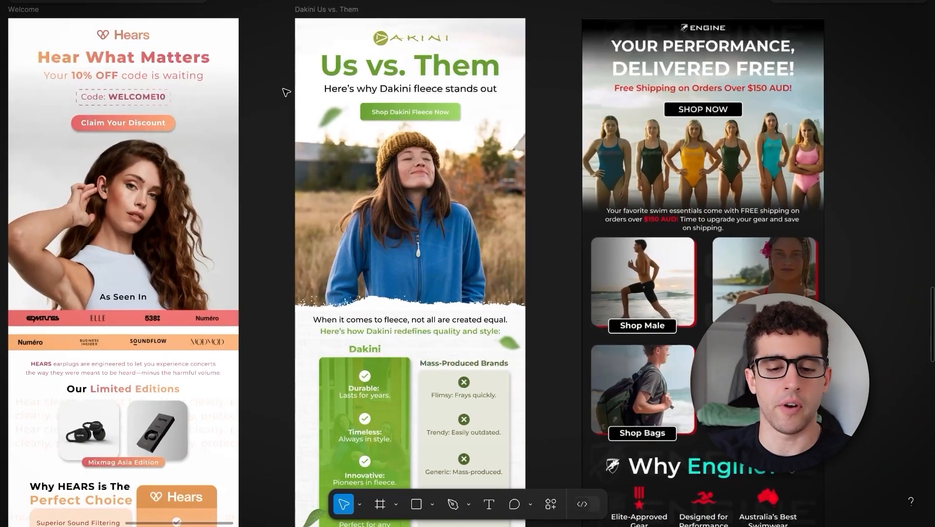
Step: Review the full checklist of what makes a high converting email alongside the Hears, Dakini and Engine designs
{"action": "scroll", "coordinate": [286, 92], "scroll_direction": "left", "scroll_amount": 5}
{"action": "scroll", "coordinate": [316, 139], "scroll_direction": "down", "scroll_amount": 2}
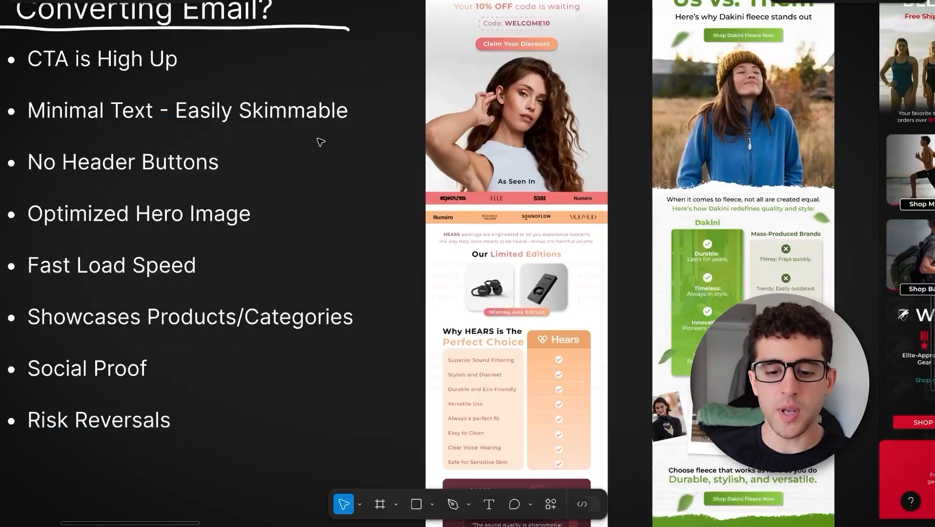
{"action": "scroll", "coordinate": [321, 142], "scroll_direction": "right", "scroll_amount": 4}
{"action": "scroll", "coordinate": [320, 142], "scroll_direction": "left", "scroll_amount": 5}
{"action": "scroll", "coordinate": [320, 141], "scroll_direction": "down", "scroll_amount": 2}
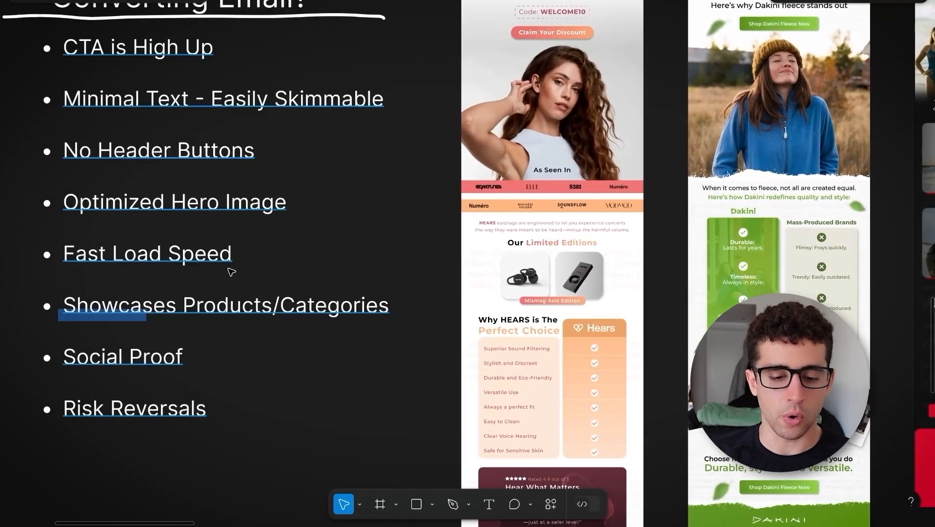
{"action": "scroll", "coordinate": [264, 302], "scroll_direction": "right", "scroll_amount": 5}
{"action": "scroll", "coordinate": [264, 302], "scroll_direction": "down", "scroll_amount": 1}
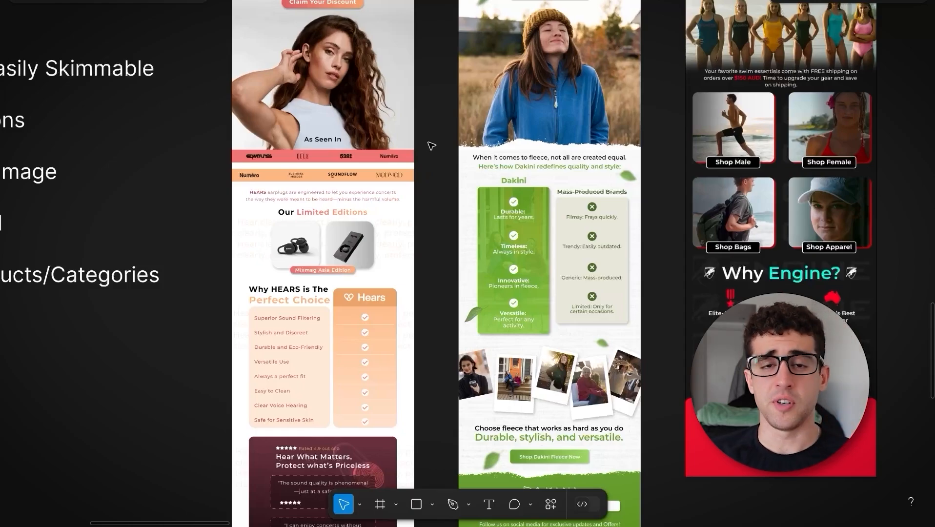
{"action": "scroll", "coordinate": [432, 146], "scroll_direction": "up", "scroll_amount": 2}
{"action": "scroll", "coordinate": [431, 146], "scroll_direction": "right", "scroll_amount": 1}
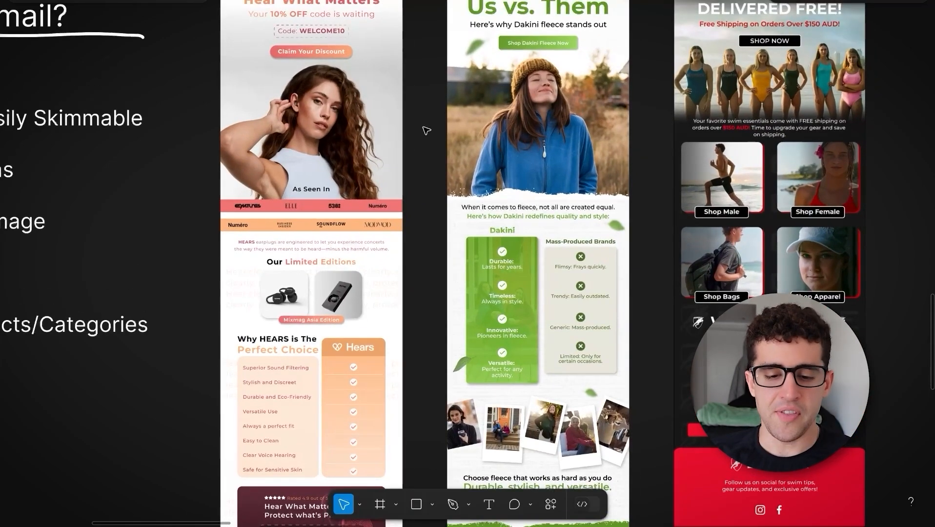
{"action": "scroll", "coordinate": [426, 130], "scroll_direction": "right", "scroll_amount": 2}
{"action": "scroll", "coordinate": [426, 130], "scroll_direction": "up", "scroll_amount": 1}
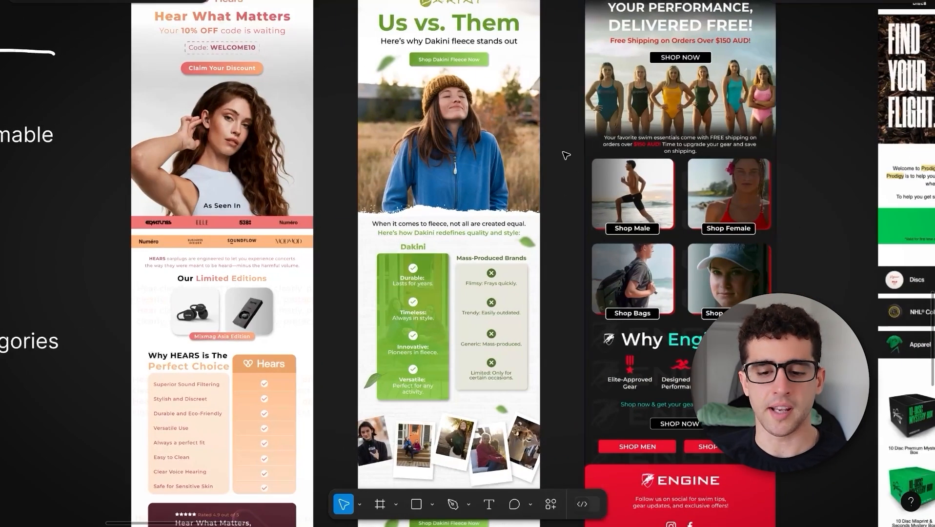
Step: Look over the bad email designs and return to the Hears, Dakini and Engine emails for comparison
{"action": "scroll", "coordinate": [552, 137], "scroll_direction": "right", "scroll_amount": 15}
{"action": "scroll", "coordinate": [552, 137], "scroll_direction": "down", "scroll_amount": 3}
{"action": "scroll", "coordinate": [552, 136], "scroll_direction": "up", "scroll_amount": 3}
{"action": "scroll", "coordinate": [552, 137], "scroll_direction": "left", "scroll_amount": 6}
{"action": "scroll", "coordinate": [552, 137], "scroll_direction": "left", "scroll_amount": 10}
{"action": "scroll", "coordinate": [552, 136], "scroll_direction": "up", "scroll_amount": 1}
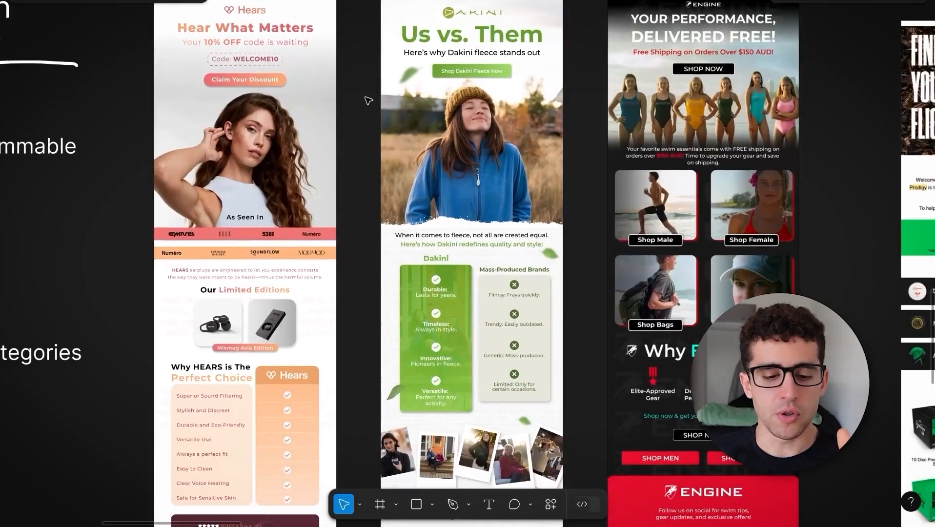
Step: Examine the Limited Editions products in the Hears email and the shop category tiles in the Engine email
{"action": "scroll", "coordinate": [367, 98], "scroll_direction": "up", "scroll_amount": 5}
{"action": "scroll", "coordinate": [369, 100], "scroll_direction": "left", "scroll_amount": 4}
{"action": "scroll", "coordinate": [369, 100], "scroll_direction": "down", "scroll_amount": 1}
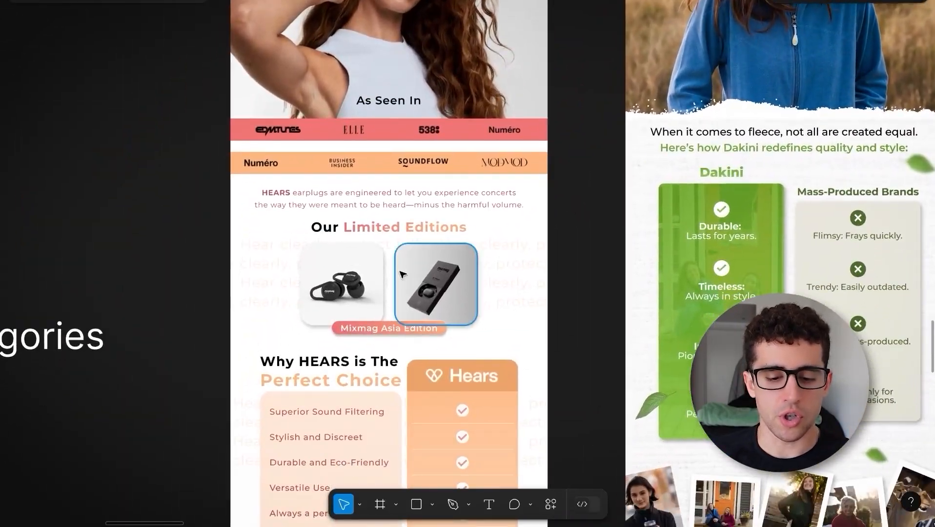
{"action": "scroll", "coordinate": [340, 283], "scroll_direction": "right", "scroll_amount": 10}
{"action": "scroll", "coordinate": [340, 283], "scroll_direction": "up", "scroll_amount": 2}
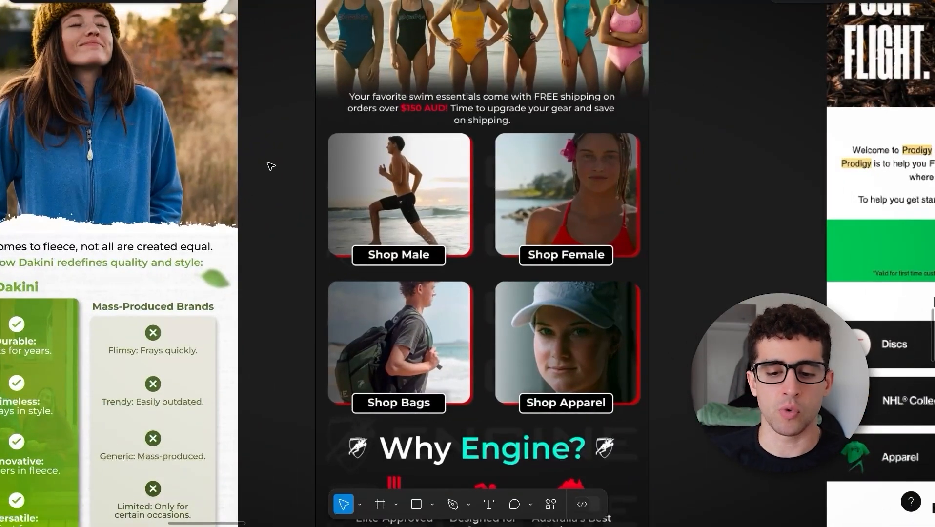
{"action": "scroll", "coordinate": [275, 167], "scroll_direction": "down", "scroll_amount": 3}
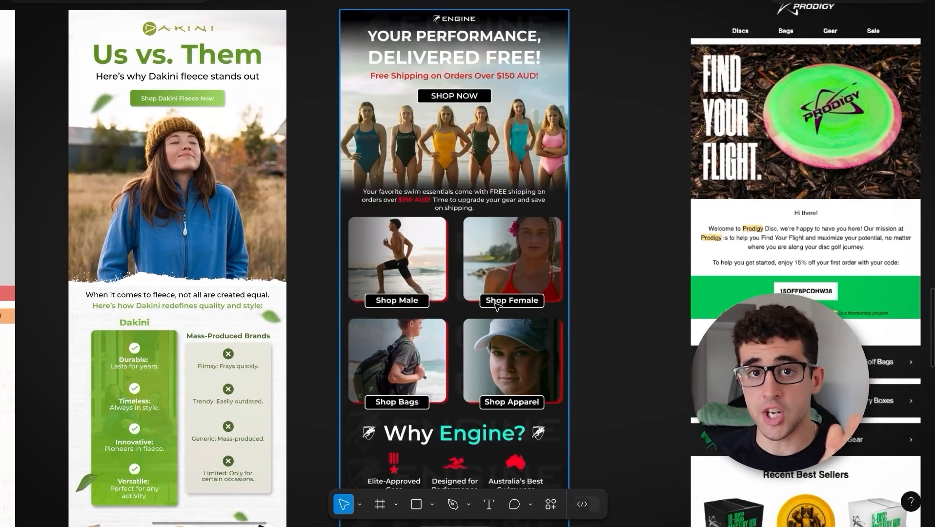
Step: Inspect the comparison tables, reviews and customer photos in the Hears and Dakini emails against the high converting email checklist
{"action": "scroll", "coordinate": [440, 288], "scroll_direction": "left", "scroll_amount": 5}
{"action": "scroll", "coordinate": [440, 288], "scroll_direction": "down", "scroll_amount": 5}
{"action": "scroll", "coordinate": [440, 288], "scroll_direction": "up", "scroll_amount": 8}
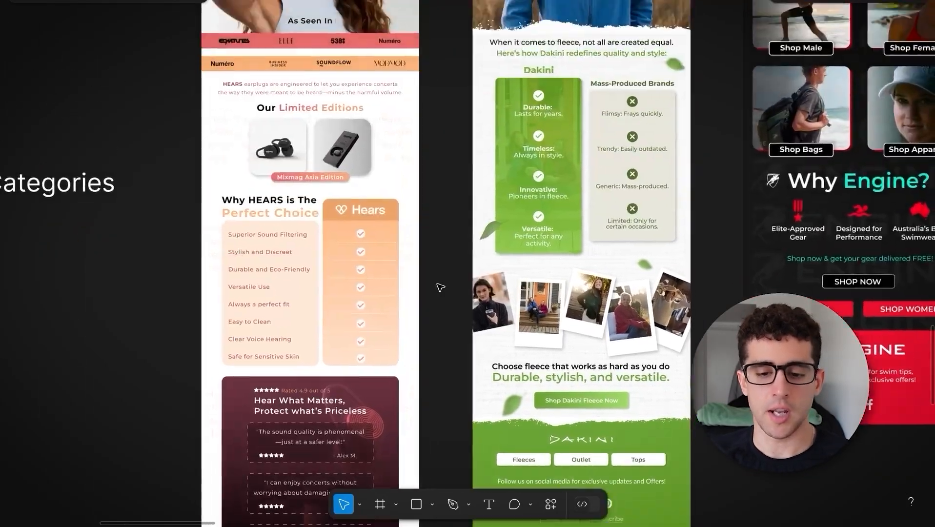
{"action": "scroll", "coordinate": [440, 288], "scroll_direction": "right", "scroll_amount": 3}
{"action": "scroll", "coordinate": [440, 288], "scroll_direction": "down", "scroll_amount": 3}
{"action": "scroll", "coordinate": [440, 288], "scroll_direction": "left", "scroll_amount": 4}
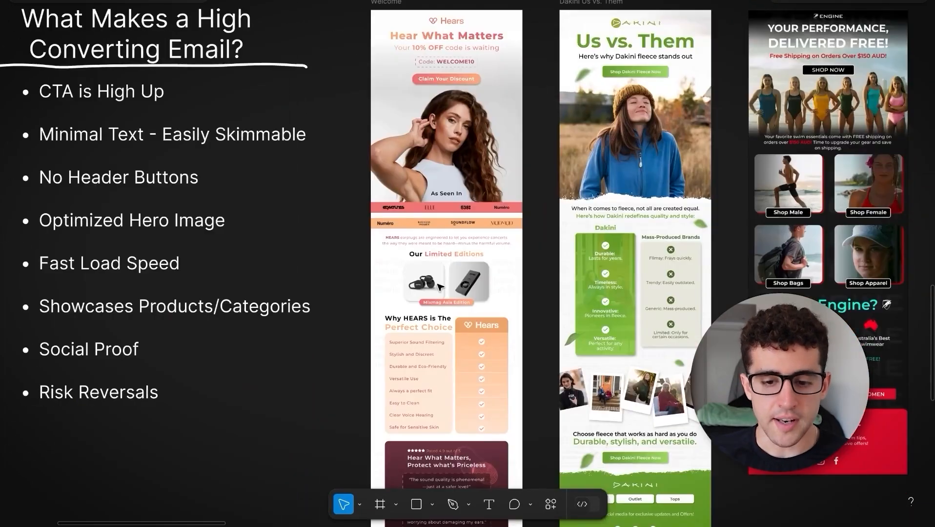
{"action": "scroll", "coordinate": [441, 288], "scroll_direction": "right", "scroll_amount": 4}
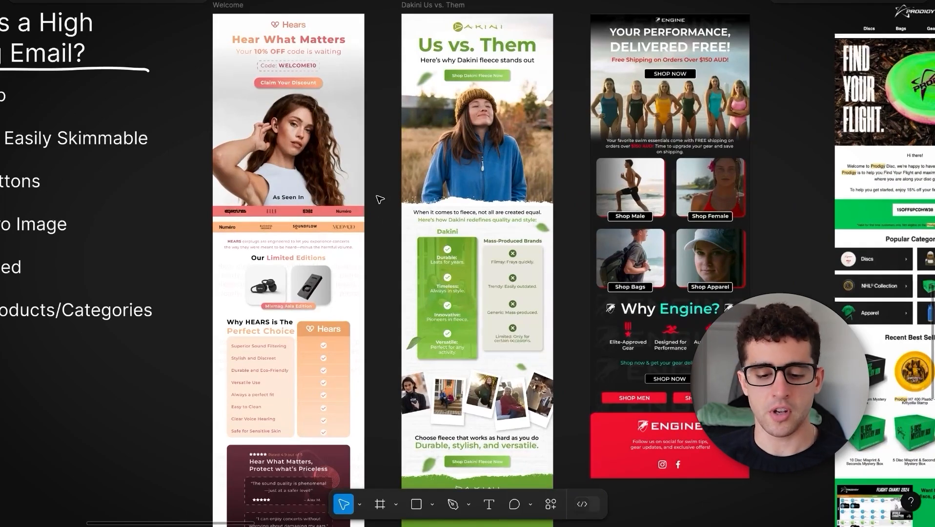
Step: Examine the customer reviews in the Hears email as social proof alongside the customer photos in the Dakini email
{"action": "scroll", "coordinate": [380, 199], "scroll_direction": "down", "scroll_amount": 3}
{"action": "scroll", "coordinate": [380, 199], "scroll_direction": "left", "scroll_amount": 1}
{"action": "scroll", "coordinate": [380, 199], "scroll_direction": "down", "scroll_amount": 5}
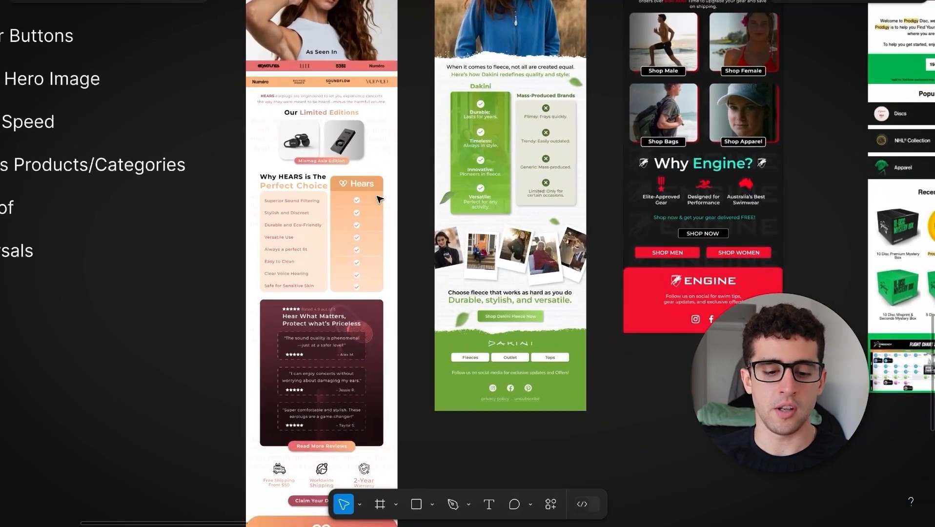
{"action": "scroll", "coordinate": [380, 199], "scroll_direction": "up", "scroll_amount": 5, "text": "ctrl"}
{"action": "scroll", "coordinate": [380, 199], "scroll_direction": "up", "scroll_amount": 2, "text": "ctrl"}
{"action": "scroll", "coordinate": [380, 199], "scroll_direction": "down", "scroll_amount": 2}
{"action": "scroll", "coordinate": [380, 199], "scroll_direction": "left", "scroll_amount": 1}
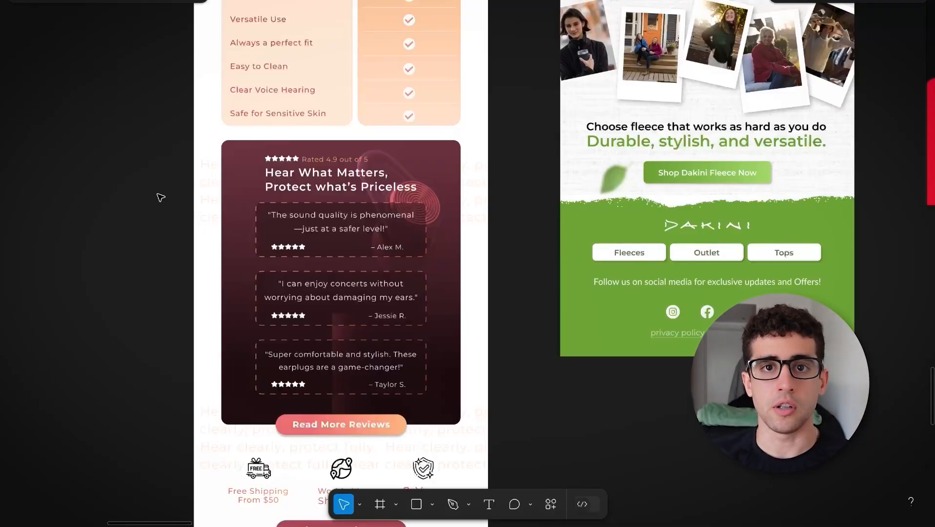
{"action": "scroll", "coordinate": [161, 197], "scroll_direction": "up", "scroll_amount": 5}
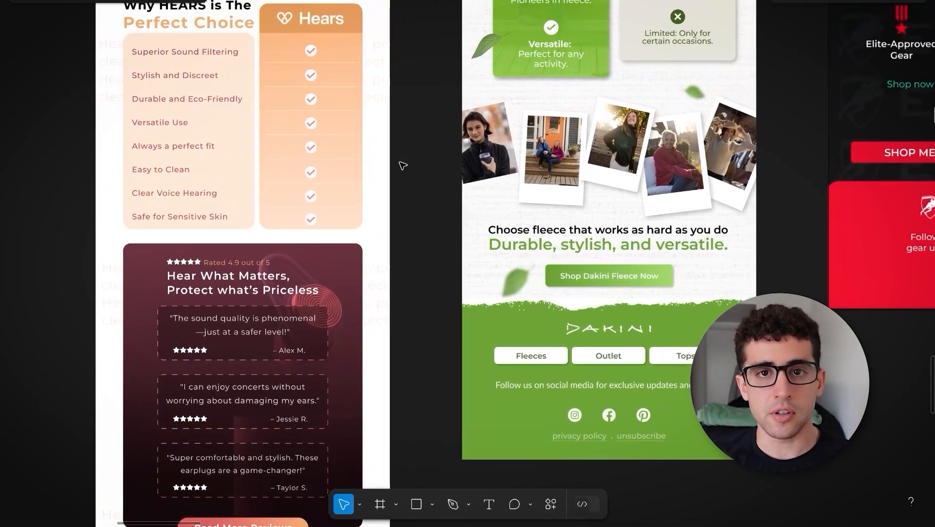
{"action": "scroll", "coordinate": [414, 169], "scroll_direction": "up", "scroll_amount": 10}
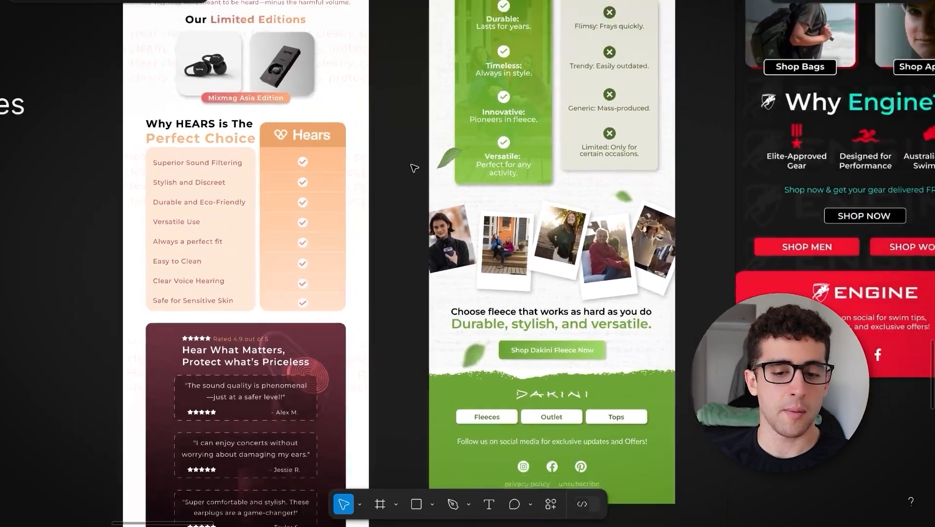
{"action": "scroll", "coordinate": [396, 146], "scroll_direction": "up", "scroll_amount": 5}
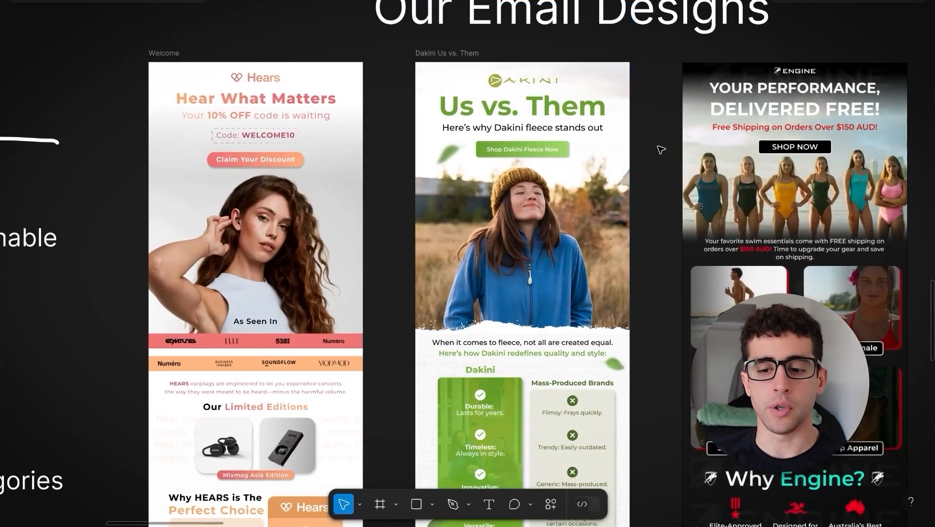
Step: Check the emails for risk reversals, examining the free shipping, worldwide shipping and 2-Year warranty icons in the Hears email
{"action": "scroll", "coordinate": [661, 150], "scroll_direction": "down", "scroll_amount": 5}
{"action": "scroll", "coordinate": [662, 149], "scroll_direction": "right", "scroll_amount": 4}
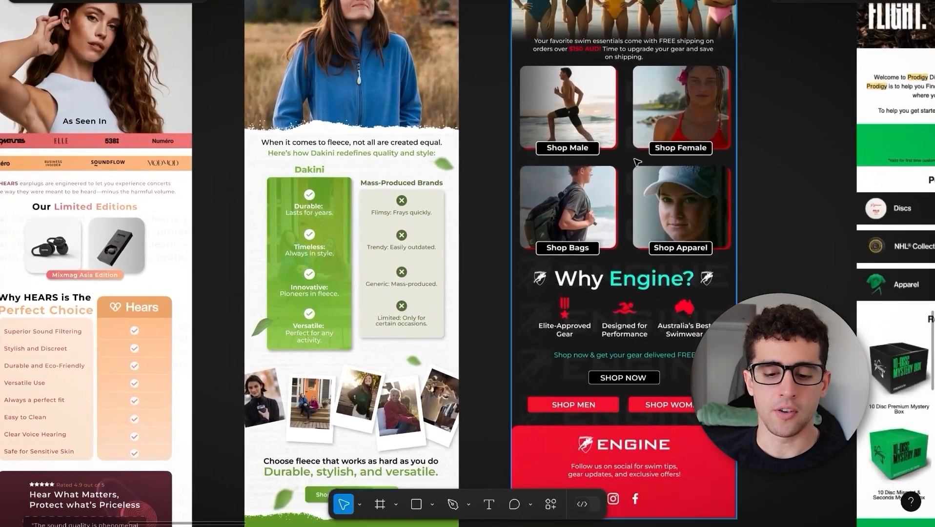
{"action": "scroll", "coordinate": [550, 299], "scroll_direction": "down", "scroll_amount": 7}
{"action": "scroll", "coordinate": [549, 299], "scroll_direction": "left", "scroll_amount": 4}
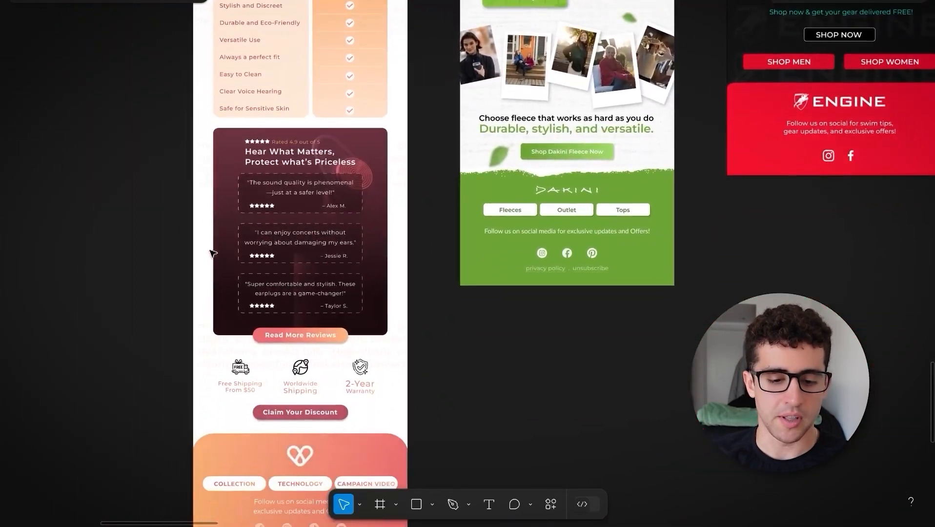
{"action": "scroll", "coordinate": [282, 250], "scroll_direction": "up", "scroll_amount": 5}
{"action": "scroll", "coordinate": [282, 251], "scroll_direction": "left", "scroll_amount": 5}
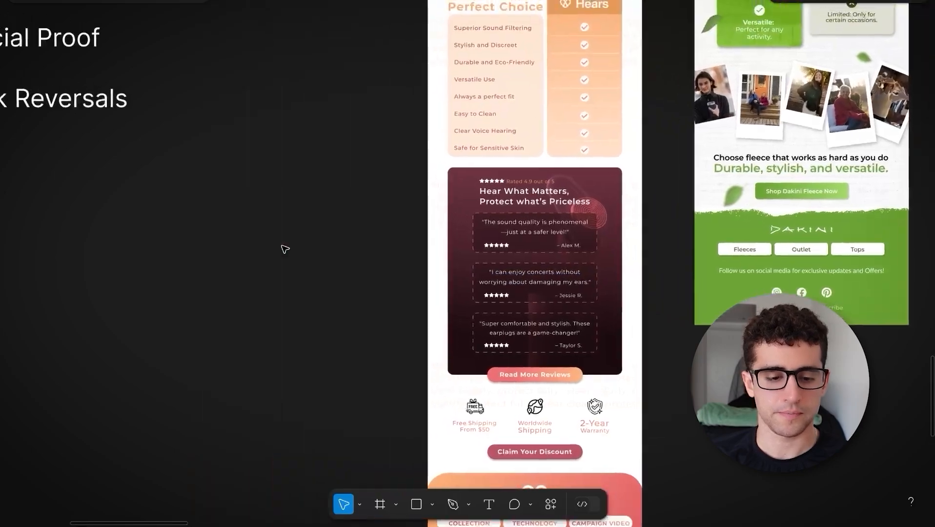
{"action": "scroll", "coordinate": [138, 348], "scroll_direction": "down", "scroll_amount": 7}
{"action": "scroll", "coordinate": [137, 348], "scroll_direction": "right", "scroll_amount": 5}
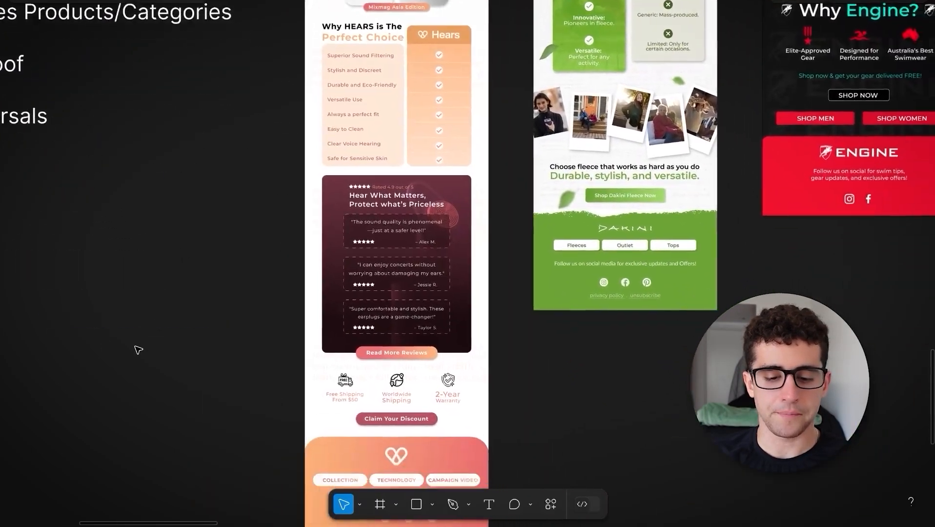
{"action": "scroll", "coordinate": [294, 304], "scroll_direction": "up", "scroll_amount": 5}
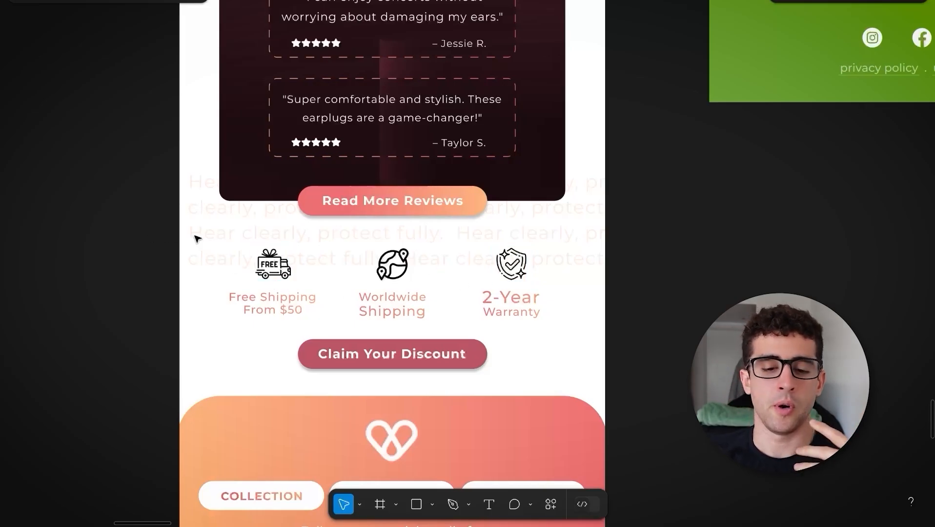
Step: Review the Dakini email's layout from the Us vs. Them hero and shop button through the comparison table to the footer
{"action": "scroll", "coordinate": [196, 238], "scroll_direction": "up", "scroll_amount": 15}
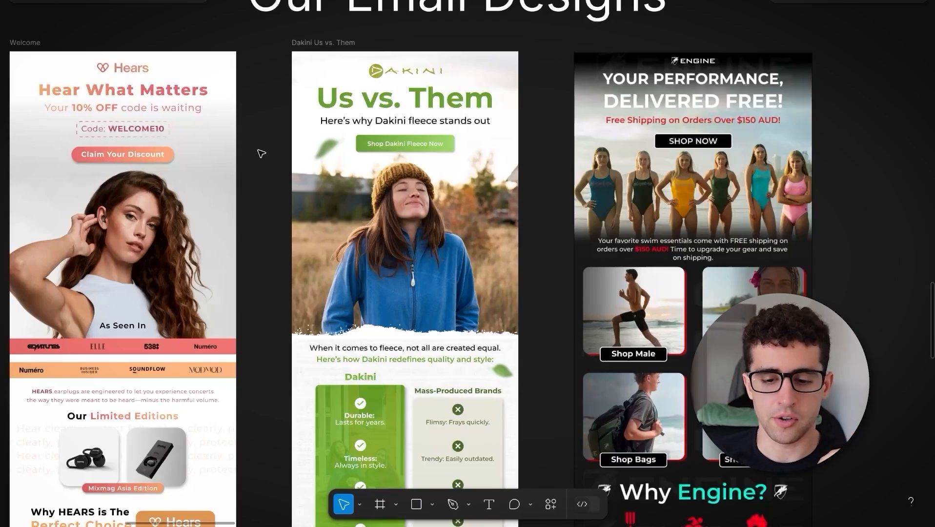
{"action": "scroll", "coordinate": [262, 154], "scroll_direction": "down", "scroll_amount": 3}
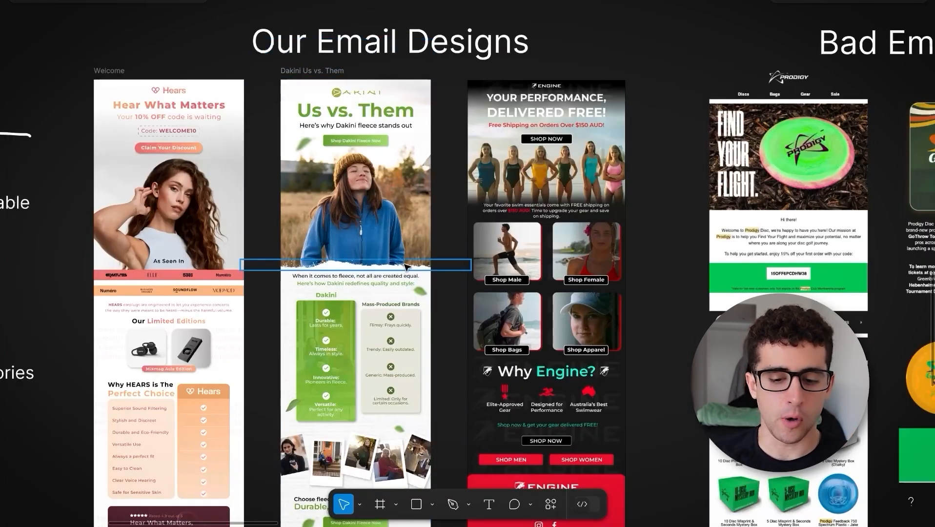
{"action": "scroll", "coordinate": [407, 266], "scroll_direction": "up", "scroll_amount": 3}
{"action": "scroll", "coordinate": [406, 266], "scroll_direction": "up", "scroll_amount": 2}
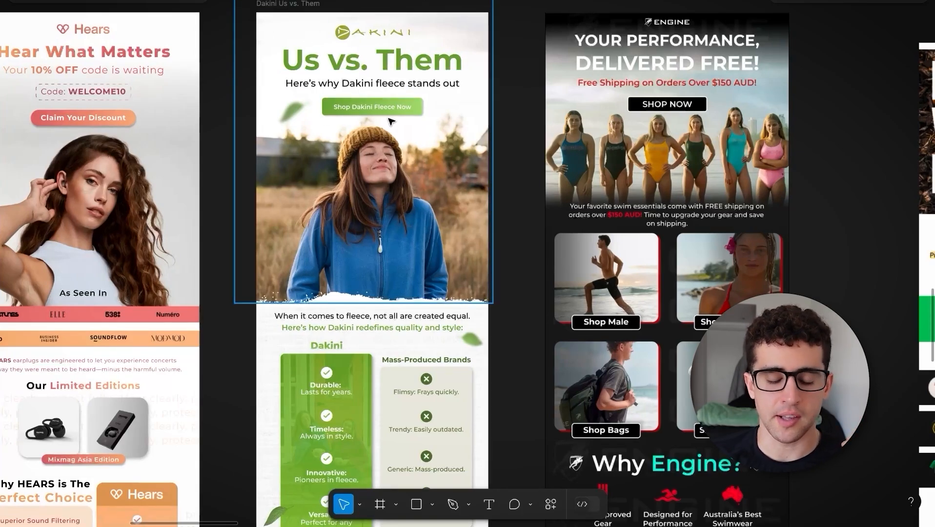
{"action": "scroll", "coordinate": [391, 121], "scroll_direction": "down", "scroll_amount": 10}
{"action": "scroll", "coordinate": [376, 147], "scroll_direction": "up", "scroll_amount": 1}
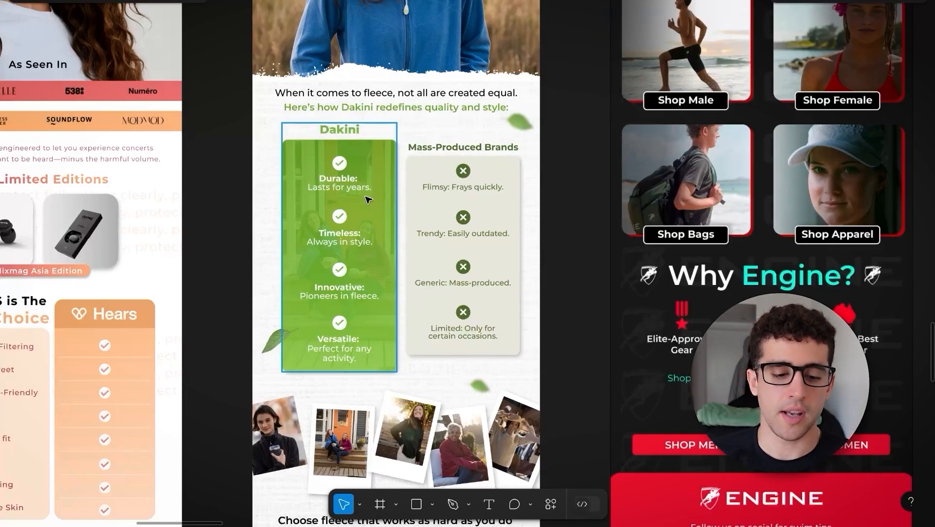
{"action": "scroll", "coordinate": [378, 159], "scroll_direction": "up", "scroll_amount": 1}
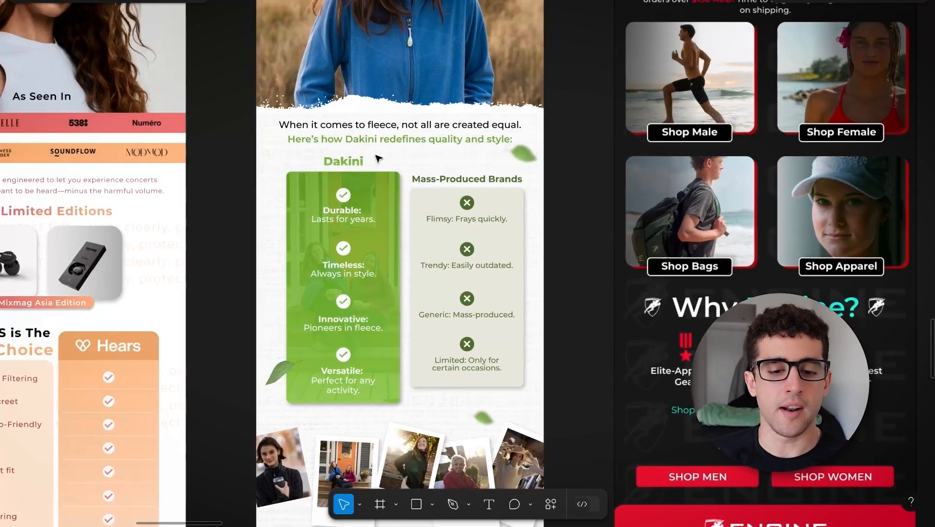
{"action": "scroll", "coordinate": [316, 107], "scroll_direction": "down", "scroll_amount": 3}
{"action": "scroll", "coordinate": [317, 108], "scroll_direction": "down", "scroll_amount": 3}
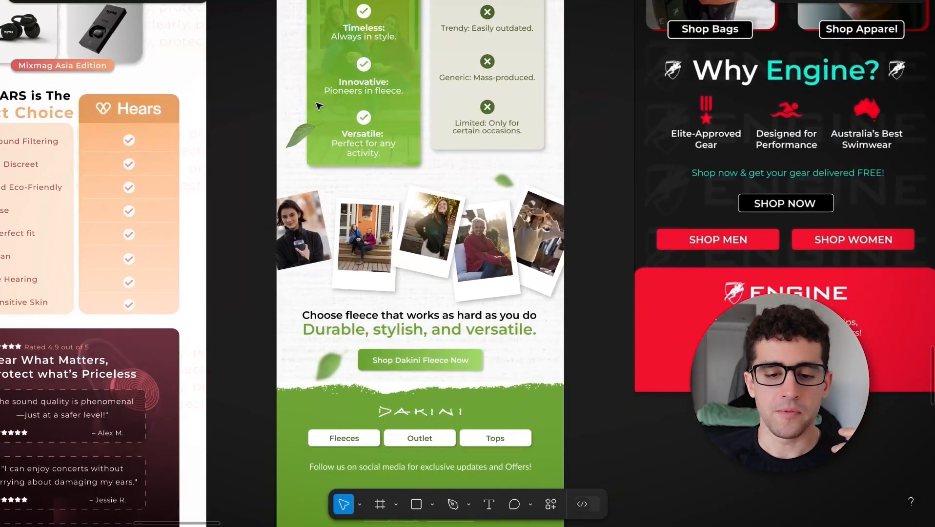
Step: Review the Hears email from the press logos and comparison table through the reviews and guarantees to the footer links
{"action": "scroll", "coordinate": [395, 36], "scroll_direction": "left", "scroll_amount": 7}
{"action": "scroll", "coordinate": [395, 37], "scroll_direction": "up", "scroll_amount": 2}
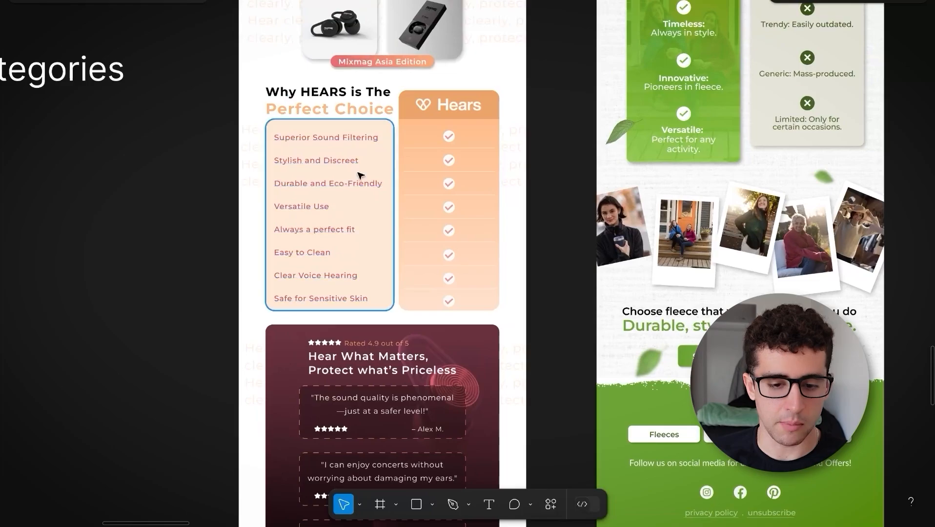
{"action": "scroll", "coordinate": [366, 186], "scroll_direction": "up", "scroll_amount": 5}
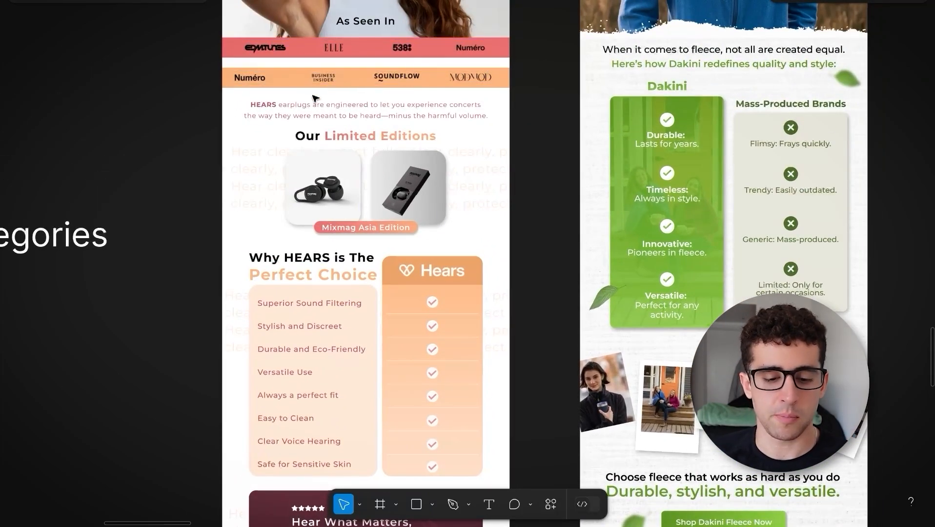
{"action": "scroll", "coordinate": [313, 190], "scroll_direction": "down", "scroll_amount": 8}
{"action": "scroll", "coordinate": [357, 274], "scroll_direction": "down", "scroll_amount": 2}
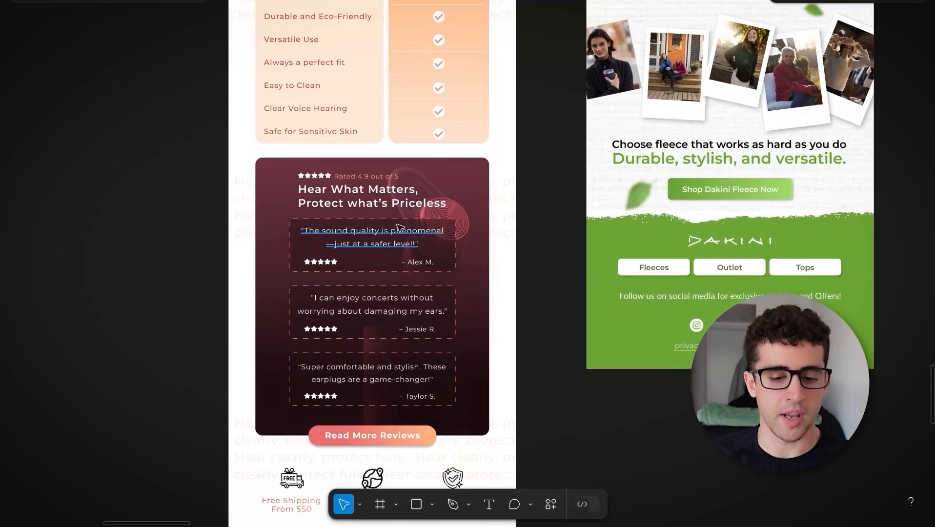
{"action": "scroll", "coordinate": [352, 274], "scroll_direction": "down", "scroll_amount": 4}
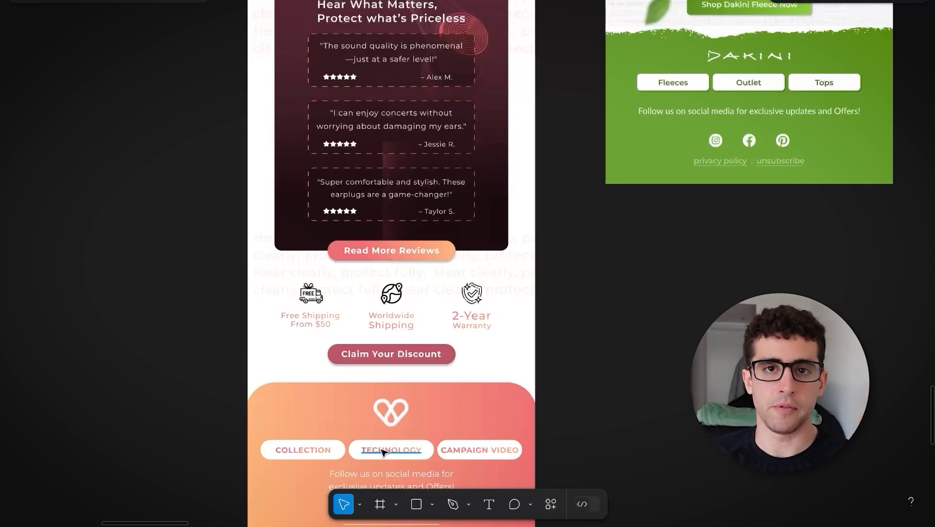
{"action": "scroll", "coordinate": [383, 453], "scroll_direction": "down", "scroll_amount": 2}
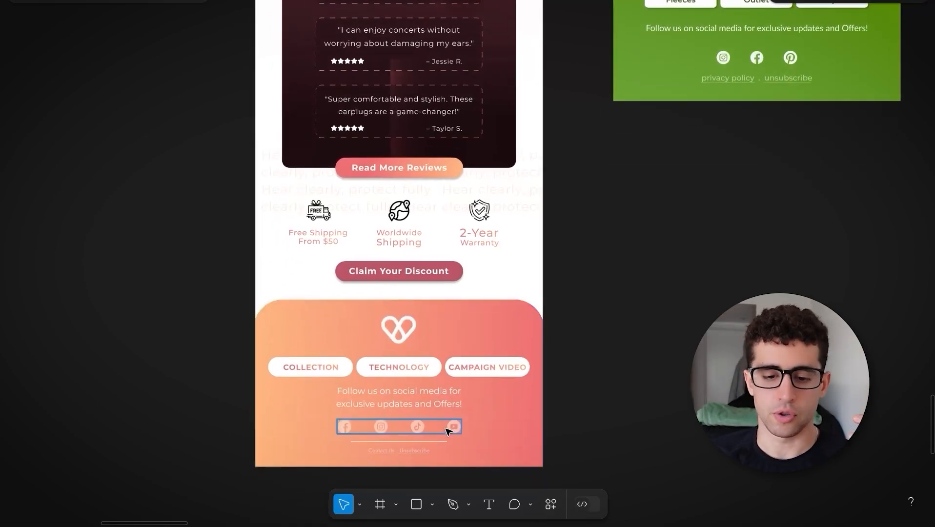
{"action": "scroll", "coordinate": [509, 271], "scroll_direction": "up", "scroll_amount": 1}
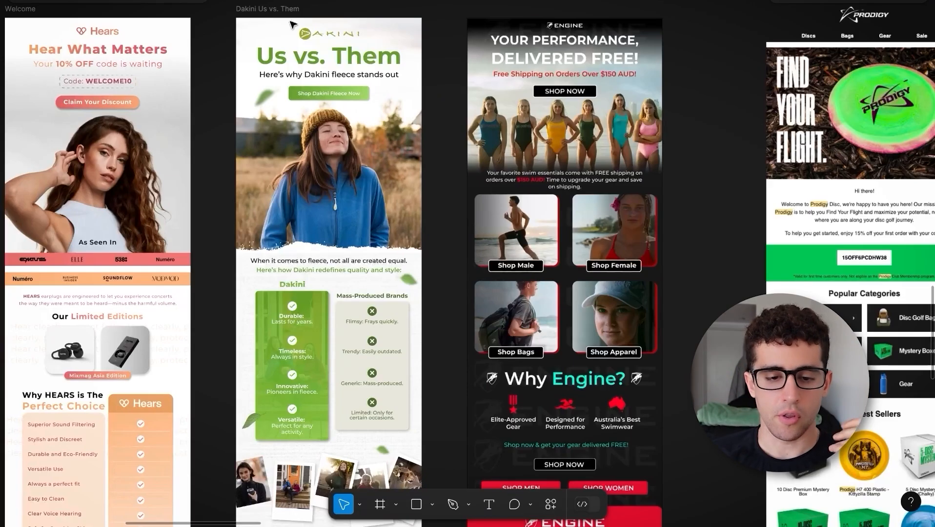
Step: Examine the header links and Find Your Flight hero image of the Prodigy welcome email among the bad designs
{"action": "scroll", "coordinate": [347, 83], "scroll_direction": "up", "scroll_amount": 1}
{"action": "scroll", "coordinate": [347, 83], "scroll_direction": "right", "scroll_amount": 10}
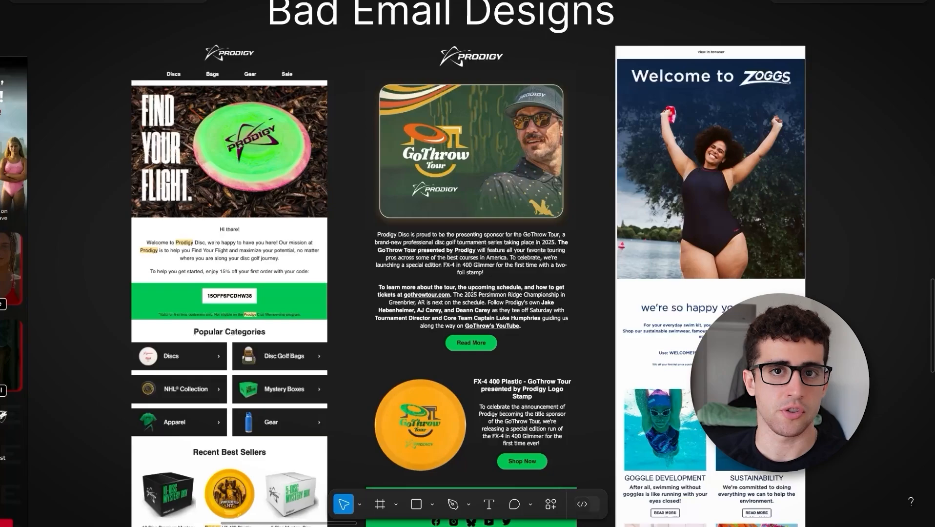
{"action": "scroll", "coordinate": [255, 67], "scroll_direction": "left", "scroll_amount": 2}
{"action": "scroll", "coordinate": [255, 67], "scroll_direction": "up", "scroll_amount": 4}
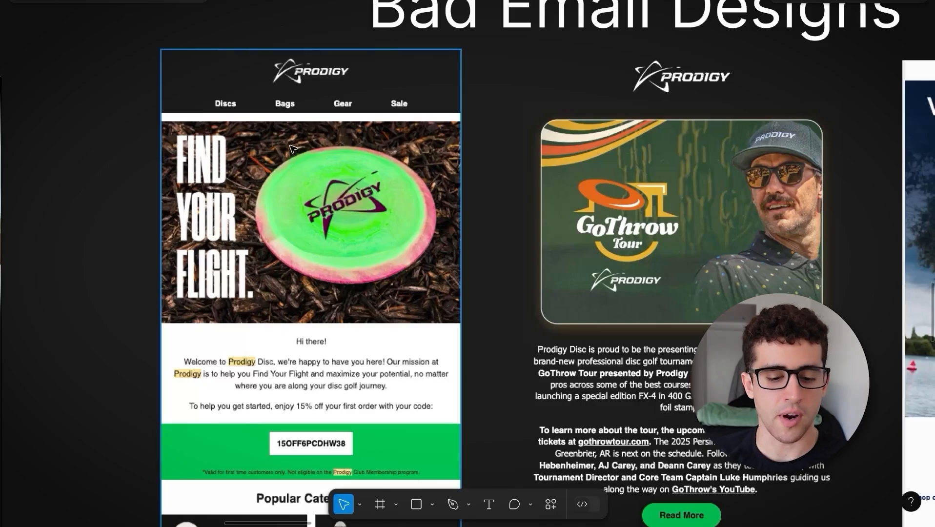
{"action": "scroll", "coordinate": [312, 172], "scroll_direction": "down", "scroll_amount": 1}
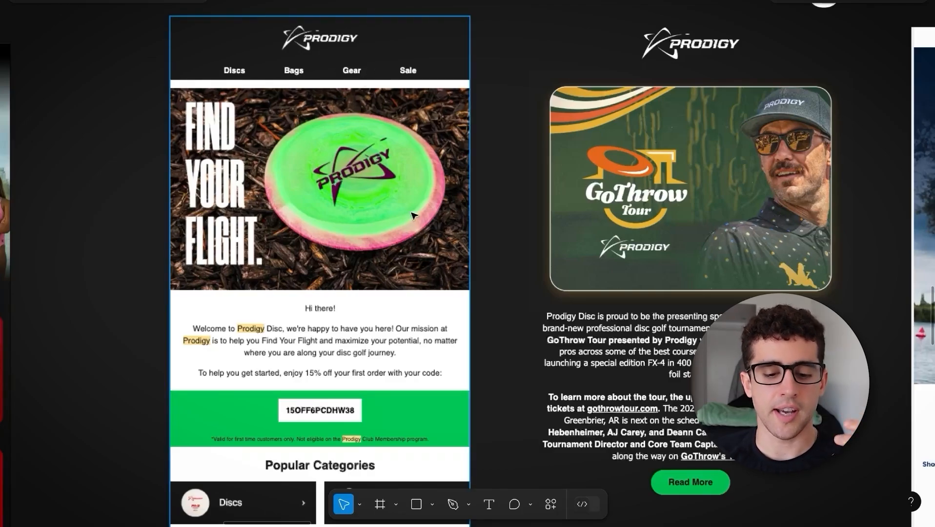
{"action": "scroll", "coordinate": [363, 396], "scroll_direction": "down", "scroll_amount": 2}
{"action": "scroll", "coordinate": [354, 215], "scroll_direction": "up", "scroll_amount": 2}
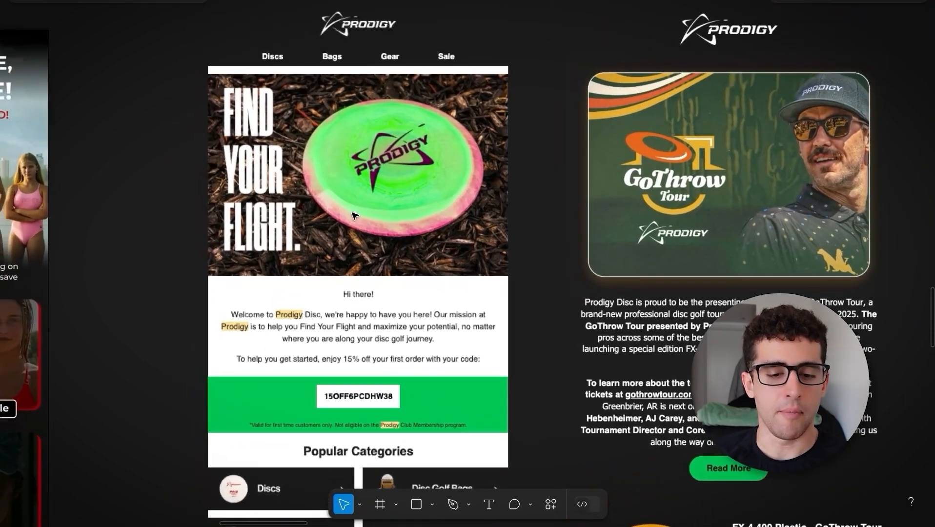
{"action": "scroll", "coordinate": [292, 86], "scroll_direction": "up", "scroll_amount": 3}
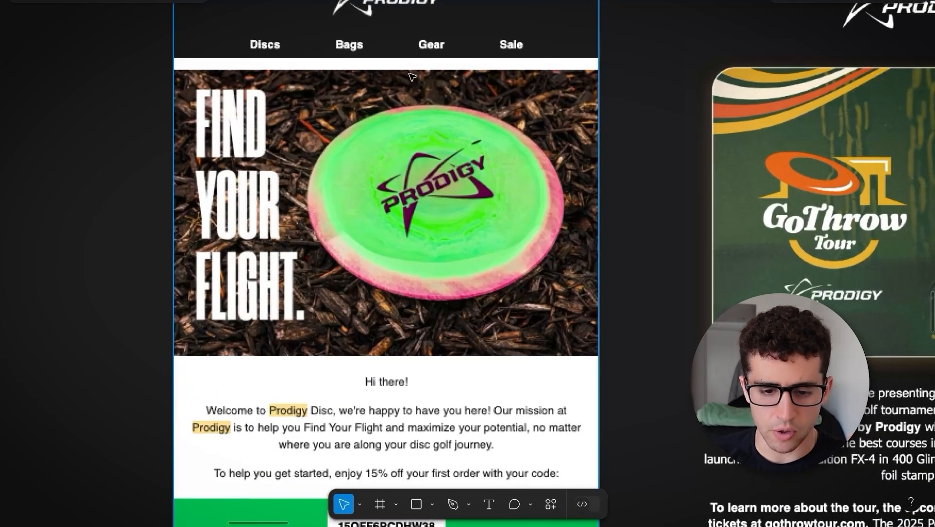
{"action": "scroll", "coordinate": [242, 57], "scroll_direction": "down", "scroll_amount": 2}
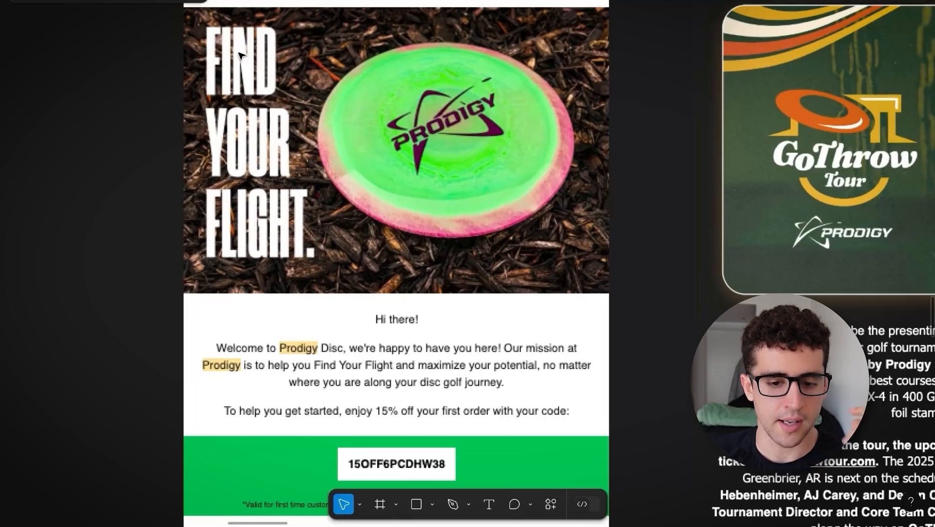
Step: Inspect the introductory text and green discount code section of the Prodigy welcome email
{"action": "scroll", "coordinate": [286, 219], "scroll_direction": "down", "scroll_amount": 5}
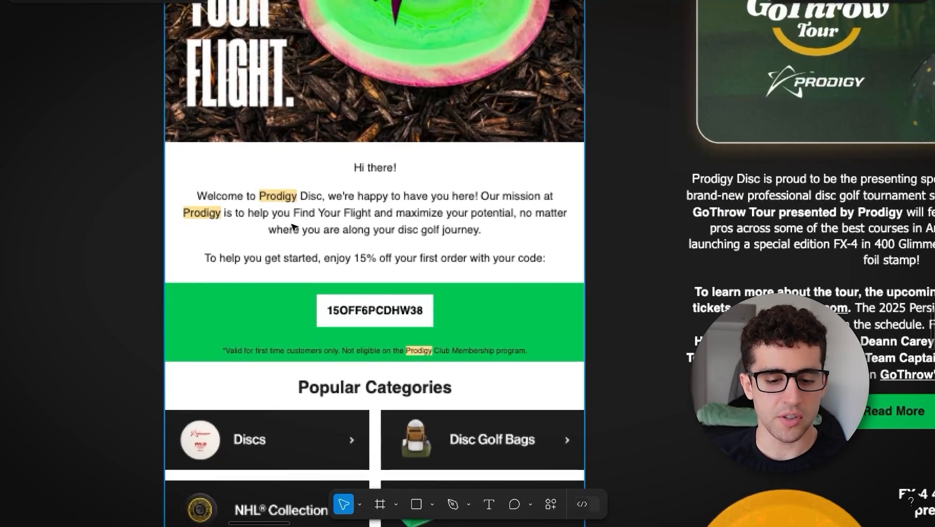
{"action": "scroll", "coordinate": [459, 312], "scroll_direction": "down", "scroll_amount": 3}
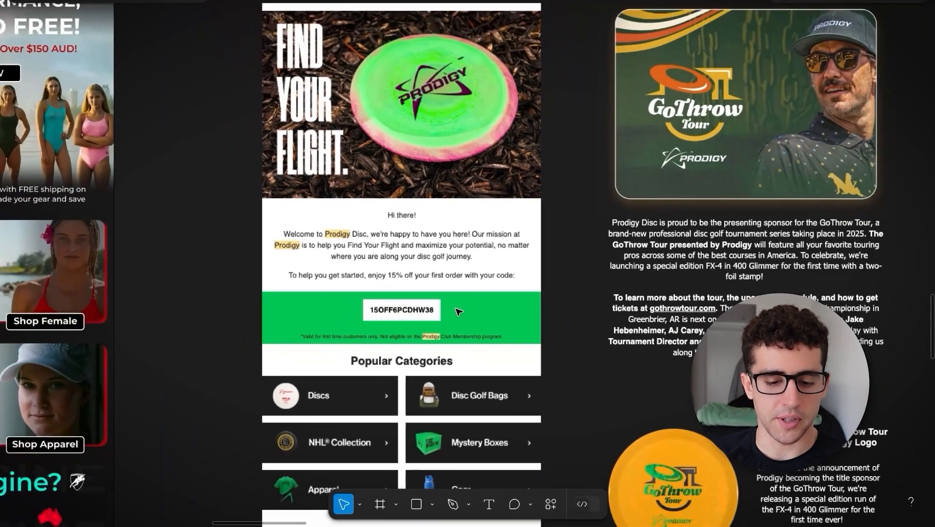
{"action": "scroll", "coordinate": [459, 312], "scroll_direction": "down", "scroll_amount": 3}
{"action": "scroll", "coordinate": [405, 298], "scroll_direction": "up", "scroll_amount": 2}
{"action": "scroll", "coordinate": [352, 287], "scroll_direction": "down", "scroll_amount": 2}
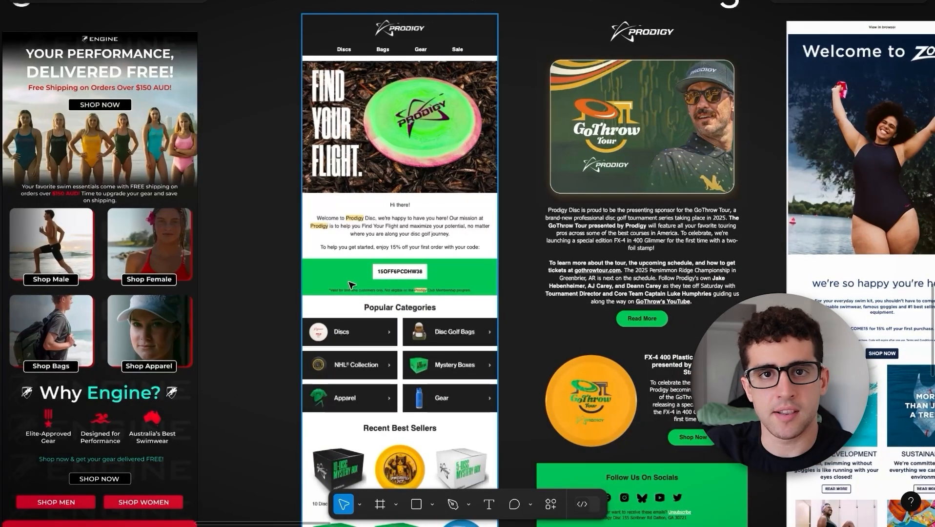
Step: Inspect the Popular Categories, Recent Best Sellers and flight chart sections of the Prodigy welcome email
{"action": "scroll", "coordinate": [352, 285], "scroll_direction": "down", "scroll_amount": 10}
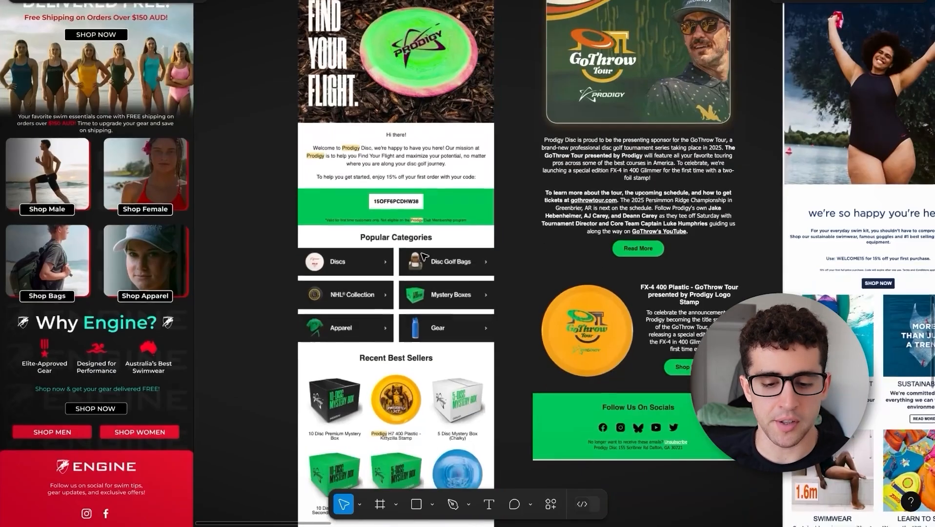
{"action": "scroll", "coordinate": [409, 222], "scroll_direction": "up", "scroll_amount": 5}
{"action": "scroll", "coordinate": [410, 222], "scroll_direction": "down", "scroll_amount": 2}
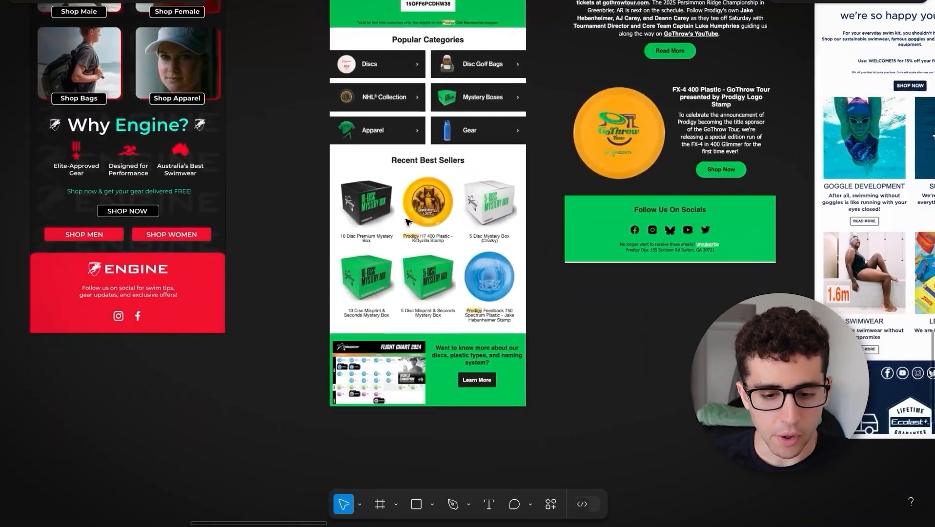
Step: Examine the Prodigy GoThrow Tour email from its hero image and long paragraphs through the FX-4 400 disc section to the socials footer
{"action": "scroll", "coordinate": [409, 223], "scroll_direction": "up", "scroll_amount": 1}
{"action": "scroll", "coordinate": [409, 222], "scroll_direction": "up", "scroll_amount": 5}
{"action": "scroll", "coordinate": [409, 222], "scroll_direction": "right", "scroll_amount": 5}
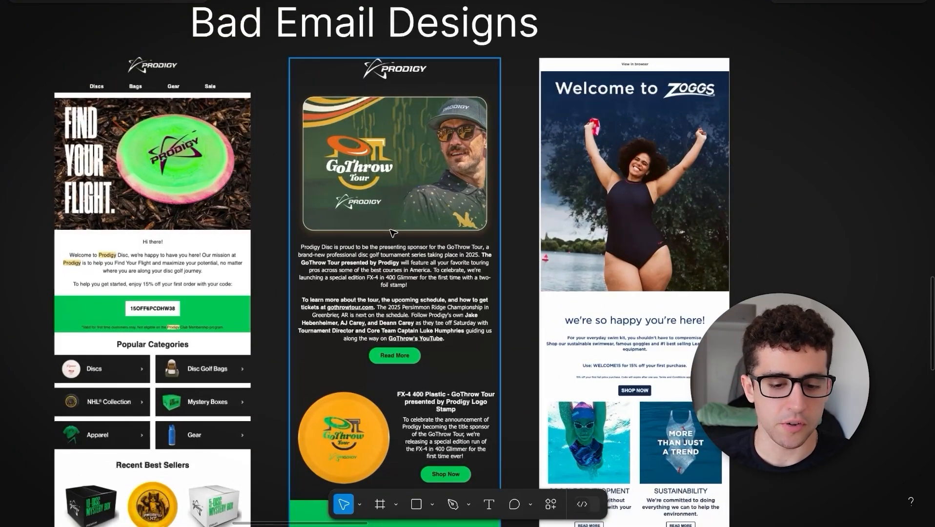
{"action": "scroll", "coordinate": [394, 233], "scroll_direction": "up", "scroll_amount": 5}
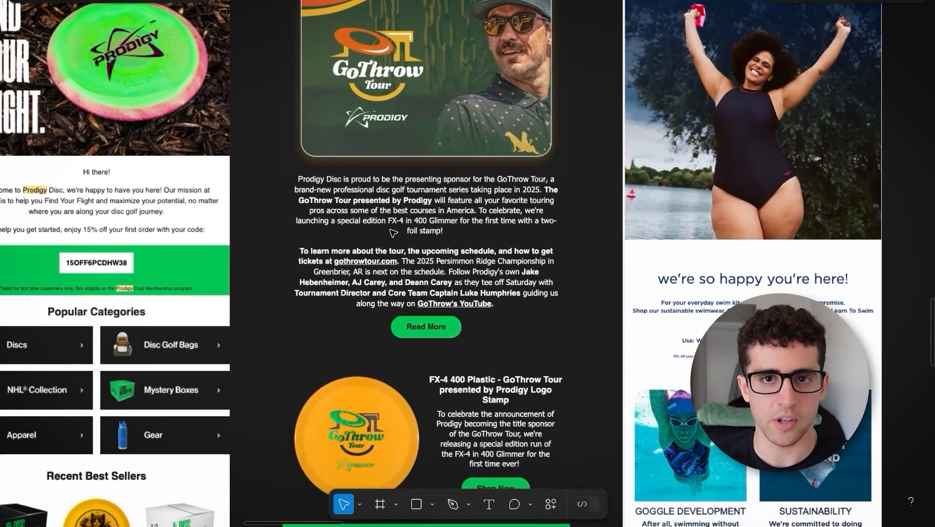
{"action": "scroll", "coordinate": [393, 233], "scroll_direction": "down", "scroll_amount": 4}
{"action": "scroll", "coordinate": [394, 234], "scroll_direction": "up", "scroll_amount": 2}
{"action": "scroll", "coordinate": [394, 234], "scroll_direction": "down", "scroll_amount": 3}
{"action": "scroll", "coordinate": [394, 233], "scroll_direction": "up", "scroll_amount": 3}
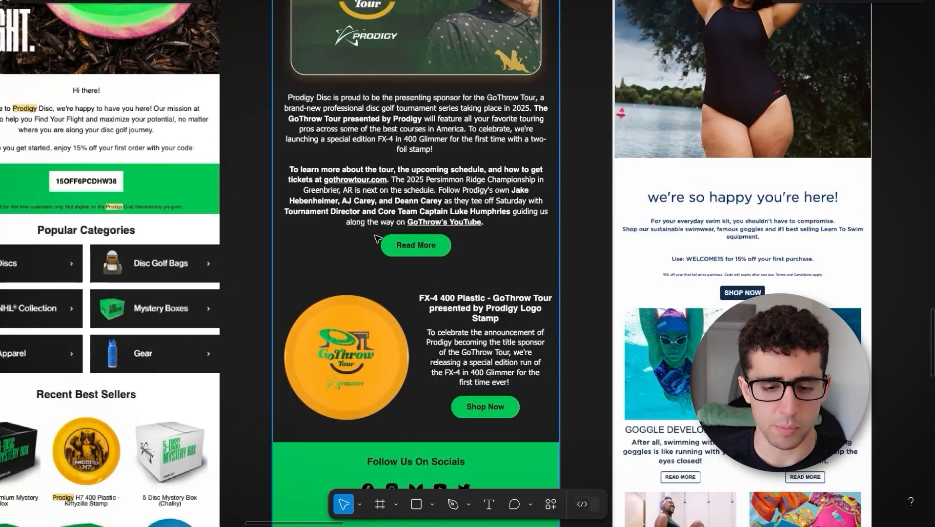
{"action": "scroll", "coordinate": [394, 234], "scroll_direction": "up", "scroll_amount": 5}
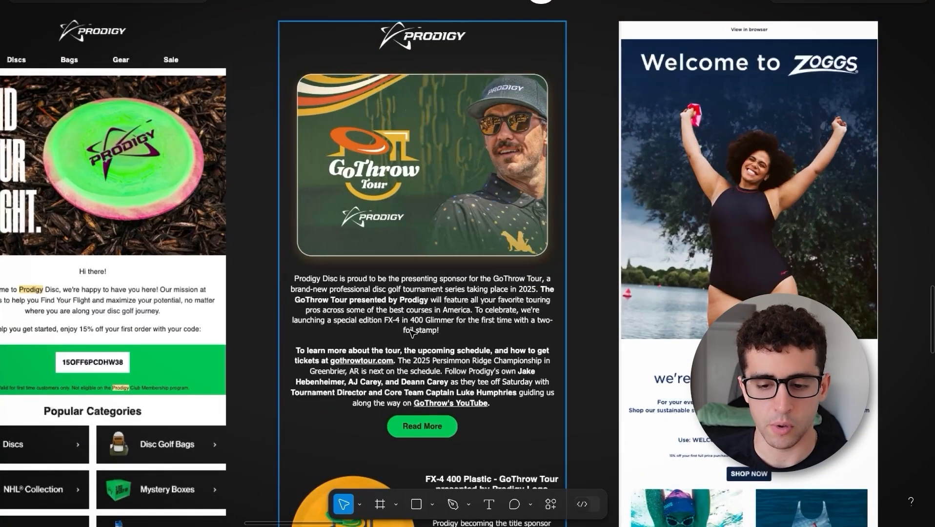
Step: Inspect the Welcome to Zoggs hero image, the welcome text and the WELCOME15 discount section of the Zoggs email
{"action": "scroll", "coordinate": [418, 360], "scroll_direction": "right", "scroll_amount": 6}
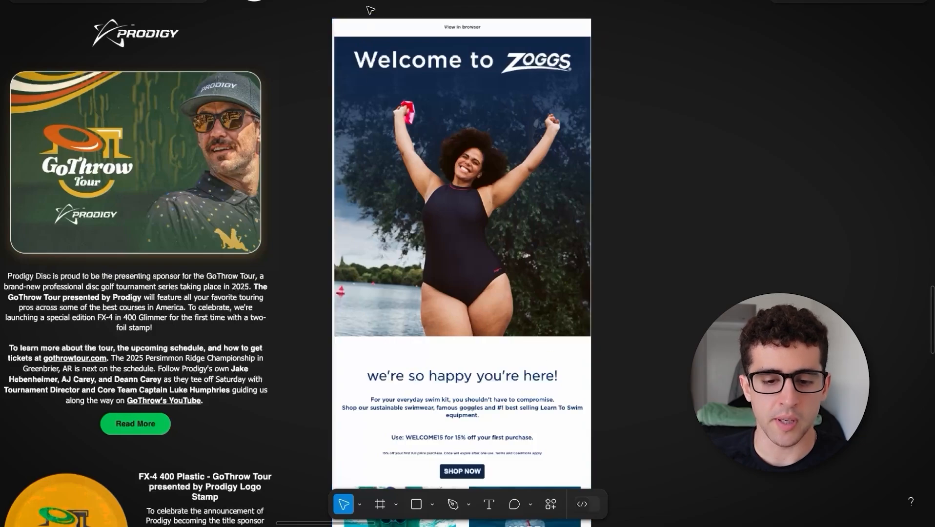
{"action": "scroll", "coordinate": [587, 211], "scroll_direction": "up", "scroll_amount": 2}
{"action": "scroll", "coordinate": [586, 214], "scroll_direction": "down", "scroll_amount": 3}
{"action": "scroll", "coordinate": [587, 214], "scroll_direction": "down", "scroll_amount": 5}
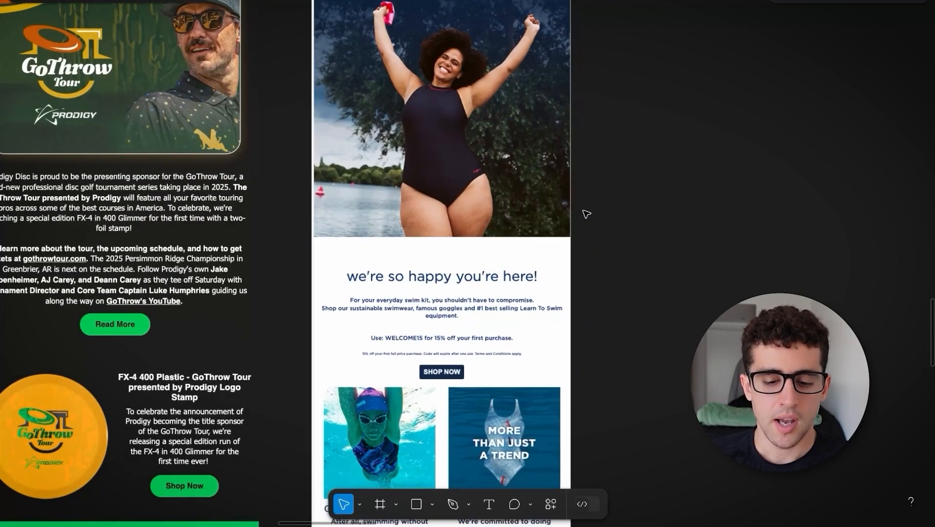
{"action": "scroll", "coordinate": [376, 341], "scroll_direction": "up", "scroll_amount": 3}
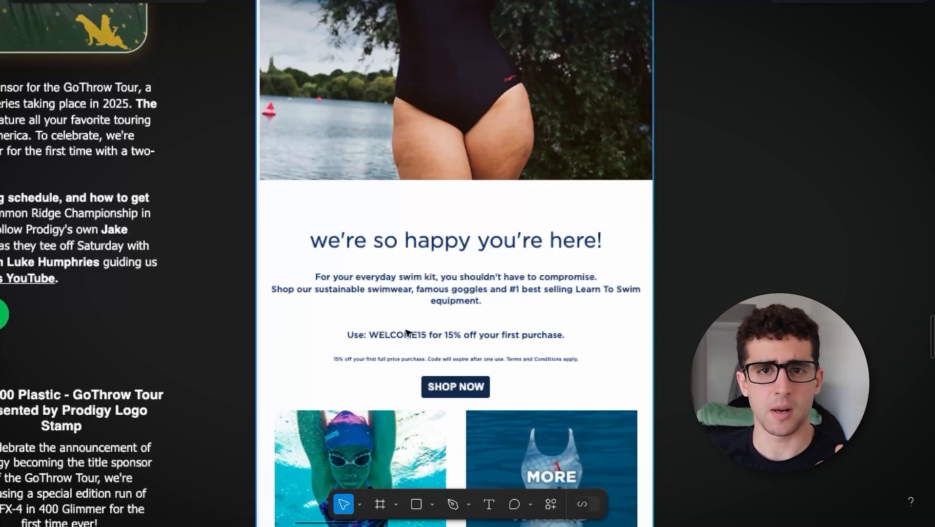
{"action": "scroll", "coordinate": [396, 277], "scroll_direction": "up", "scroll_amount": 10}
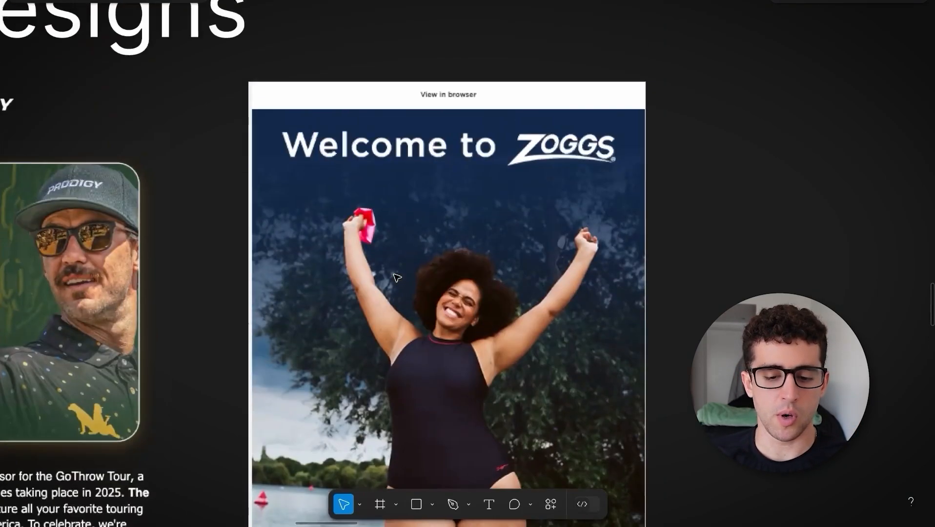
Step: Inspect the Zoggs email's four category blocks, Read More links and footer, and compare it with the neighbouring bad designs
{"action": "scroll", "coordinate": [395, 277], "scroll_direction": "down", "scroll_amount": 12}
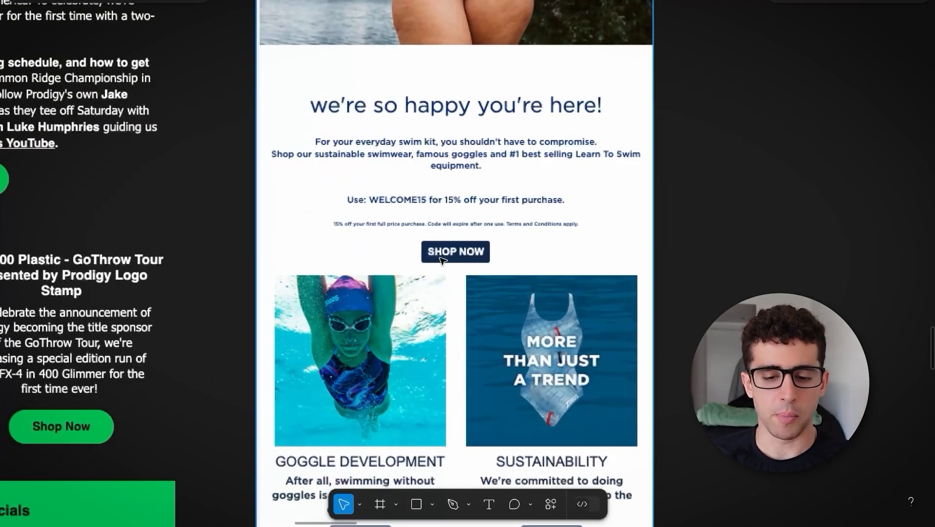
{"action": "scroll", "coordinate": [504, 182], "scroll_direction": "down", "scroll_amount": 5}
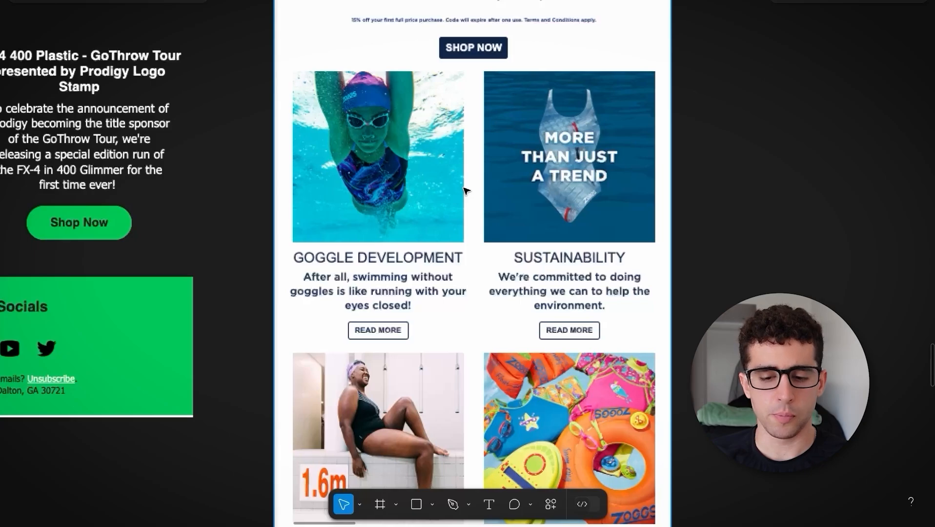
{"action": "scroll", "coordinate": [524, 170], "scroll_direction": "down", "scroll_amount": 1}
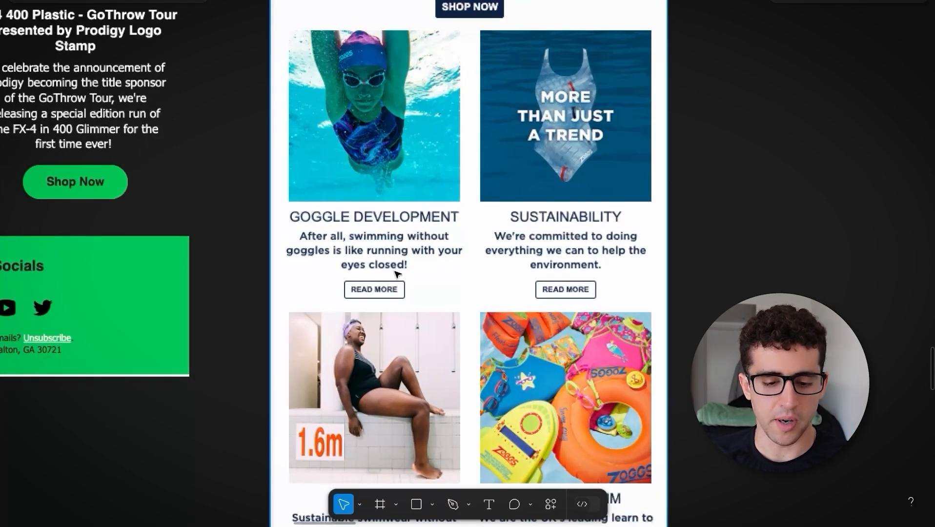
{"action": "scroll", "coordinate": [415, 264], "scroll_direction": "up", "scroll_amount": 3}
{"action": "scroll", "coordinate": [436, 250], "scroll_direction": "down", "scroll_amount": 10}
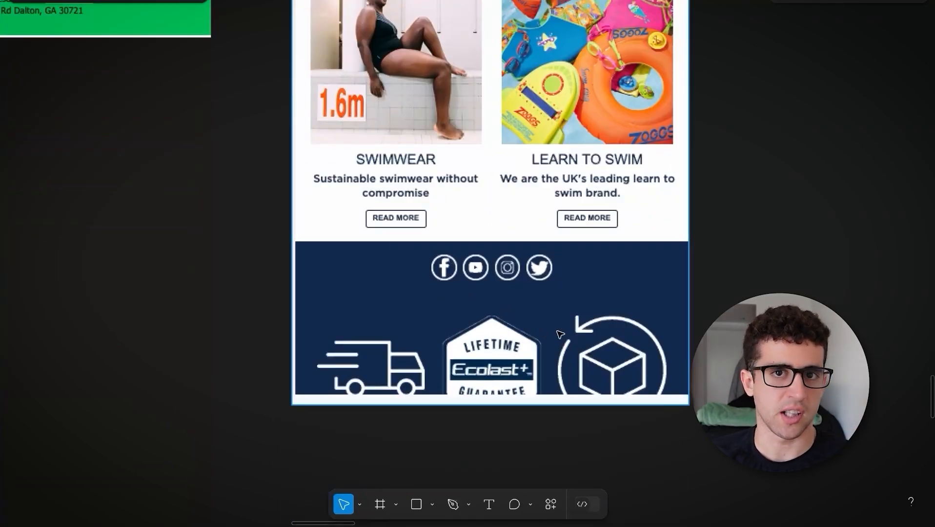
{"action": "scroll", "coordinate": [523, 280], "scroll_direction": "up", "scroll_amount": 10}
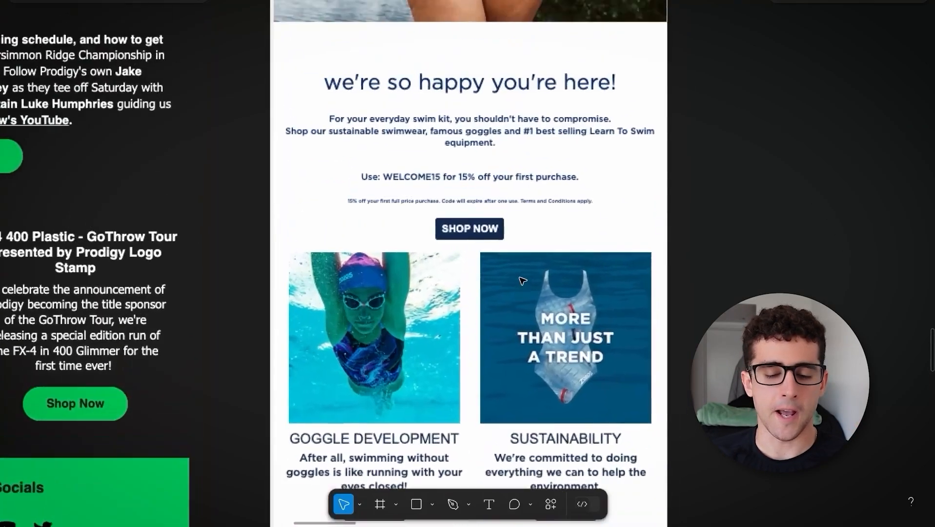
{"action": "scroll", "coordinate": [523, 281], "scroll_direction": "down", "scroll_amount": 6}
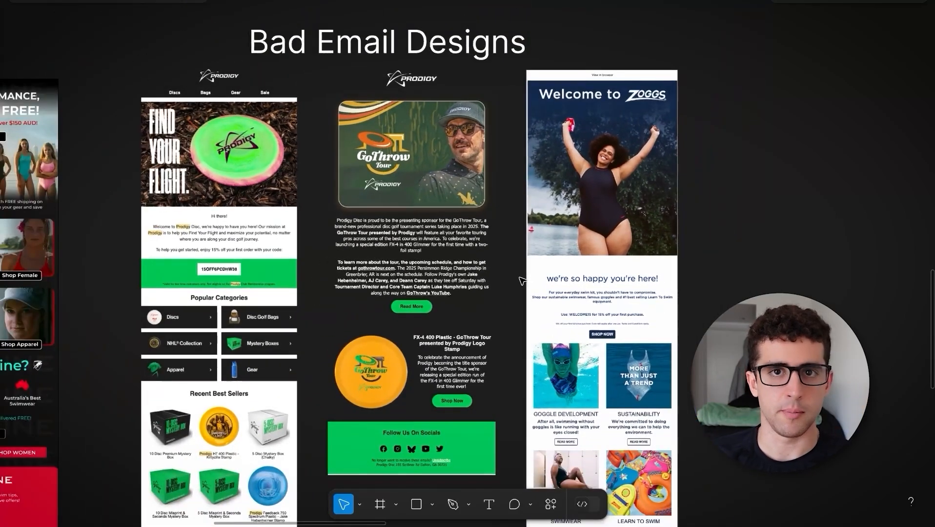
{"action": "scroll", "coordinate": [522, 281], "scroll_direction": "left", "scroll_amount": 3}
{"action": "scroll", "coordinate": [522, 281], "scroll_direction": "left", "scroll_amount": 4}
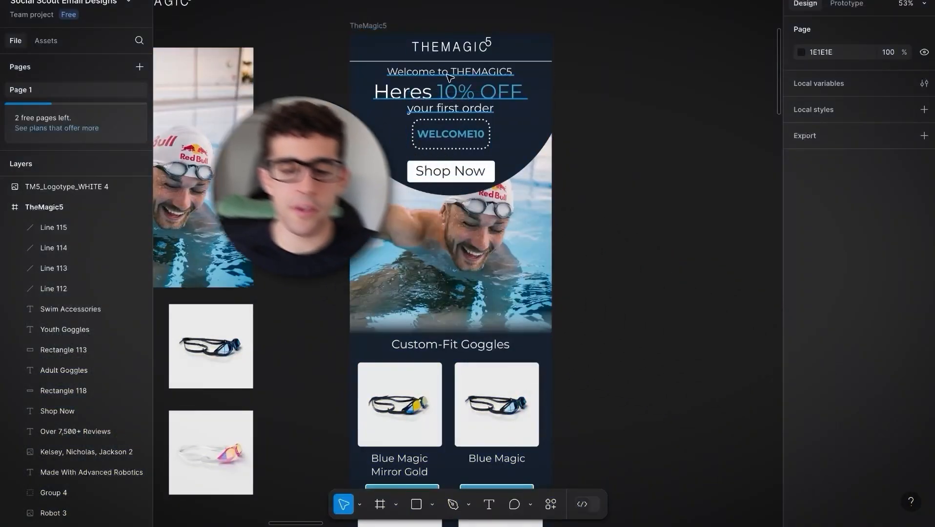
Step: Review the finished TheMagic5 email from the 10% OFF hero through the goggles and robotics sections to the reviews
{"action": "scroll", "coordinate": [634, 139], "scroll_direction": "down", "scroll_amount": 15}
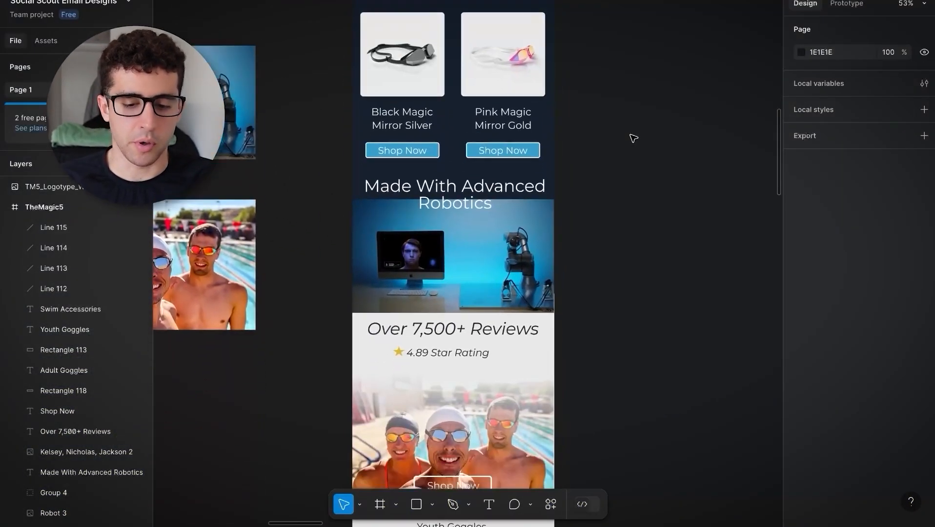
{"action": "scroll", "coordinate": [634, 139], "scroll_direction": "down", "scroll_amount": 2}
{"action": "scroll", "coordinate": [634, 139], "scroll_direction": "up", "scroll_amount": 8}
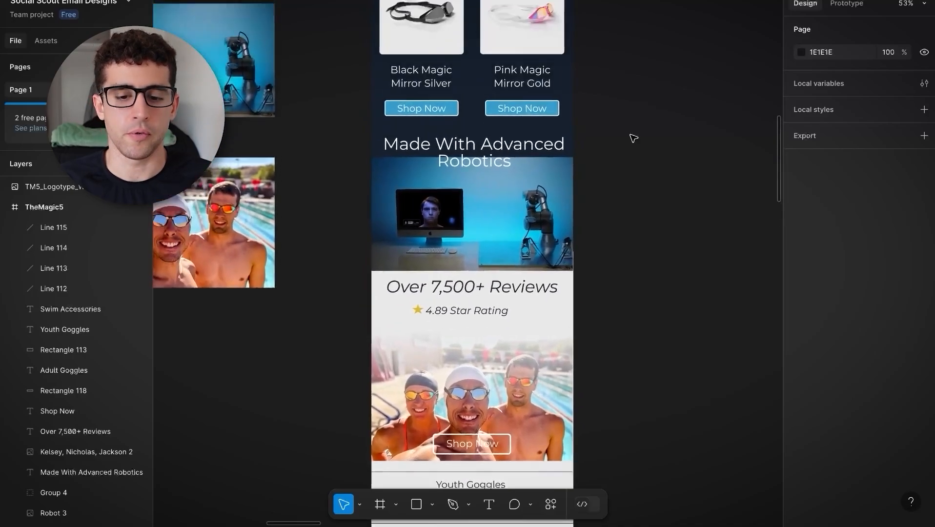
{"action": "scroll", "coordinate": [634, 139], "scroll_direction": "up", "scroll_amount": 4}
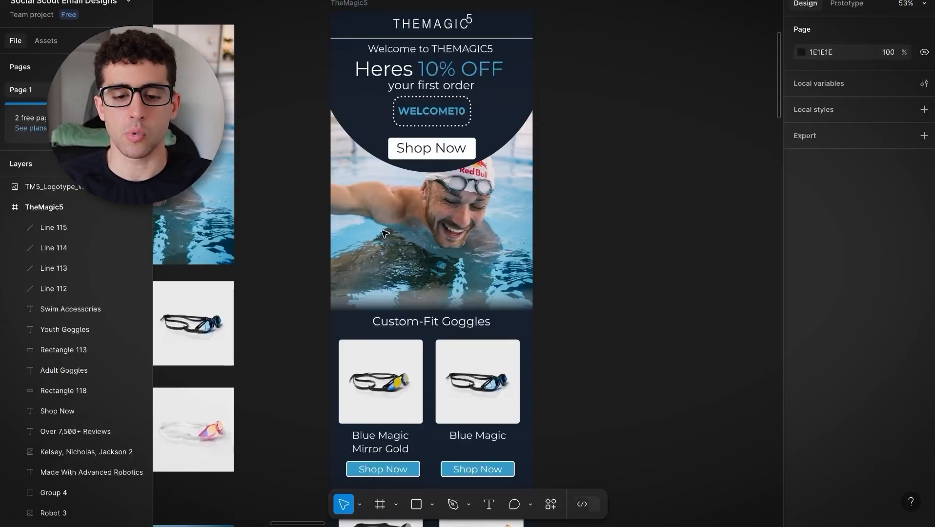
Step: Compare the logo, swimmer photo, goggles, robotics and group images placed beside the TheMagic5 email with their use in the finished design
{"action": "scroll", "coordinate": [459, 131], "scroll_direction": "left", "scroll_amount": 5}
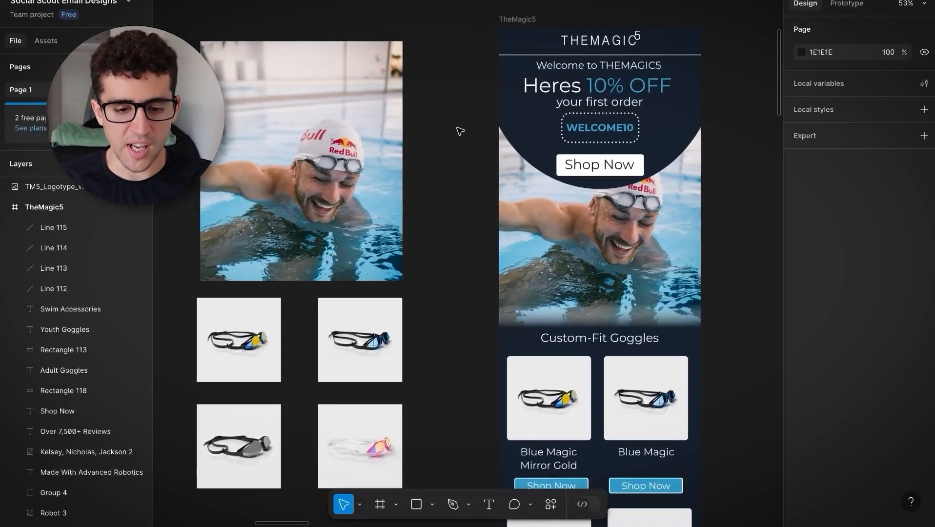
{"action": "scroll", "coordinate": [459, 131], "scroll_direction": "down", "scroll_amount": 10}
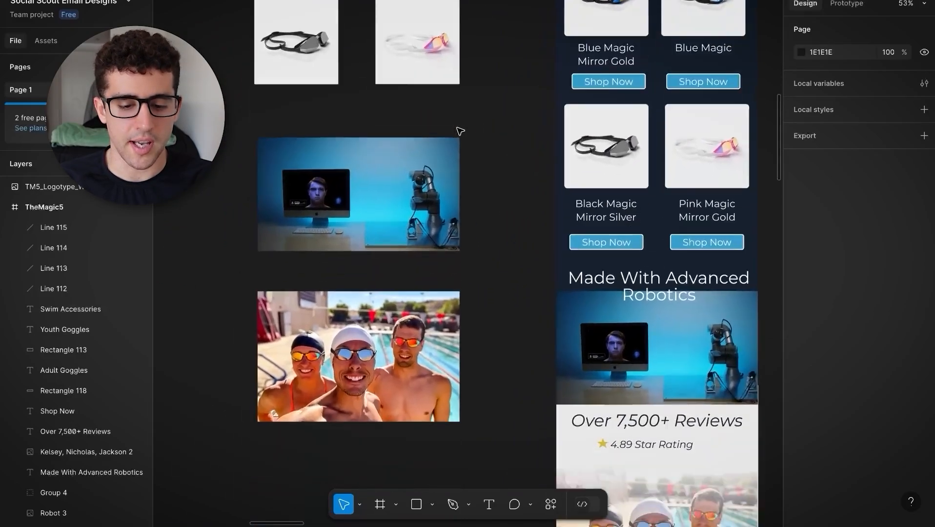
{"action": "scroll", "coordinate": [460, 132], "scroll_direction": "up", "scroll_amount": 10}
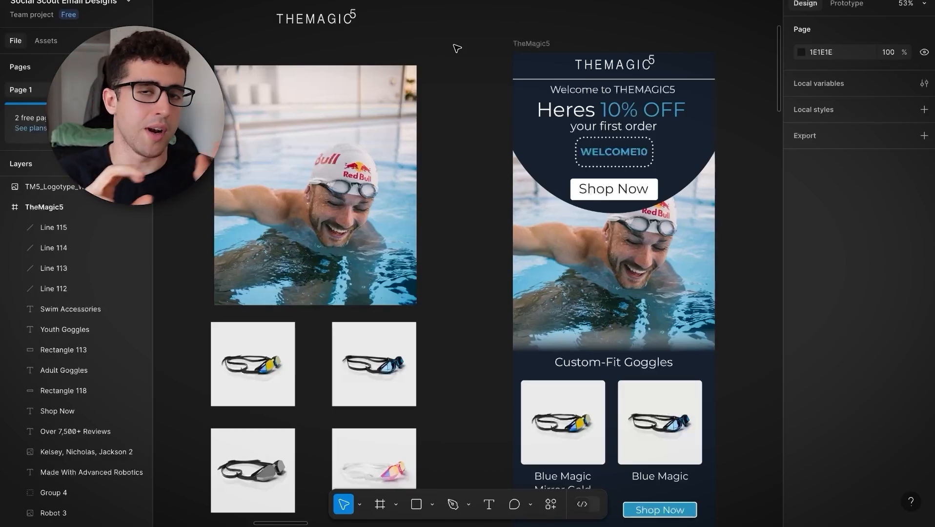
{"action": "scroll", "coordinate": [458, 47], "scroll_direction": "right", "scroll_amount": 5}
{"action": "scroll", "coordinate": [458, 48], "scroll_direction": "down", "scroll_amount": 2}
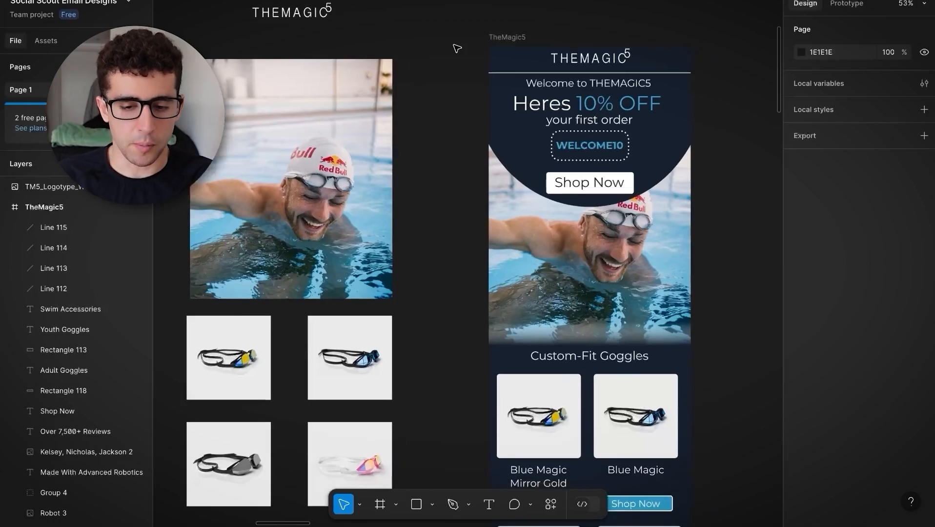
{"action": "scroll", "coordinate": [679, 119], "scroll_direction": "up", "scroll_amount": 1}
{"action": "scroll", "coordinate": [679, 119], "scroll_direction": "right", "scroll_amount": 1}
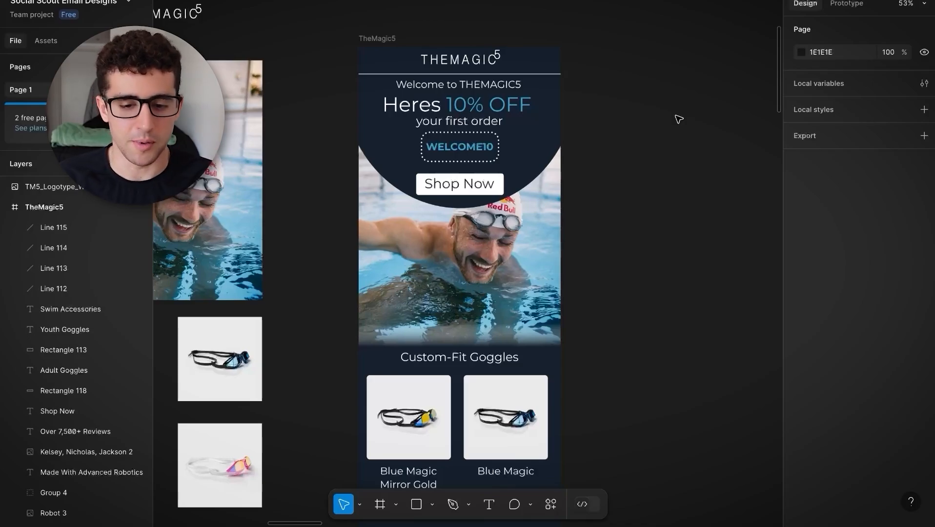
{"action": "scroll", "coordinate": [472, 117], "scroll_direction": "left", "scroll_amount": 5}
{"action": "scroll", "coordinate": [472, 117], "scroll_direction": "right", "scroll_amount": 6}
{"action": "scroll", "coordinate": [472, 118], "scroll_direction": "down", "scroll_amount": 15}
{"action": "scroll", "coordinate": [459, 147], "scroll_direction": "left", "scroll_amount": 2}
{"action": "scroll", "coordinate": [446, 166], "scroll_direction": "up", "scroll_amount": 15}
{"action": "scroll", "coordinate": [446, 166], "scroll_direction": "right", "scroll_amount": 1}
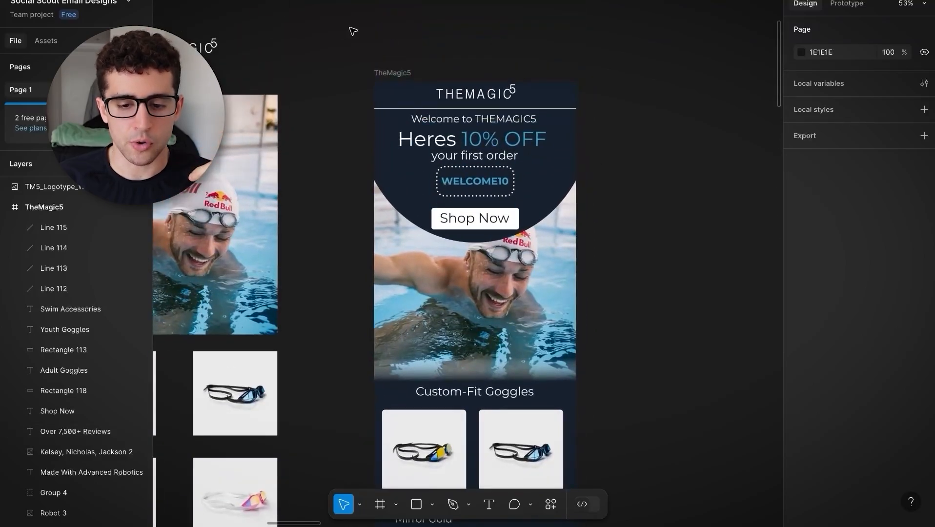
Step: Draw a new frame about 441 × 613 on the empty canvas beside the TheMagic5 email
{"action": "scroll", "coordinate": [547, 194], "scroll_direction": "right", "scroll_amount": 5}
{"action": "scroll", "coordinate": [547, 195], "scroll_direction": "down", "scroll_amount": 2}
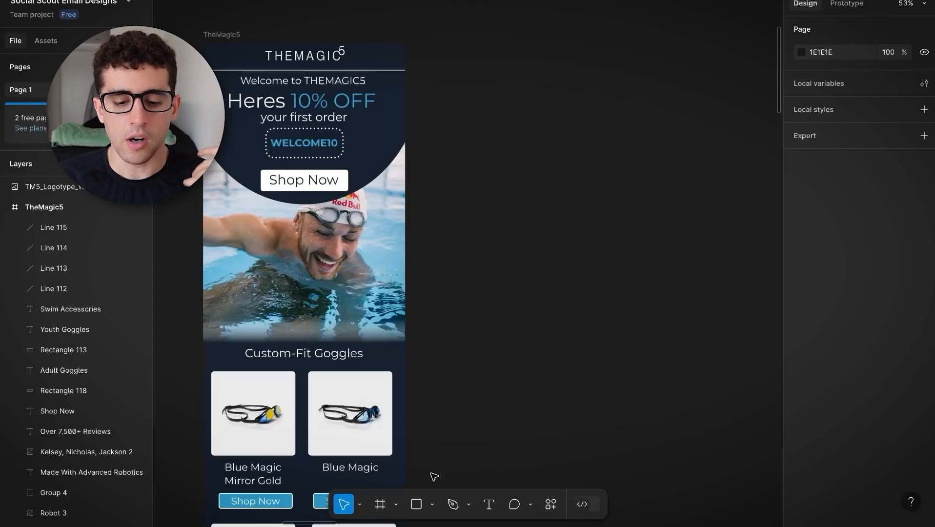
{"action": "scroll", "coordinate": [416, 486], "scroll_direction": "down", "scroll_amount": 1}
{"action": "scroll", "coordinate": [417, 486], "scroll_direction": "left", "scroll_amount": 1}
{"action": "left_click", "coordinate": [395, 505]}
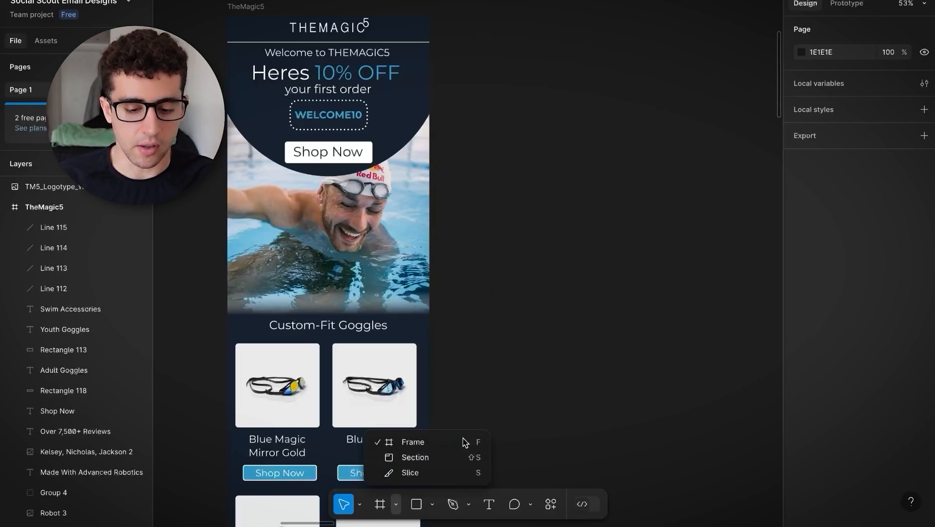
{"action": "left_click", "coordinate": [411, 442]}
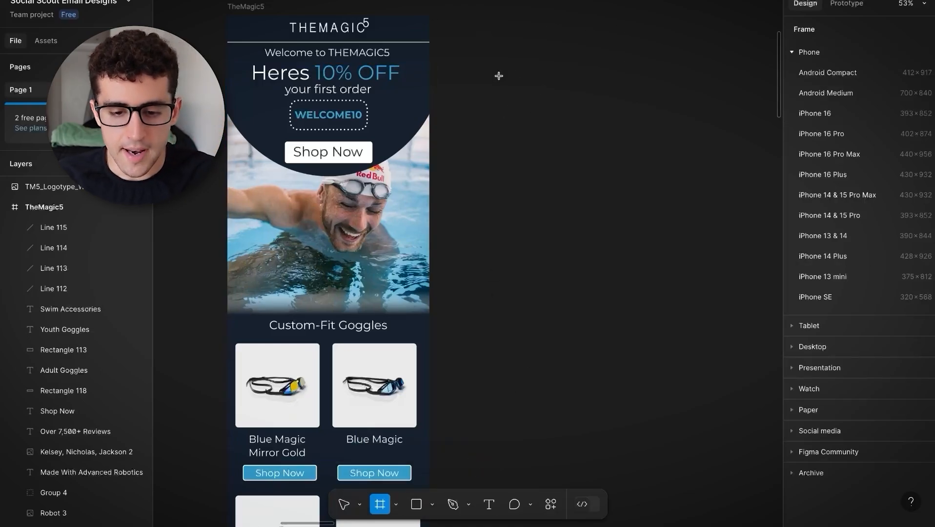
{"action": "left_click_drag", "start_coordinate": [477, 15], "coordinate": [626, 221]}
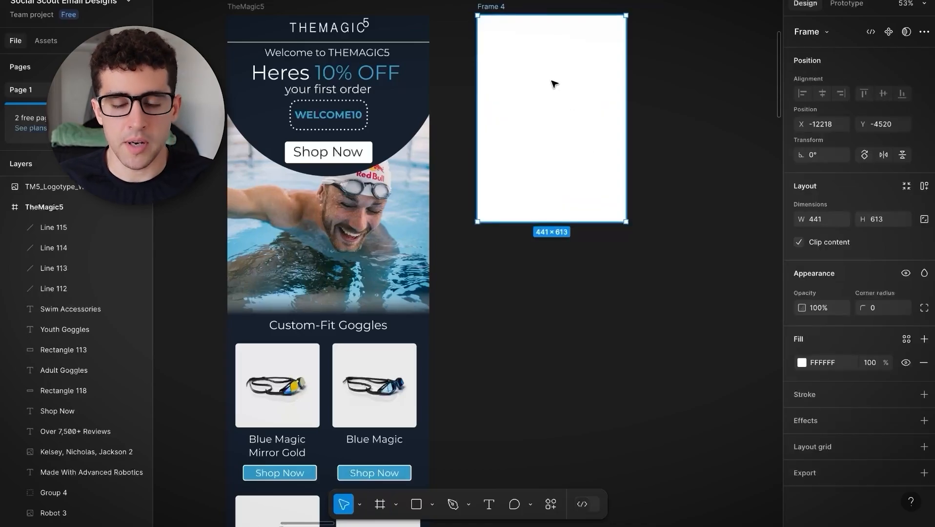
Step: Set the new frame's width to 600 and extend its height downward to about 1302
{"action": "left_click", "coordinate": [821, 220]}
{"action": "type", "text": "600"}
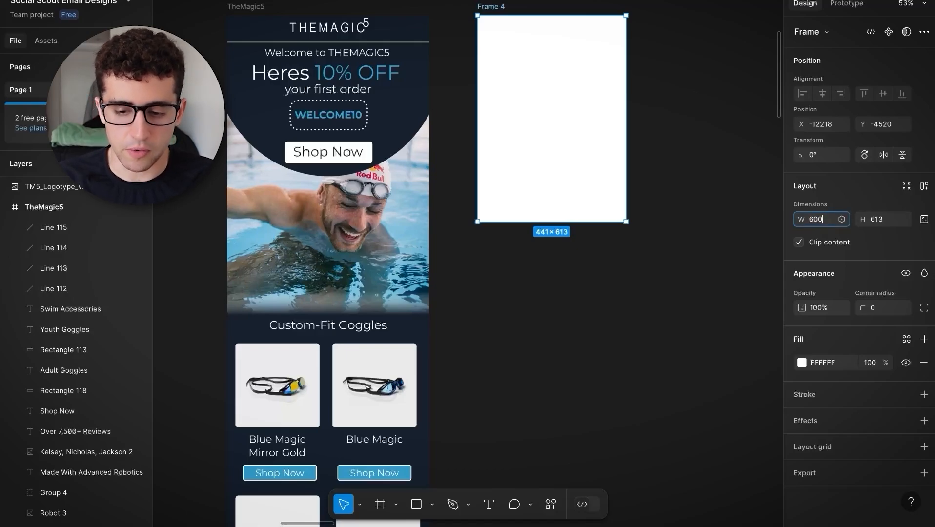
{"action": "key", "text": "Return"}
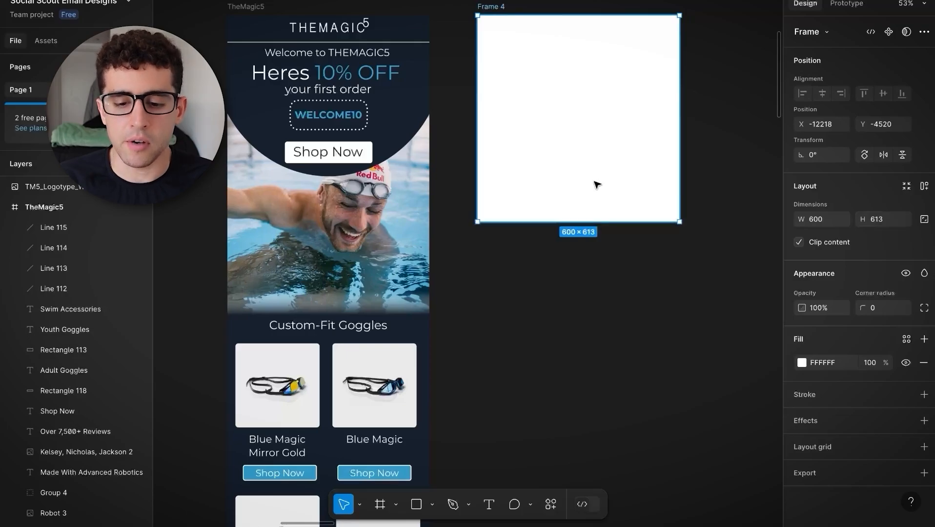
{"action": "left_click_drag", "start_coordinate": [604, 222], "coordinate": [630, 454]}
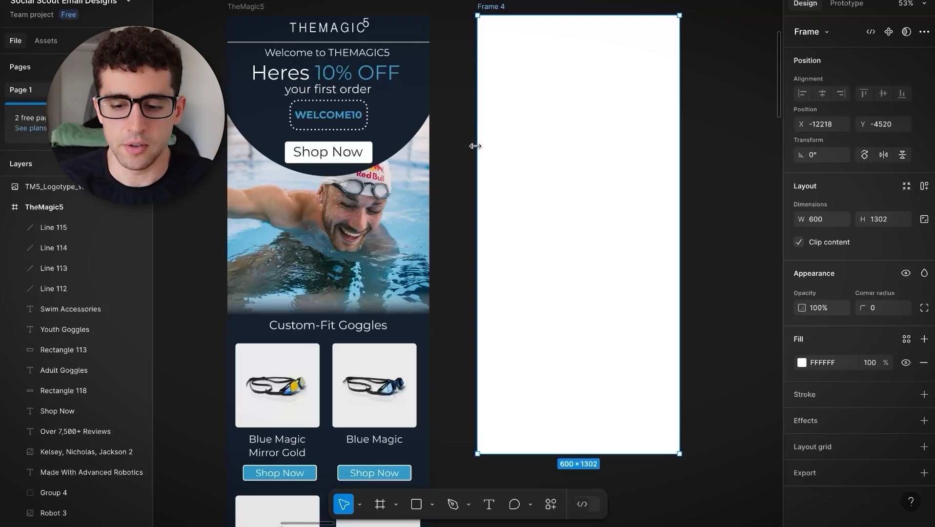
{"action": "left_click", "coordinate": [704, 129]}
Step: Fill the new frame with the dark navy page colour 17222E used in the TheMagic5 email
{"action": "scroll", "coordinate": [703, 129], "scroll_direction": "right", "scroll_amount": 2}
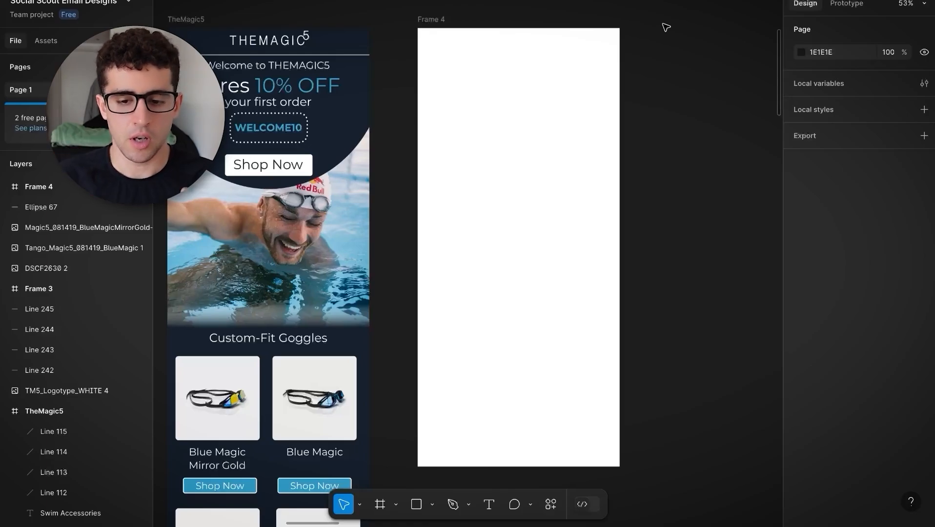
{"action": "left_click", "coordinate": [574, 115]}
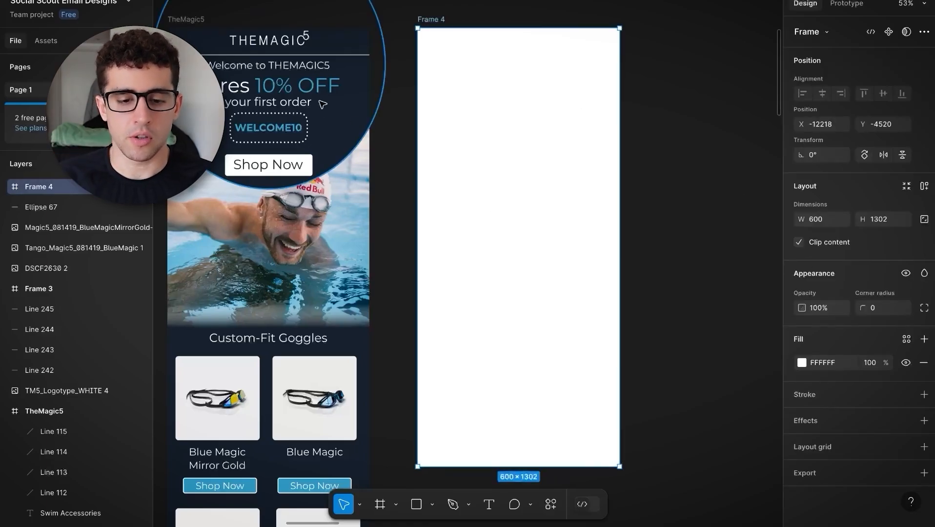
{"action": "left_click", "coordinate": [802, 362]}
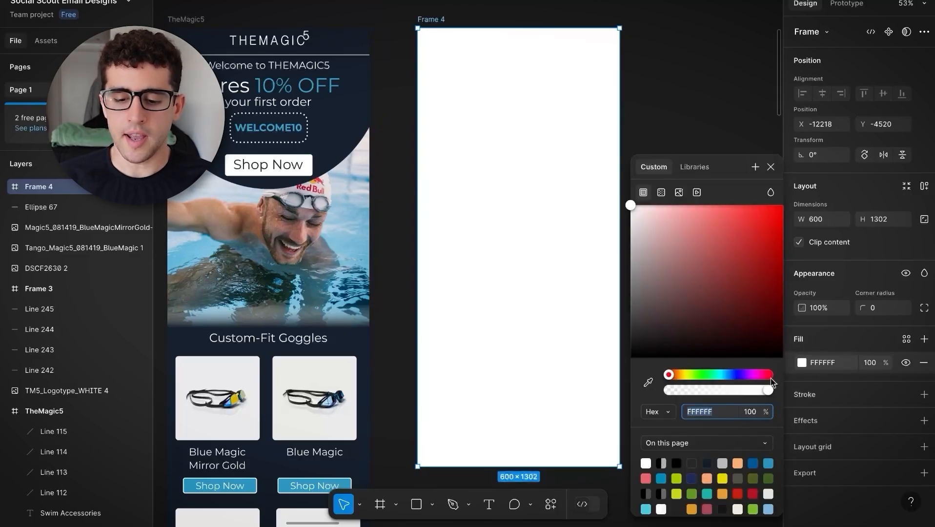
{"action": "left_click", "coordinate": [708, 464]}
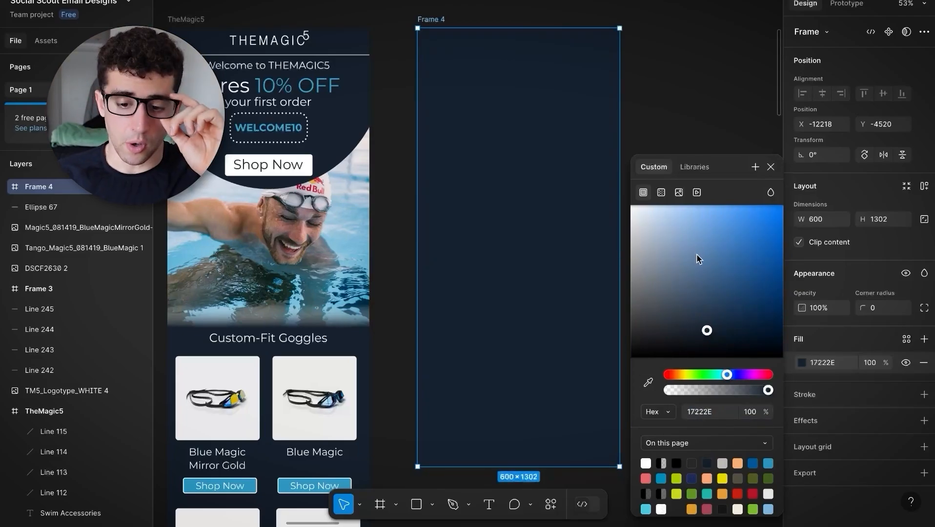
Step: Move the white TheMagic5 logo from the source images into the new navy frame, near its upper edge
{"action": "left_click", "coordinate": [664, 89]}
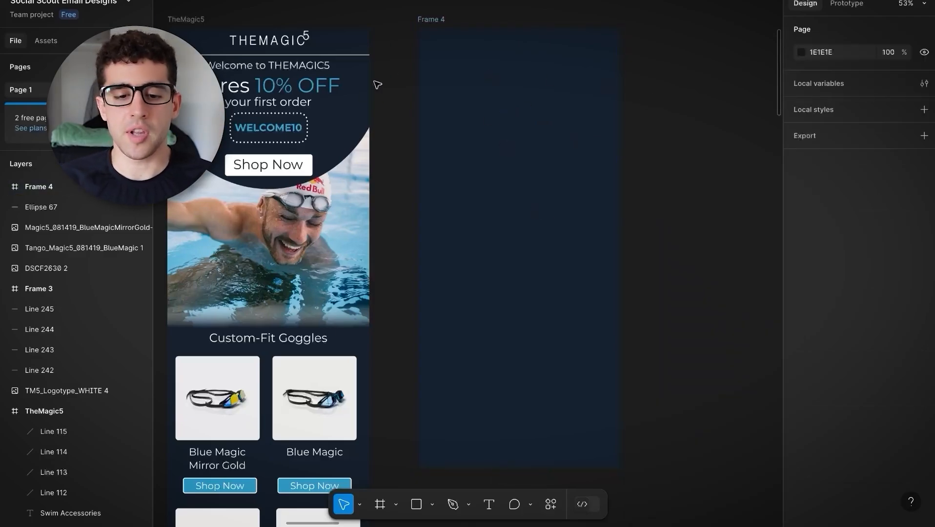
{"action": "scroll", "coordinate": [411, 129], "scroll_direction": "left", "scroll_amount": 2}
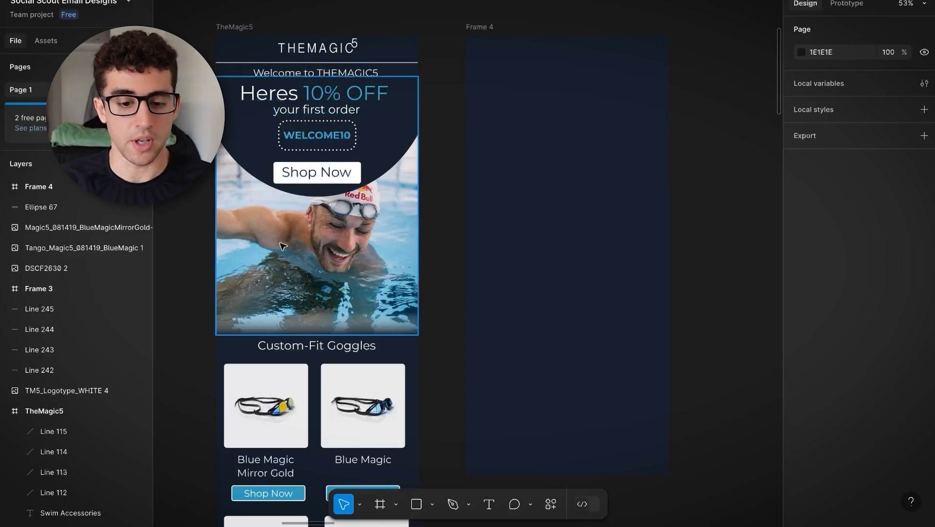
{"action": "scroll", "coordinate": [427, 239], "scroll_direction": "left", "scroll_amount": 8}
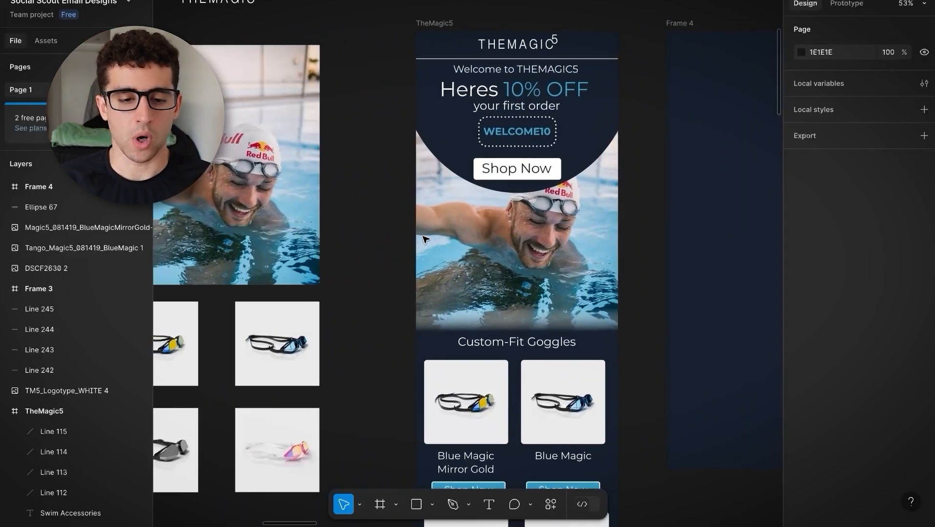
{"action": "left_click", "coordinate": [201, 3]}
{"action": "left_click_drag", "start_coordinate": [201, 3], "coordinate": [496, 78]}
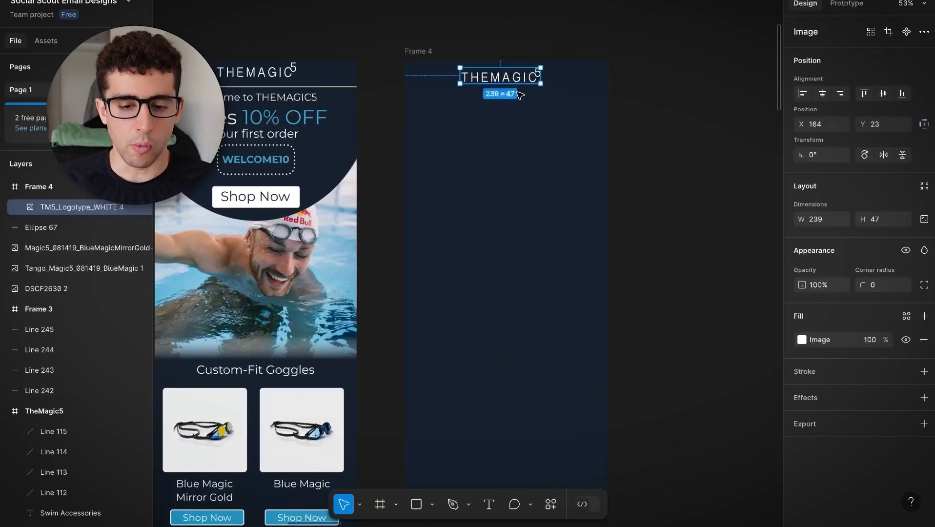
Step: Centre the logo horizontally in the new frame and move it up to Y 10
{"action": "scroll", "coordinate": [520, 95], "scroll_direction": "up", "scroll_amount": 3}
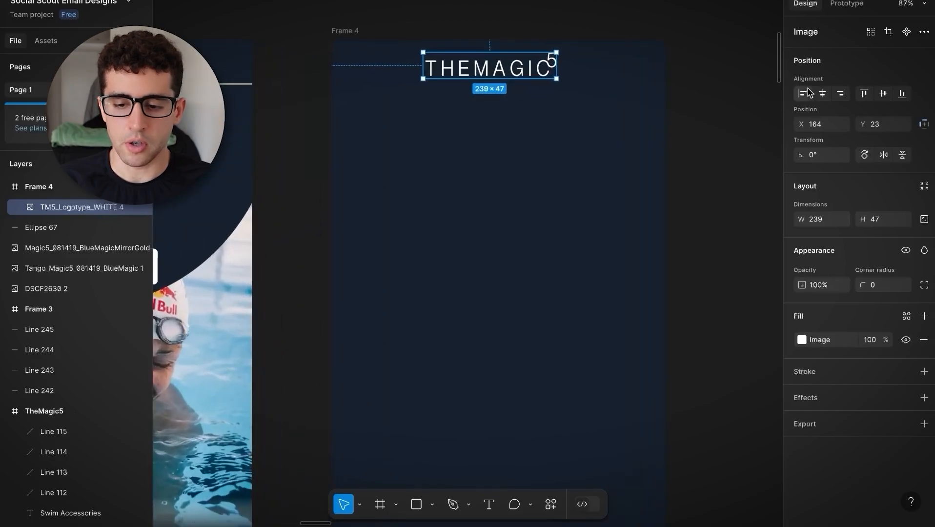
{"action": "left_click", "coordinate": [822, 94]}
{"action": "left_click", "coordinate": [688, 59]}
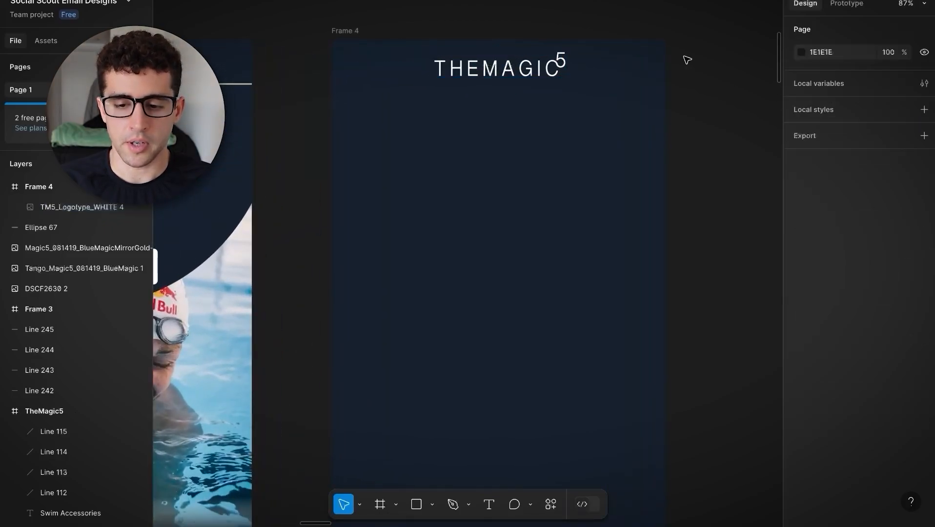
{"action": "left_click", "coordinate": [486, 69]}
{"action": "left_click_drag", "start_coordinate": [501, 68], "coordinate": [501, 62]}
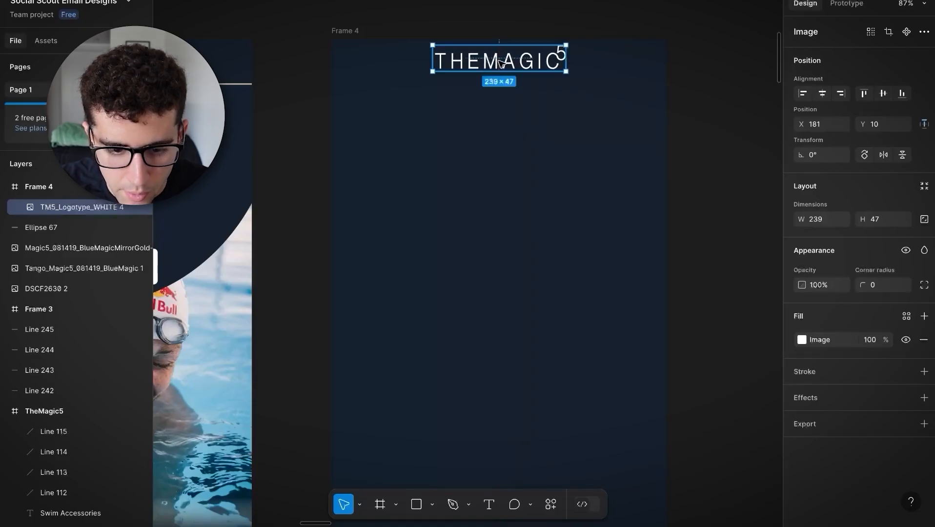
{"action": "left_click", "coordinate": [343, 32]}
{"action": "scroll", "coordinate": [341, 30], "scroll_direction": "left", "scroll_amount": 2}
{"action": "scroll", "coordinate": [345, 33], "scroll_direction": "down", "scroll_amount": 3}
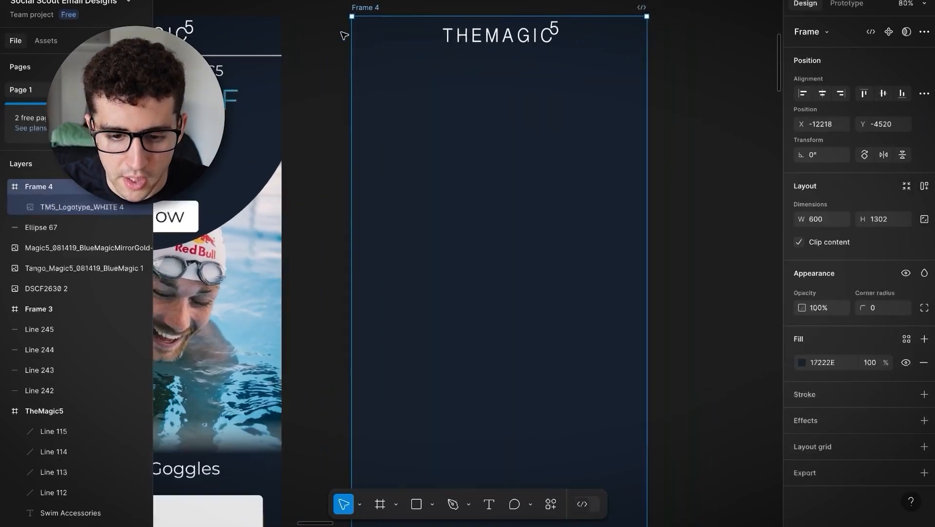
{"action": "scroll", "coordinate": [251, 88], "scroll_direction": "left", "scroll_amount": 3}
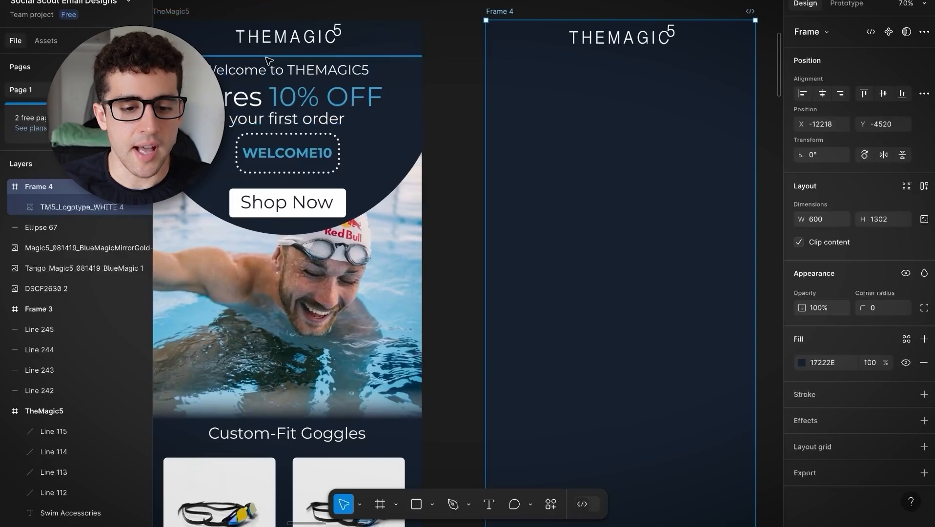
{"action": "scroll", "coordinate": [293, 244], "scroll_direction": "left", "scroll_amount": 2}
{"action": "scroll", "coordinate": [436, 346], "scroll_direction": "right", "scroll_amount": 5}
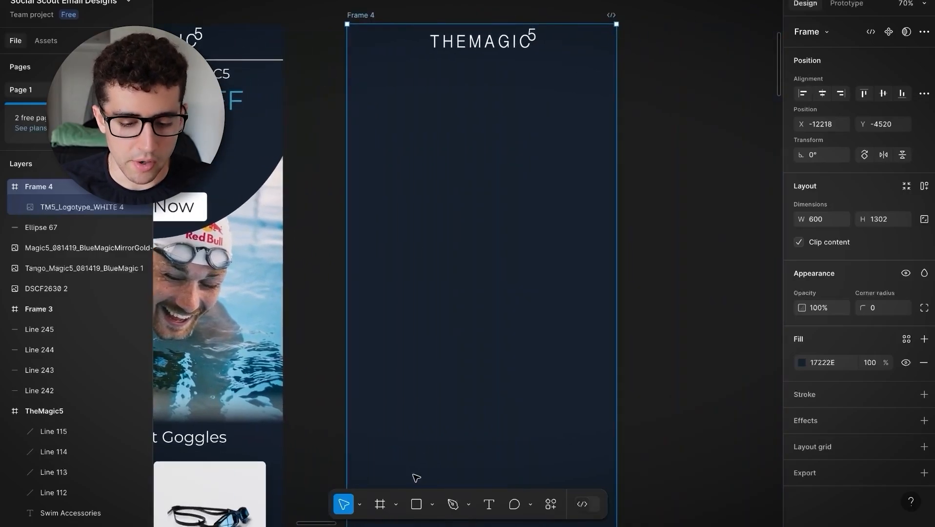
{"action": "left_click", "coordinate": [432, 505]}
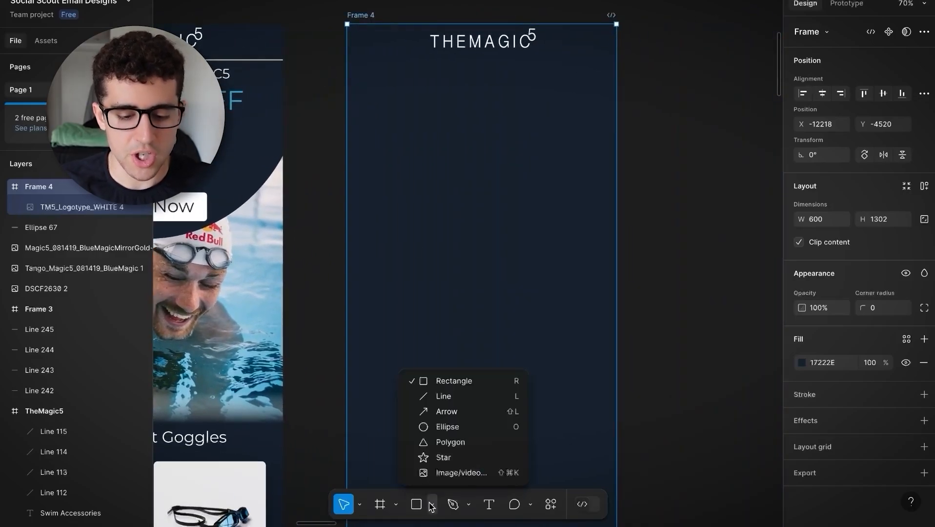
{"action": "left_click", "coordinate": [454, 380]}
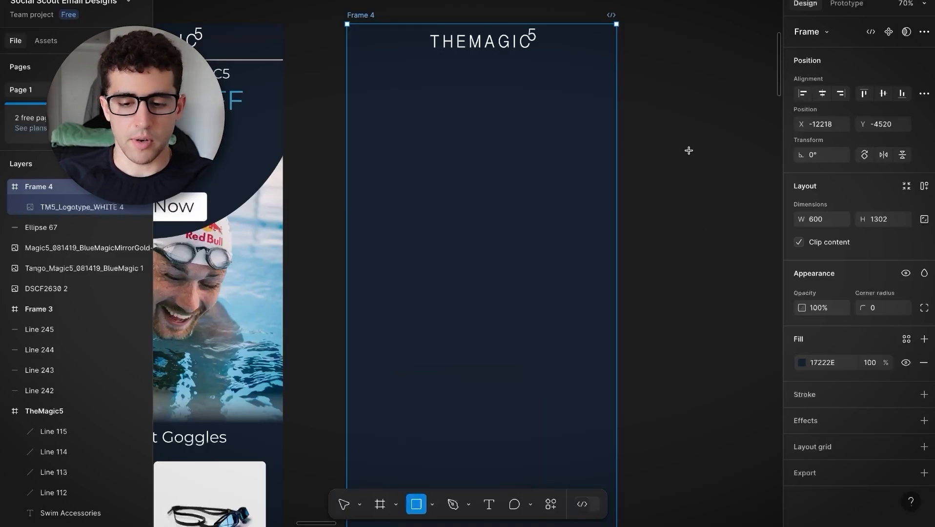
{"action": "left_click_drag", "start_coordinate": [650, 132], "coordinate": [803, 197]}
{"action": "key", "text": "Delete"}
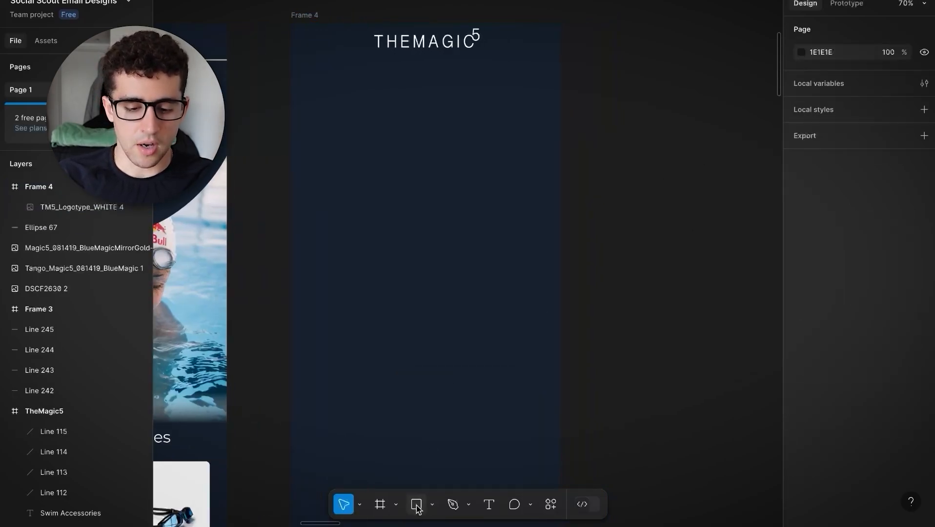
{"action": "left_click", "coordinate": [432, 504]}
{"action": "left_click", "coordinate": [440, 430]}
{"action": "left_click_drag", "start_coordinate": [626, 103], "coordinate": [738, 276]}
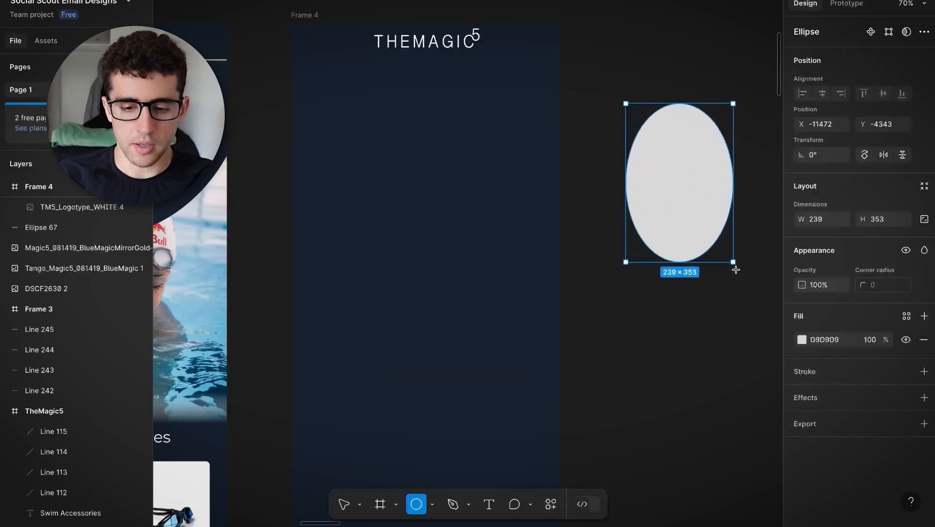
{"action": "key", "text": "Delete"}
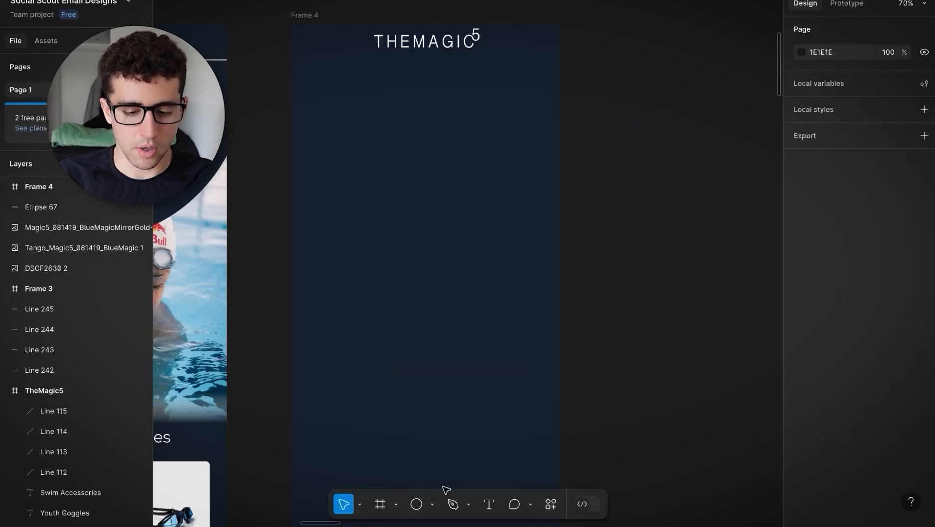
Step: Draw a white divider line about 600 wide across the new frame, just below the logo
{"action": "left_click", "coordinate": [432, 504]}
{"action": "left_click", "coordinate": [442, 397]}
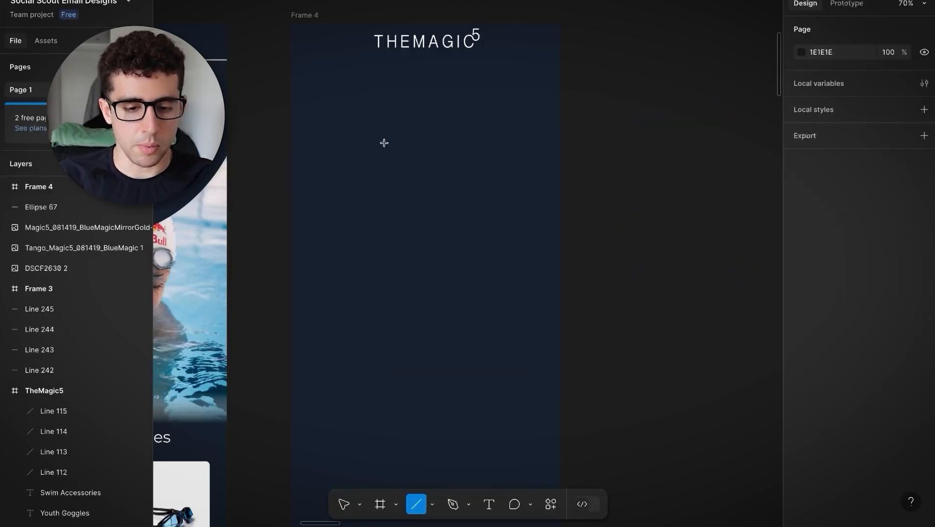
{"action": "scroll", "coordinate": [303, 65], "scroll_direction": "up", "scroll_amount": 5}
{"action": "left_click_drag", "start_coordinate": [291, 65], "coordinate": [721, 59]}
{"action": "left_click", "coordinate": [756, 35]}
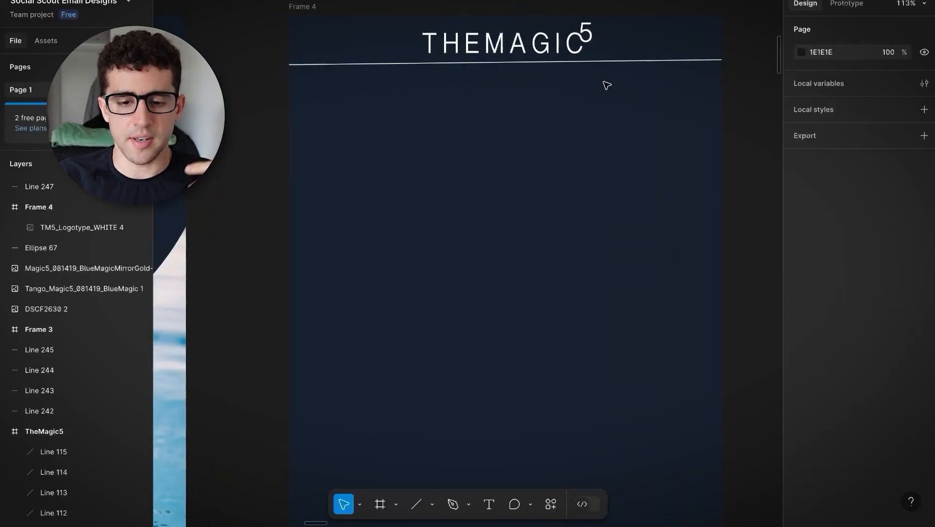
Step: Set the divider line's rotation to 0° and shift it slightly down to Y -4449
{"action": "left_click", "coordinate": [576, 63]}
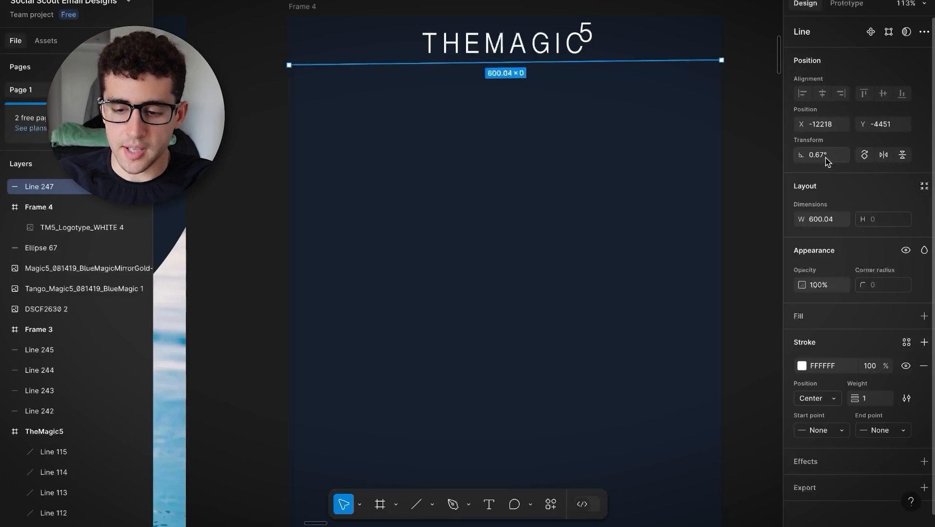
{"action": "type", "text": "0"}
{"action": "key", "text": "Return"}
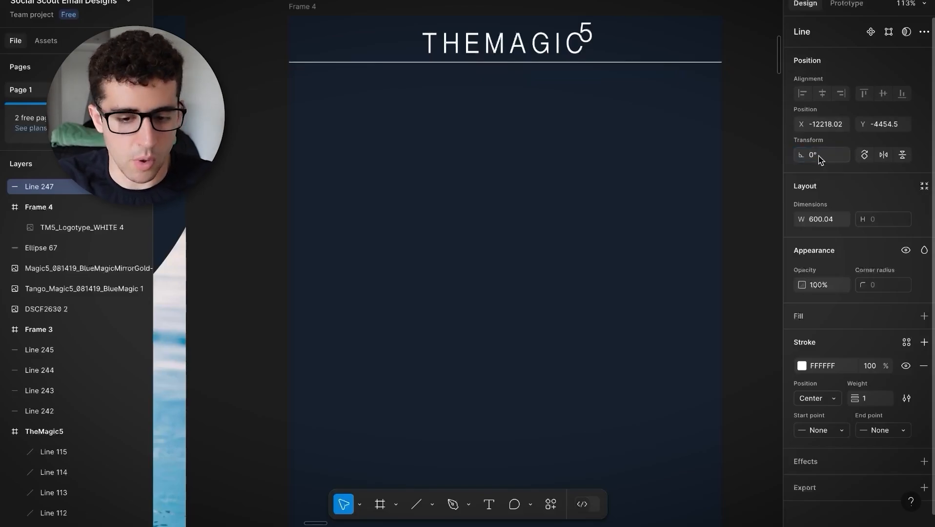
{"action": "left_click", "coordinate": [771, 135]}
{"action": "left_click_drag", "start_coordinate": [682, 64], "coordinate": [679, 68]}
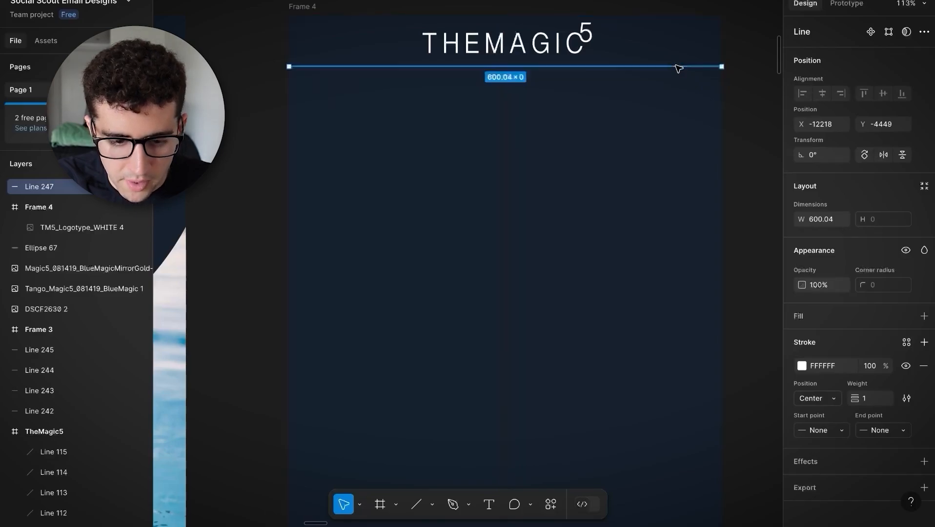
Step: Set the stroke weight of the divider line below the logo to 2
{"action": "left_click", "coordinate": [244, 85]}
{"action": "scroll", "coordinate": [245, 85], "scroll_direction": "down", "scroll_amount": 5}
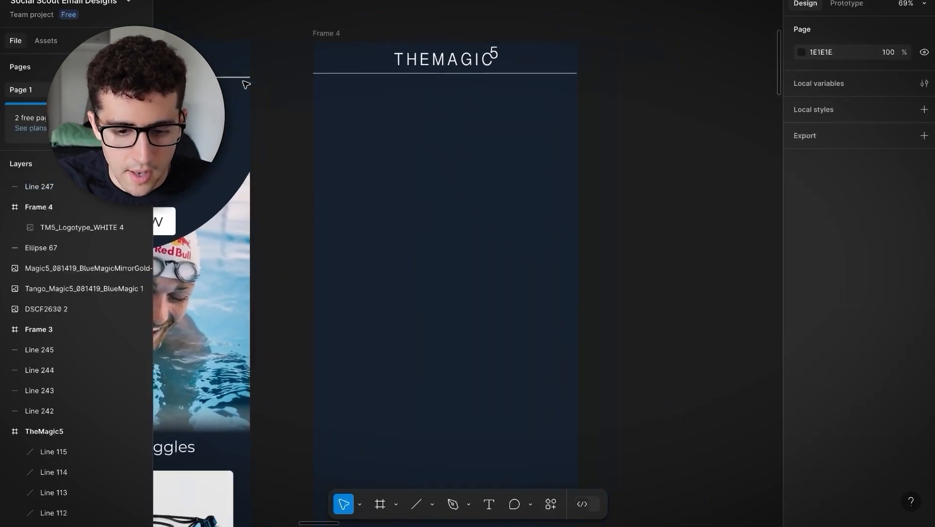
{"action": "scroll", "coordinate": [245, 85], "scroll_direction": "up", "scroll_amount": 6}
{"action": "scroll", "coordinate": [424, 79], "scroll_direction": "right", "scroll_amount": 4}
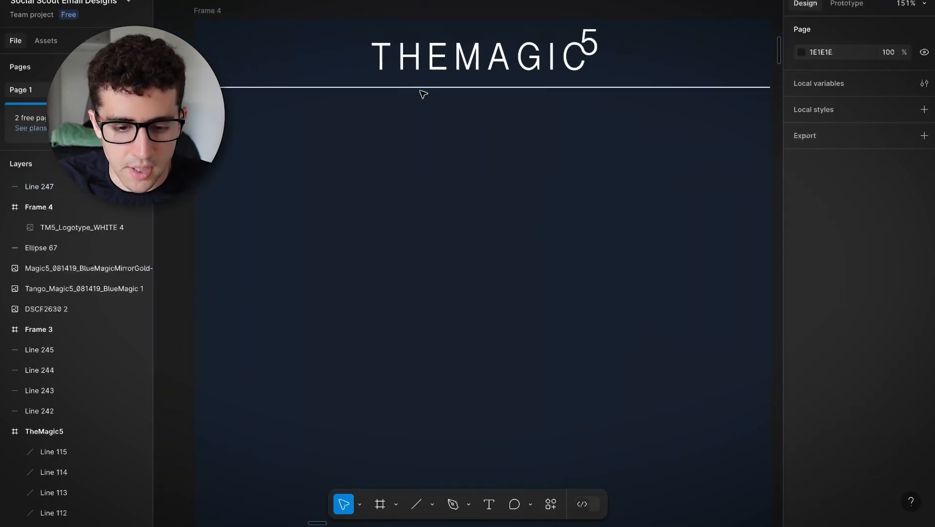
{"action": "left_click", "coordinate": [414, 87]}
{"action": "scroll", "coordinate": [413, 91], "scroll_direction": "down", "scroll_amount": 3}
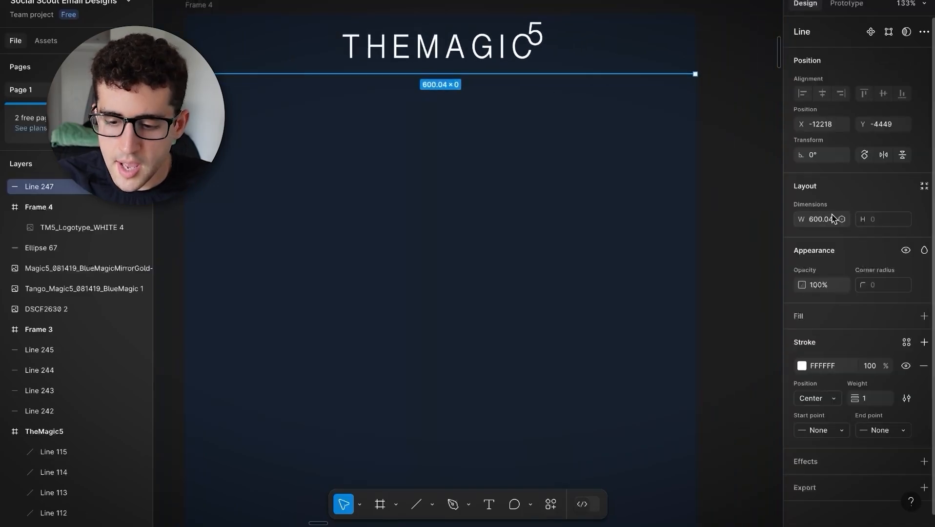
{"action": "left_click", "coordinate": [868, 400]}
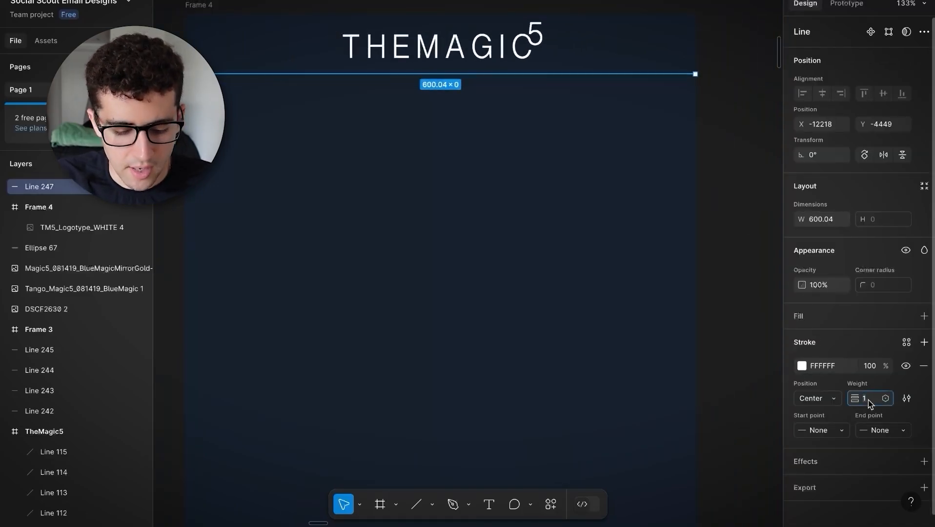
{"action": "type", "text": "2"}
{"action": "key", "text": "Return"}
{"action": "left_click", "coordinate": [718, 135]}
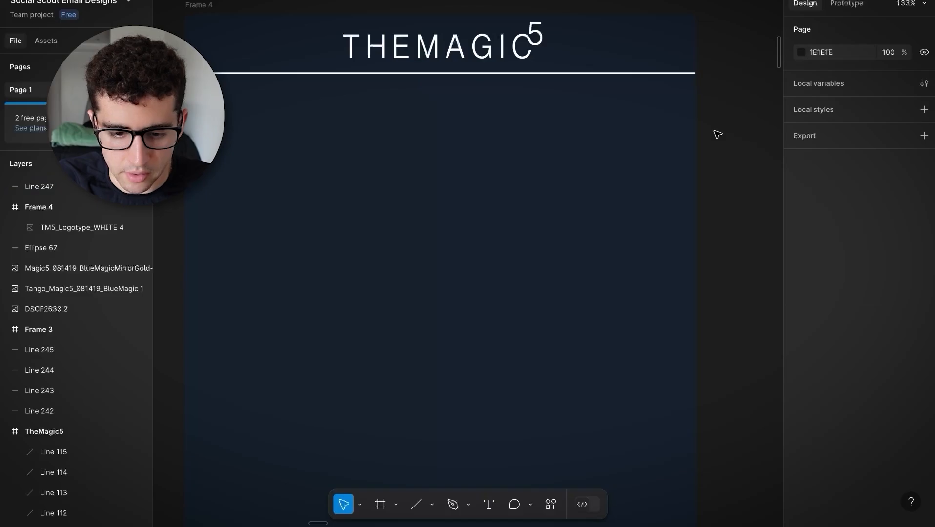
Step: Add a text box about 373 × 79 below the divider line in the new frame, reading "Welcome to TheMagic5"
{"action": "scroll", "coordinate": [718, 135], "scroll_direction": "down", "scroll_amount": 3}
{"action": "scroll", "coordinate": [719, 136], "scroll_direction": "down", "scroll_amount": 1}
{"action": "scroll", "coordinate": [595, 131], "scroll_direction": "right", "scroll_amount": 3}
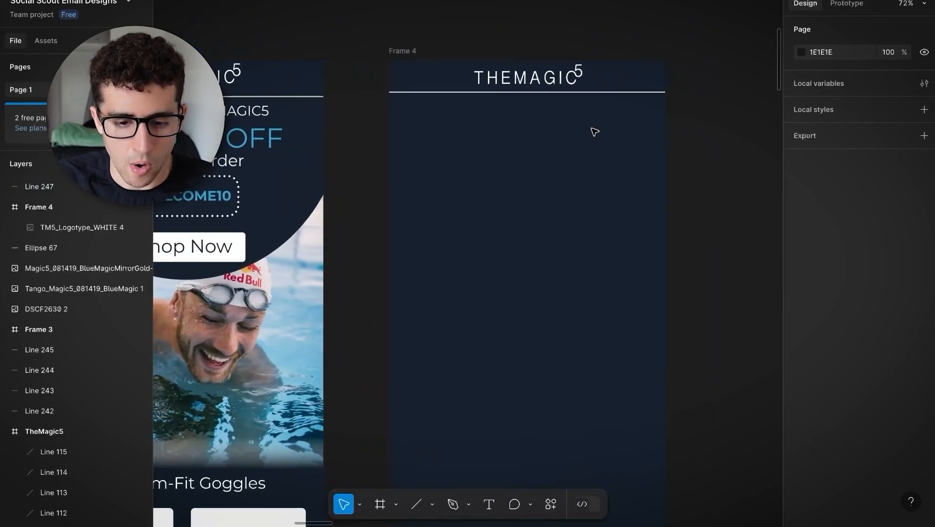
{"action": "scroll", "coordinate": [422, 96], "scroll_direction": "left", "scroll_amount": 3}
{"action": "scroll", "coordinate": [422, 96], "scroll_direction": "down", "scroll_amount": 1}
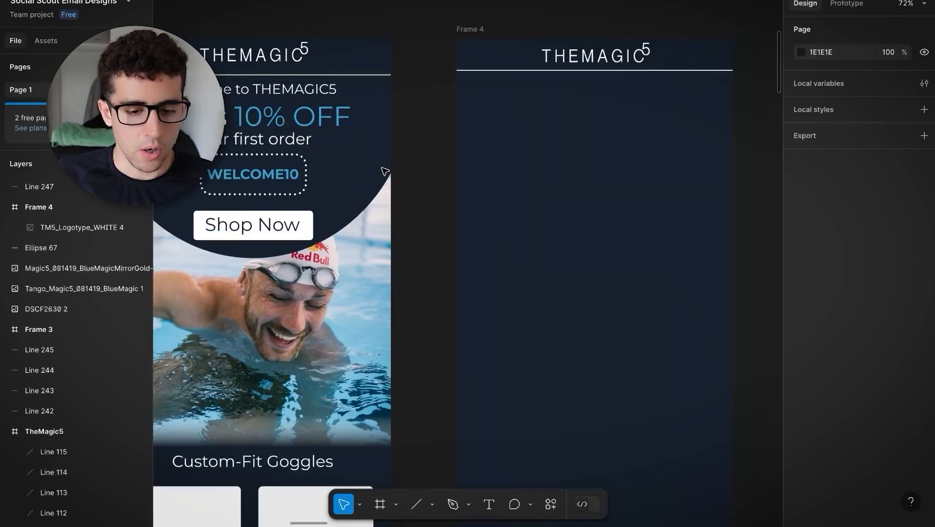
{"action": "scroll", "coordinate": [371, 174], "scroll_direction": "left", "scroll_amount": 1}
{"action": "scroll", "coordinate": [437, 125], "scroll_direction": "right", "scroll_amount": 5}
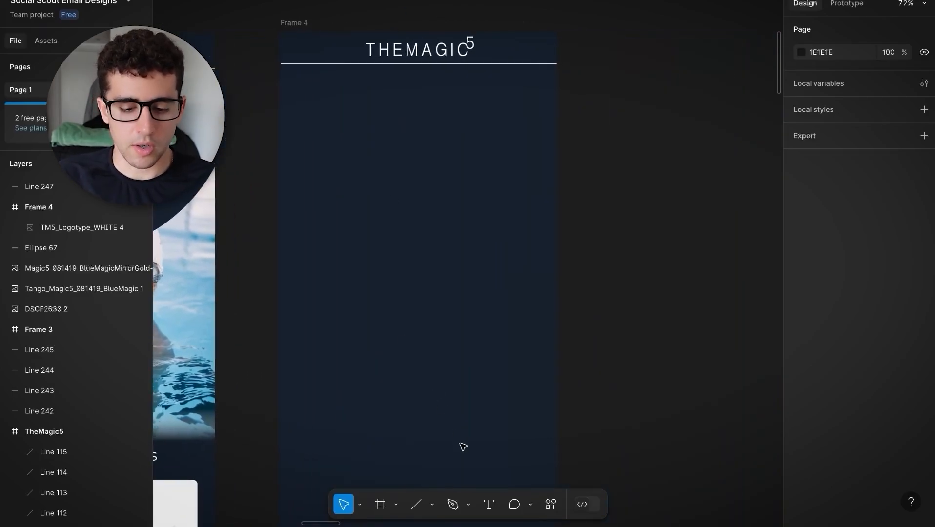
{"action": "left_click", "coordinate": [489, 506]}
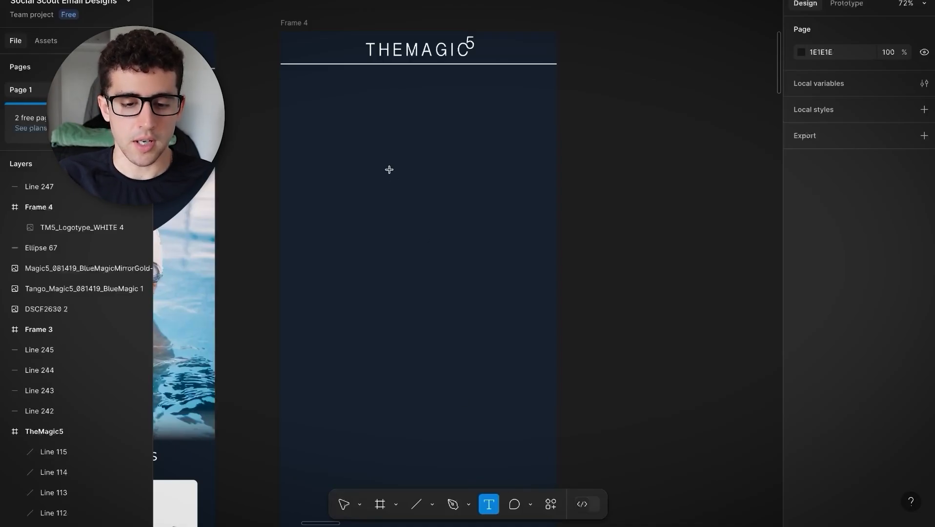
{"action": "left_click_drag", "start_coordinate": [329, 90], "coordinate": [501, 123]}
{"action": "scroll", "coordinate": [416, 101], "scroll_direction": "left", "scroll_amount": 5}
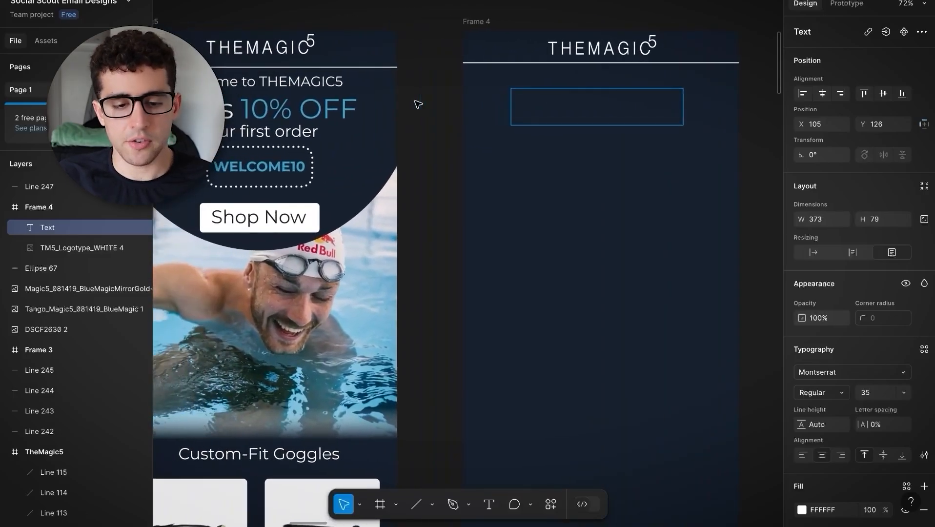
{"action": "scroll", "coordinate": [418, 104], "scroll_direction": "right", "scroll_amount": 3}
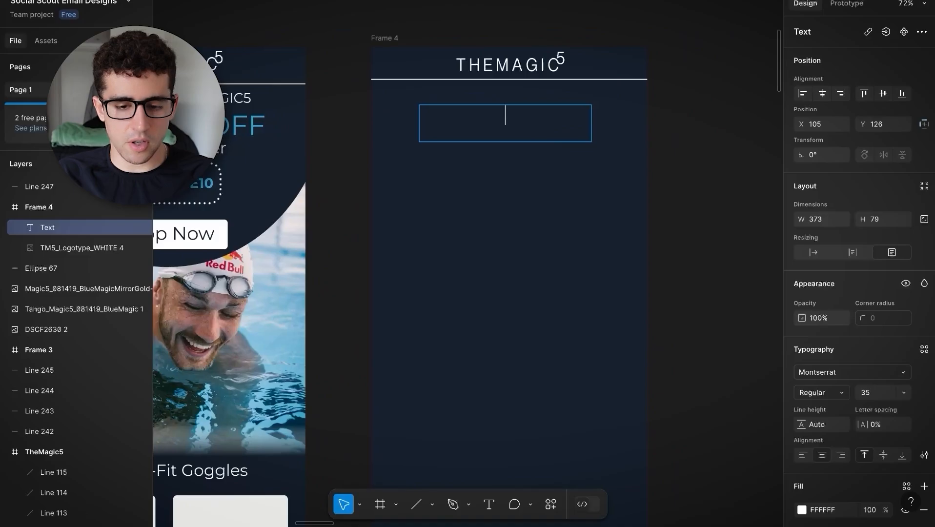
{"action": "type", "text": "Welcome to "}
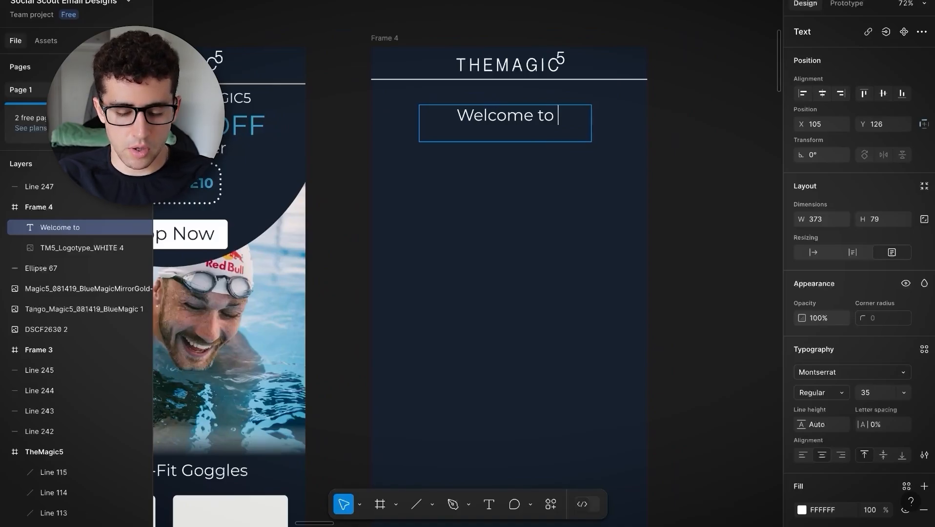
{"action": "type", "text": "TheMagic5"}
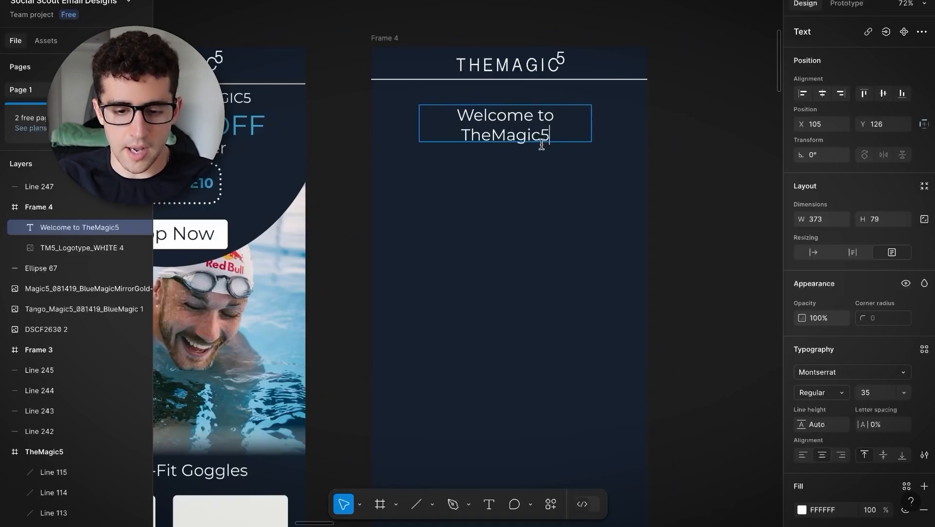
{"action": "key", "text": "Escape"}
{"action": "left_click", "coordinate": [698, 132]}
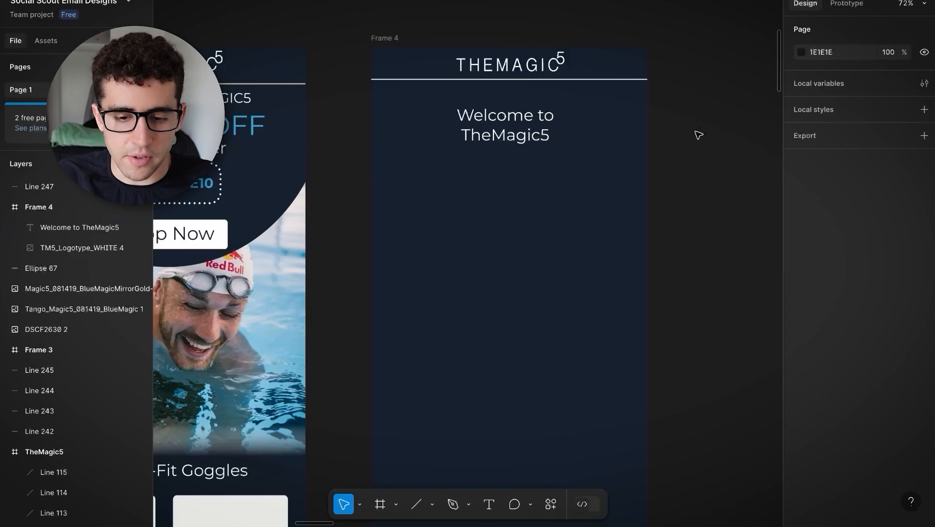
Step: Widen the welcome text box to about 453 so it fits one line, and centre it horizontally just below the divider at Y 86
{"action": "left_click", "coordinate": [506, 126]}
{"action": "left_click_drag", "start_coordinate": [591, 123], "coordinate": [571, 98]}
{"action": "left_click", "coordinate": [681, 117]}
{"action": "left_click", "coordinate": [821, 93]}
{"action": "left_click", "coordinate": [695, 104]}
{"action": "scroll", "coordinate": [627, 120], "scroll_direction": "up", "scroll_amount": 1}
{"action": "left_click", "coordinate": [502, 118]}
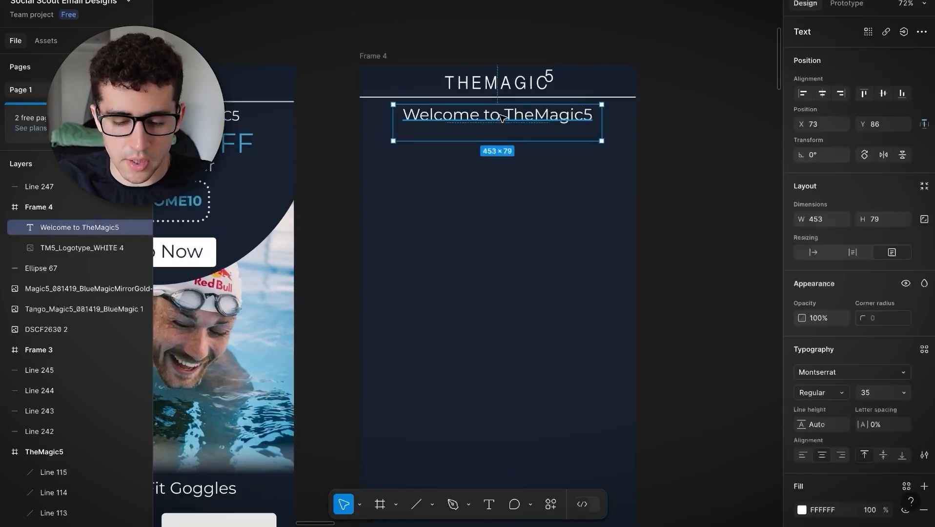
Step: Set the font size of the "Welcome to TheMagic5" text in the new frame to 34
{"action": "scroll", "coordinate": [502, 117], "scroll_direction": "left", "scroll_amount": 3}
{"action": "double_click", "coordinate": [546, 106]}
{"action": "left_click", "coordinate": [870, 396]}
{"action": "type", "text": "34"}
{"action": "key", "text": "Return"}
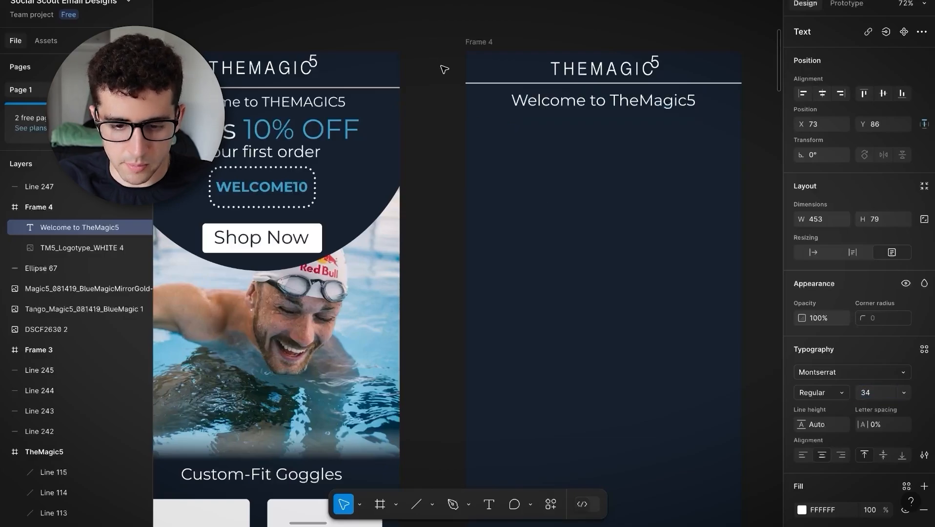
{"action": "key", "text": "Escape"}
{"action": "scroll", "coordinate": [442, 63], "scroll_direction": "right", "scroll_amount": 4}
{"action": "left_click", "coordinate": [478, 22]}
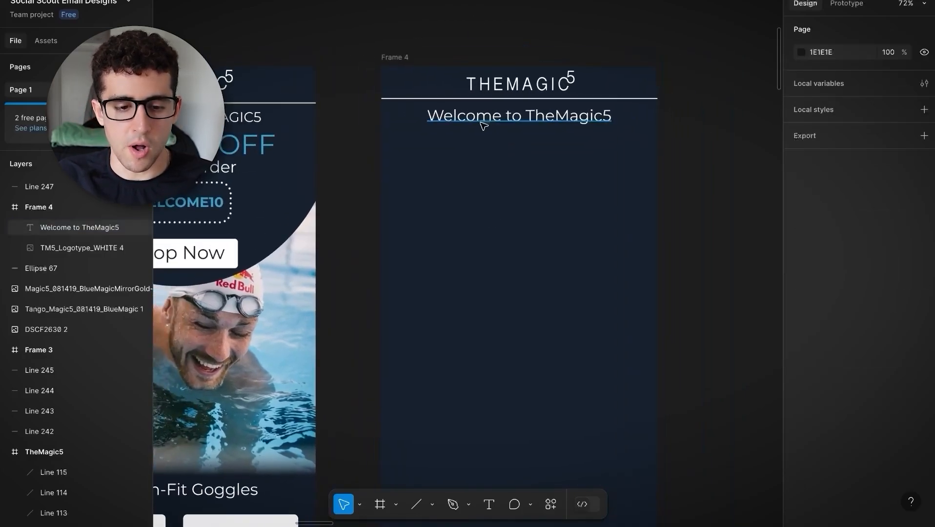
Step: Preview other font weights and families on the welcome text, keeping Montserrat Regular
{"action": "scroll", "coordinate": [473, 122], "scroll_direction": "left", "scroll_amount": 4}
{"action": "double_click", "coordinate": [585, 109]}
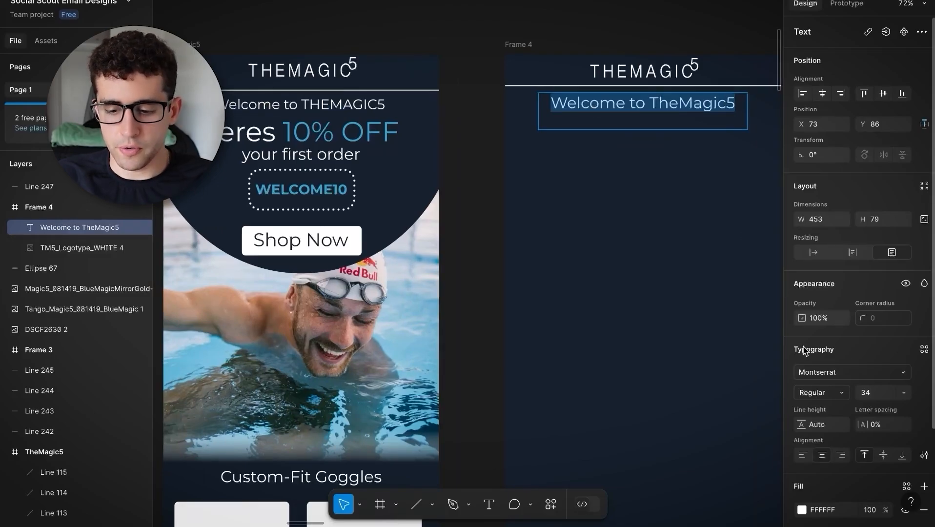
{"action": "left_click", "coordinate": [826, 391]}
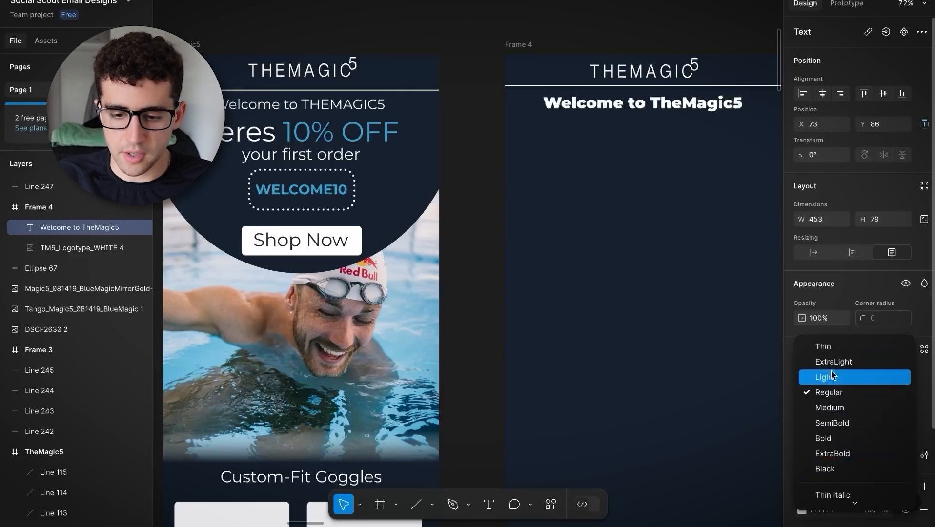
{"action": "left_click", "coordinate": [836, 393]}
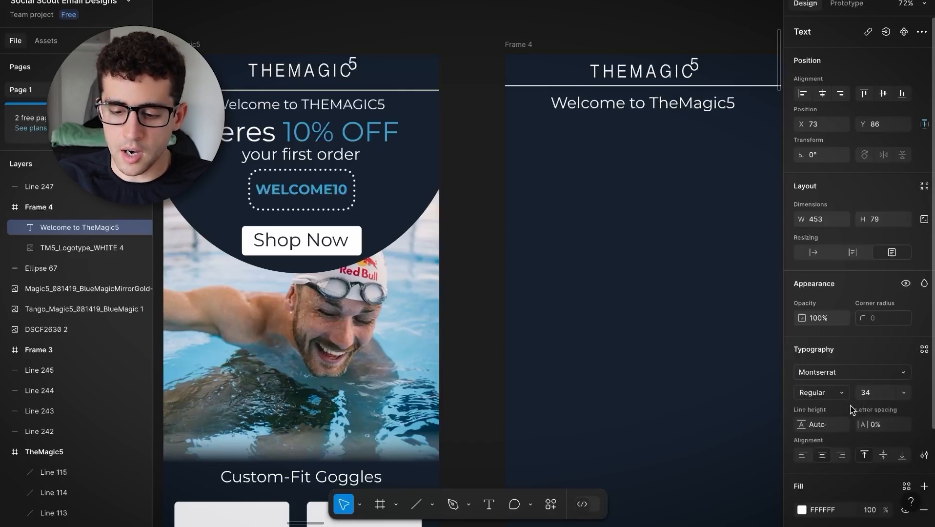
{"action": "left_click", "coordinate": [836, 372]}
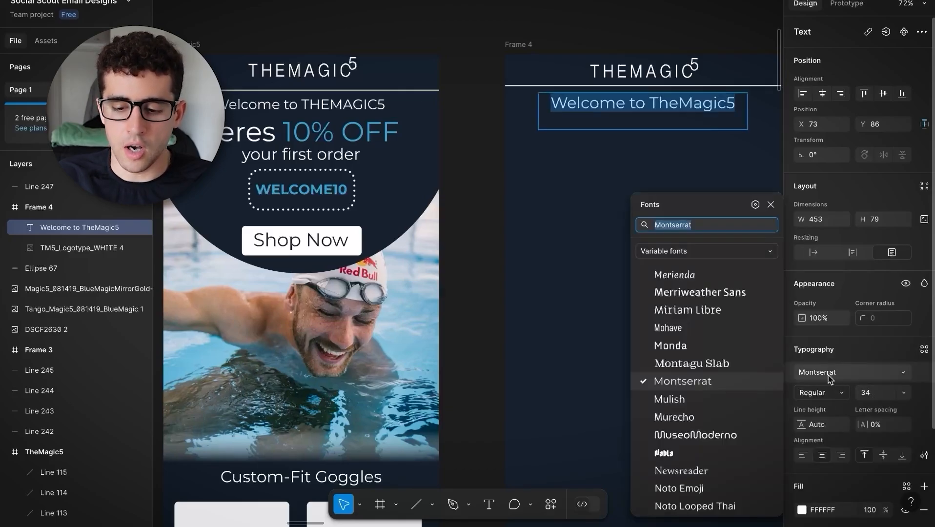
{"action": "key", "text": "Up"}
{"action": "key", "text": "Up"}
{"action": "key", "text": "Up"}
{"action": "key", "text": "Up"}
{"action": "key", "text": "Up"}
{"action": "key", "text": "Up"}
{"action": "key", "text": "Escape"}
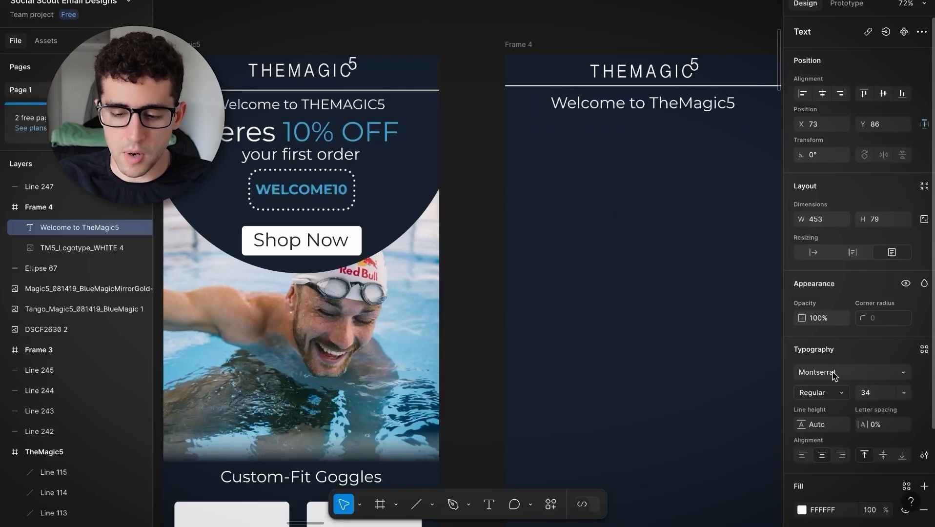
{"action": "left_click", "coordinate": [463, 88]}
{"action": "scroll", "coordinate": [312, 89], "scroll_direction": "left", "scroll_amount": 3}
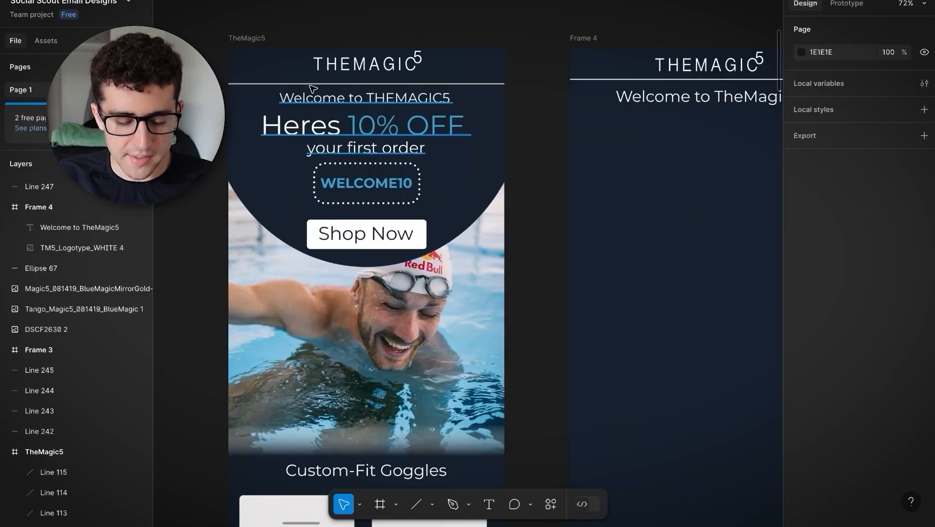
Step: Duplicate the welcome text, change the copy to "Here's 10% OFF" and place it directly below the original at Y 147
{"action": "scroll", "coordinate": [434, 142], "scroll_direction": "right", "scroll_amount": 10}
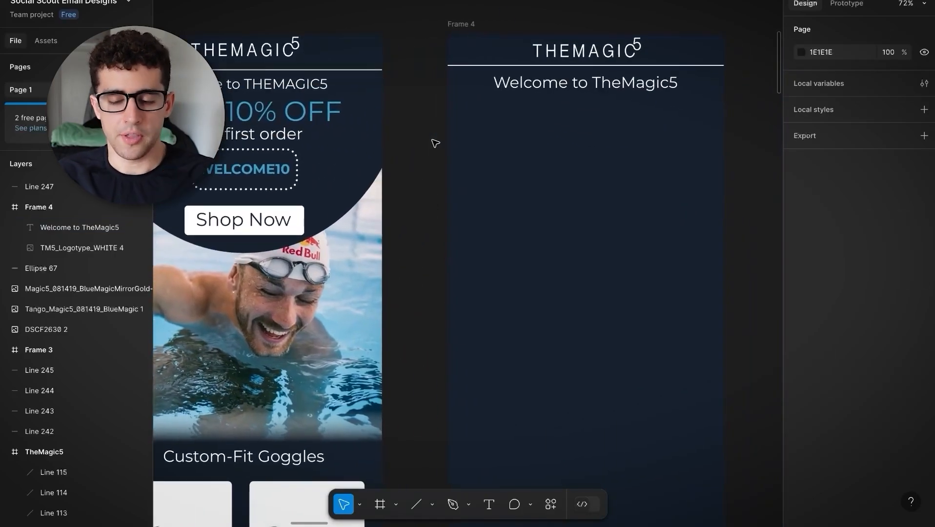
{"action": "scroll", "coordinate": [434, 142], "scroll_direction": "up", "scroll_amount": 2}
{"action": "left_click", "coordinate": [456, 141]}
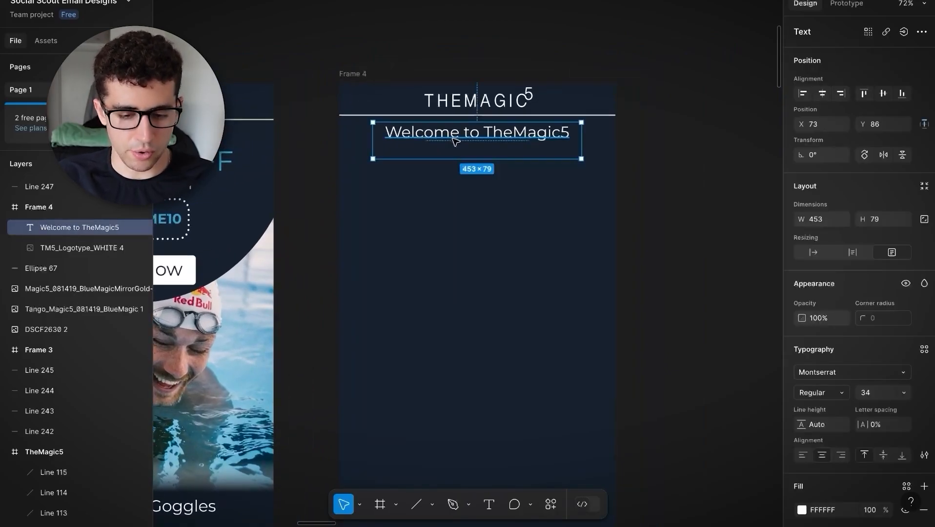
{"action": "key", "text": "ctrl+d"}
{"action": "left_click_drag", "start_coordinate": [455, 141], "coordinate": [435, 195]}
{"action": "double_click", "coordinate": [434, 193]}
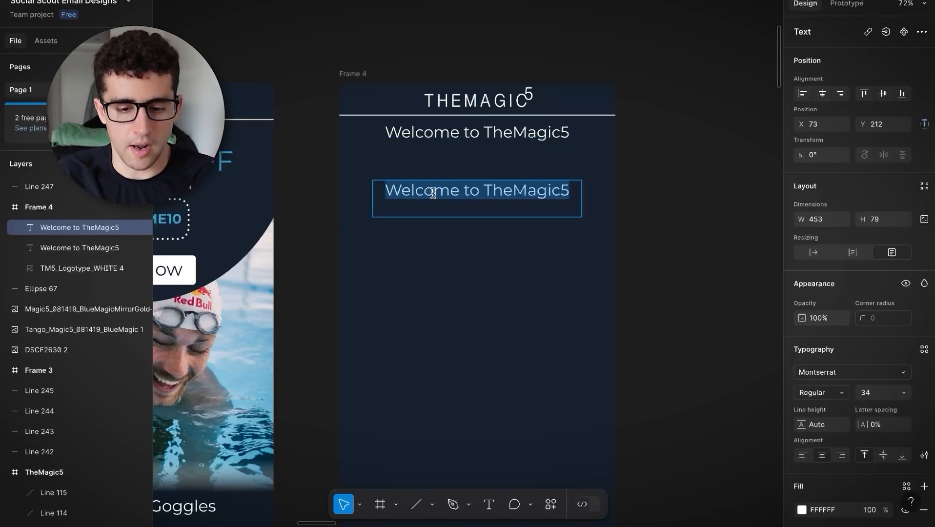
{"action": "type", "text": "Here's 1"}
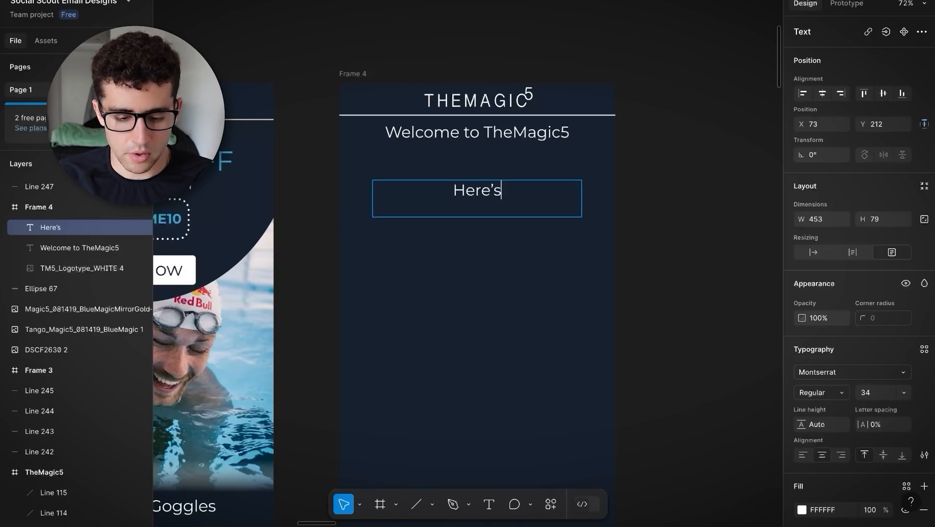
{"action": "type", "text": "0% OFF"}
{"action": "key", "text": "Escape"}
{"action": "key", "text": "Escape"}
{"action": "left_click_drag", "start_coordinate": [510, 164], "coordinate": [509, 132]}
Step: Try larger font sizes on the "Here's 10% OFF" text, ending at 57
{"action": "double_click", "coordinate": [507, 130]}
{"action": "left_click", "coordinate": [872, 397]}
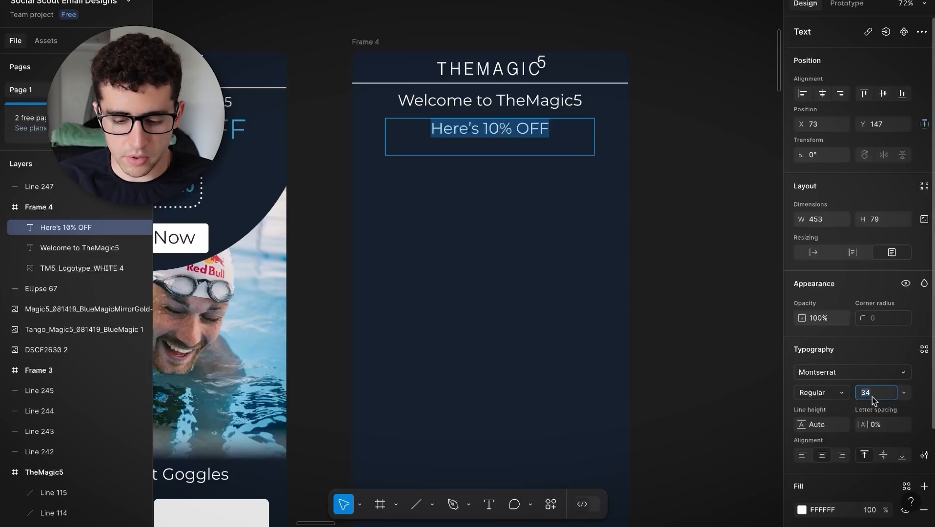
{"action": "key", "text": "Return"}
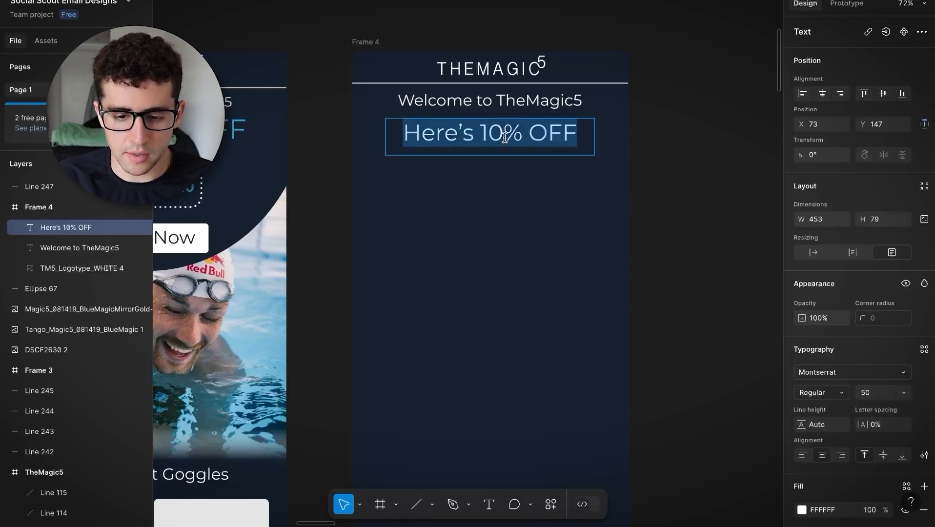
{"action": "left_click", "coordinate": [880, 393]}
{"action": "type", "text": "55"}
{"action": "key", "text": "Return"}
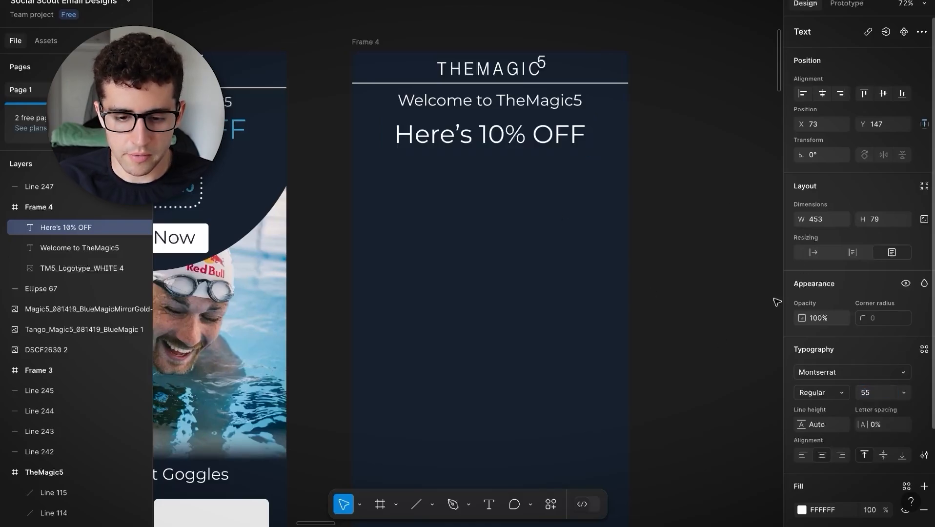
{"action": "left_click", "coordinate": [878, 397]}
{"action": "type", "text": "57"}
{"action": "key", "text": "Return"}
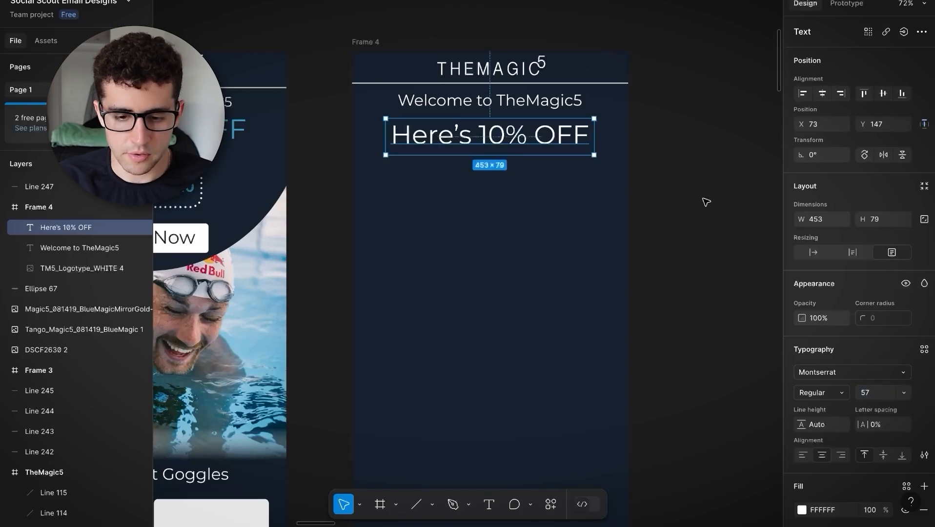
{"action": "left_click", "coordinate": [706, 202]}
Step: Change the font weight of the "Here's 10% OFF" text to Light
{"action": "scroll", "coordinate": [706, 202], "scroll_direction": "left", "scroll_amount": 3}
{"action": "left_click", "coordinate": [540, 126]}
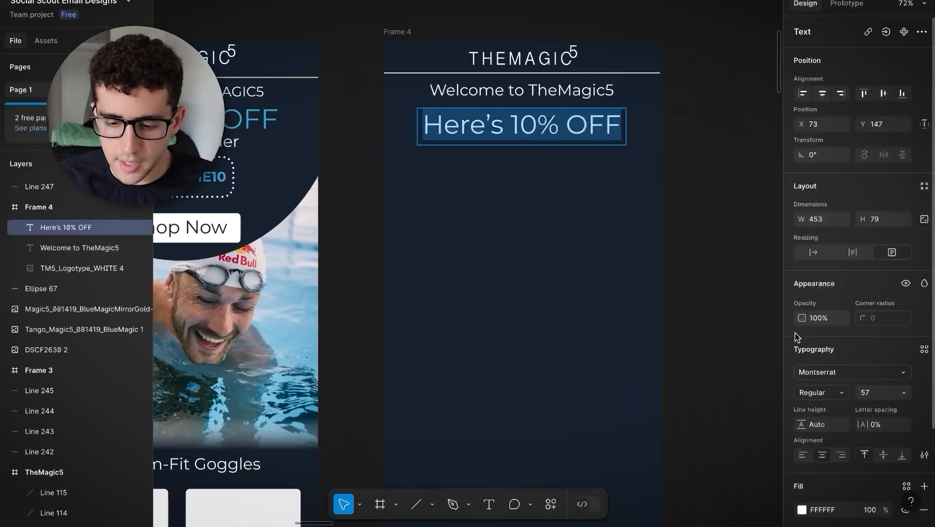
{"action": "left_click", "coordinate": [827, 394]}
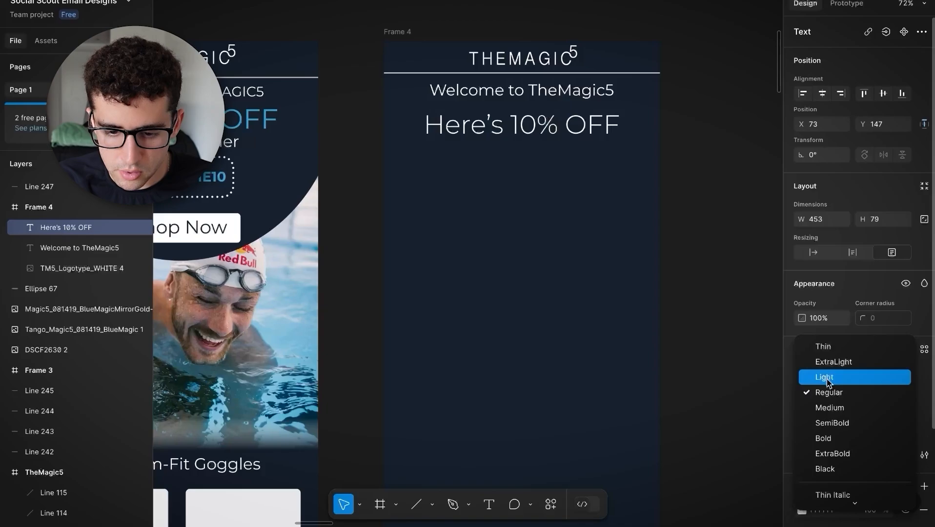
{"action": "left_click", "coordinate": [827, 379]}
{"action": "key", "text": "Escape"}
Step: Colour only the words "10% OFF" blue, using one of the colours already on the page
{"action": "double_click", "coordinate": [555, 126]}
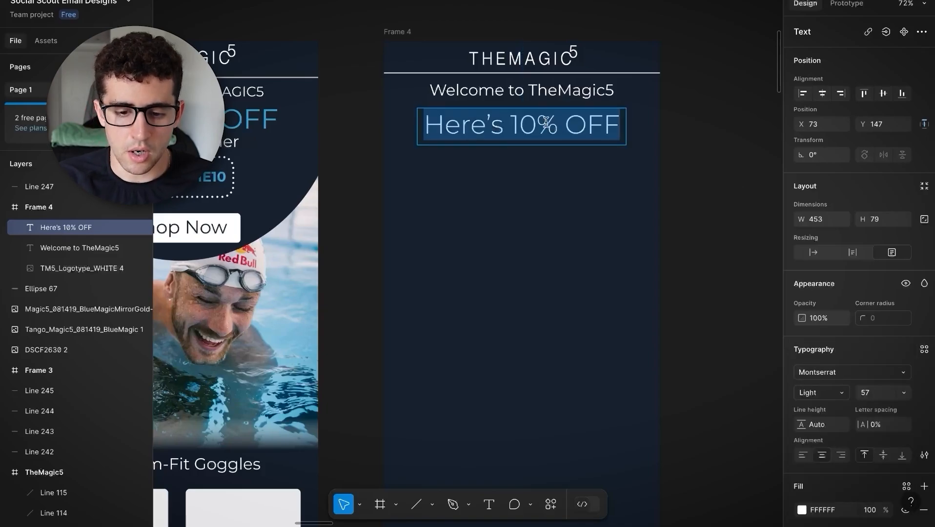
{"action": "left_click_drag", "start_coordinate": [511, 126], "coordinate": [619, 126]}
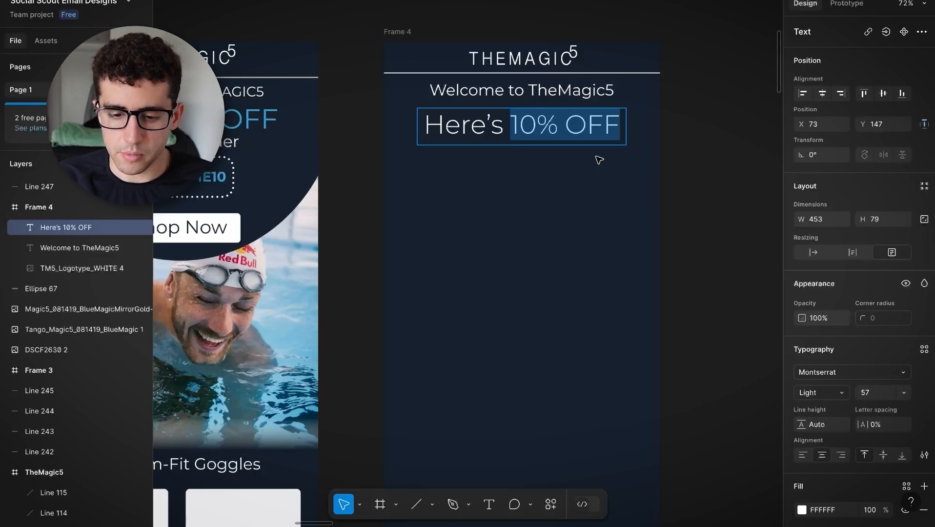
{"action": "scroll", "coordinate": [853, 279], "scroll_direction": "down", "scroll_amount": 3}
{"action": "left_click", "coordinate": [805, 401]}
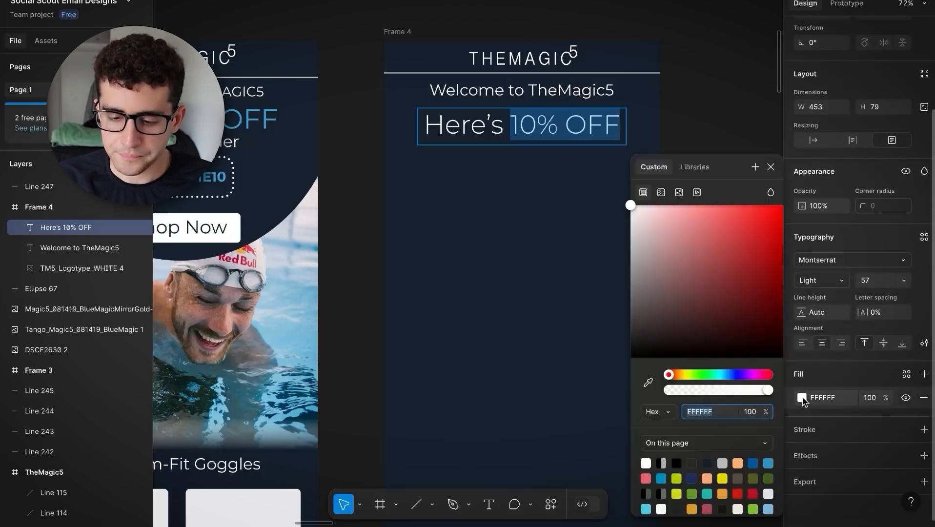
{"action": "left_click", "coordinate": [661, 478]}
{"action": "left_click", "coordinate": [720, 79]}
{"action": "left_click", "coordinate": [720, 80]}
Step: Move the "Here's 10% OFF" text up to Y 126, closer to the welcome text
{"action": "left_click", "coordinate": [551, 129]}
{"action": "left_click_drag", "start_coordinate": [552, 128], "coordinate": [544, 119]}
{"action": "left_click", "coordinate": [712, 98]}
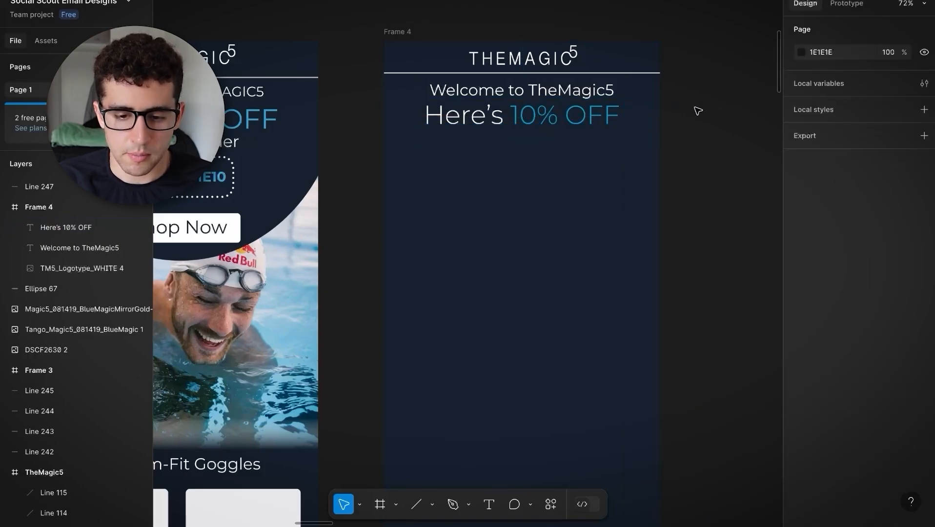
Step: Enlarge the "Here's 10% OFF" text to size 60 and slightly beyond, keeping it on one line
{"action": "double_click", "coordinate": [578, 120]}
{"action": "left_click", "coordinate": [872, 395]}
{"action": "type", "text": "60"}
{"action": "key", "text": "Return"}
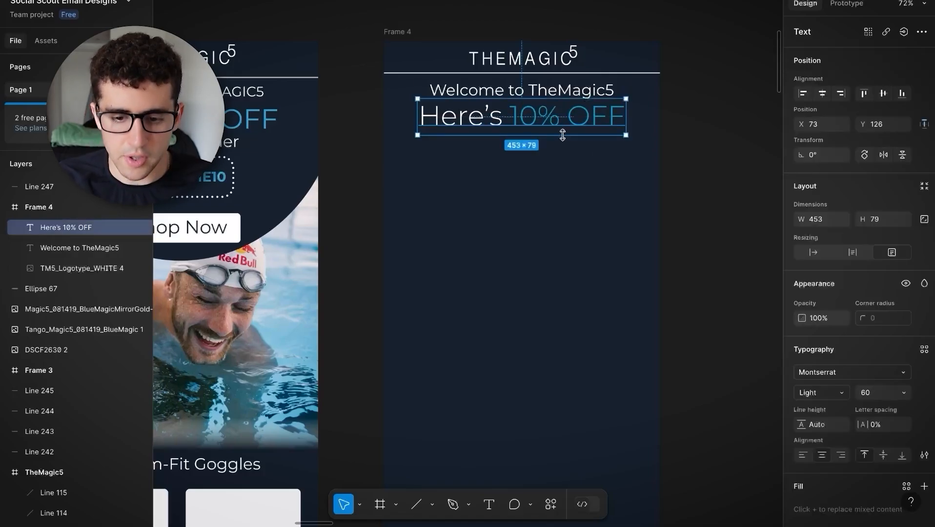
{"action": "left_click", "coordinate": [709, 138]}
{"action": "scroll", "coordinate": [621, 183], "scroll_direction": "up", "scroll_amount": 2}
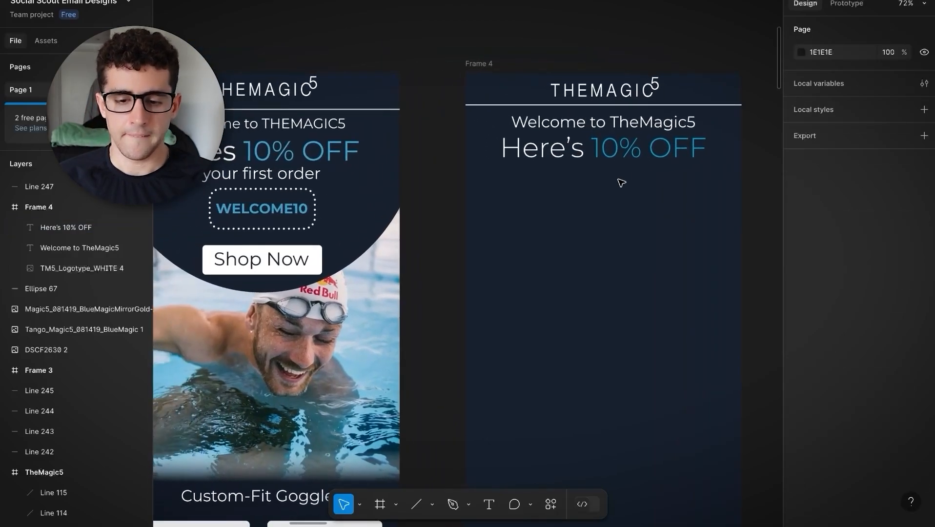
{"action": "left_click", "coordinate": [509, 165]}
{"action": "left_click", "coordinate": [875, 394]}
{"action": "key", "text": "Escape"}
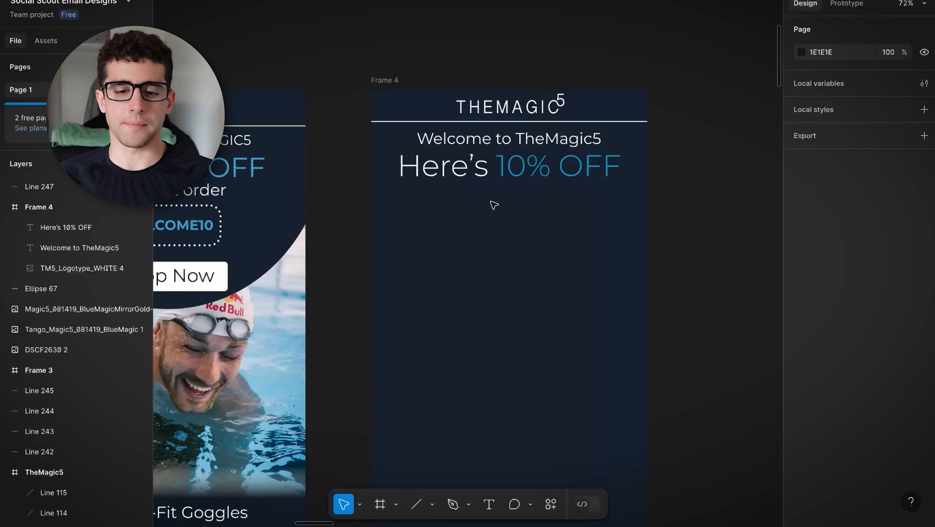
Step: Duplicate the welcome text, centre the copy just below the offer text and change it to "your first order"
{"action": "scroll", "coordinate": [493, 205], "scroll_direction": "left", "scroll_amount": 4}
{"action": "scroll", "coordinate": [492, 205], "scroll_direction": "down", "scroll_amount": 1}
{"action": "scroll", "coordinate": [430, 174], "scroll_direction": "right", "scroll_amount": 4}
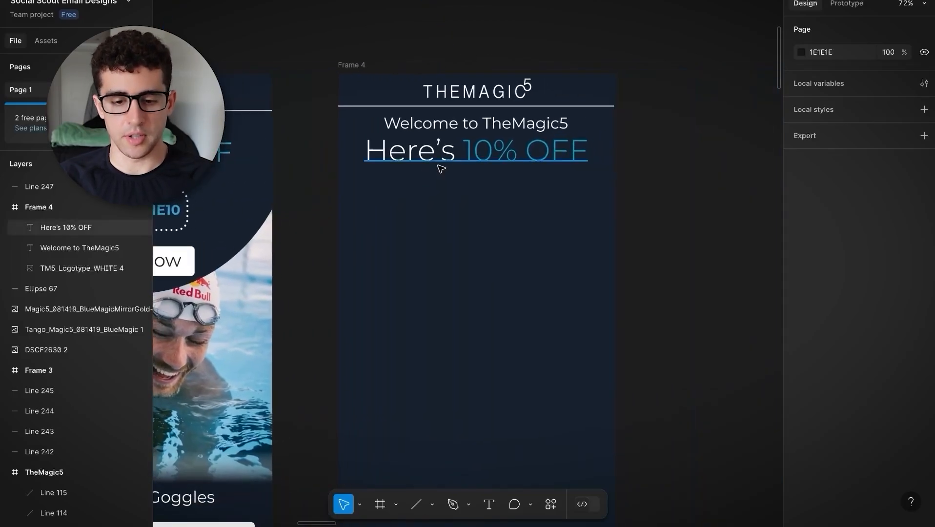
{"action": "left_click", "coordinate": [465, 127]}
{"action": "key", "text": "ctrl+d"}
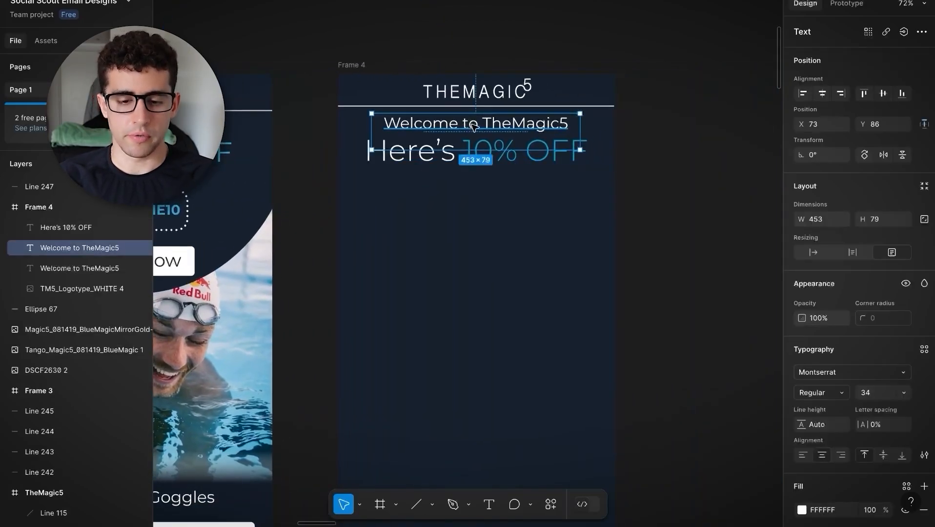
{"action": "left_click_drag", "start_coordinate": [474, 126], "coordinate": [473, 180]}
{"action": "key", "text": "Return"}
{"action": "type", "text": "your first order"}
{"action": "left_click", "coordinate": [710, 161]}
{"action": "left_click_drag", "start_coordinate": [510, 188], "coordinate": [508, 188]}
{"action": "left_click", "coordinate": [705, 156]}
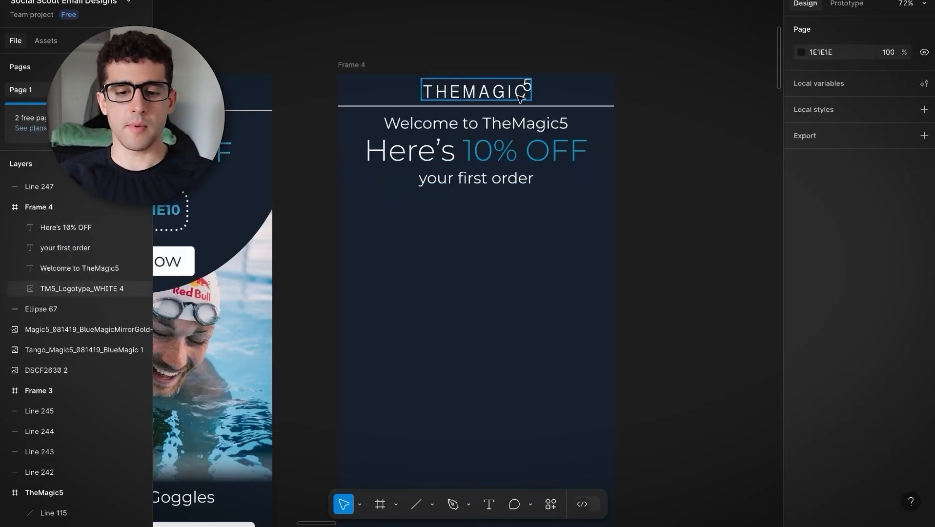
Step: Draw a rectangle about 263 × 75 below the "your first order" text for the discount code
{"action": "scroll", "coordinate": [489, 196], "scroll_direction": "left", "scroll_amount": 5}
{"action": "scroll", "coordinate": [489, 196], "scroll_direction": "down", "scroll_amount": 1}
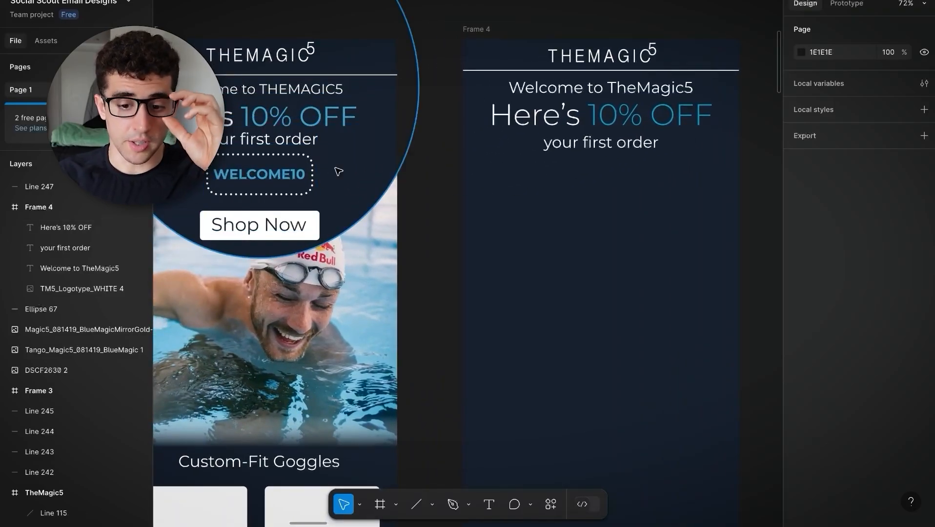
{"action": "scroll", "coordinate": [338, 172], "scroll_direction": "right", "scroll_amount": 6}
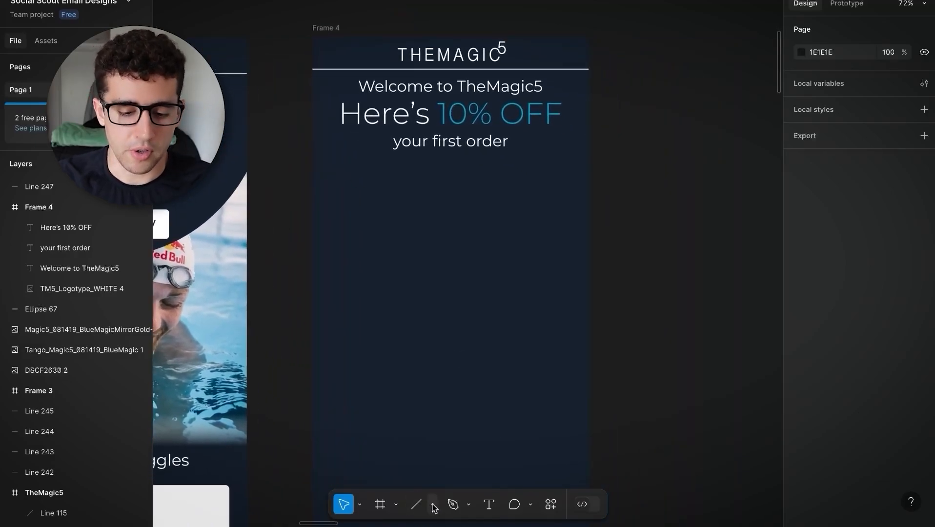
{"action": "left_click", "coordinate": [432, 505]}
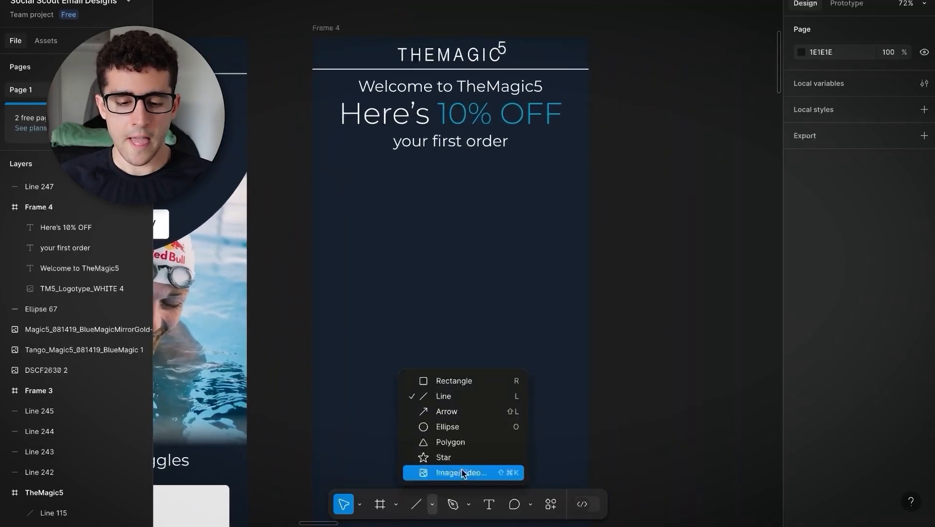
{"action": "left_click", "coordinate": [443, 381]}
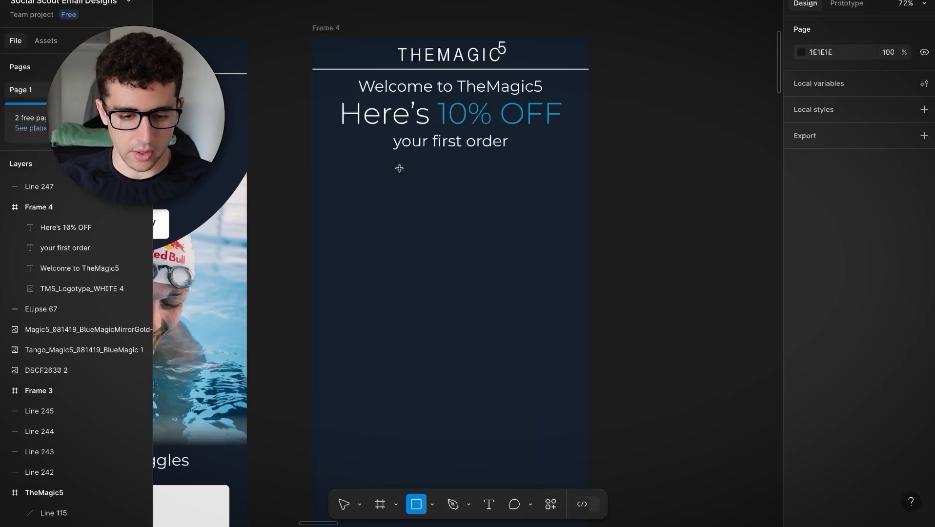
{"action": "mouse_move", "coordinate": [396, 164]}
{"action": "left_mouse_down"}
{"action": "mouse_move", "coordinate": [453, 168]}
{"action": "mouse_move", "coordinate": [518, 199]}
{"action": "left_mouse_up"}
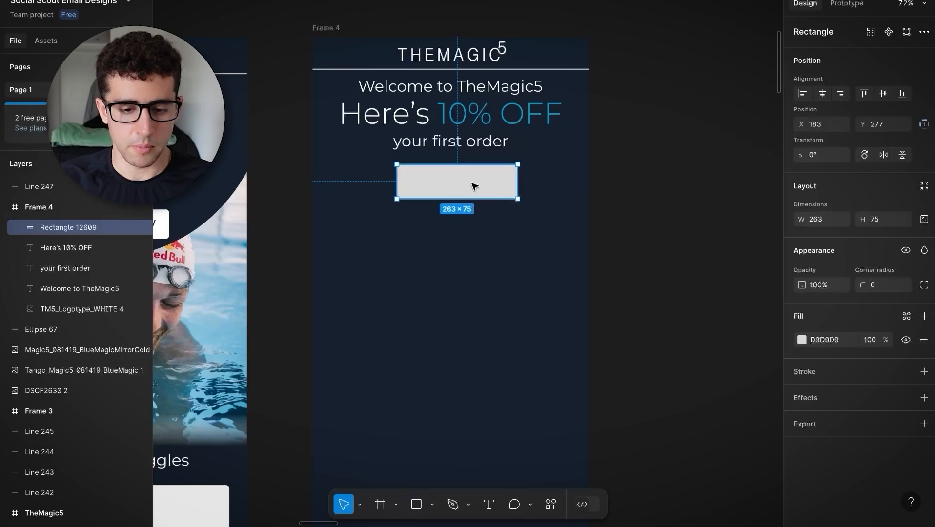
Step: Add a stroke to the new rectangle below "your first order"
{"action": "left_click", "coordinate": [658, 164]}
{"action": "left_click", "coordinate": [507, 177]}
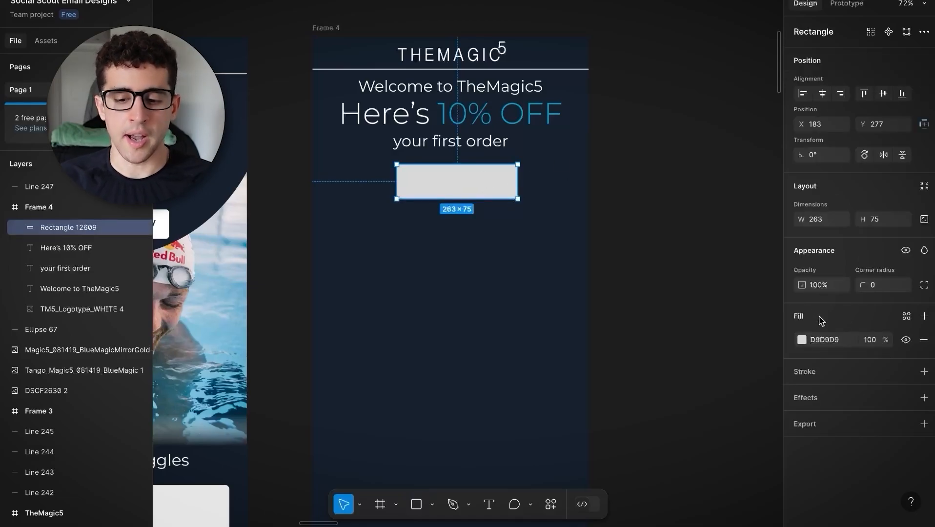
{"action": "left_click", "coordinate": [925, 371]}
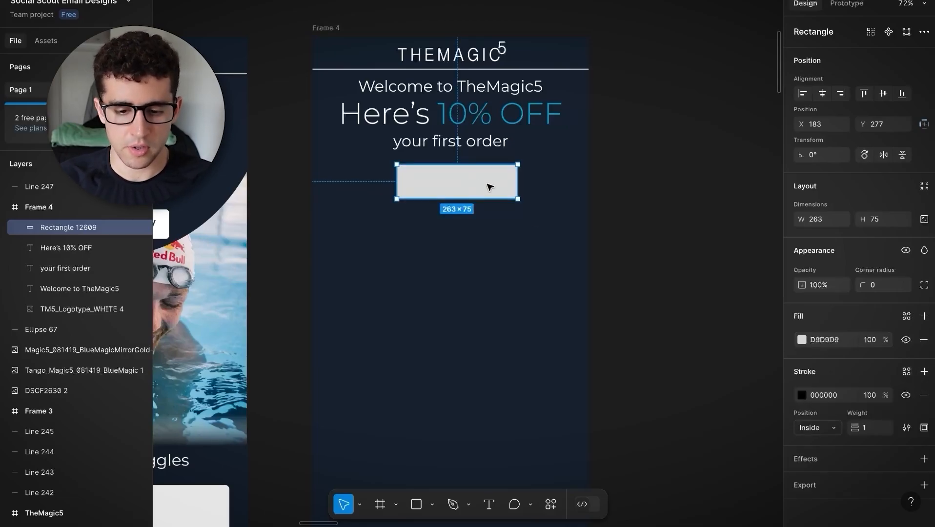
Step: Change the stroke colour of the discount code rectangle to white (FFFFFF)
{"action": "scroll", "coordinate": [512, 187], "scroll_direction": "up", "scroll_amount": 15}
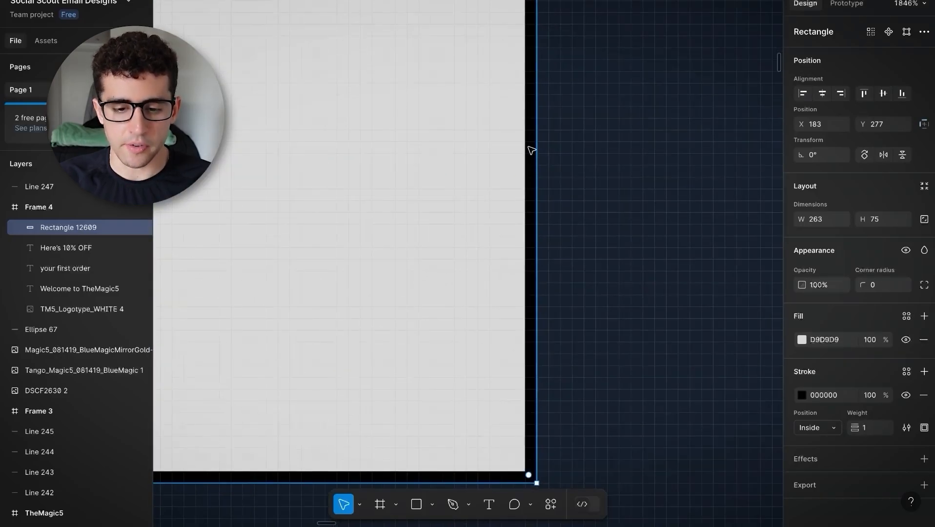
{"action": "scroll", "coordinate": [414, 200], "scroll_direction": "down", "scroll_amount": 8}
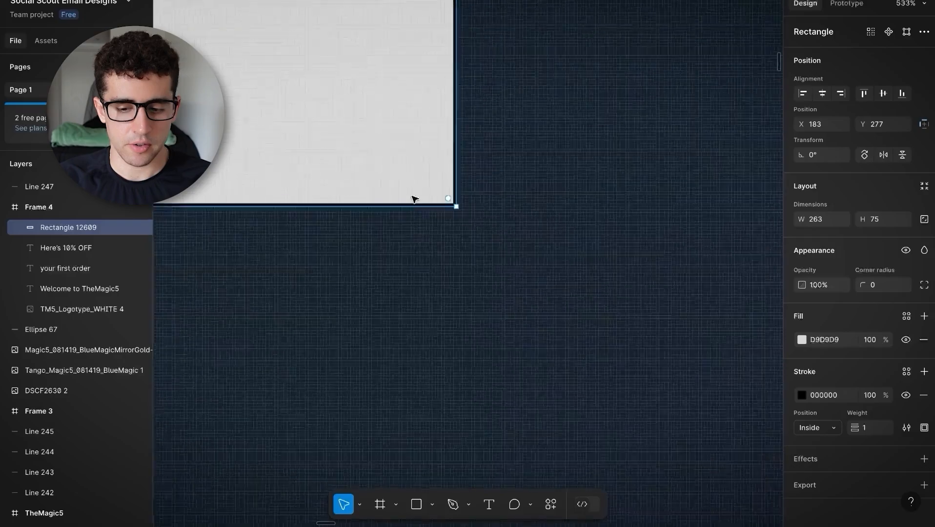
{"action": "scroll", "coordinate": [414, 199], "scroll_direction": "down", "scroll_amount": 5}
{"action": "scroll", "coordinate": [414, 199], "scroll_direction": "left", "scroll_amount": 2}
{"action": "scroll", "coordinate": [414, 199], "scroll_direction": "up", "scroll_amount": 3}
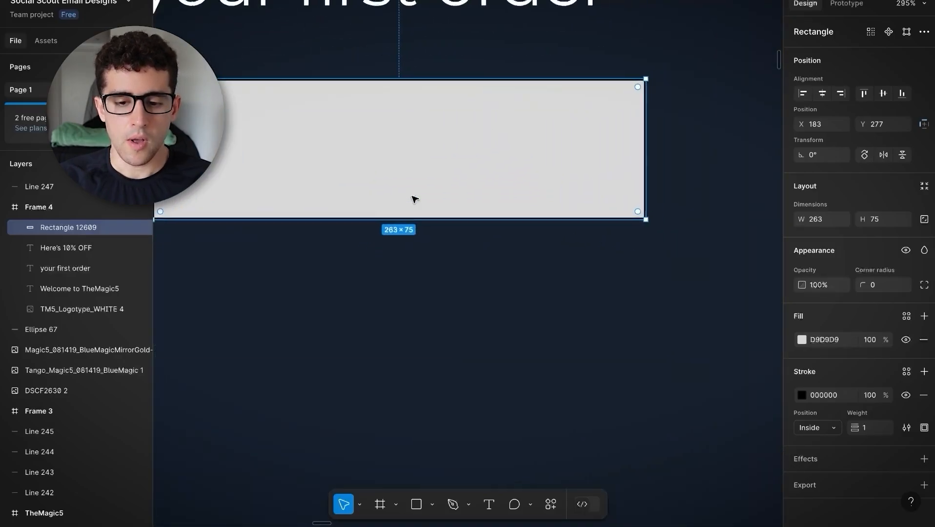
{"action": "scroll", "coordinate": [414, 200], "scroll_direction": "down", "scroll_amount": 5}
{"action": "scroll", "coordinate": [414, 199], "scroll_direction": "left", "scroll_amount": 6}
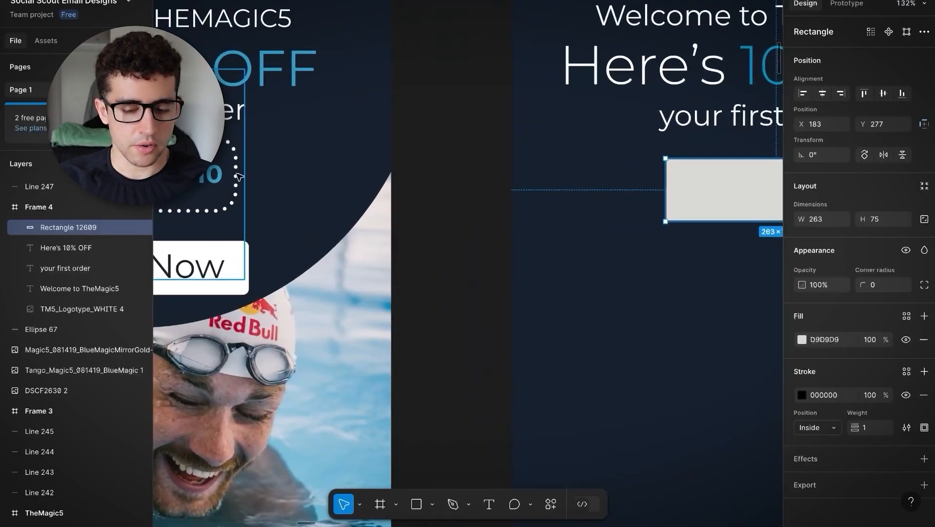
{"action": "scroll", "coordinate": [238, 177], "scroll_direction": "right", "scroll_amount": 5}
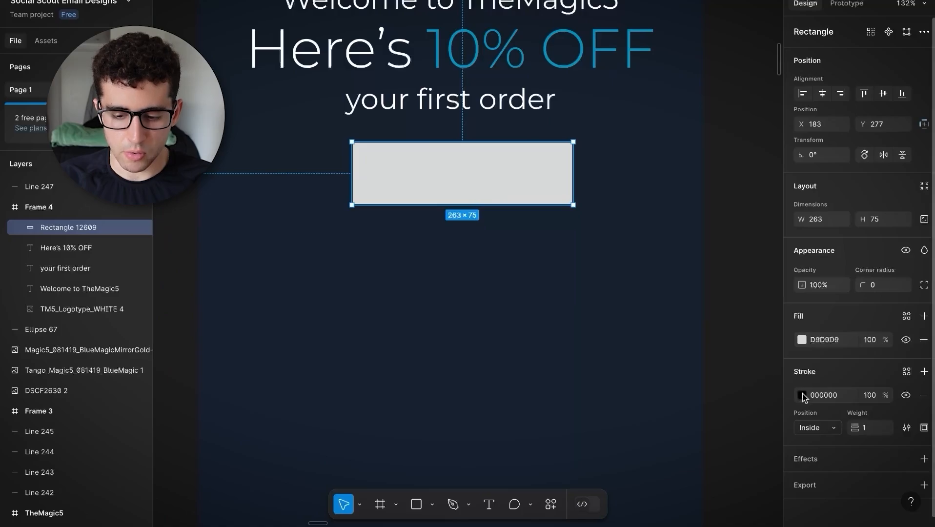
{"action": "left_click", "coordinate": [802, 395]}
{"action": "left_click", "coordinate": [646, 463]}
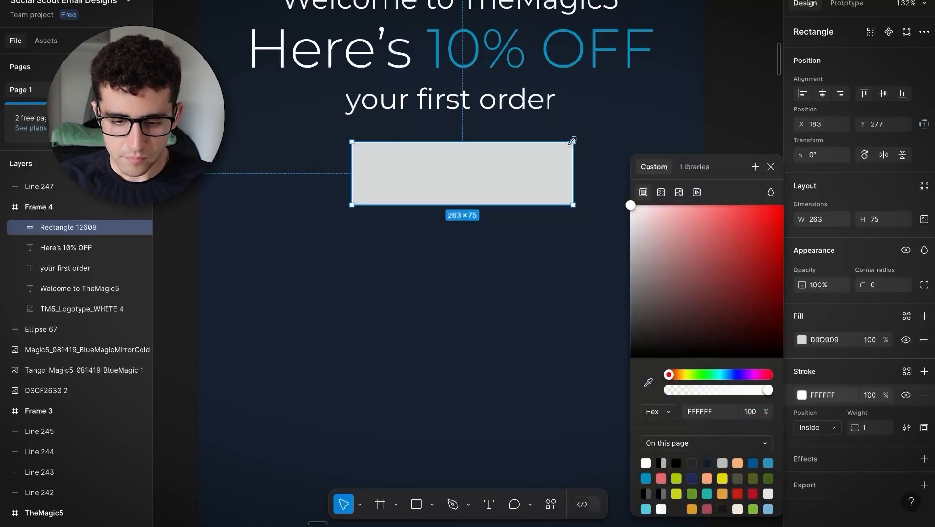
{"action": "scroll", "coordinate": [571, 140], "scroll_direction": "up", "scroll_amount": 10}
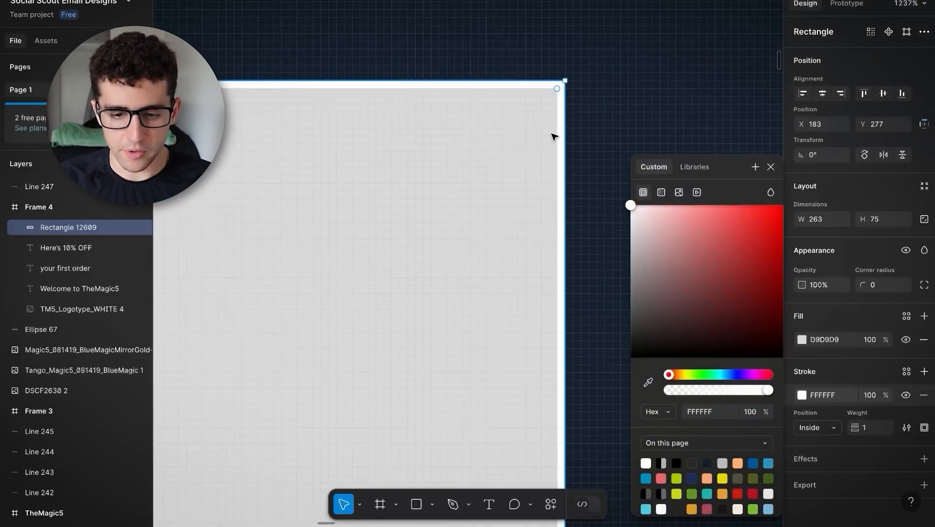
{"action": "scroll", "coordinate": [554, 136], "scroll_direction": "down", "scroll_amount": 10}
{"action": "scroll", "coordinate": [554, 137], "scroll_direction": "down", "scroll_amount": 1}
{"action": "scroll", "coordinate": [554, 137], "scroll_direction": "right", "scroll_amount": 1}
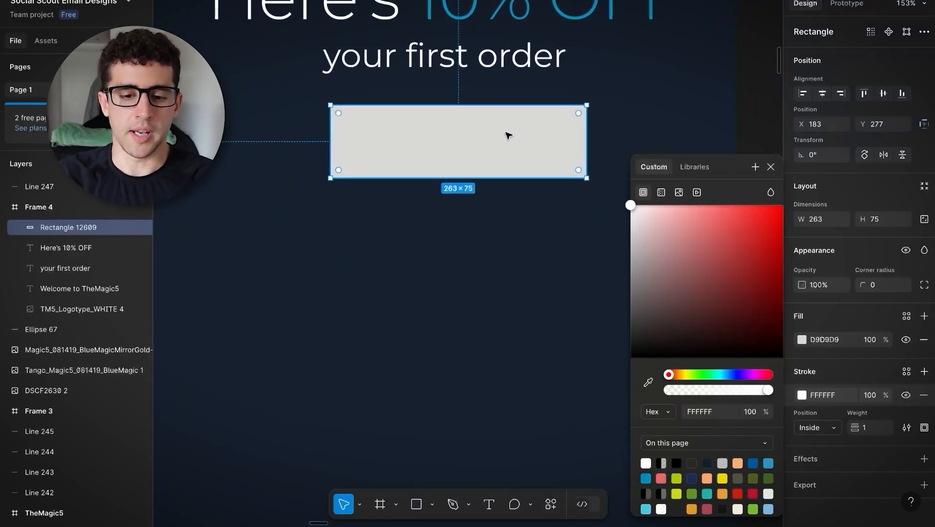
Step: Fill the discount code rectangle with the frame's navy background colour 17222E by sampling it with the eyedropper
{"action": "scroll", "coordinate": [522, 143], "scroll_direction": "down", "scroll_amount": 1}
{"action": "scroll", "coordinate": [625, 73], "scroll_direction": "down", "scroll_amount": 3}
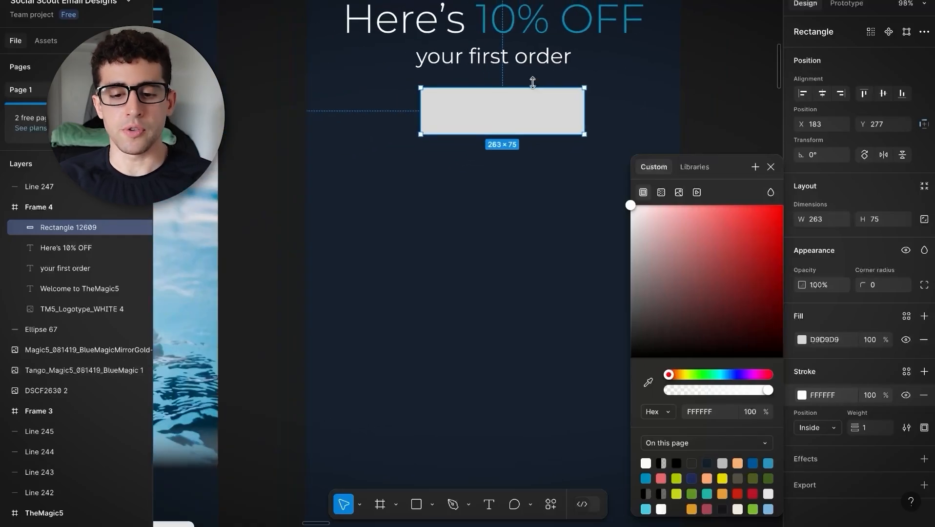
{"action": "scroll", "coordinate": [355, 125], "scroll_direction": "left", "scroll_amount": 5}
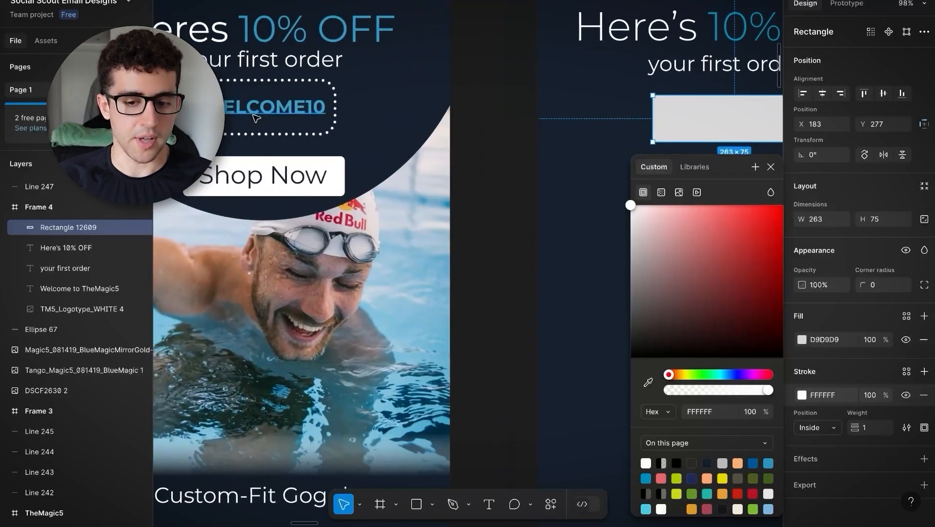
{"action": "scroll", "coordinate": [256, 119], "scroll_direction": "right", "scroll_amount": 7}
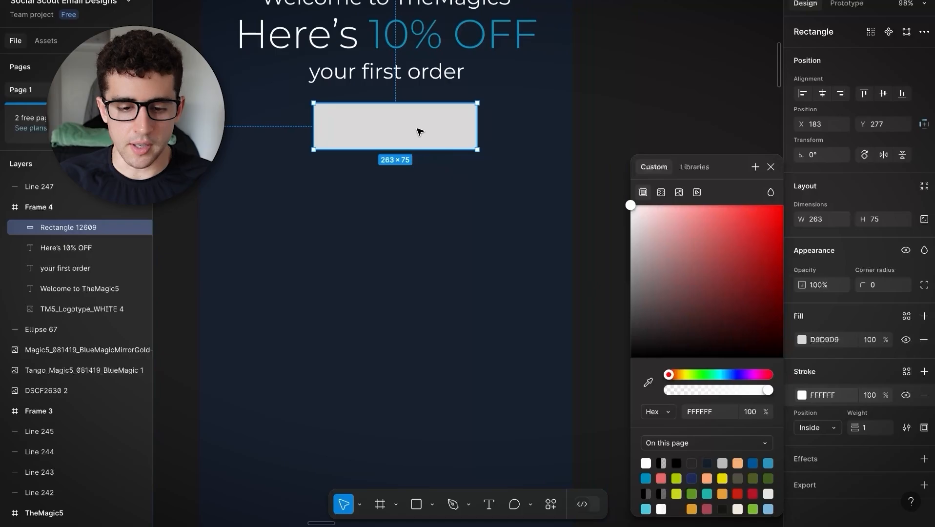
{"action": "left_click", "coordinate": [802, 340]}
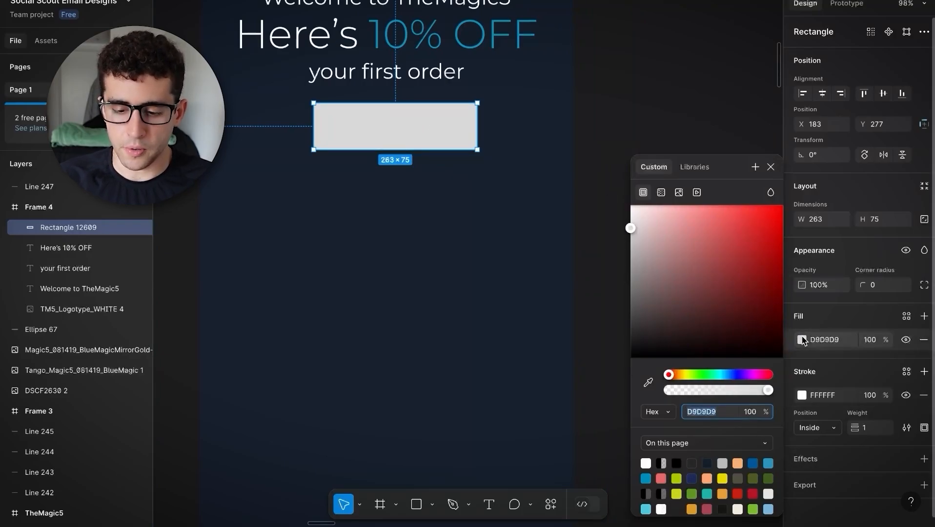
{"action": "left_click", "coordinate": [650, 384]}
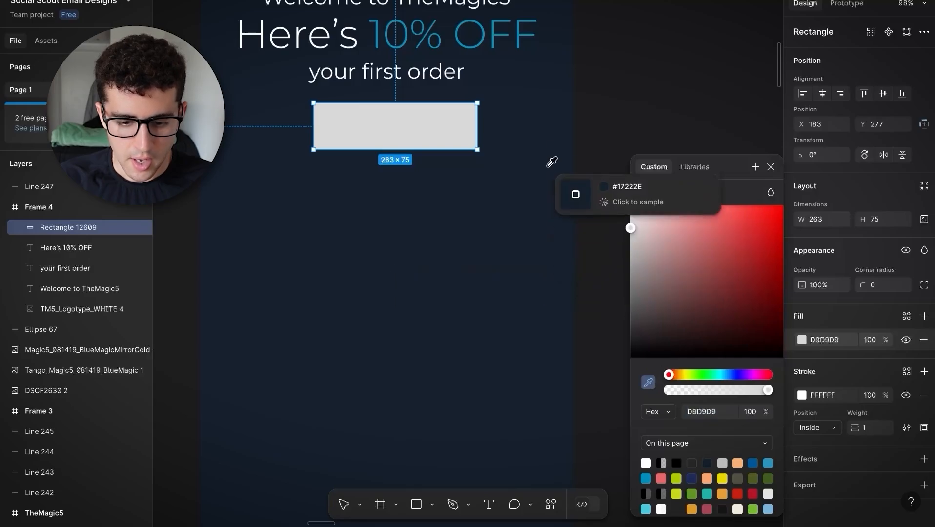
{"action": "left_click", "coordinate": [527, 90]}
{"action": "left_click", "coordinate": [521, 106]}
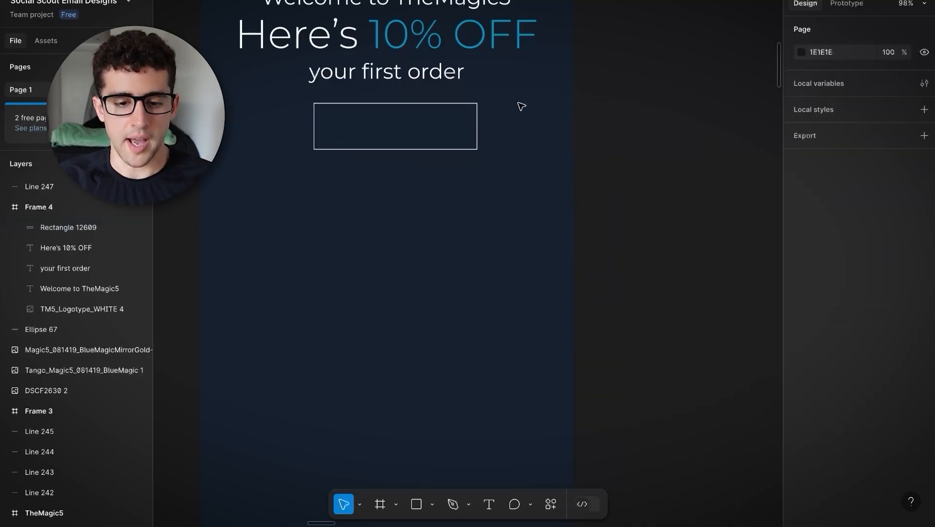
Step: Switch the discount code rectangle's stroke style from solid to Dash
{"action": "scroll", "coordinate": [523, 151], "scroll_direction": "up", "scroll_amount": 3}
{"action": "scroll", "coordinate": [523, 152], "scroll_direction": "left", "scroll_amount": 2}
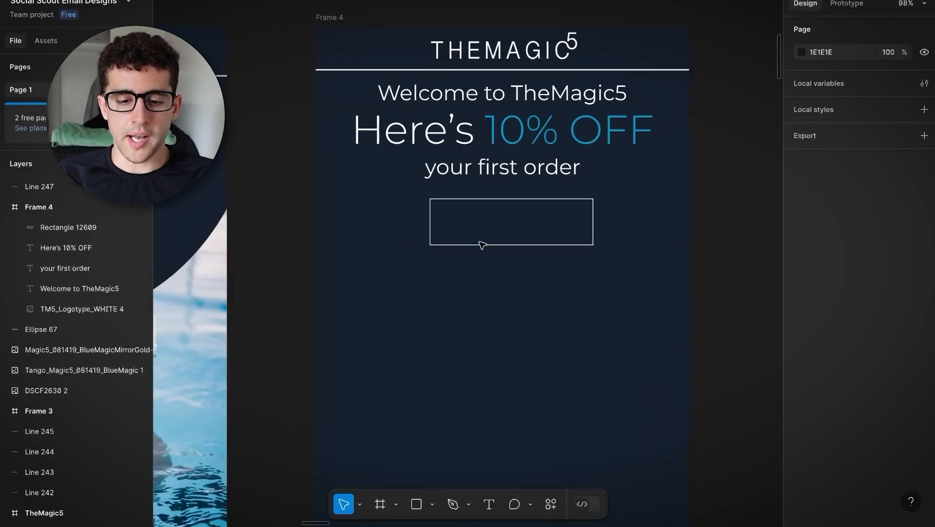
{"action": "scroll", "coordinate": [482, 244], "scroll_direction": "left", "scroll_amount": 5}
{"action": "scroll", "coordinate": [260, 225], "scroll_direction": "right", "scroll_amount": 5}
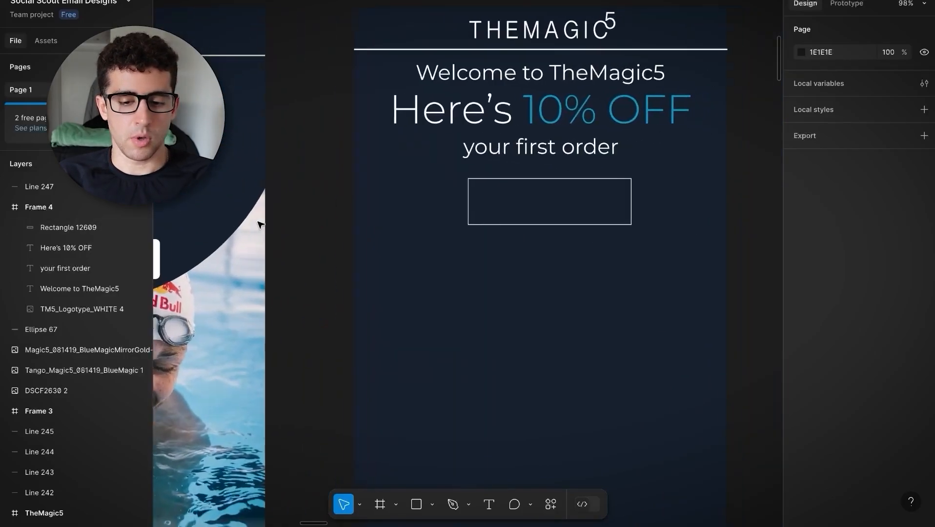
{"action": "left_click", "coordinate": [415, 208]}
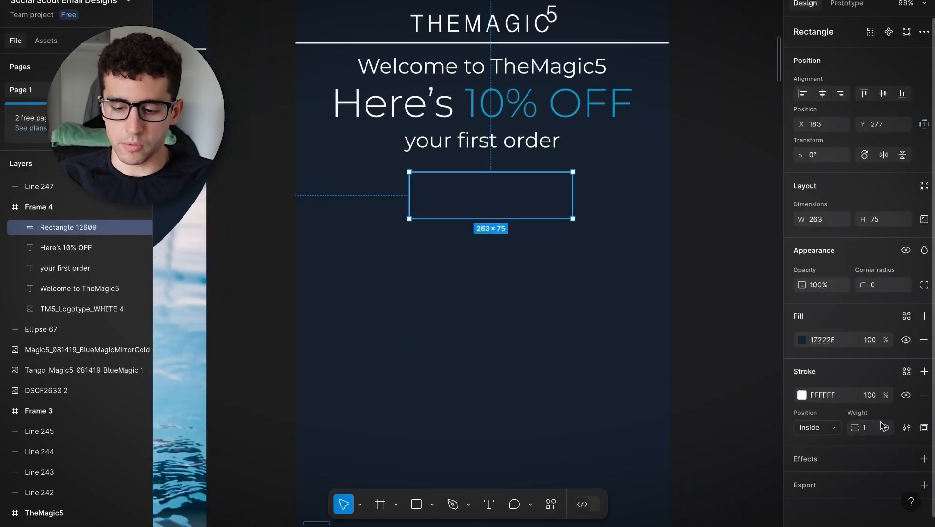
{"action": "left_click", "coordinate": [907, 427]}
{"action": "left_click", "coordinate": [732, 451]}
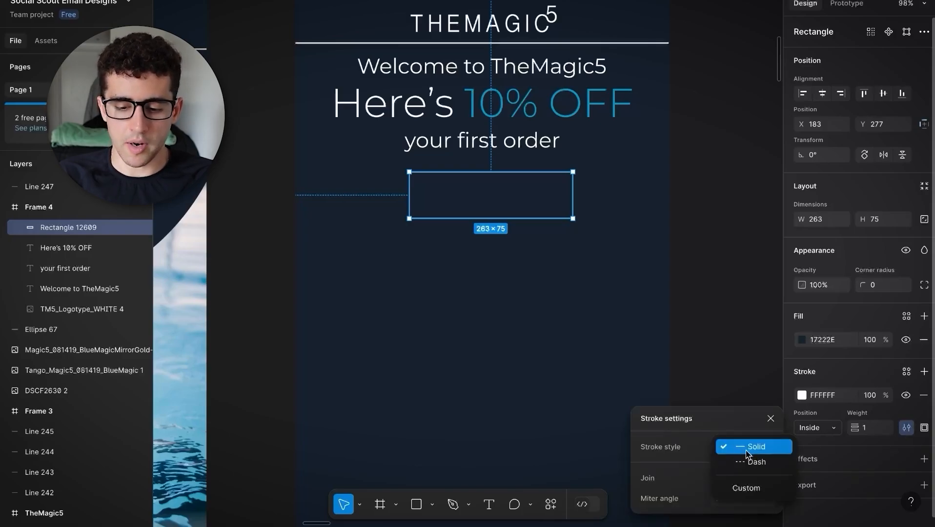
{"action": "left_click", "coordinate": [753, 462]}
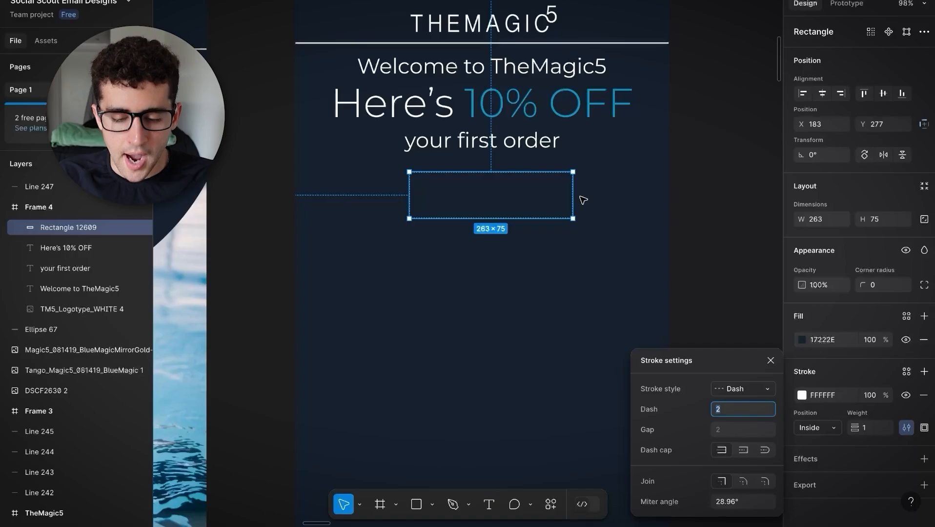
Step: Set the dash length of the code rectangle's stroke to 4
{"action": "scroll", "coordinate": [583, 201], "scroll_direction": "up", "scroll_amount": 5}
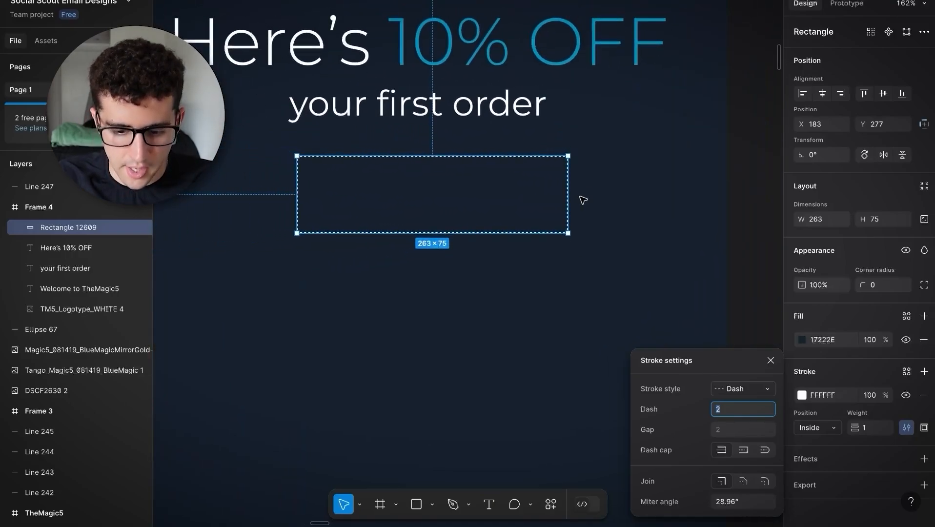
{"action": "scroll", "coordinate": [583, 200], "scroll_direction": "left", "scroll_amount": 2}
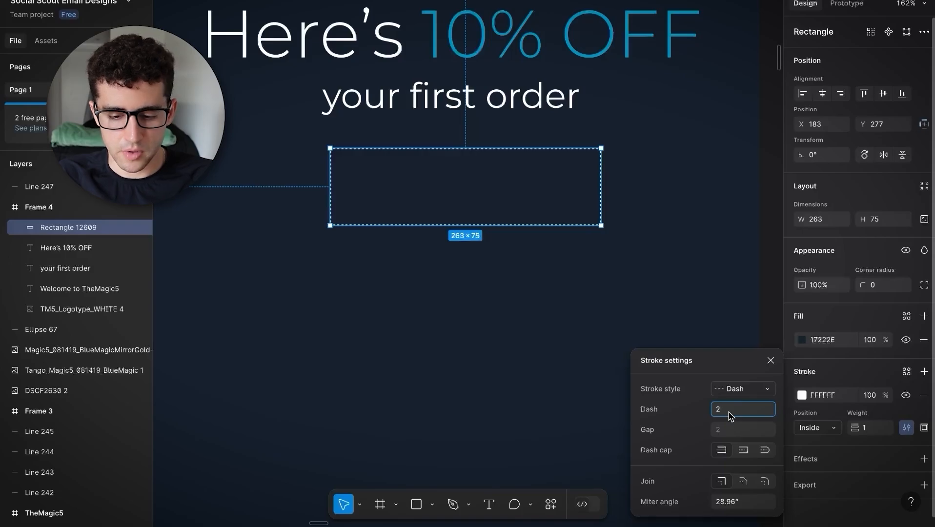
{"action": "key", "text": "BackSpace"}
{"action": "type", "text": "4"}
{"action": "key", "text": "Return"}
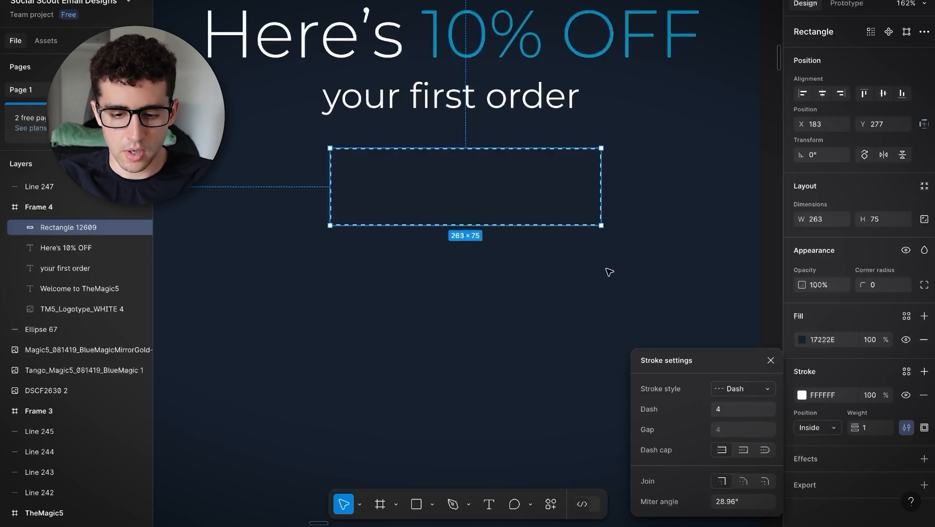
{"action": "scroll", "coordinate": [608, 273], "scroll_direction": "right", "scroll_amount": 2}
{"action": "left_click", "coordinate": [764, 203]}
Step: Set the dash length of the code rectangle's stroke to 5
{"action": "left_click", "coordinate": [537, 170]}
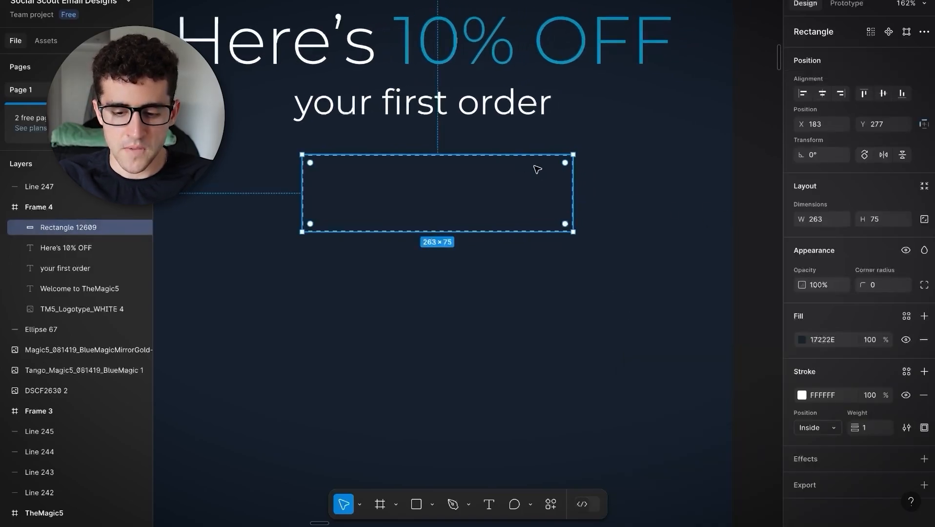
{"action": "left_click", "coordinate": [907, 427]}
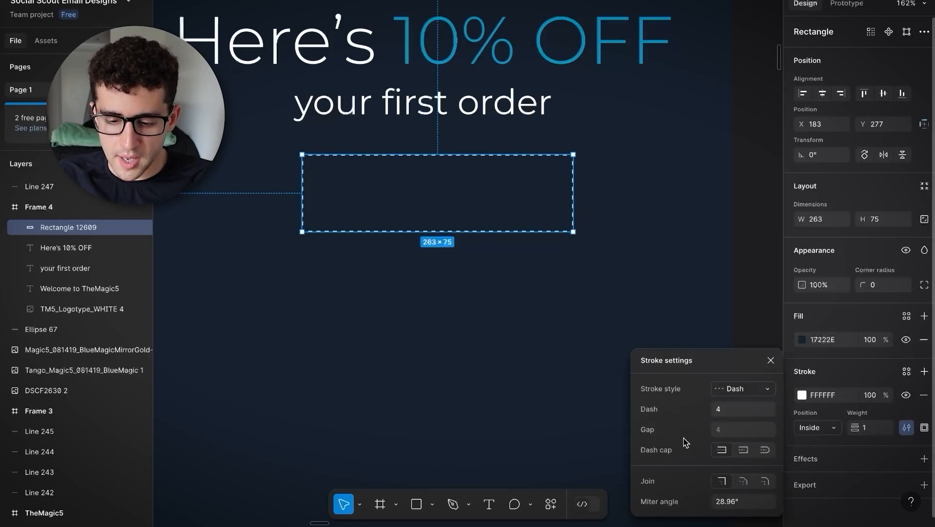
{"action": "left_click", "coordinate": [731, 412]}
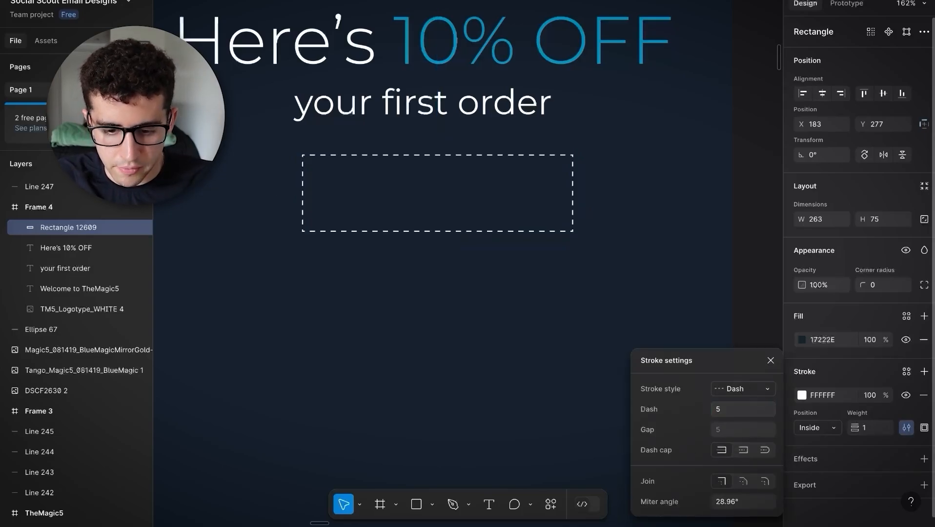
{"action": "left_click", "coordinate": [735, 209]}
{"action": "scroll", "coordinate": [737, 211], "scroll_direction": "left", "scroll_amount": 2}
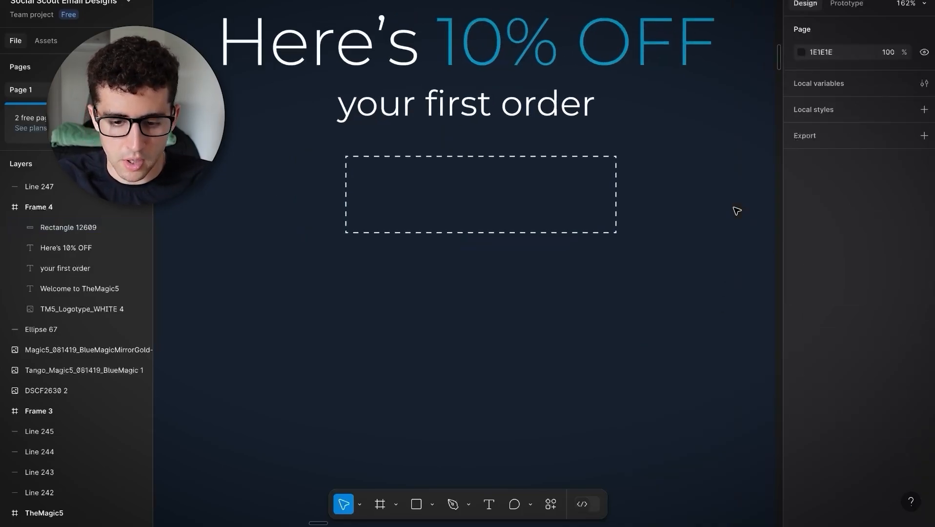
Step: Set the stroke weight of the dashed code rectangle to 2
{"action": "left_click", "coordinate": [603, 168]}
{"action": "left_click", "coordinate": [871, 429]}
{"action": "type", "text": "2"}
{"action": "key", "text": "Return"}
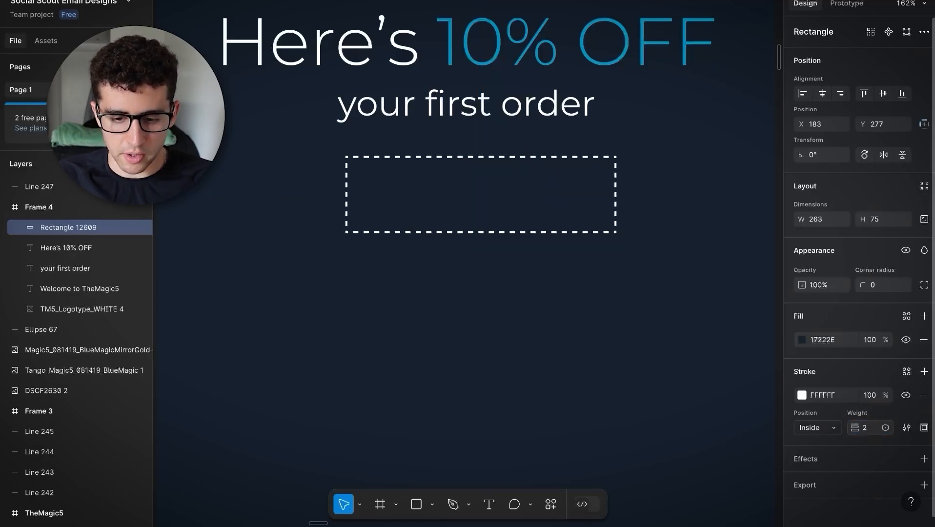
{"action": "scroll", "coordinate": [668, 335], "scroll_direction": "down", "scroll_amount": 5}
{"action": "left_click", "coordinate": [749, 230]}
{"action": "scroll", "coordinate": [746, 229], "scroll_direction": "left", "scroll_amount": 1}
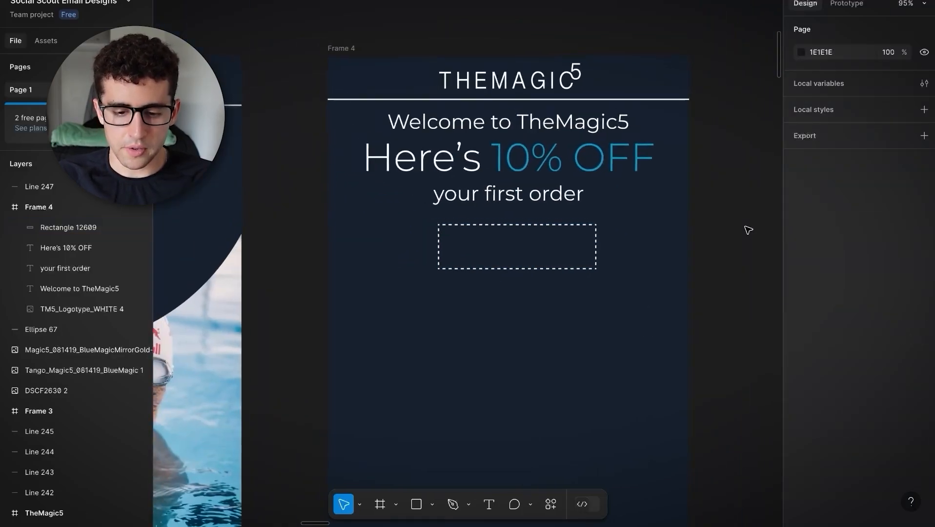
Step: Move the dashed rectangle up closer to "your first order" and centre it horizontally in the frame
{"action": "left_click_drag", "start_coordinate": [587, 244], "coordinate": [577, 235]}
{"action": "left_click", "coordinate": [824, 93]}
{"action": "left_click", "coordinate": [735, 161]}
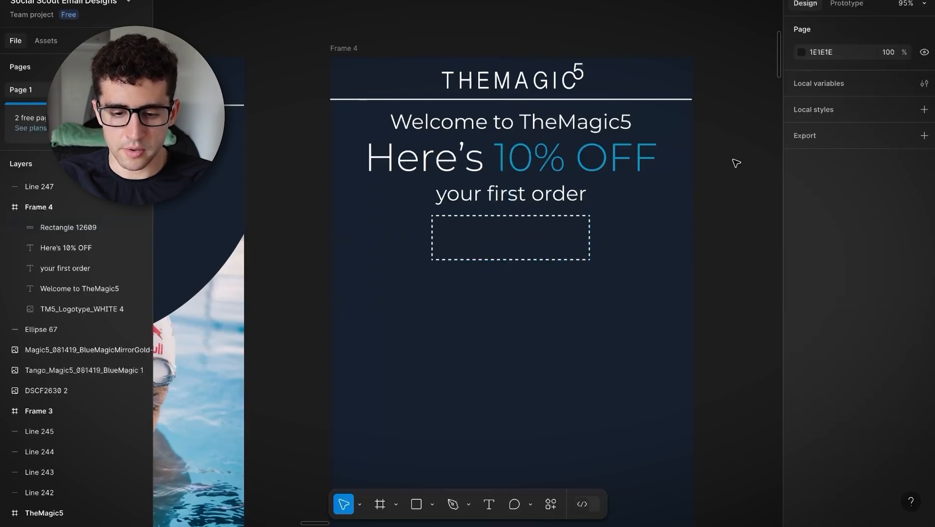
Step: Round the dashed code rectangle's corners with a corner radius of 10, following the code box in the original email
{"action": "scroll", "coordinate": [575, 211], "scroll_direction": "left", "scroll_amount": 4}
{"action": "scroll", "coordinate": [574, 214], "scroll_direction": "right", "scroll_amount": 3}
{"action": "scroll", "coordinate": [574, 214], "scroll_direction": "down", "scroll_amount": 1}
{"action": "scroll", "coordinate": [573, 214], "scroll_direction": "right", "scroll_amount": 1}
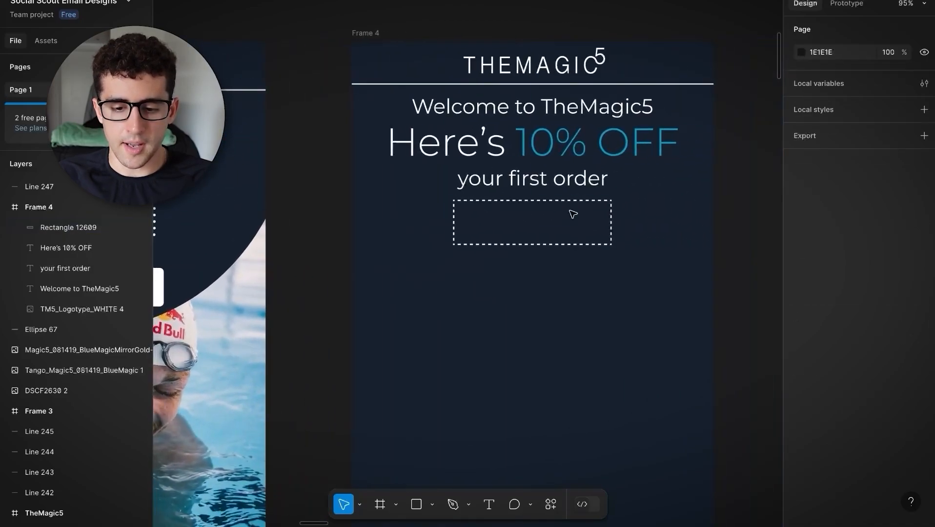
{"action": "left_click", "coordinate": [574, 213]}
{"action": "left_click", "coordinate": [344, 198]}
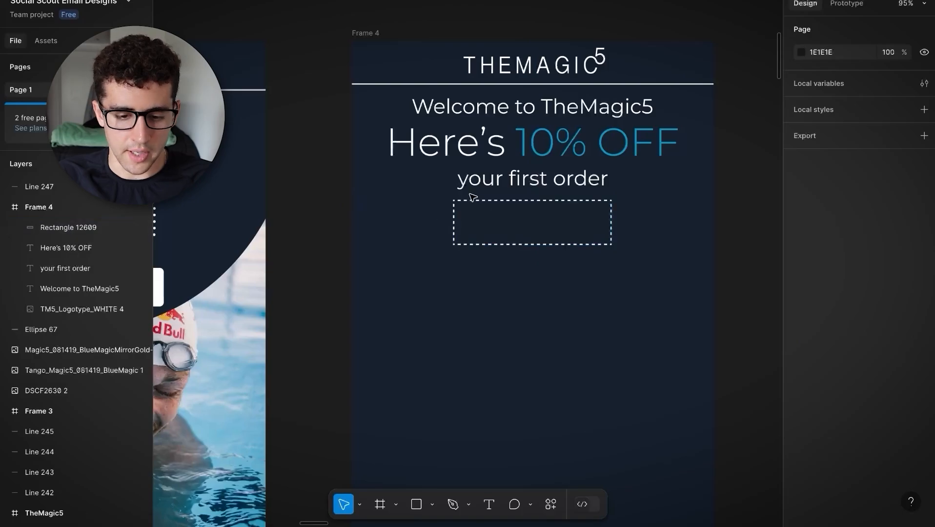
{"action": "scroll", "coordinate": [447, 206], "scroll_direction": "left", "scroll_amount": 5}
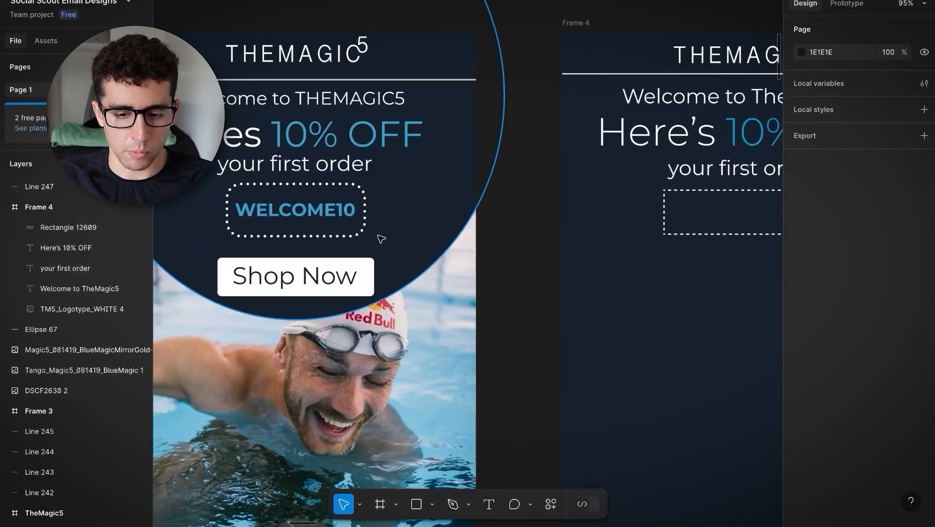
{"action": "scroll", "coordinate": [379, 238], "scroll_direction": "right", "scroll_amount": 6}
{"action": "left_click", "coordinate": [439, 225]}
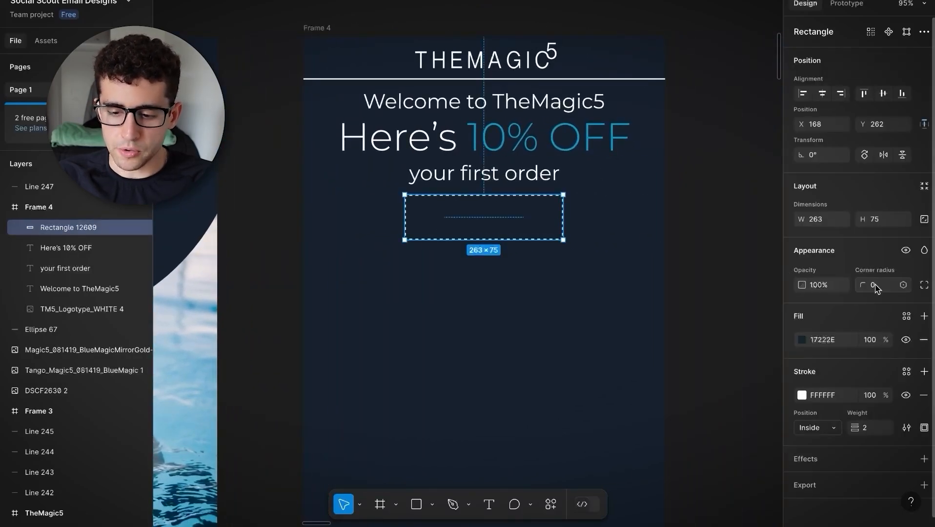
{"action": "type", "text": "10"}
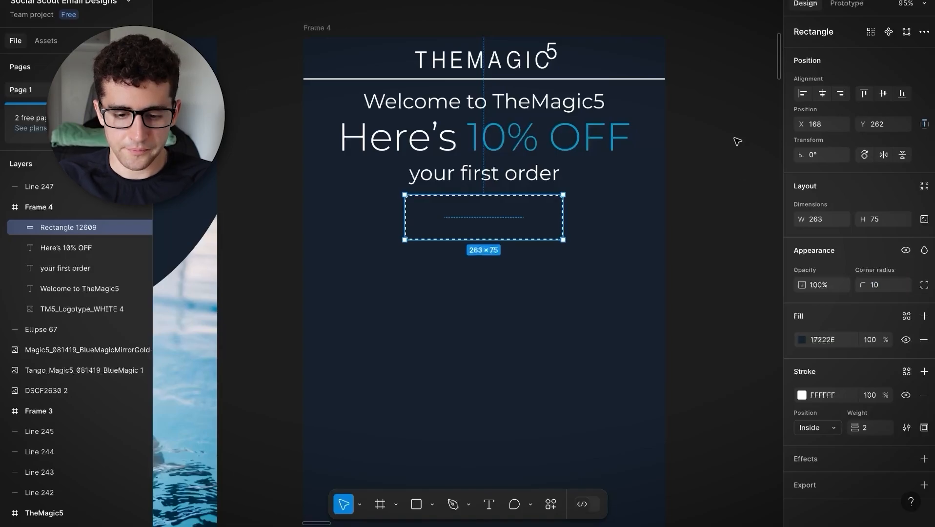
{"action": "left_click", "coordinate": [737, 142]}
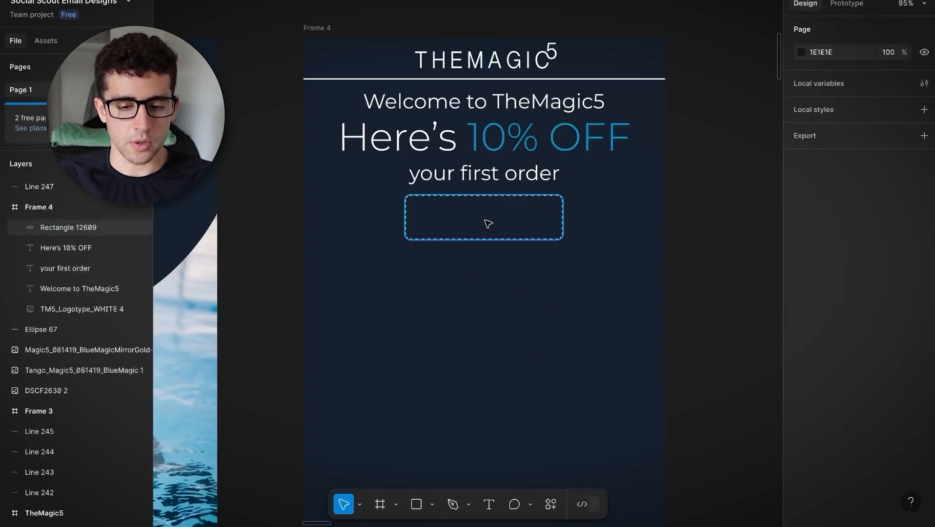
{"action": "left_click", "coordinate": [478, 178]}
{"action": "key", "text": "ctrl+d"}
{"action": "left_click_drag", "start_coordinate": [477, 178], "coordinate": [484, 218]}
{"action": "right_click", "coordinate": [484, 218]}
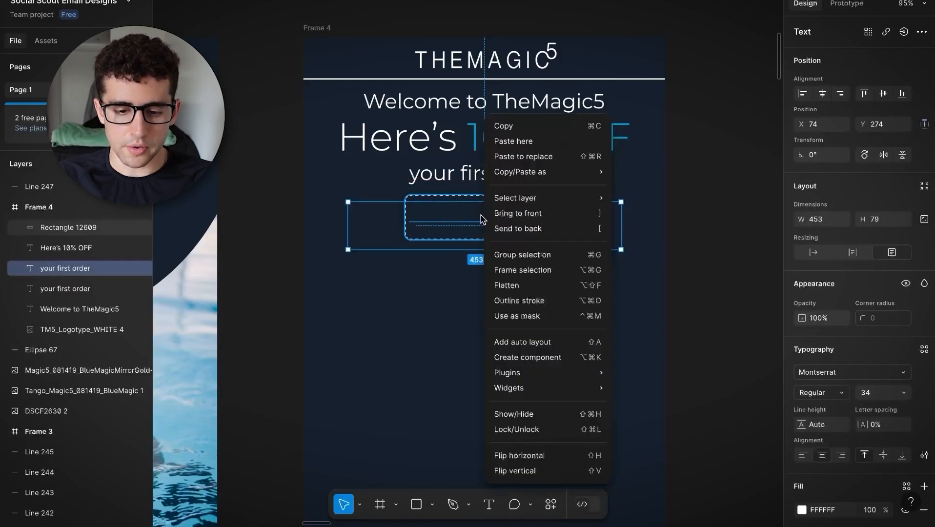
{"action": "left_click", "coordinate": [514, 213]}
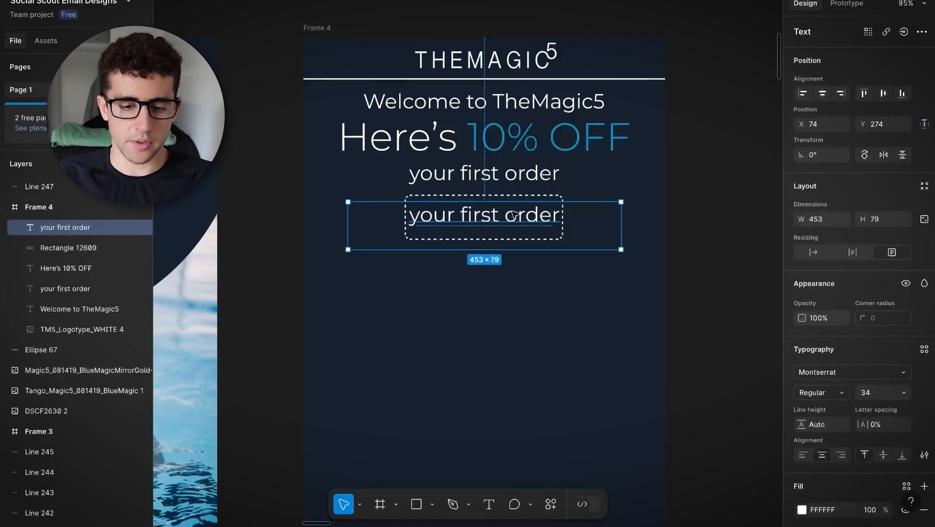
{"action": "double_click", "coordinate": [474, 216]}
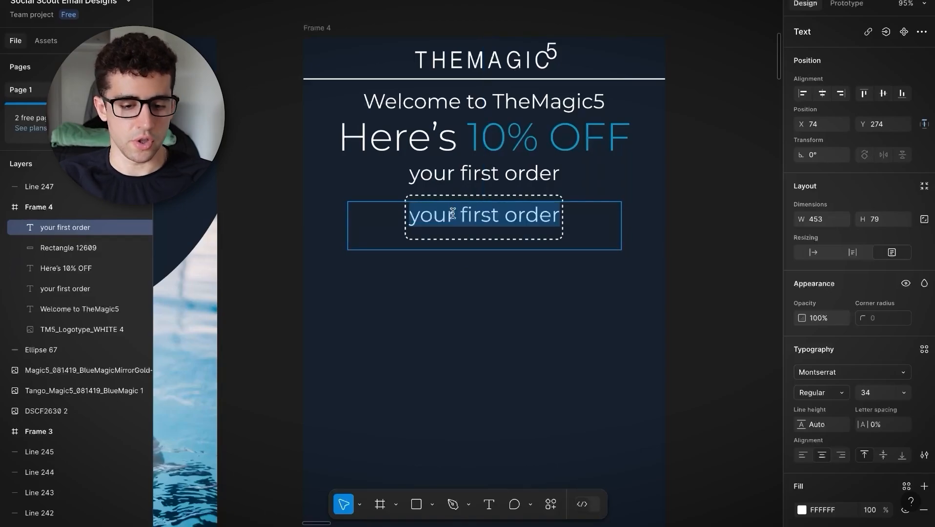
{"action": "key", "text": "Escape"}
{"action": "key", "text": "ctrl+z"}
{"action": "key", "text": "ctrl+z"}
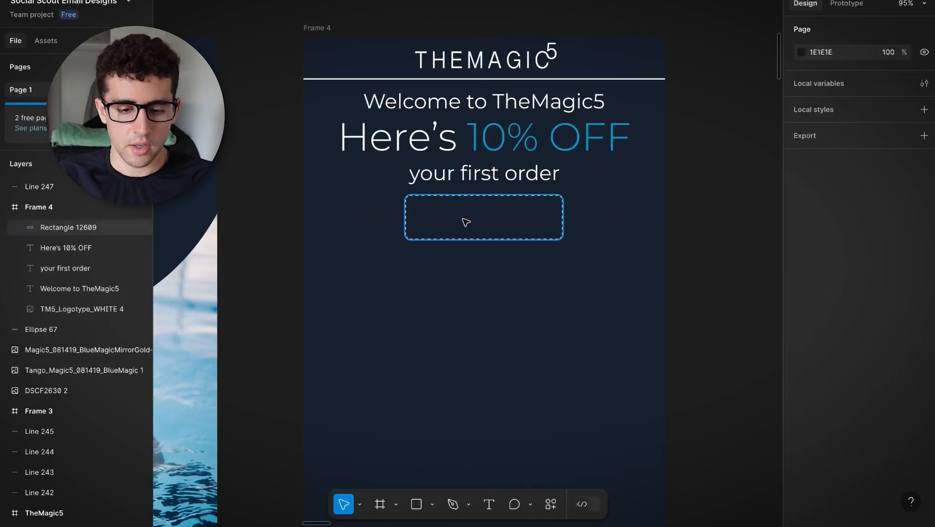
Step: Place a copy of the "your first order" text inside the dashed code box and bring it to the front
{"action": "left_click", "coordinate": [477, 177]}
{"action": "left_click_drag", "start_coordinate": [478, 177], "coordinate": [481, 214]}
{"action": "right_click", "coordinate": [481, 214]}
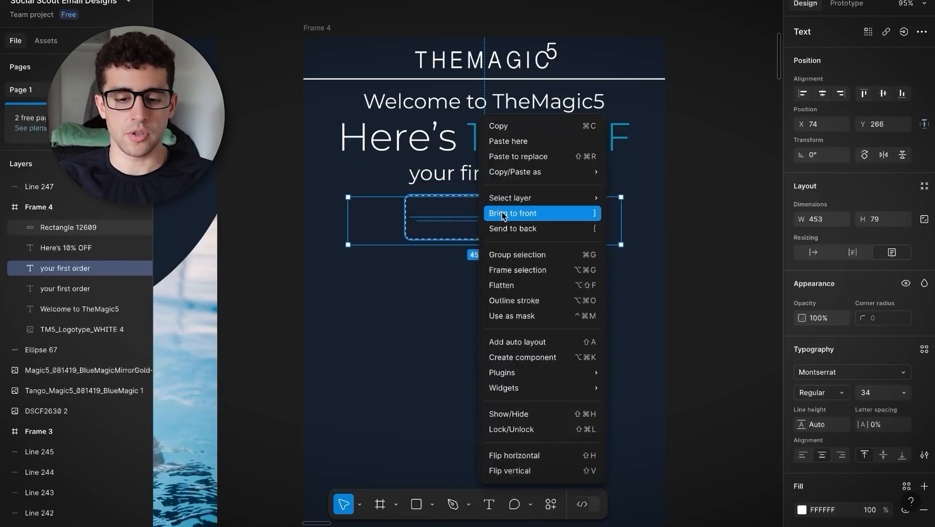
{"action": "left_click", "coordinate": [516, 218]}
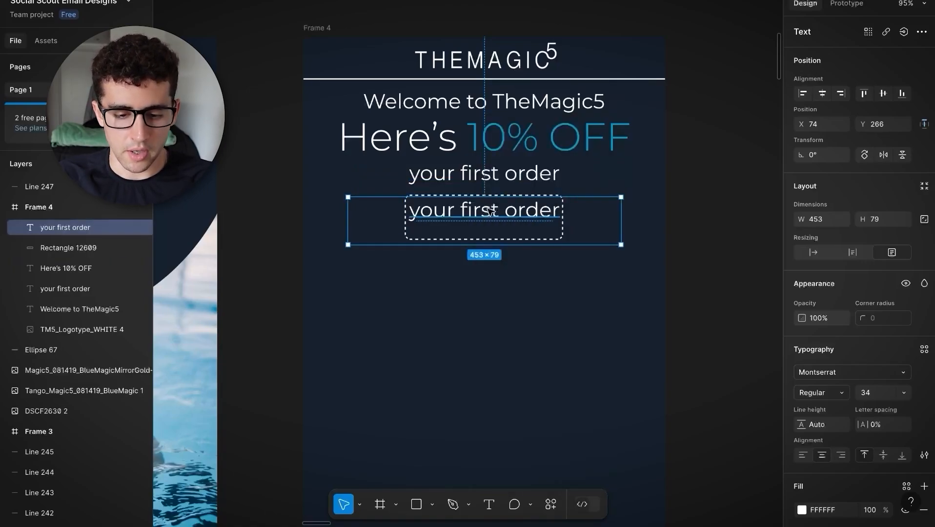
Step: Replace the copied text in the code box with "WELCOME10" and centre it within the dashed outline
{"action": "double_click", "coordinate": [470, 210]}
{"action": "type", "text": "WELCOME!"}
{"action": "key", "text": "BackSpace"}
{"action": "type", "text": "10"}
{"action": "key", "text": "Escape"}
{"action": "left_click", "coordinate": [703, 215]}
{"action": "left_click_drag", "start_coordinate": [522, 213], "coordinate": [523, 218]}
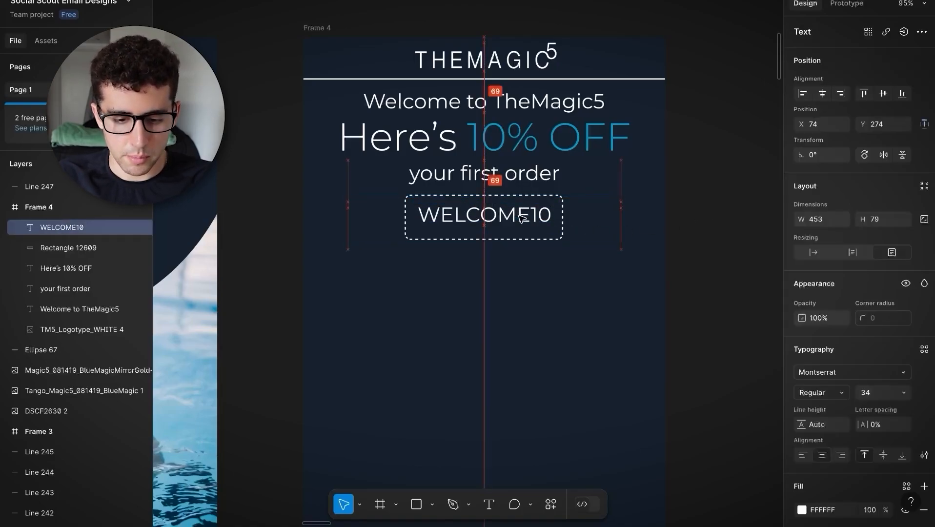
Step: Make the WELCOME10 text bold and give it the blue fill 0096C5
{"action": "double_click", "coordinate": [523, 219]}
{"action": "key", "text": "ctrl+b"}
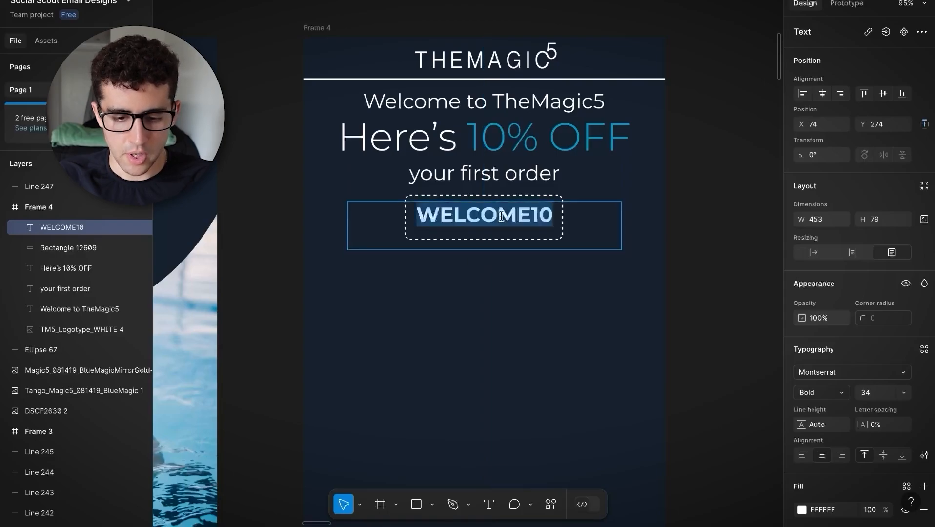
{"action": "left_click", "coordinate": [802, 510]}
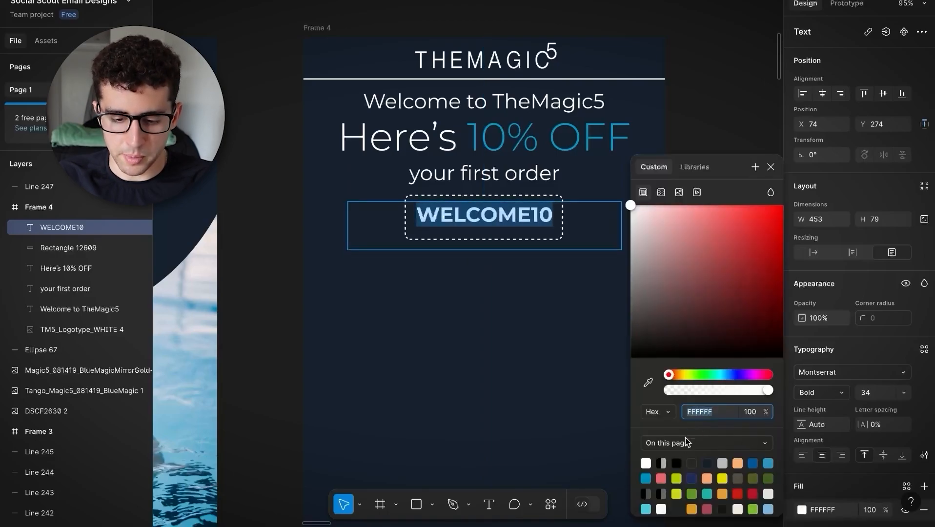
{"action": "left_click", "coordinate": [646, 478]}
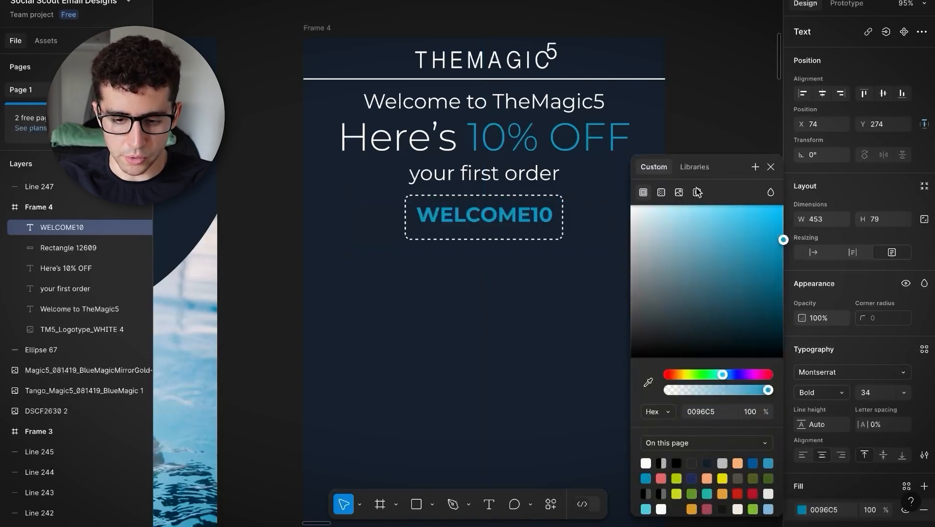
{"action": "left_click", "coordinate": [526, 201]}
{"action": "left_click", "coordinate": [741, 175]}
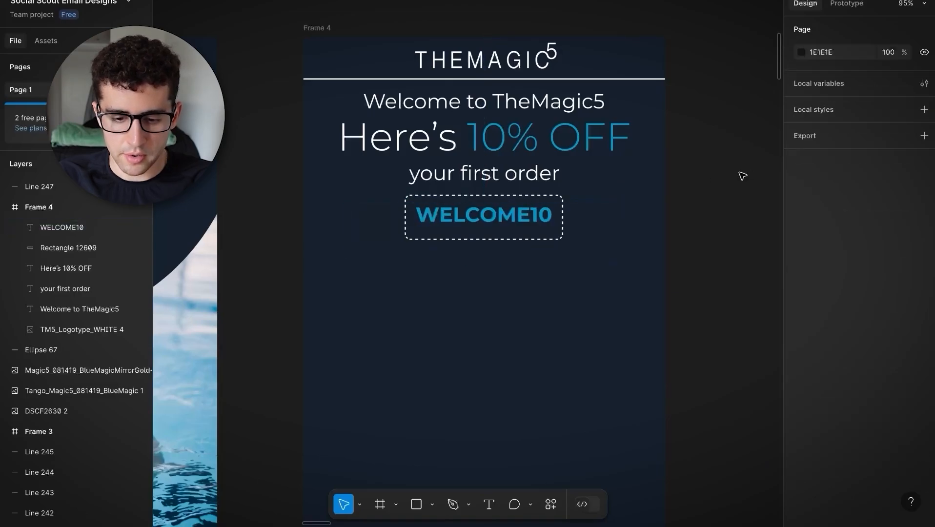
{"action": "left_click", "coordinate": [617, 191]}
Step: Draw a white button rectangle about 309 × 78 centred below the code box, with a corner radius of 10
{"action": "scroll", "coordinate": [617, 190], "scroll_direction": "left", "scroll_amount": 1}
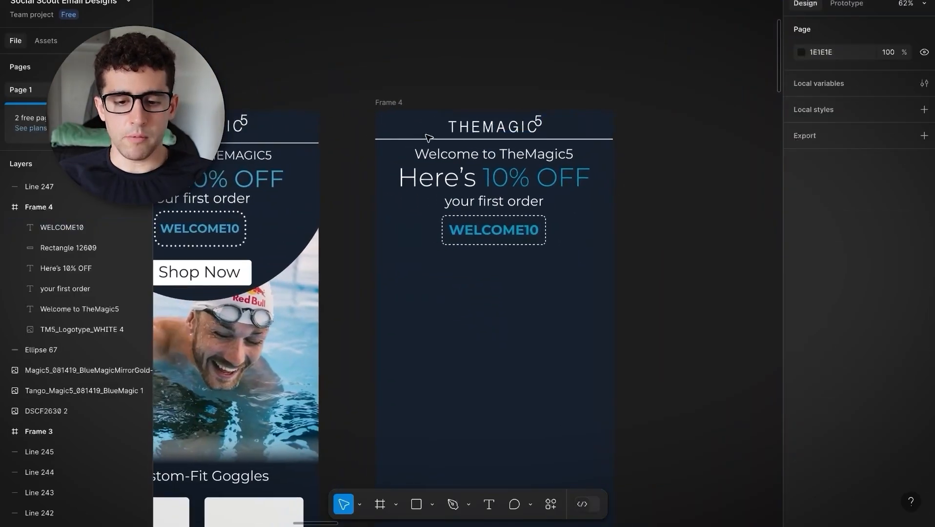
{"action": "scroll", "coordinate": [536, 165], "scroll_direction": "down", "scroll_amount": 3}
{"action": "scroll", "coordinate": [536, 165], "scroll_direction": "left", "scroll_amount": 1}
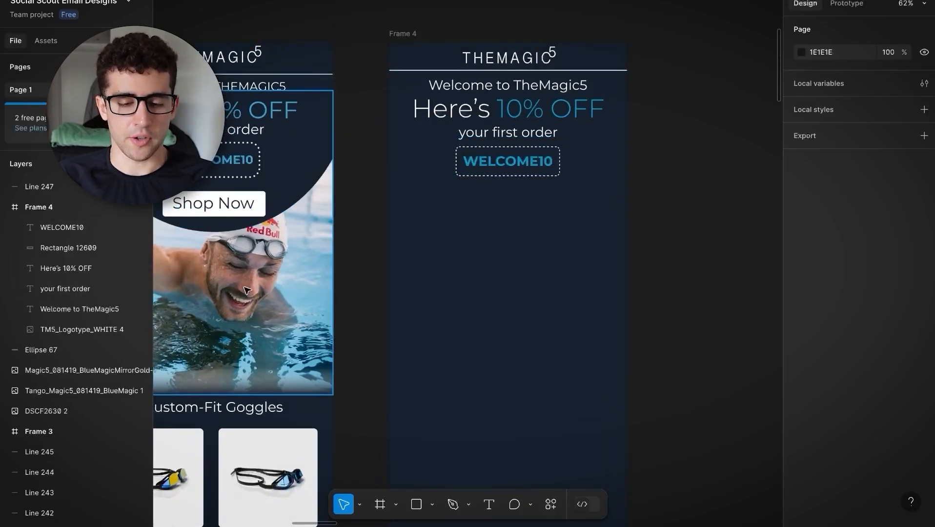
{"action": "scroll", "coordinate": [230, 250], "scroll_direction": "left", "scroll_amount": 8}
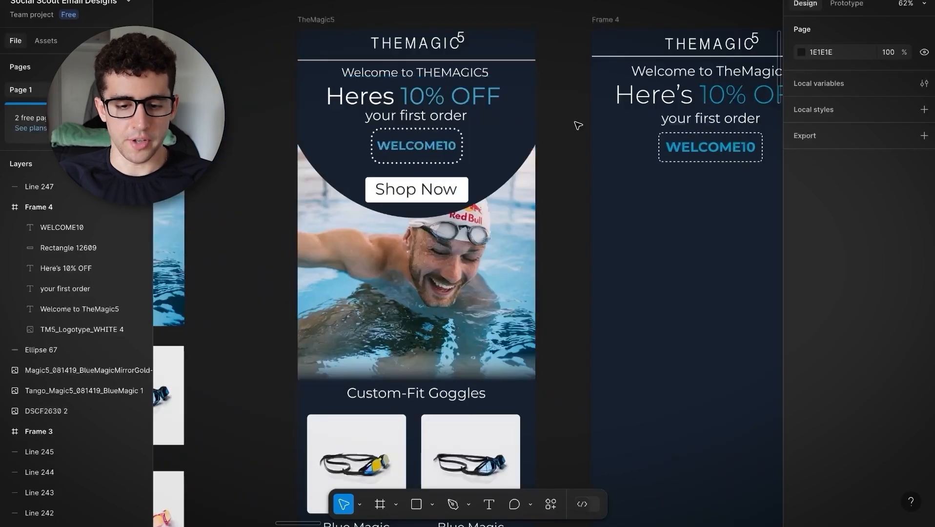
{"action": "scroll", "coordinate": [397, 228], "scroll_direction": "right", "scroll_amount": 11}
{"action": "scroll", "coordinate": [403, 226], "scroll_direction": "up", "scroll_amount": 5, "text": "ctrl"}
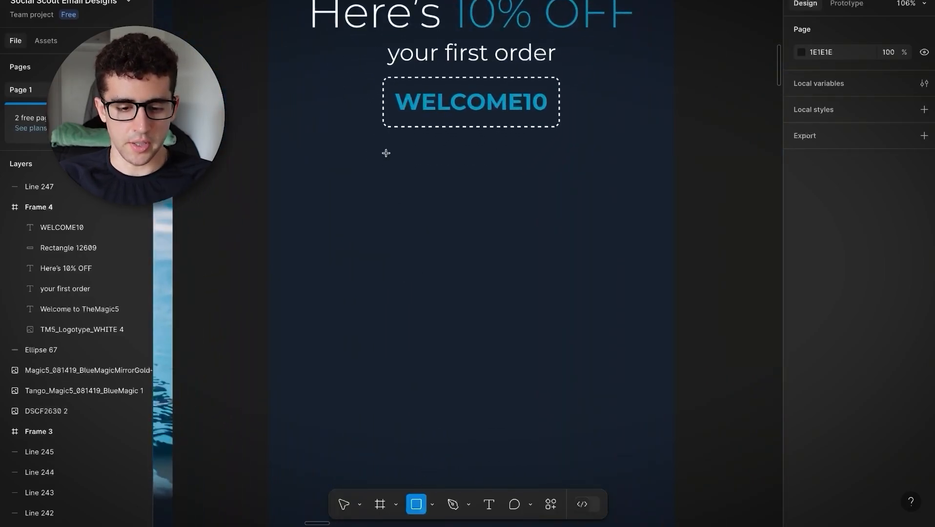
{"action": "left_click_drag", "start_coordinate": [368, 143], "coordinate": [575, 196]}
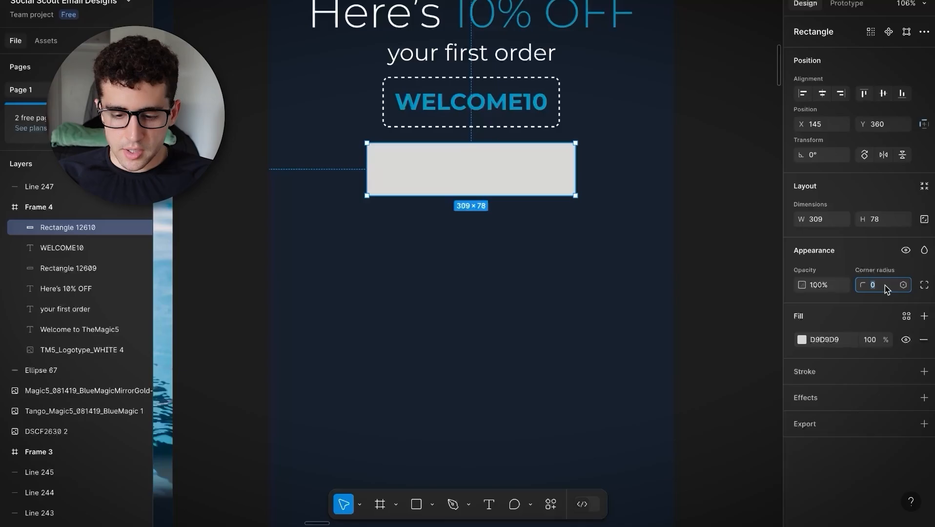
{"action": "left_click", "coordinate": [803, 339]}
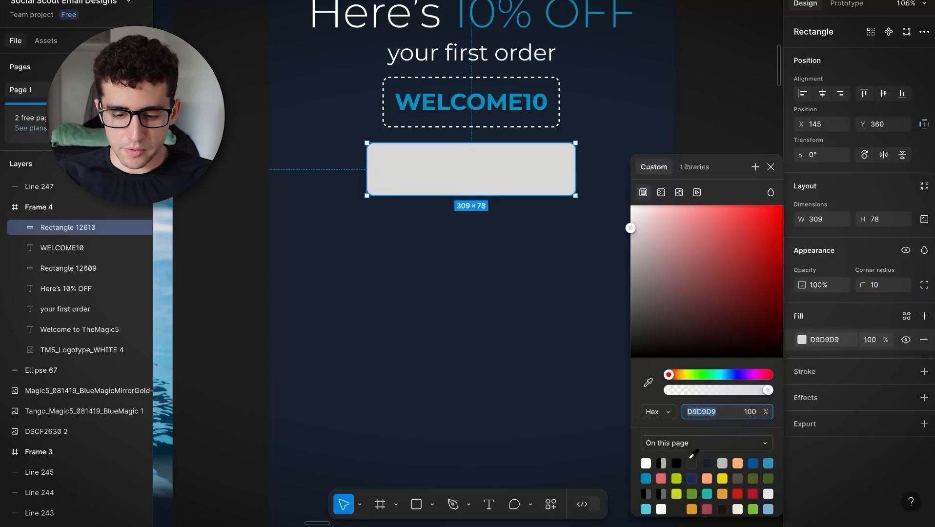
{"action": "left_click", "coordinate": [648, 461]}
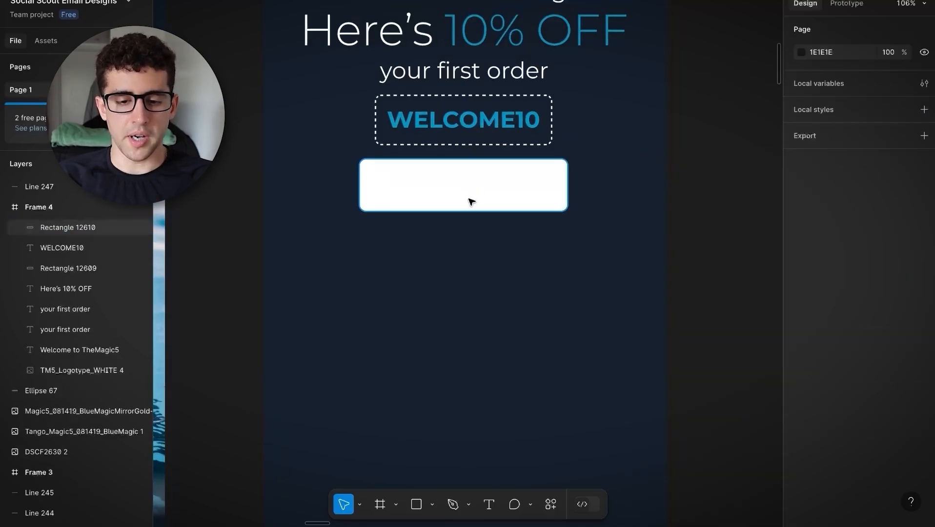
Step: Copy the "your first order" text onto the white button, give it the black fill 000000 and bring it to the front
{"action": "scroll", "coordinate": [450, 185], "scroll_direction": "left", "scroll_amount": 5}
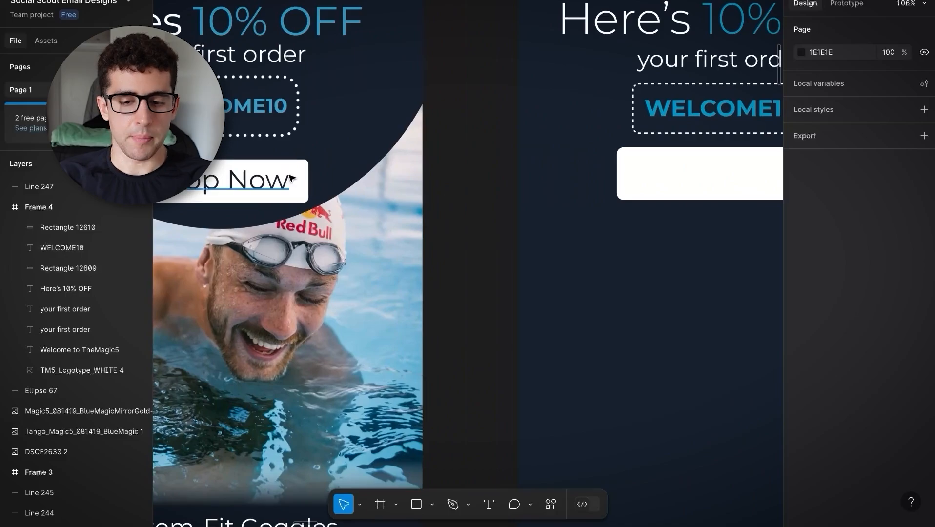
{"action": "scroll", "coordinate": [290, 177], "scroll_direction": "right", "scroll_amount": 6}
{"action": "left_click", "coordinate": [392, 83]}
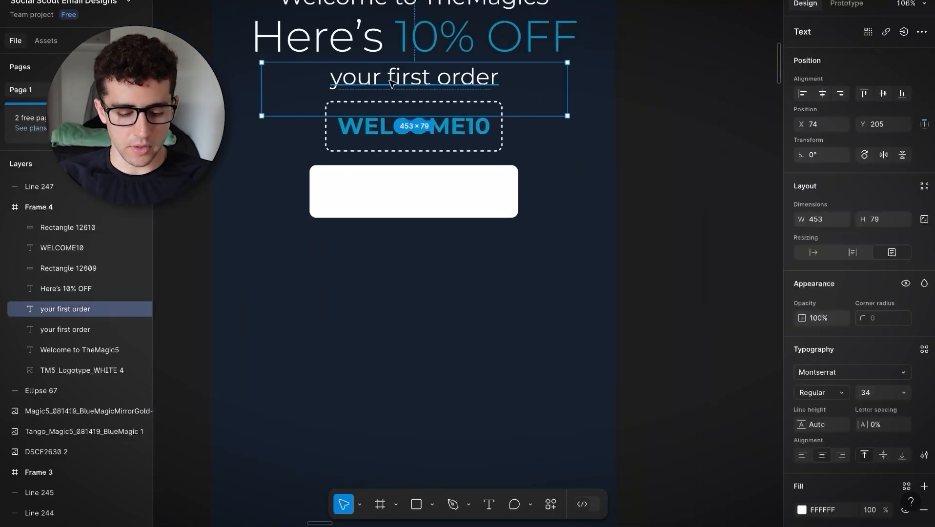
{"action": "left_click_drag", "start_coordinate": [392, 83], "coordinate": [405, 196]}
{"action": "scroll", "coordinate": [815, 387], "scroll_direction": "down", "scroll_amount": 3}
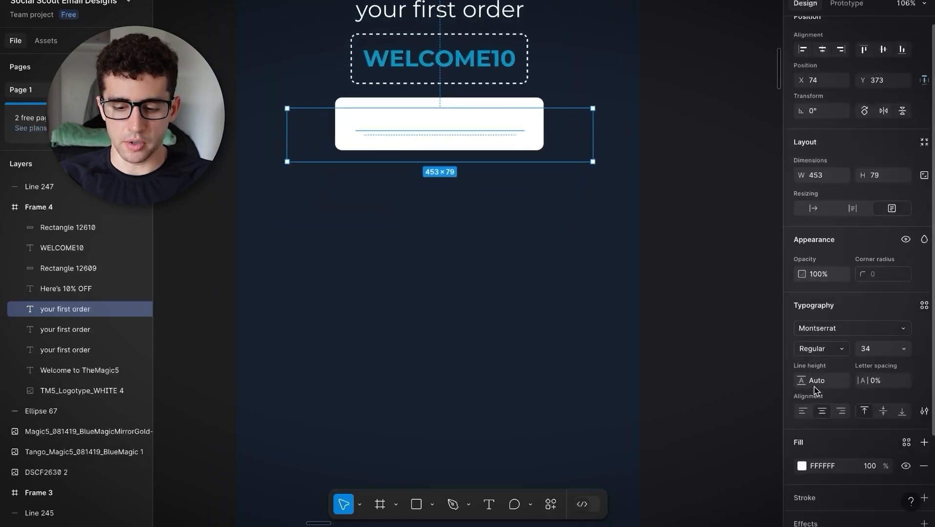
{"action": "left_click", "coordinate": [802, 398]}
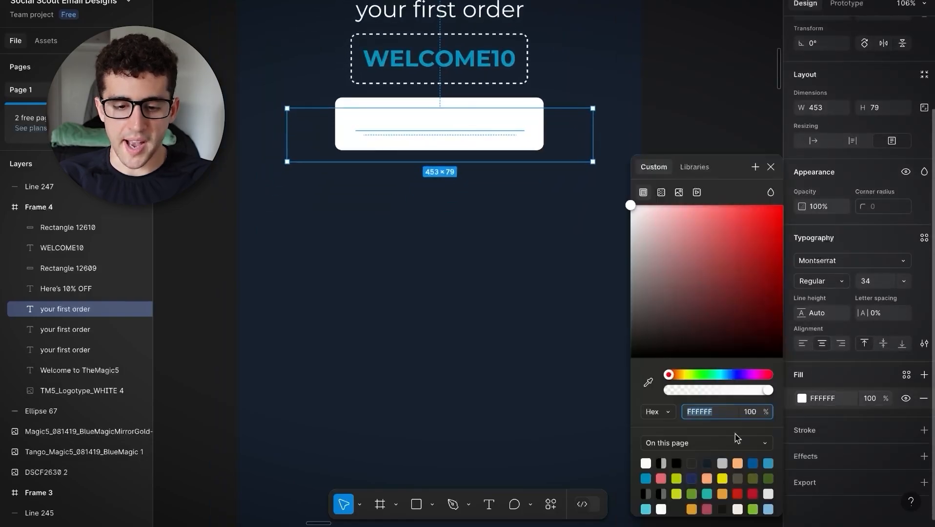
{"action": "left_click", "coordinate": [677, 463]}
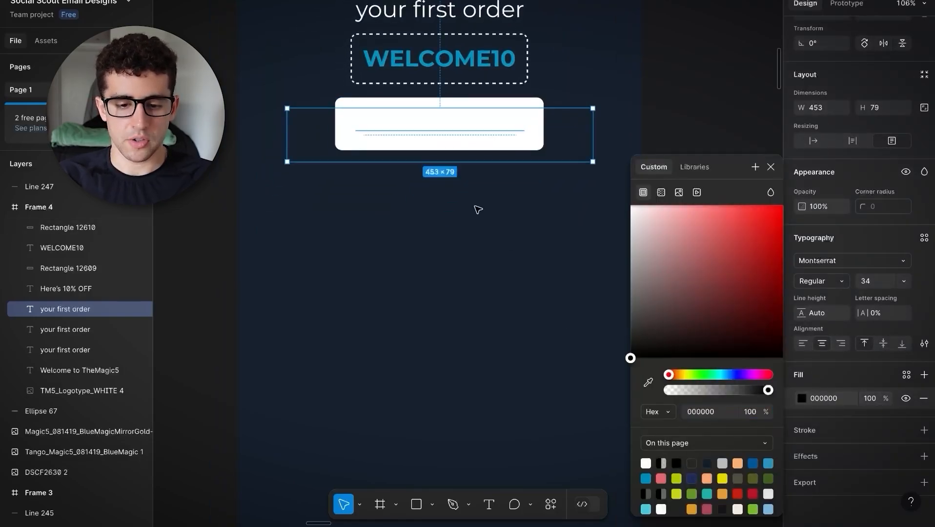
{"action": "right_click", "coordinate": [432, 123]}
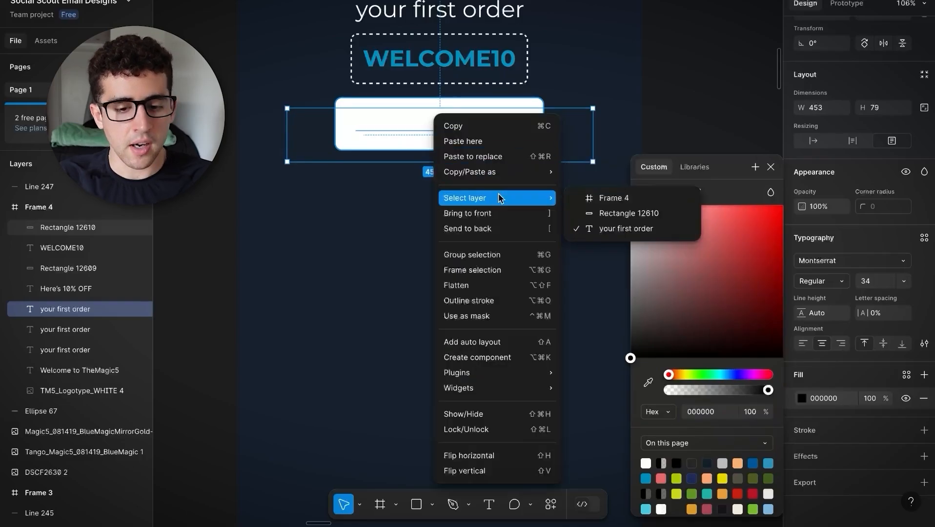
{"action": "left_click", "coordinate": [496, 215]}
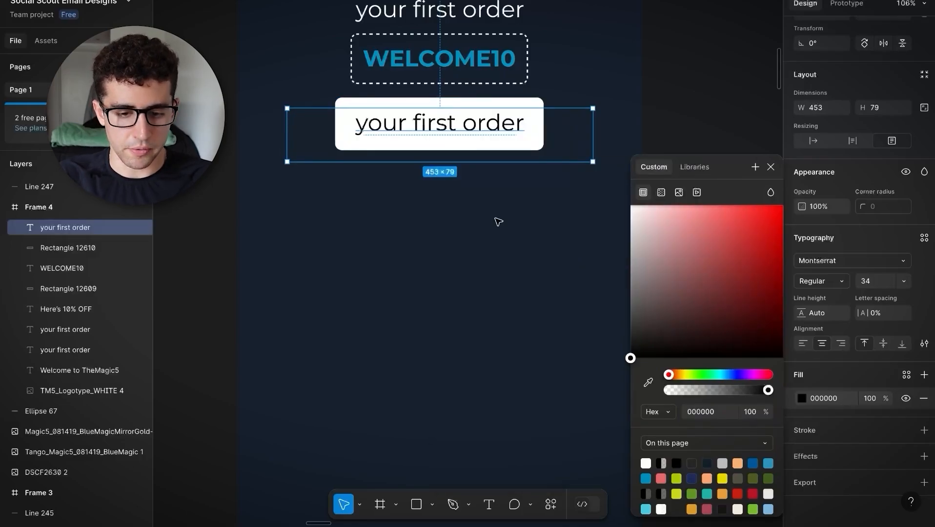
Step: Replace the copied text on the white button with "Shop Now"
{"action": "left_click", "coordinate": [731, 91]}
{"action": "left_click_drag", "start_coordinate": [470, 125], "coordinate": [470, 128]}
{"action": "double_click", "coordinate": [448, 124]}
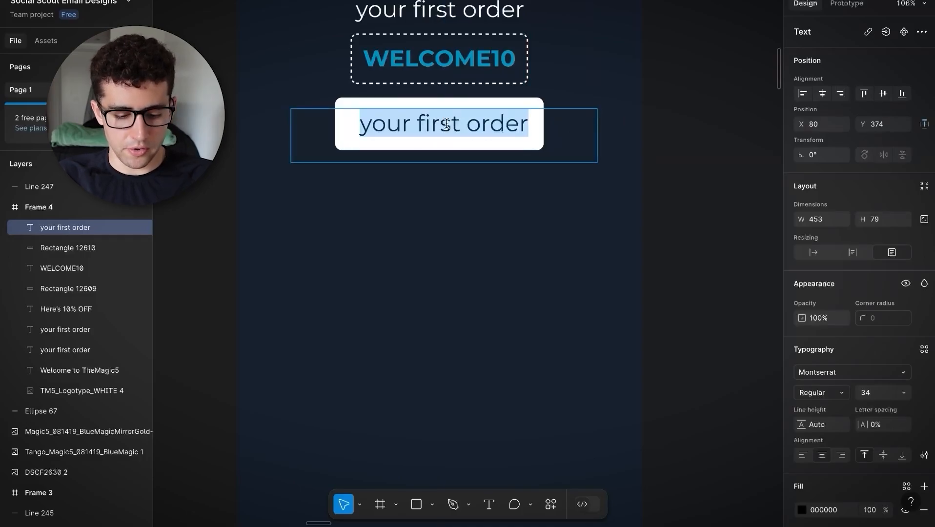
{"action": "type", "text": "Shop Now"}
{"action": "key", "text": "Escape"}
Step: Set the "Shop Now" text to font size 40 and move it up slightly to sit centred on the button
{"action": "double_click", "coordinate": [482, 123]}
{"action": "left_click", "coordinate": [869, 393]}
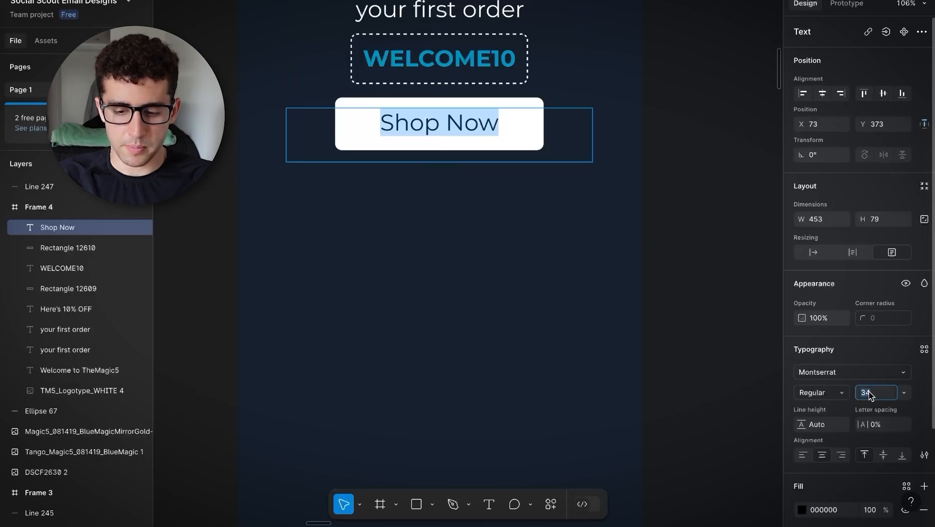
{"action": "type", "text": "40"}
{"action": "key", "text": "Return"}
{"action": "key", "text": "Escape"}
{"action": "key", "text": "Escape"}
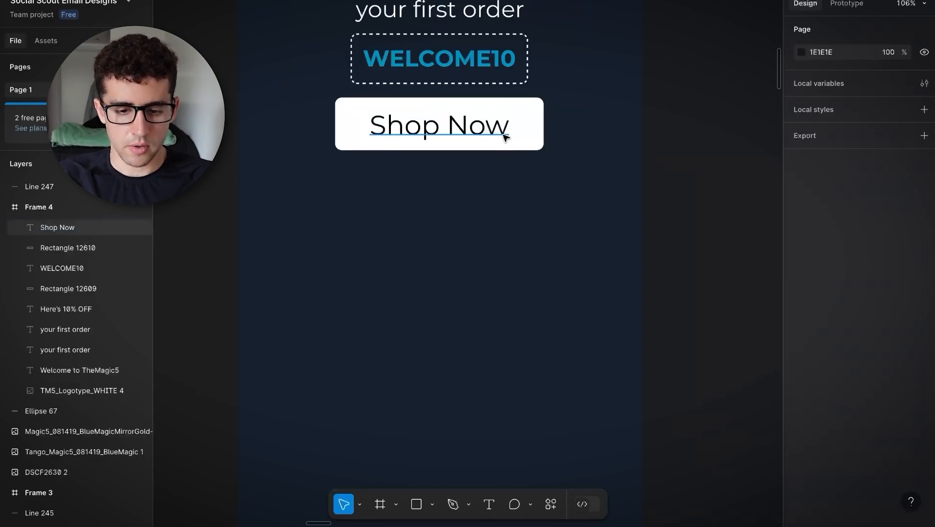
{"action": "left_click_drag", "start_coordinate": [504, 135], "coordinate": [504, 133]}
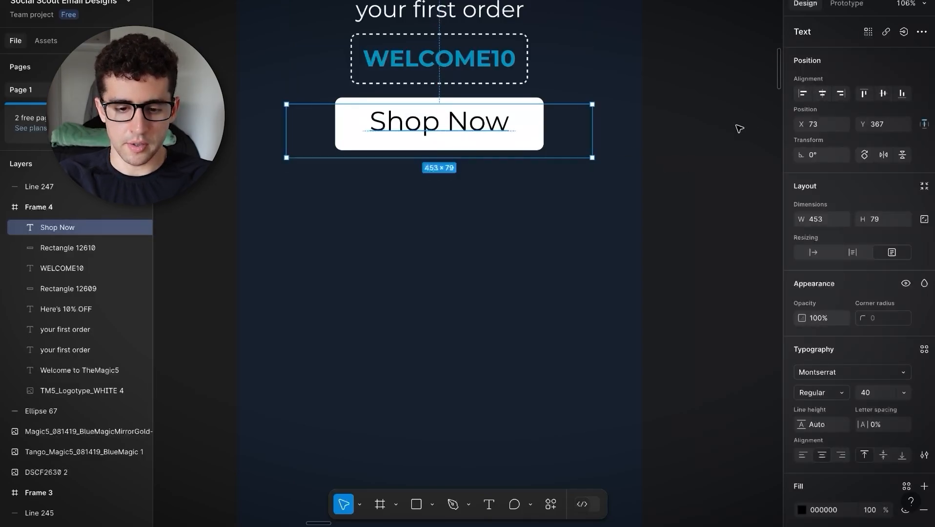
{"action": "left_click", "coordinate": [760, 129]}
{"action": "left_click", "coordinate": [542, 142]}
Step: Increase the "Shop Now" text's font size to 43
{"action": "scroll", "coordinate": [542, 144], "scroll_direction": "down", "scroll_amount": 5}
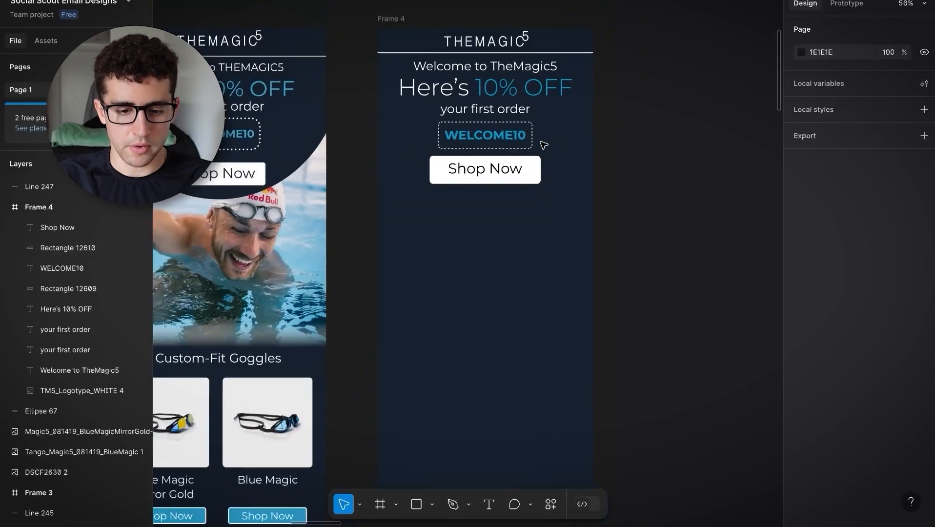
{"action": "left_click", "coordinate": [484, 192]}
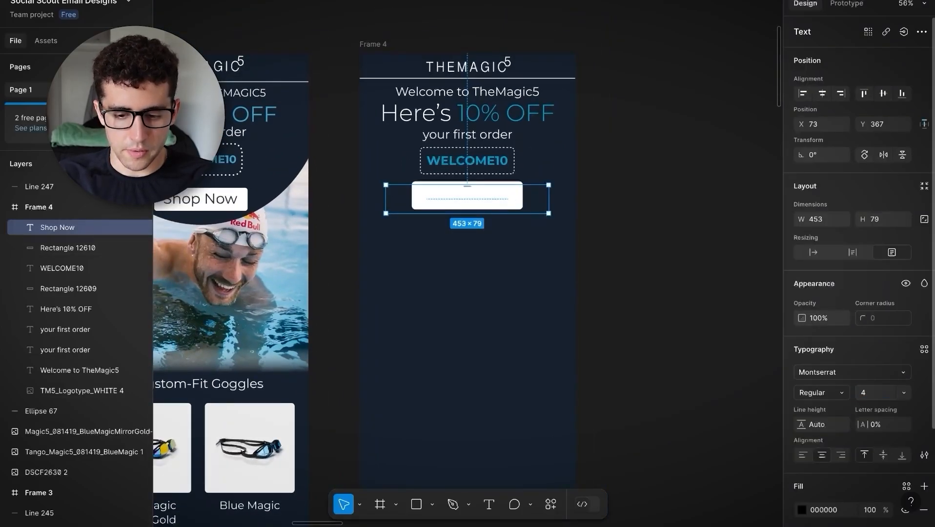
{"action": "type", "text": "40"}
{"action": "key", "text": "Return"}
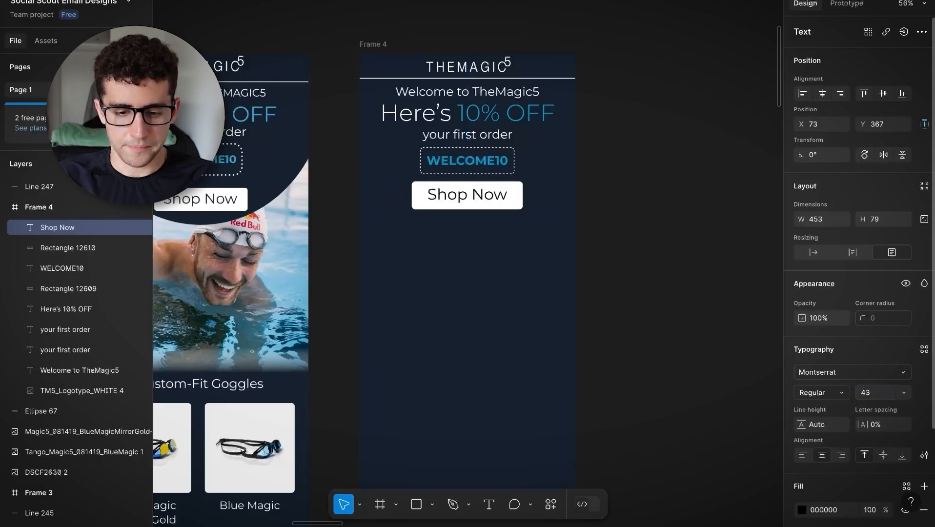
{"action": "left_click", "coordinate": [627, 173]}
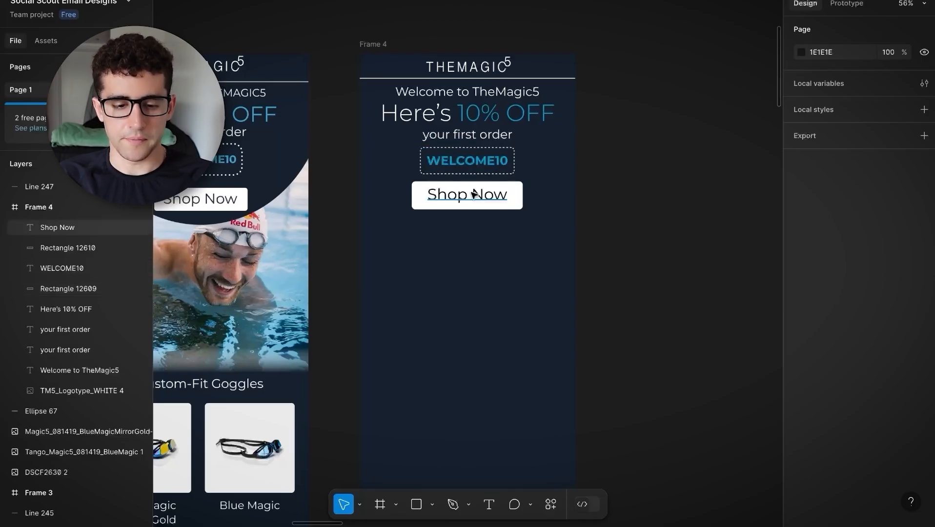
Step: Examine the swimmer photo and curved navy header in the original email as reference for the new frame
{"action": "scroll", "coordinate": [473, 194], "scroll_direction": "left", "scroll_amount": 3}
{"action": "scroll", "coordinate": [473, 195], "scroll_direction": "up", "scroll_amount": 2}
{"action": "scroll", "coordinate": [473, 194], "scroll_direction": "left", "scroll_amount": 3}
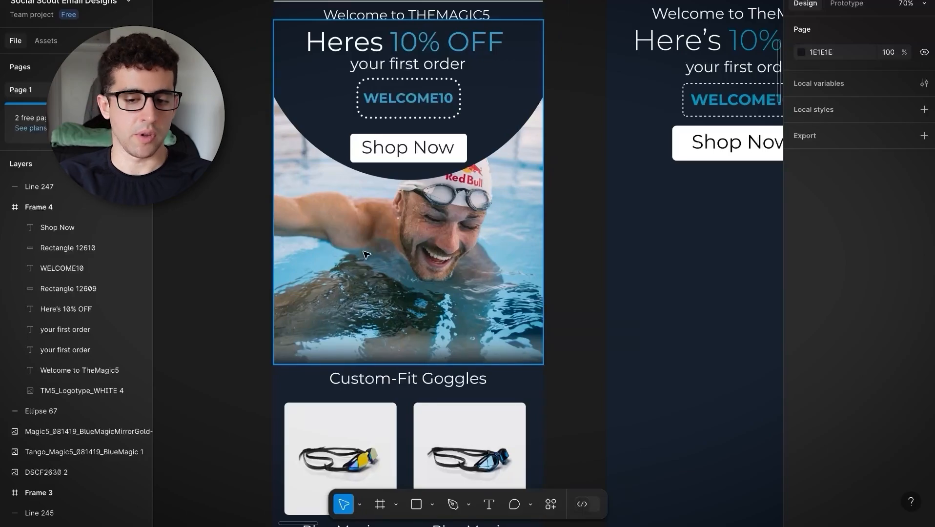
{"action": "scroll", "coordinate": [366, 254], "scroll_direction": "right", "scroll_amount": 3}
{"action": "scroll", "coordinate": [366, 254], "scroll_direction": "down", "scroll_amount": 3}
{"action": "scroll", "coordinate": [366, 255], "scroll_direction": "right", "scroll_amount": 2}
{"action": "scroll", "coordinate": [366, 257], "scroll_direction": "up", "scroll_amount": 3}
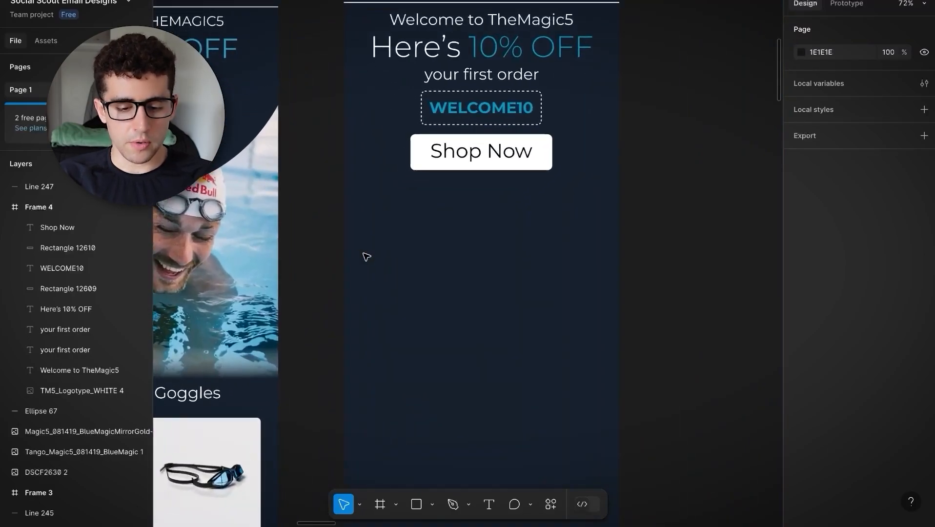
Step: Draw an ellipse on the empty canvas beside the new frame and size it to a 600 × 600 circle
{"action": "left_click", "coordinate": [433, 505]}
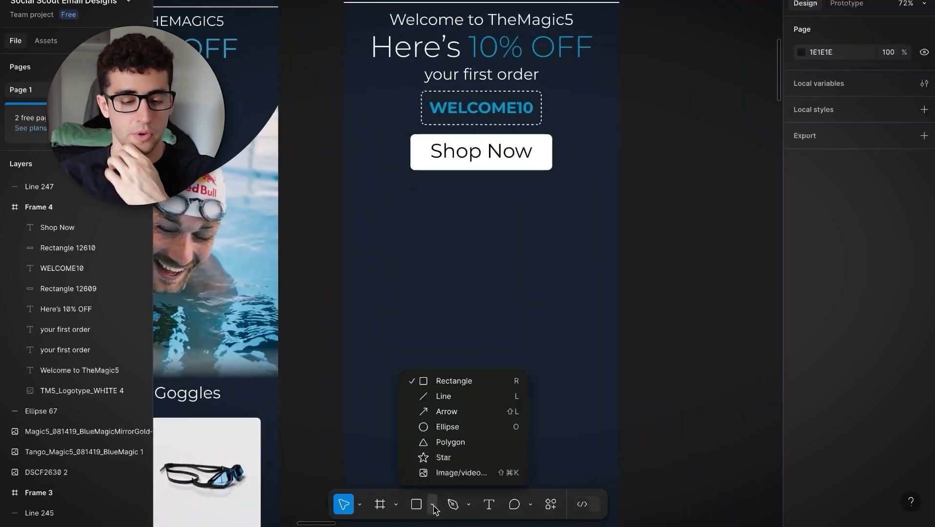
{"action": "left_click", "coordinate": [448, 427]}
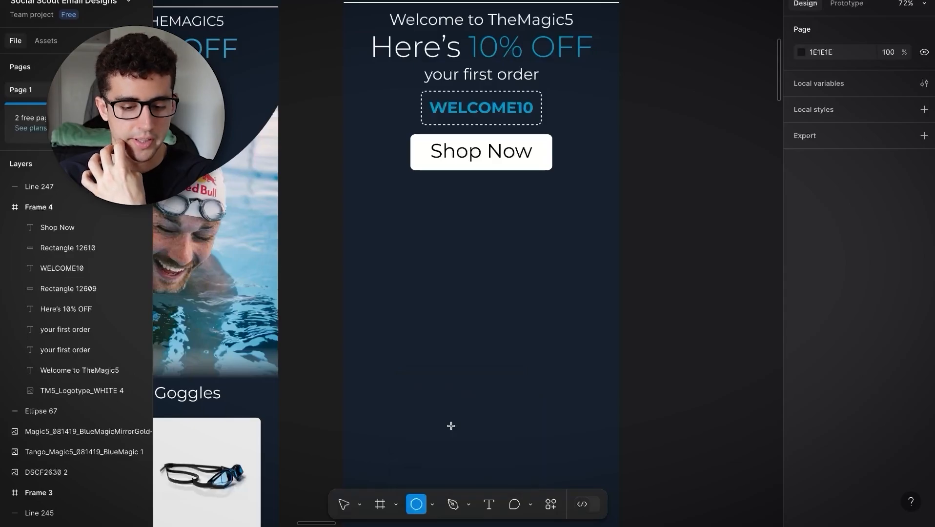
{"action": "left_click_drag", "start_coordinate": [626, 101], "coordinate": [753, 312]}
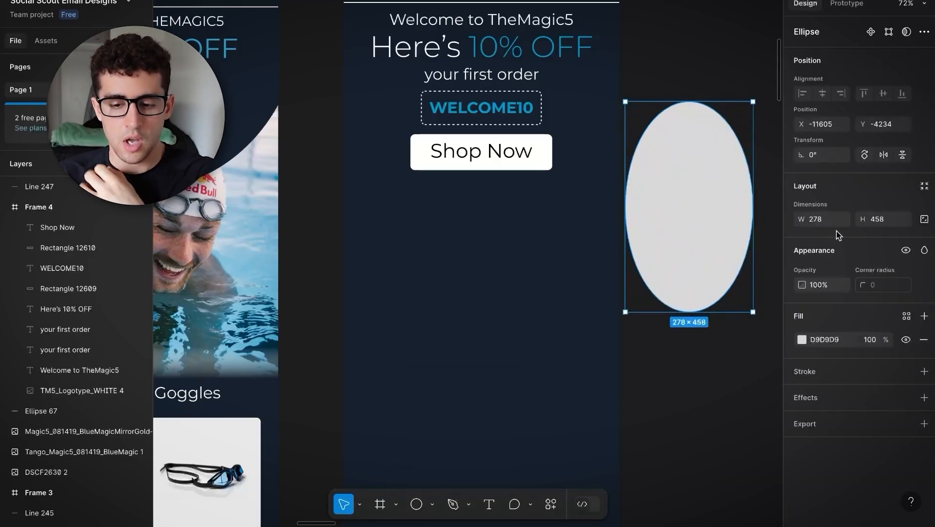
{"action": "type", "text": "600"}
{"action": "key", "text": "Return"}
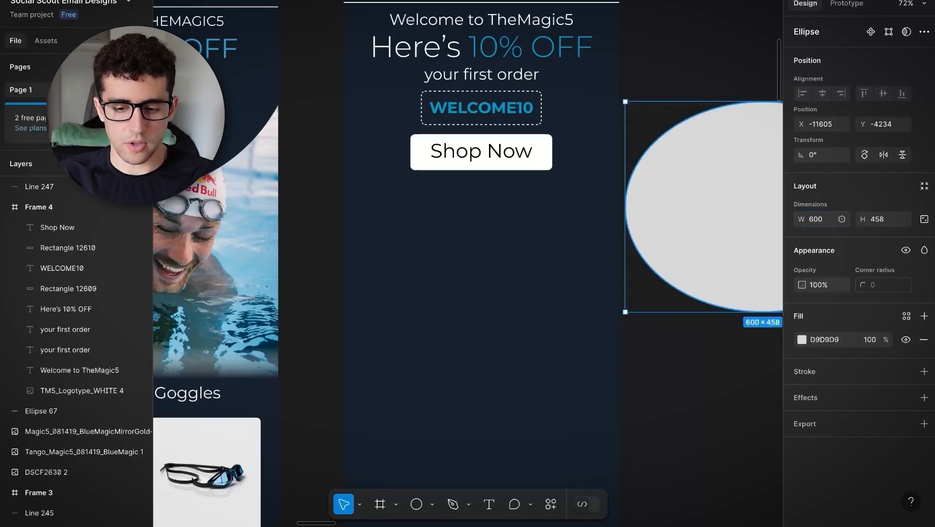
{"action": "type", "text": "600"}
{"action": "key", "text": "Return"}
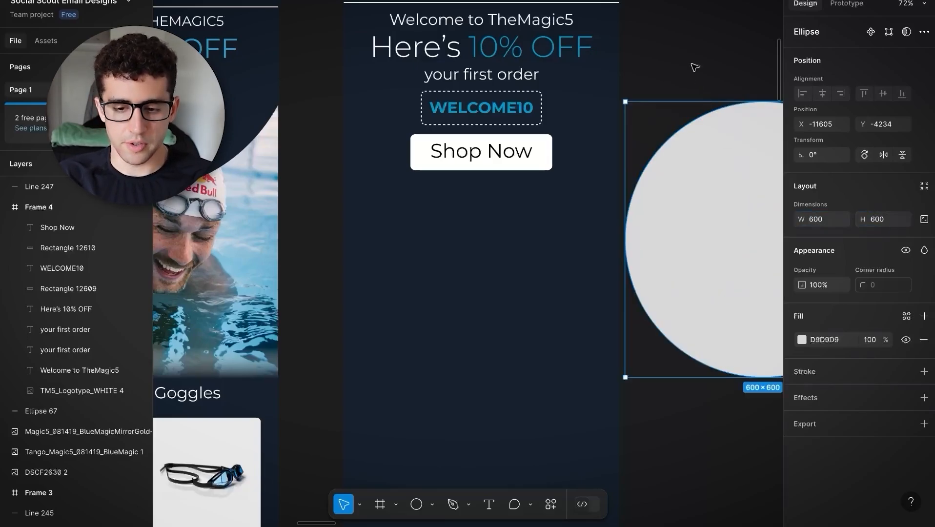
Step: Move the circle into the new frame over the offer text and fill it with the frame's sampled navy, 17222E
{"action": "left_click", "coordinate": [669, 24]}
{"action": "left_click", "coordinate": [758, 192]}
{"action": "left_click_drag", "start_coordinate": [725, 194], "coordinate": [484, 157]}
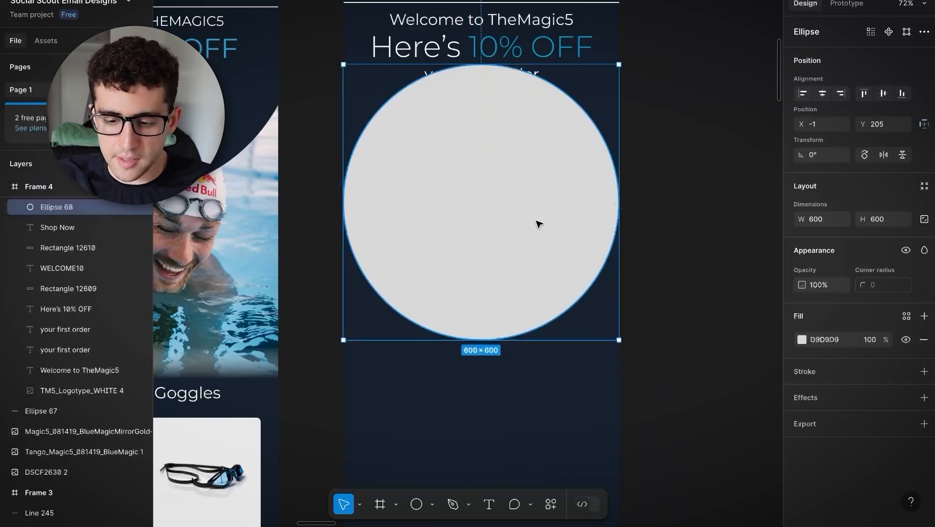
{"action": "left_click", "coordinate": [801, 340]}
{"action": "left_click", "coordinate": [648, 382]}
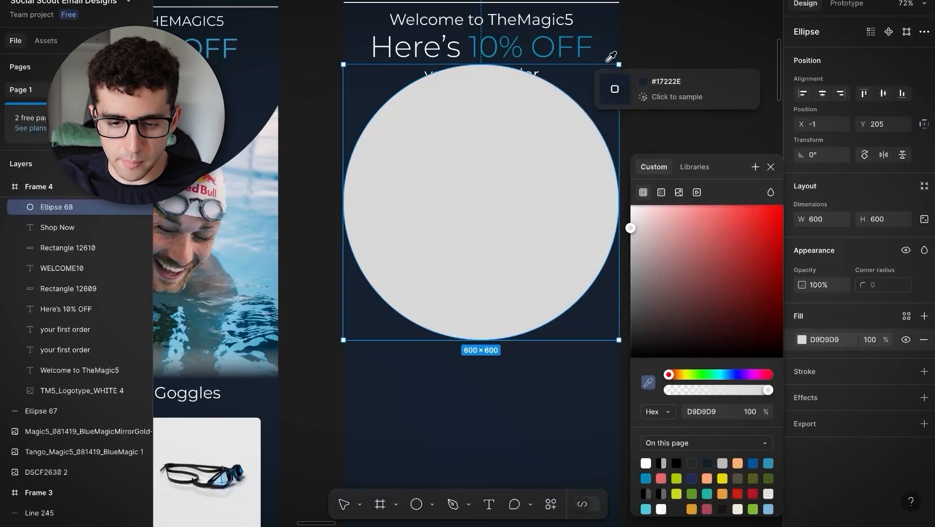
{"action": "left_click", "coordinate": [607, 32]}
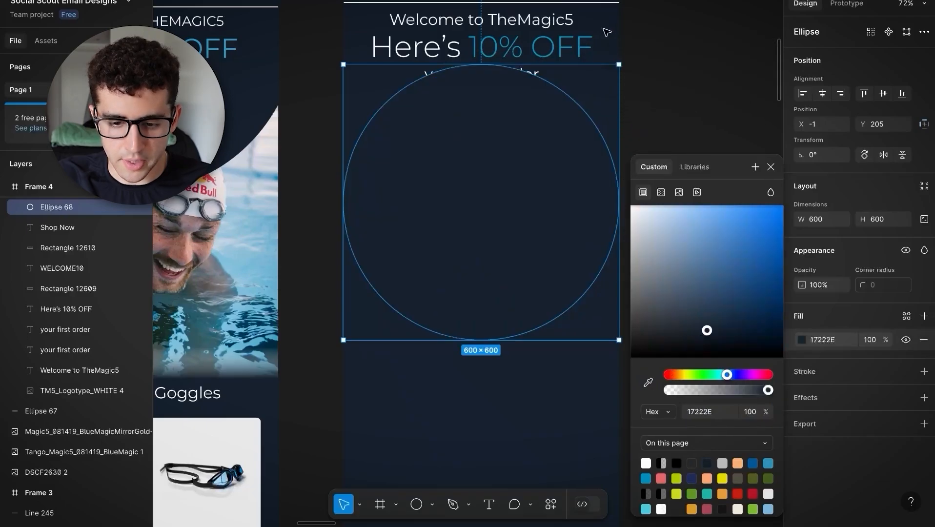
{"action": "left_click", "coordinate": [692, 115]}
Step: Reposition the navy circle over the code box area and reorder it beneath the frame's logo, text and button layers
{"action": "mouse_move", "coordinate": [564, 165]}
{"action": "left_mouse_down"}
{"action": "mouse_move", "coordinate": [568, 126]}
{"action": "mouse_move", "coordinate": [566, 152]}
{"action": "left_mouse_up"}
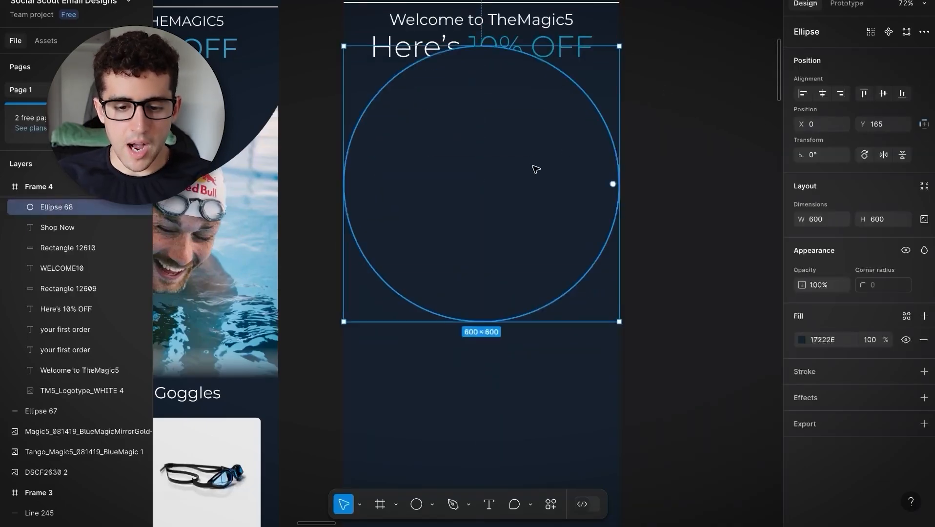
{"action": "left_click_drag", "start_coordinate": [487, 194], "coordinate": [491, 176]}
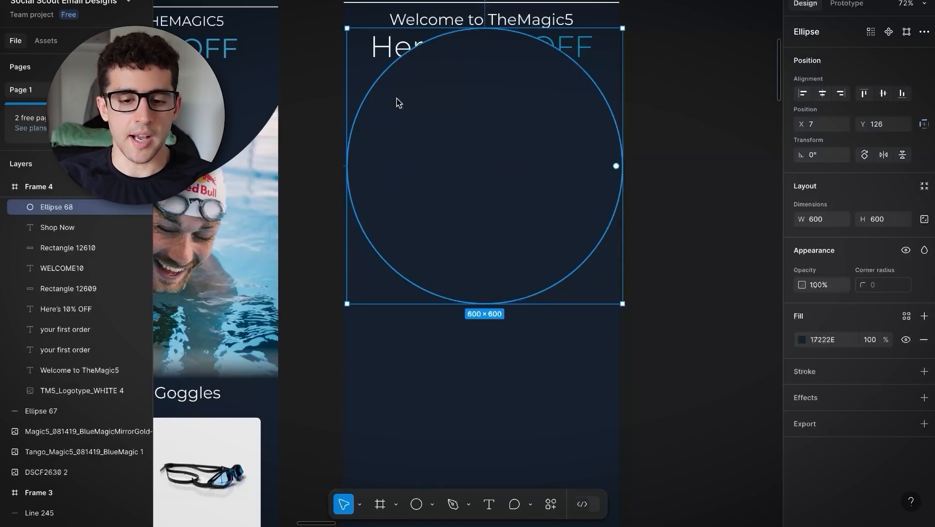
{"action": "left_click_drag", "start_coordinate": [367, 98], "coordinate": [432, 172]}
{"action": "scroll", "coordinate": [477, 59], "scroll_direction": "left", "scroll_amount": 3}
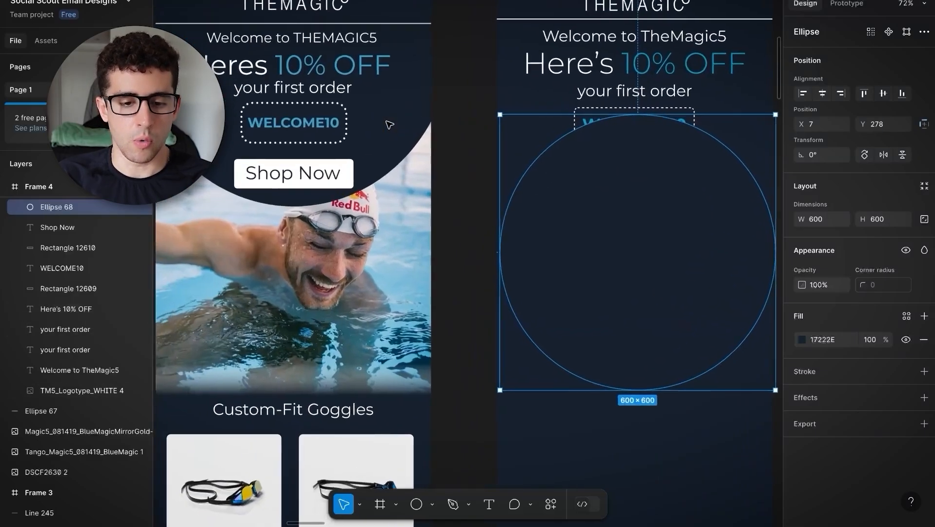
{"action": "left_click_drag", "start_coordinate": [656, 204], "coordinate": [650, 175]}
{"action": "scroll", "coordinate": [563, 185], "scroll_direction": "right", "scroll_amount": 3}
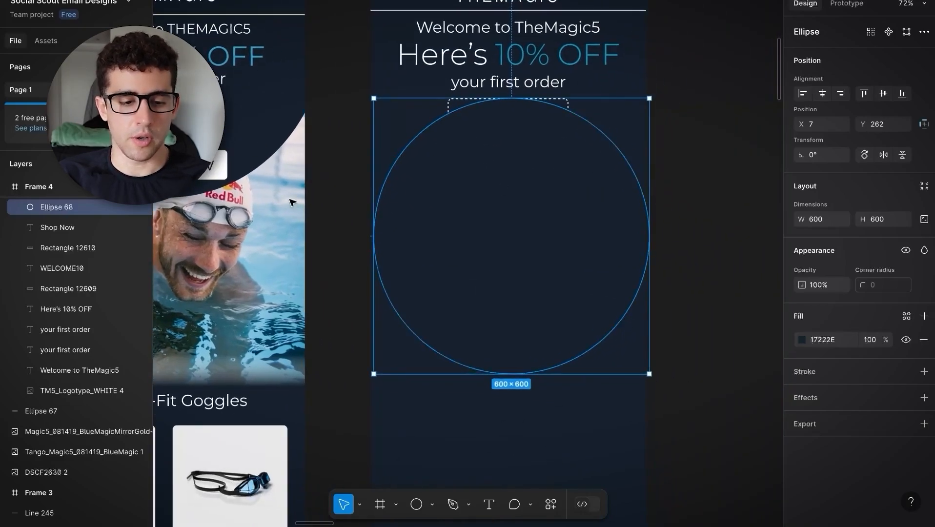
{"action": "scroll", "coordinate": [69, 240], "scroll_direction": "up", "scroll_amount": 1}
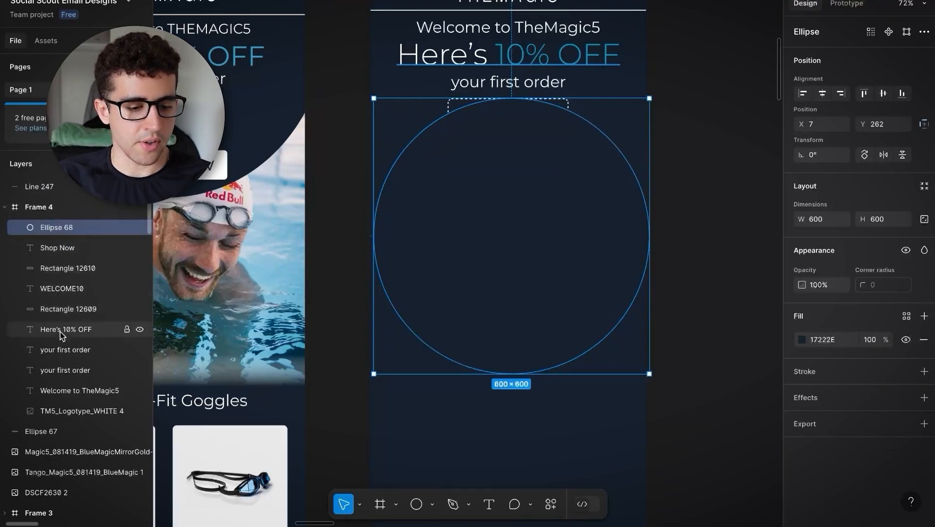
{"action": "left_click_drag", "start_coordinate": [450, 166], "coordinate": [449, 210]}
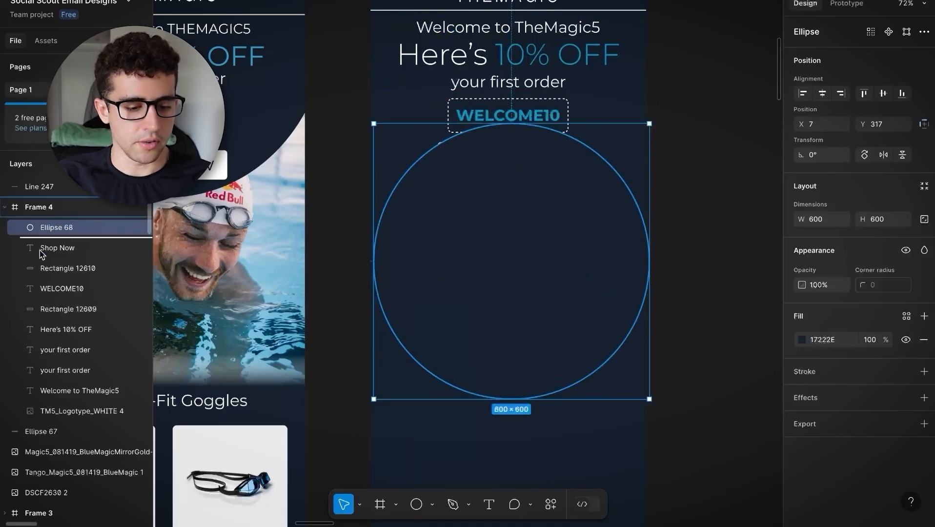
{"action": "left_click_drag", "start_coordinate": [47, 417], "coordinate": [48, 418]}
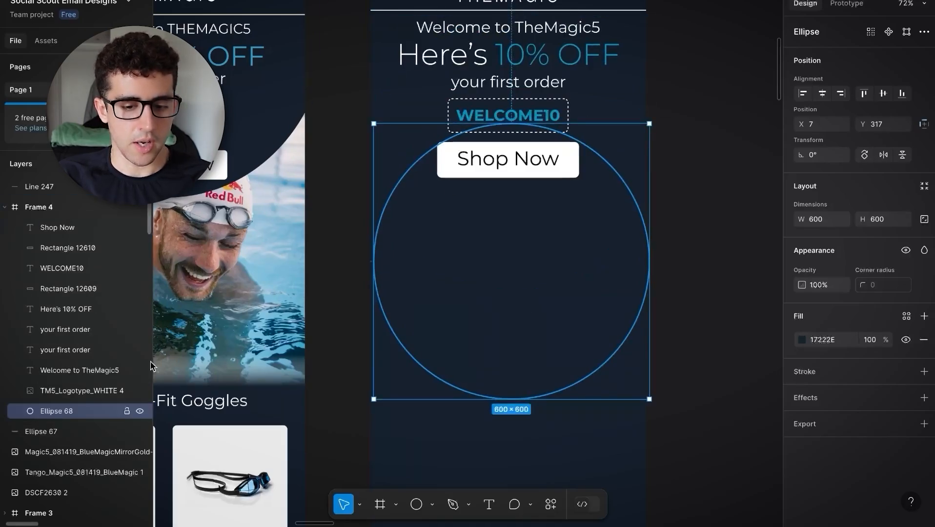
Step: Try the circle in front of the text, return it behind all other layers, and place it at X 0, Y 135
{"action": "left_click_drag", "start_coordinate": [458, 248], "coordinate": [458, 123]}
{"action": "left_click_drag", "start_coordinate": [456, 196], "coordinate": [455, 234]}
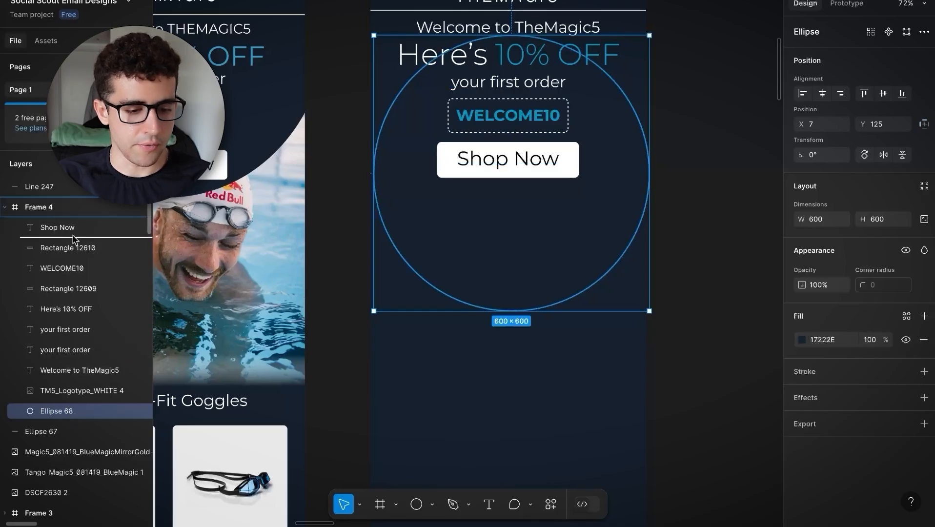
{"action": "left_click_drag", "start_coordinate": [74, 225], "coordinate": [74, 226]}
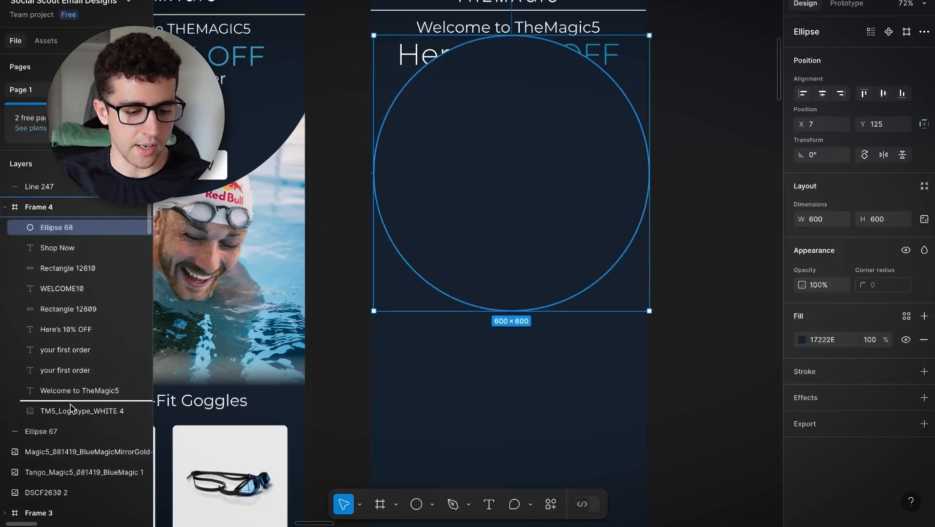
{"action": "left_click_drag", "start_coordinate": [71, 418], "coordinate": [73, 419]}
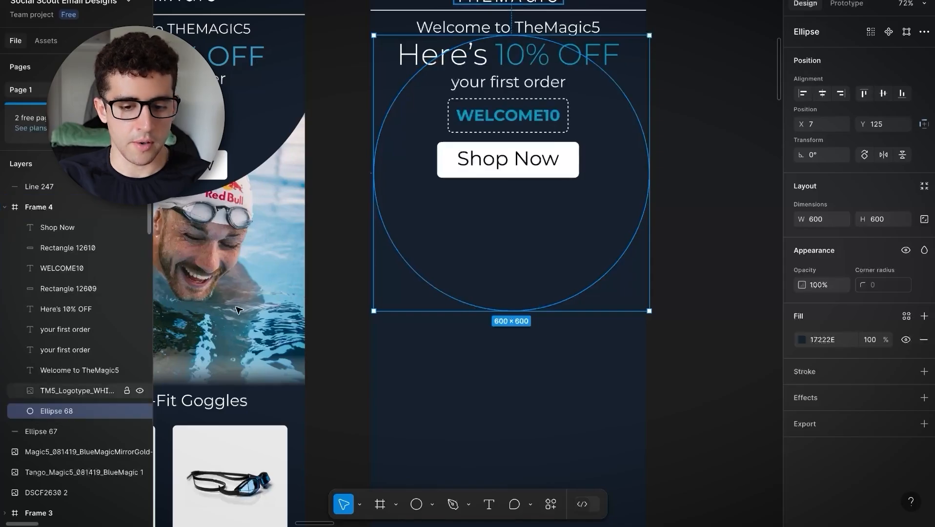
{"action": "left_click", "coordinate": [345, 161]}
{"action": "left_click_drag", "start_coordinate": [445, 188], "coordinate": [478, 207]}
Step: Move the swimmer photo into the new frame below the Shop Now button and send it to the back, behind the circle
{"action": "scroll", "coordinate": [478, 207], "scroll_direction": "left", "scroll_amount": 10}
{"action": "scroll", "coordinate": [253, 204], "scroll_direction": "down", "scroll_amount": 4}
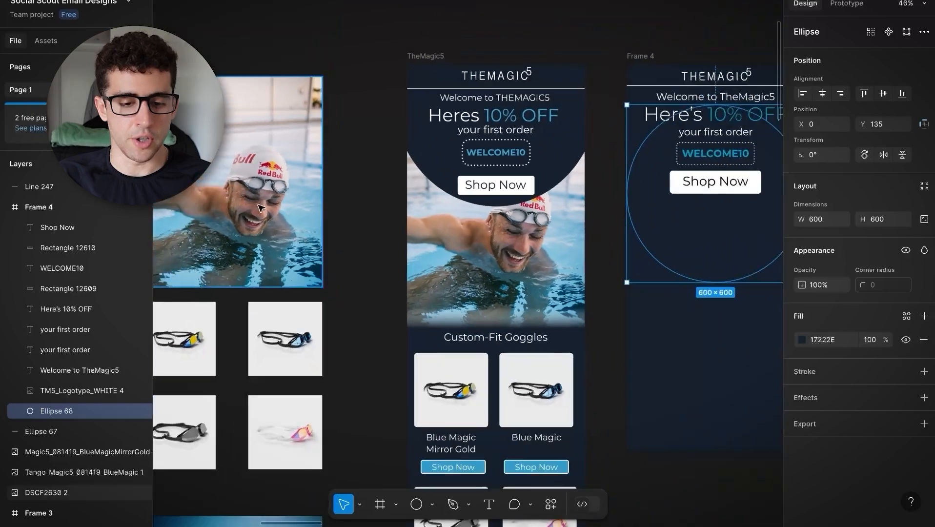
{"action": "left_click_drag", "start_coordinate": [253, 204], "coordinate": [682, 340]}
{"action": "scroll", "coordinate": [640, 292], "scroll_direction": "right", "scroll_amount": 3}
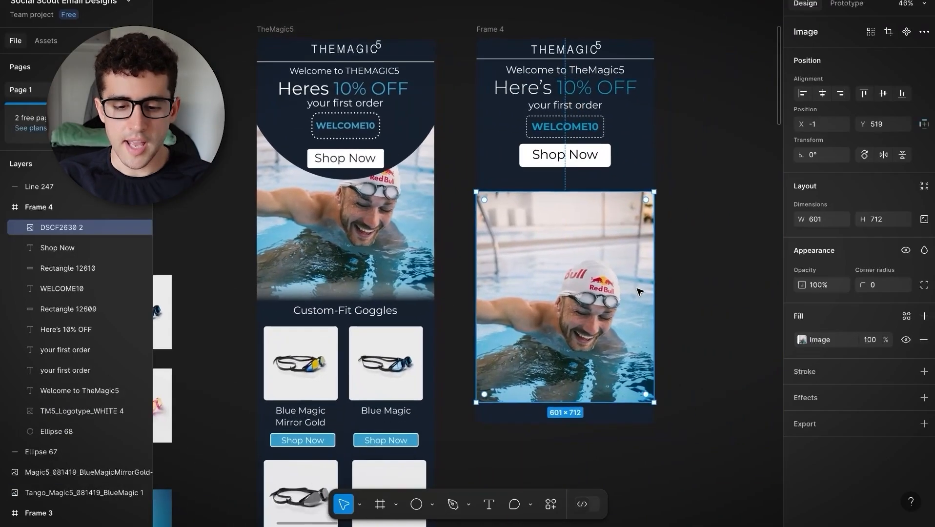
{"action": "right_click", "coordinate": [576, 265]}
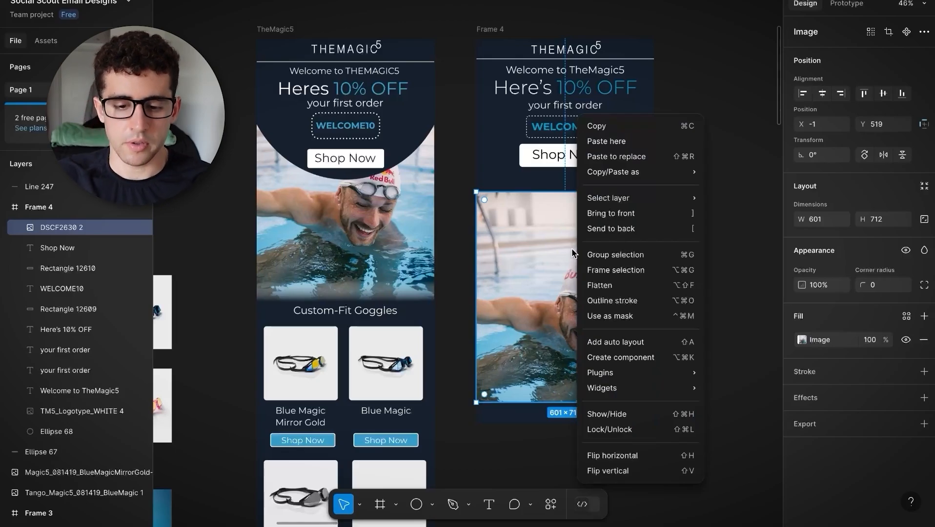
{"action": "left_click", "coordinate": [611, 229]}
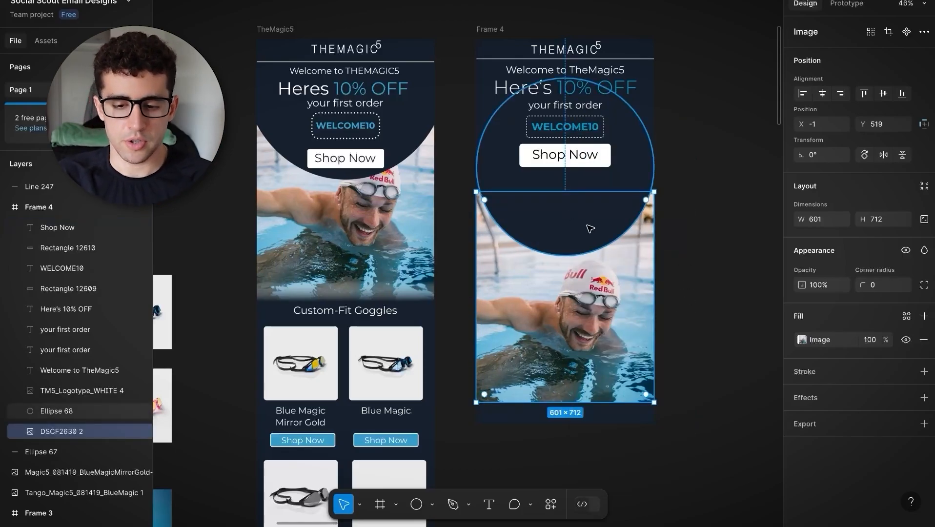
{"action": "left_click", "coordinate": [703, 220]}
Step: Shift the swimmer photo and the navy circle up so the circle's lower edge curves just beneath the Shop Now button
{"action": "scroll", "coordinate": [703, 220], "scroll_direction": "up", "scroll_amount": 5}
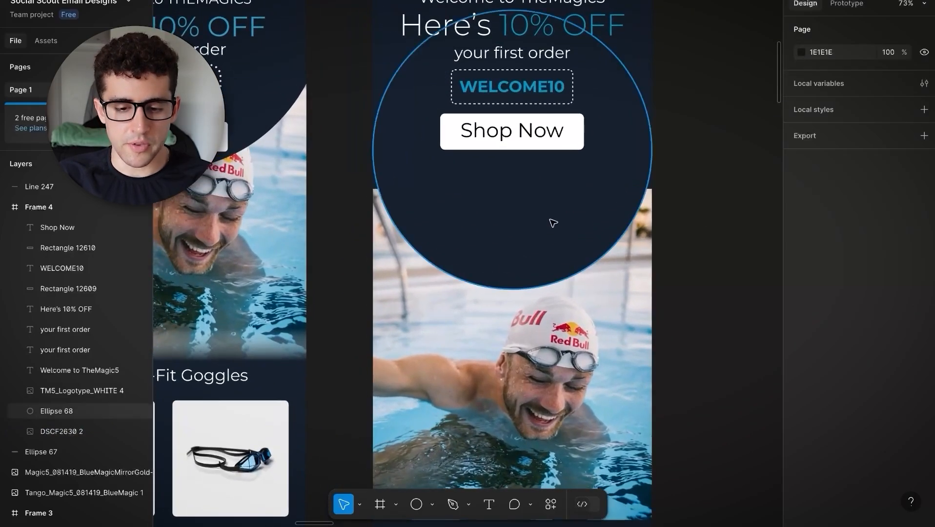
{"action": "left_click_drag", "start_coordinate": [553, 223], "coordinate": [550, 167]}
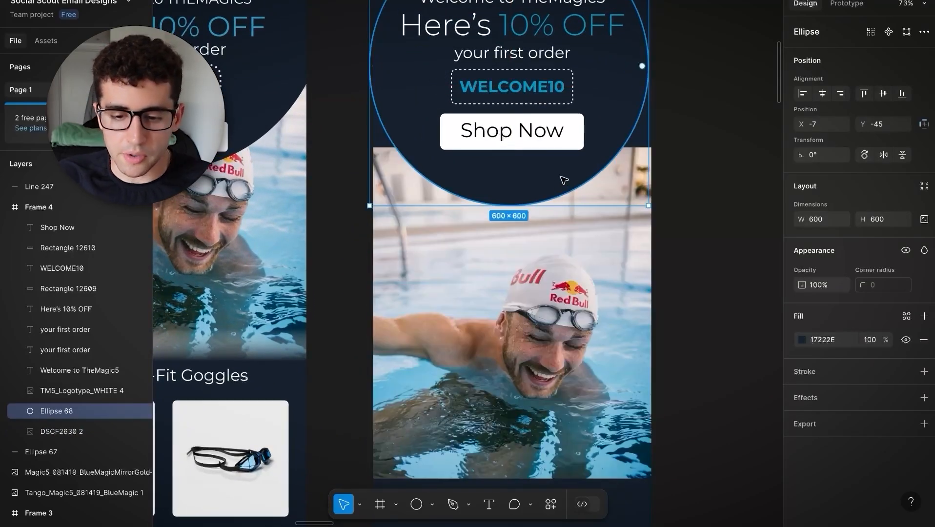
{"action": "left_click_drag", "start_coordinate": [518, 178], "coordinate": [521, 181]}
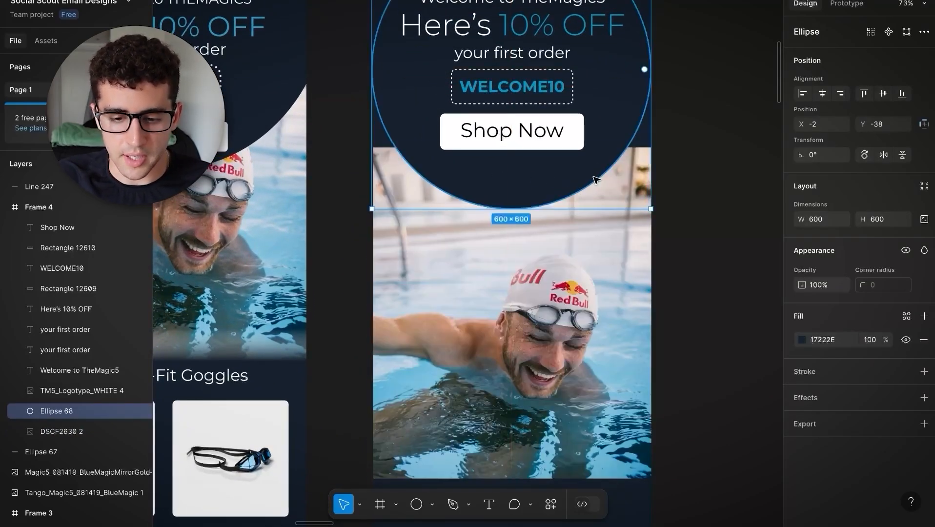
Step: Stretch the circle into a wide ellipse of about 1032 × 760, centred behind the header with a shallow curve over the photo
{"action": "left_click_drag", "start_coordinate": [651, 86], "coordinate": [606, 58]}
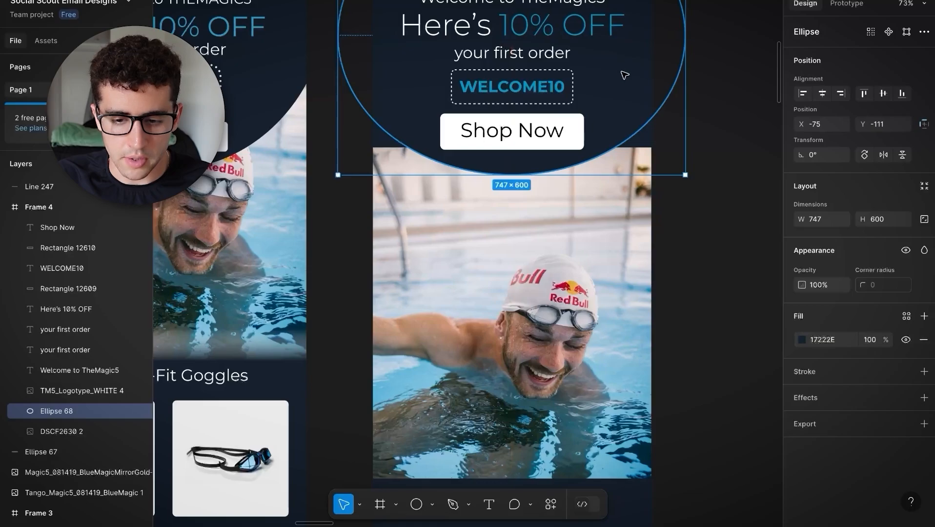
{"action": "left_click_drag", "start_coordinate": [698, 36], "coordinate": [732, 37]}
{"action": "left_click_drag", "start_coordinate": [632, 51], "coordinate": [595, 215]}
{"action": "scroll", "coordinate": [595, 215], "scroll_direction": "up", "scroll_amount": 2}
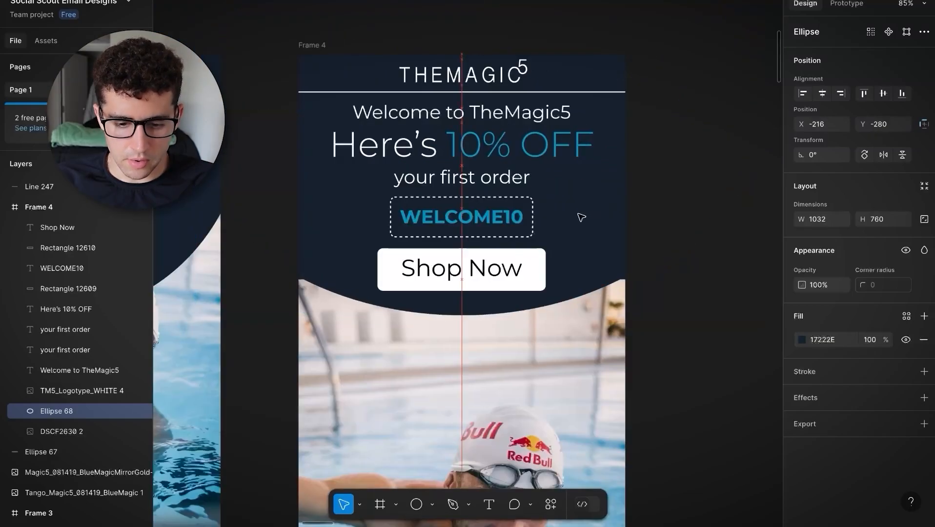
{"action": "left_click", "coordinate": [711, 217]}
{"action": "scroll", "coordinate": [714, 215], "scroll_direction": "left", "scroll_amount": 3}
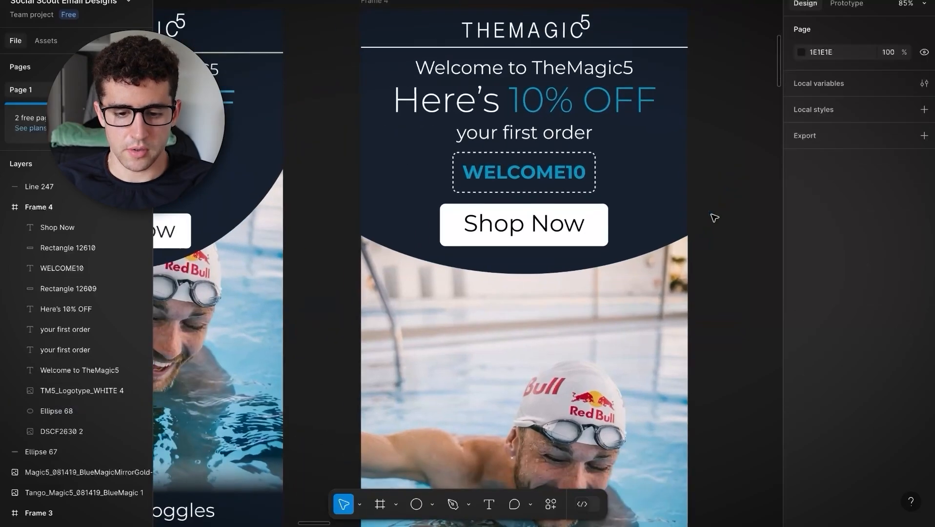
{"action": "scroll", "coordinate": [714, 217], "scroll_direction": "down", "scroll_amount": 3}
{"action": "scroll", "coordinate": [714, 216], "scroll_direction": "right", "scroll_amount": 2}
{"action": "scroll", "coordinate": [714, 215], "scroll_direction": "up", "scroll_amount": 4}
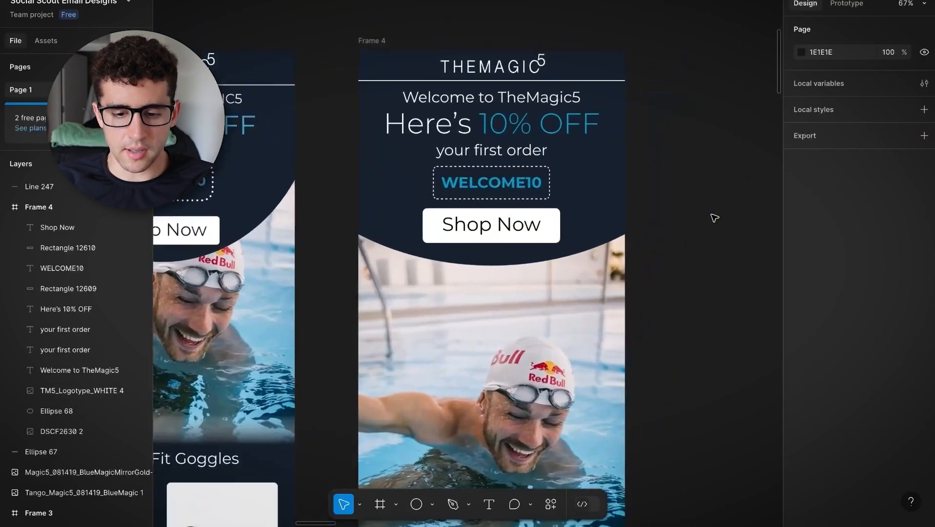
Step: Compare the header and hero area of Frame 4 with the same area of the finished reference email
{"action": "scroll", "coordinate": [495, 263], "scroll_direction": "left", "scroll_amount": 3}
{"action": "scroll", "coordinate": [371, 244], "scroll_direction": "right", "scroll_amount": 3}
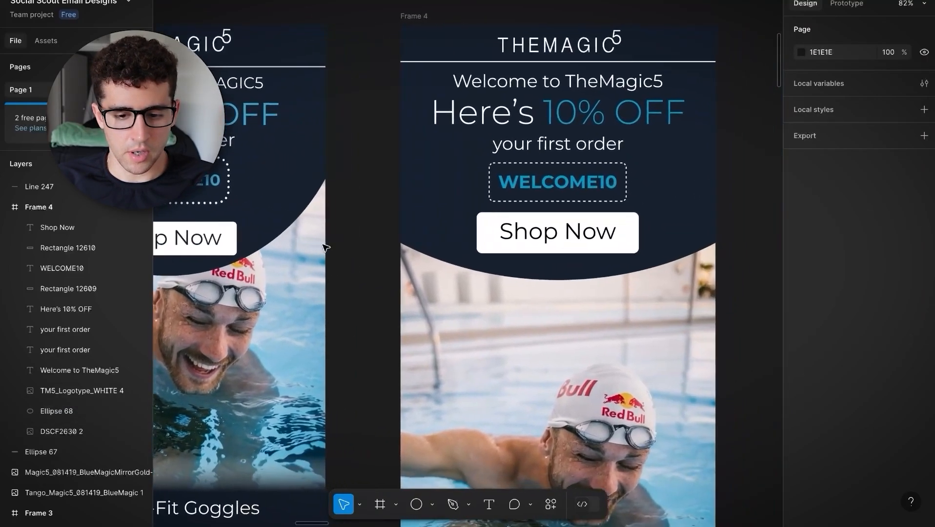
{"action": "scroll", "coordinate": [319, 239], "scroll_direction": "left", "scroll_amount": 4}
{"action": "scroll", "coordinate": [324, 248], "scroll_direction": "down", "scroll_amount": 3}
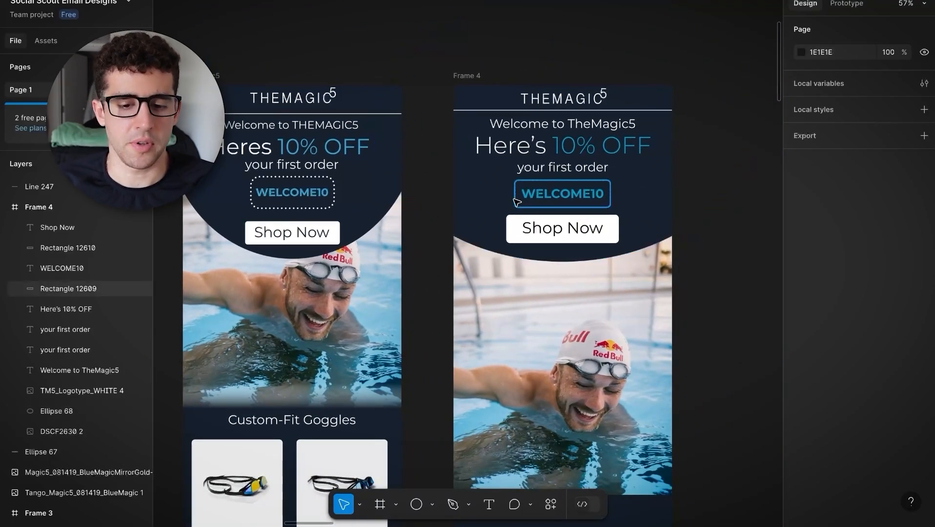
{"action": "scroll", "coordinate": [510, 191], "scroll_direction": "right", "scroll_amount": 2}
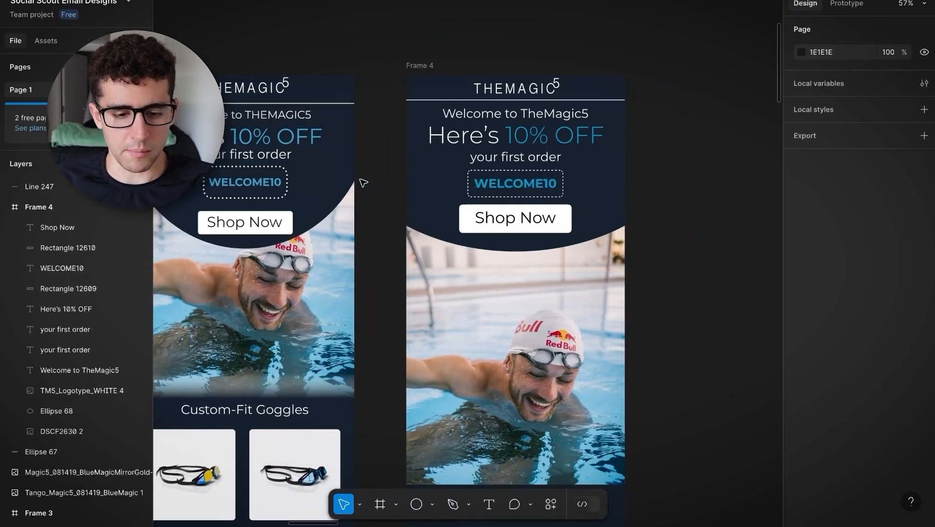
{"action": "scroll", "coordinate": [397, 146], "scroll_direction": "left", "scroll_amount": 2}
{"action": "scroll", "coordinate": [396, 146], "scroll_direction": "down", "scroll_amount": 2}
{"action": "scroll", "coordinate": [488, 185], "scroll_direction": "right", "scroll_amount": 2}
{"action": "scroll", "coordinate": [488, 186], "scroll_direction": "up", "scroll_amount": 2}
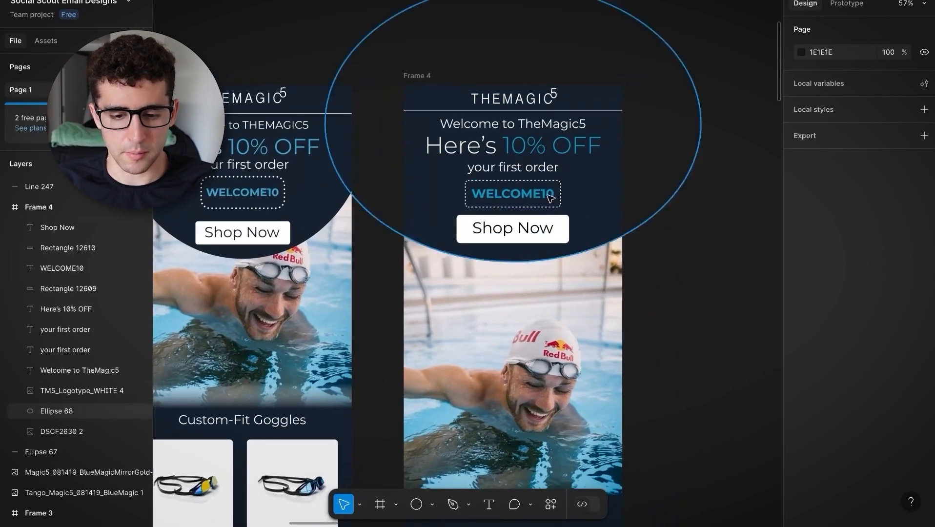
{"action": "scroll", "coordinate": [529, 150], "scroll_direction": "down", "scroll_amount": 1}
{"action": "scroll", "coordinate": [529, 151], "scroll_direction": "right", "scroll_amount": 1}
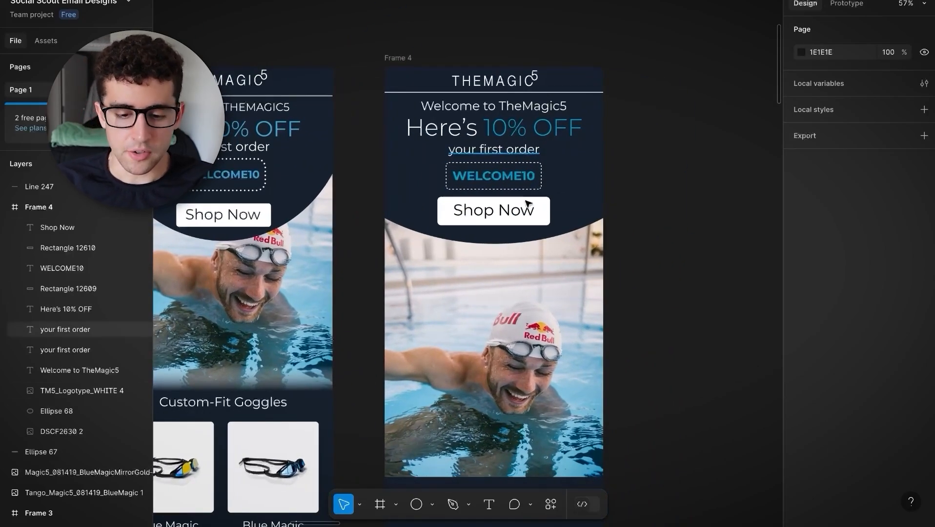
Step: Move the swimmer photo in Frame 4 up behind the dark ellipse so the swim cap sits just under its curve
{"action": "double_click", "coordinate": [529, 326]}
{"action": "key", "text": "Escape"}
{"action": "left_click", "coordinate": [538, 326]}
{"action": "left_click_drag", "start_coordinate": [538, 326], "coordinate": [541, 246]}
{"action": "left_click", "coordinate": [674, 252]}
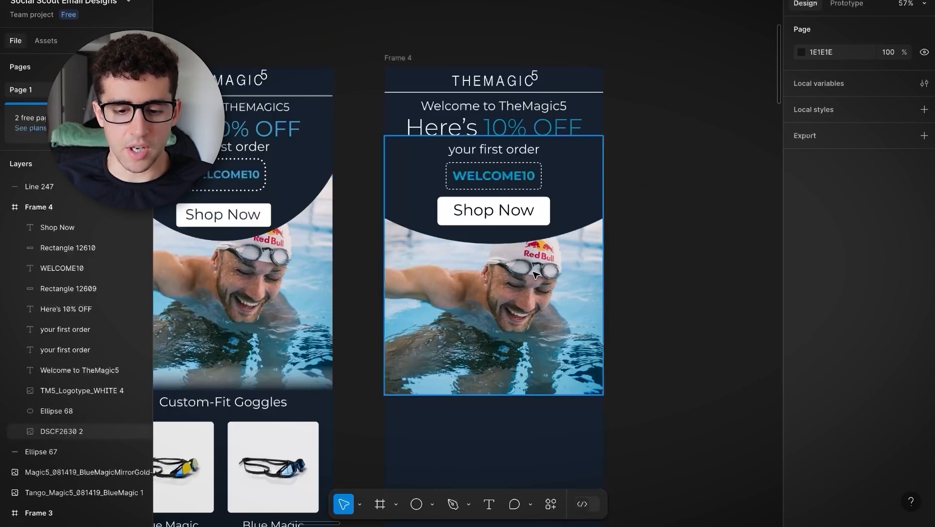
{"action": "scroll", "coordinate": [562, 223], "scroll_direction": "left", "scroll_amount": 1}
{"action": "scroll", "coordinate": [562, 222], "scroll_direction": "up", "scroll_amount": 1}
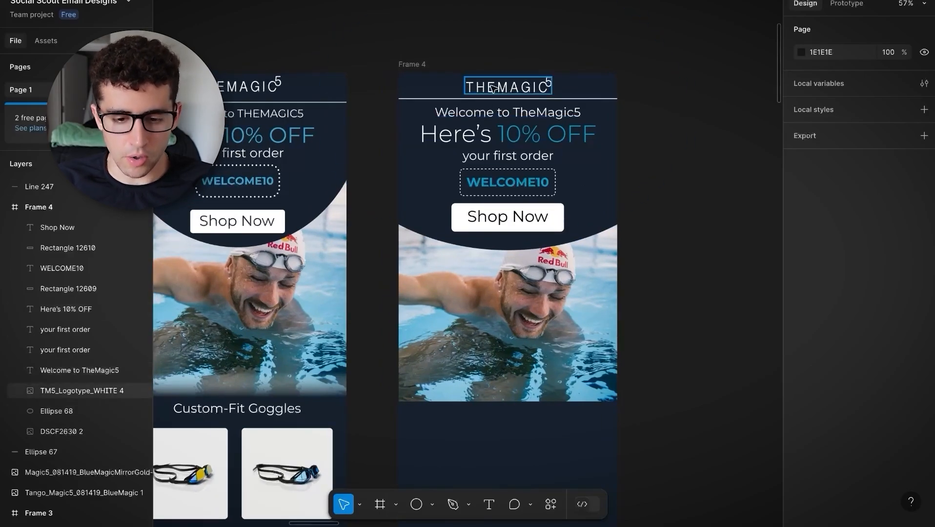
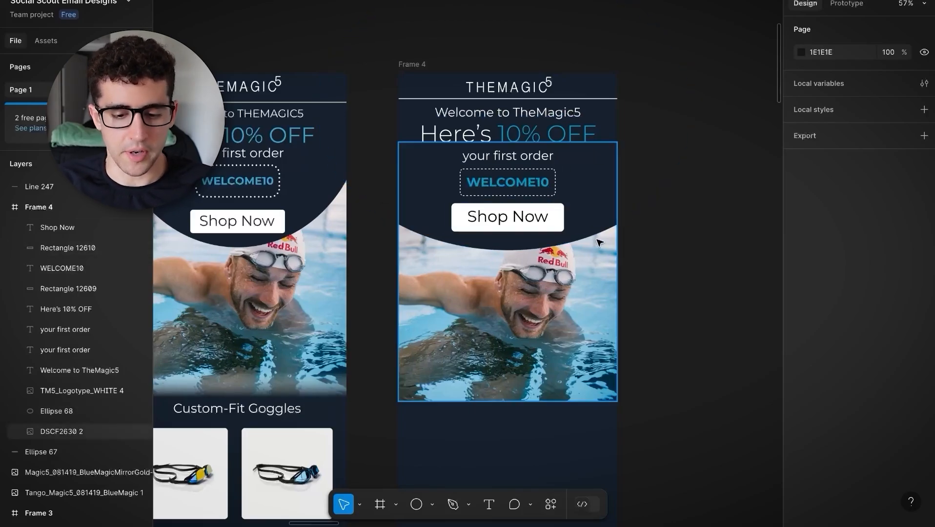
{"action": "left_click_drag", "start_coordinate": [600, 243], "coordinate": [600, 234]}
{"action": "left_click", "coordinate": [643, 253]}
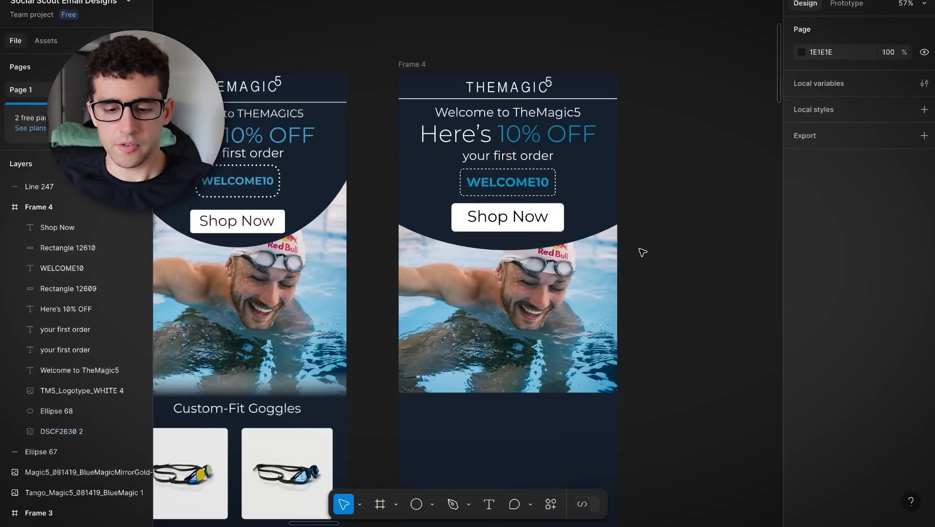
Step: Examine the reference email's sections below the hero and the fade between its swimmer photo and the Custom-Fit Goggles heading
{"action": "scroll", "coordinate": [642, 252], "scroll_direction": "down", "scroll_amount": 5}
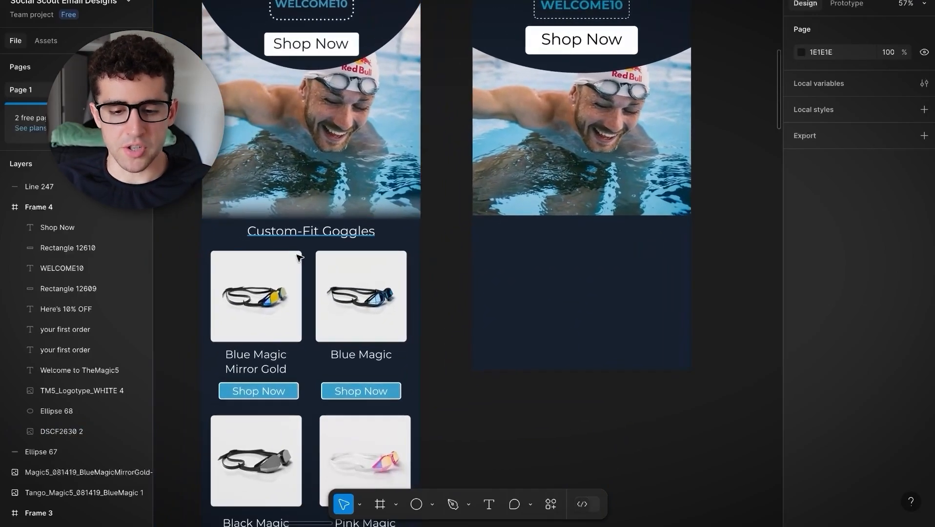
{"action": "scroll", "coordinate": [378, 215], "scroll_direction": "down", "scroll_amount": 5}
{"action": "scroll", "coordinate": [381, 216], "scroll_direction": "up", "scroll_amount": 2}
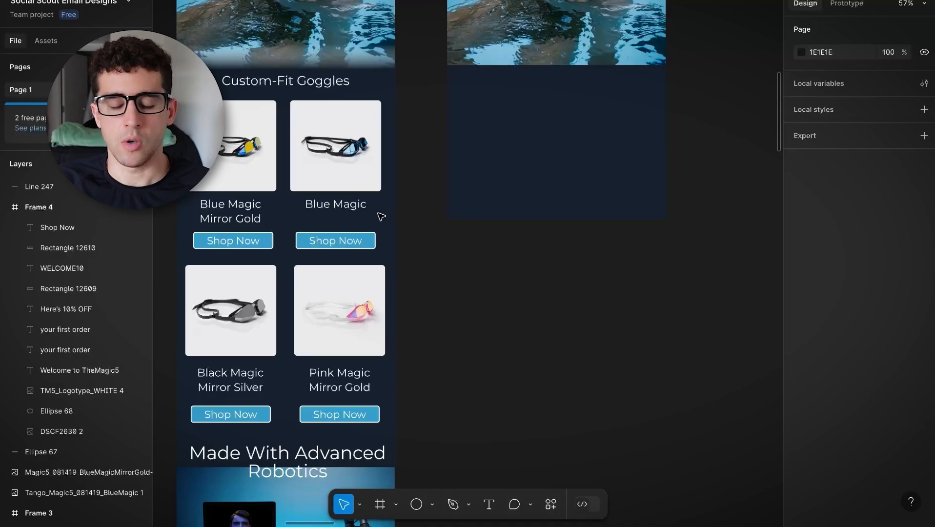
{"action": "scroll", "coordinate": [381, 217], "scroll_direction": "down", "scroll_amount": 8}
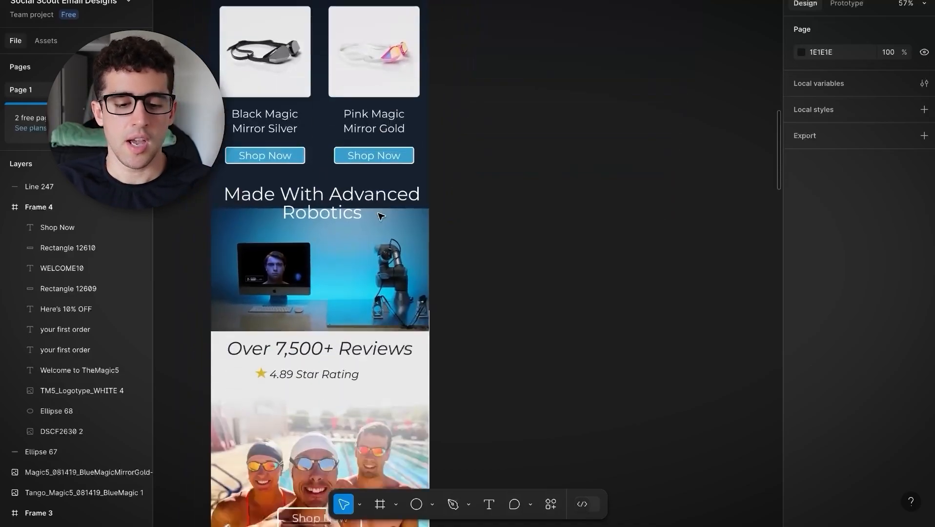
{"action": "scroll", "coordinate": [361, 255], "scroll_direction": "up", "scroll_amount": 15}
{"action": "scroll", "coordinate": [361, 255], "scroll_direction": "down", "scroll_amount": 2}
{"action": "scroll", "coordinate": [361, 256], "scroll_direction": "right", "scroll_amount": 2}
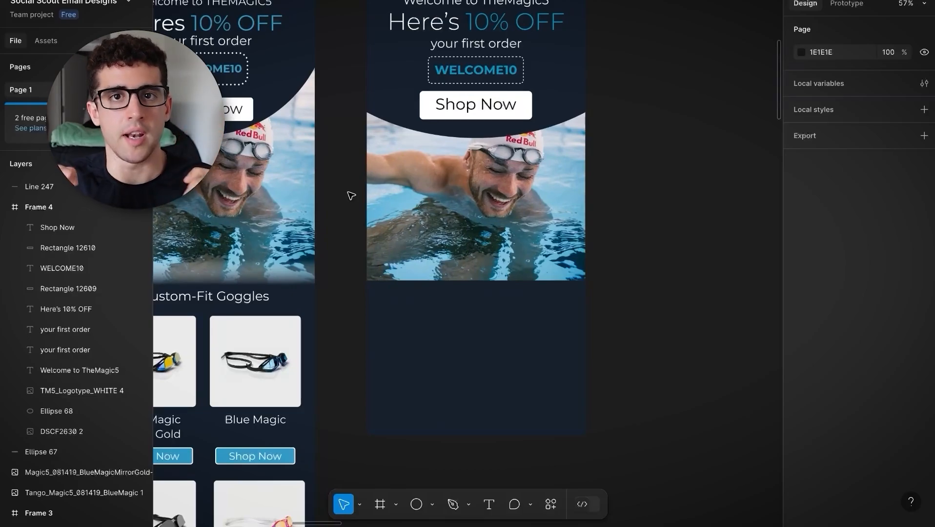
{"action": "scroll", "coordinate": [351, 196], "scroll_direction": "left", "scroll_amount": 3}
{"action": "scroll", "coordinate": [325, 273], "scroll_direction": "up", "scroll_amount": 5}
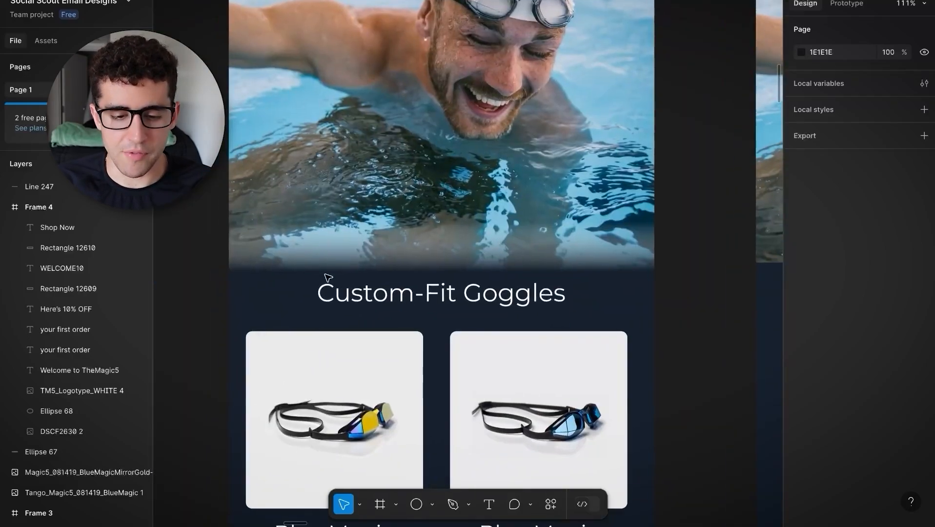
{"action": "scroll", "coordinate": [362, 262], "scroll_direction": "right", "scroll_amount": 5}
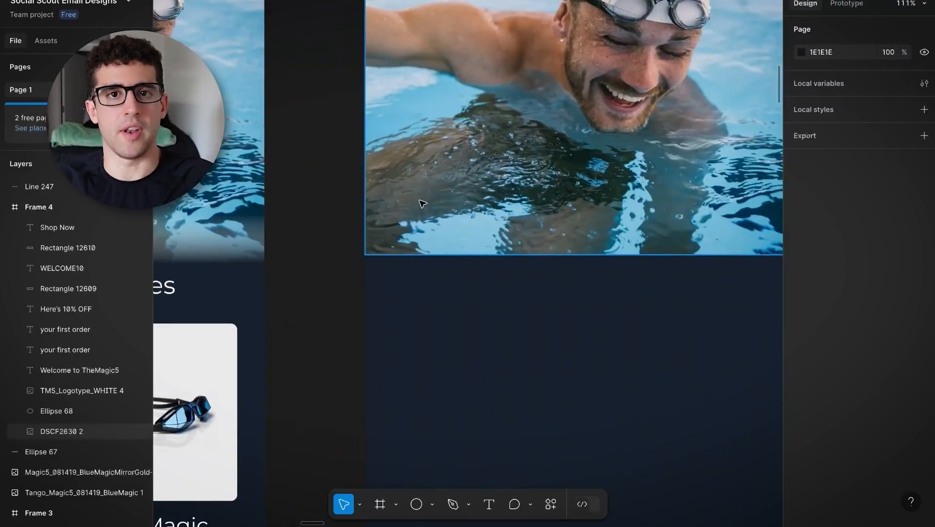
{"action": "scroll", "coordinate": [423, 204], "scroll_direction": "down", "scroll_amount": 5}
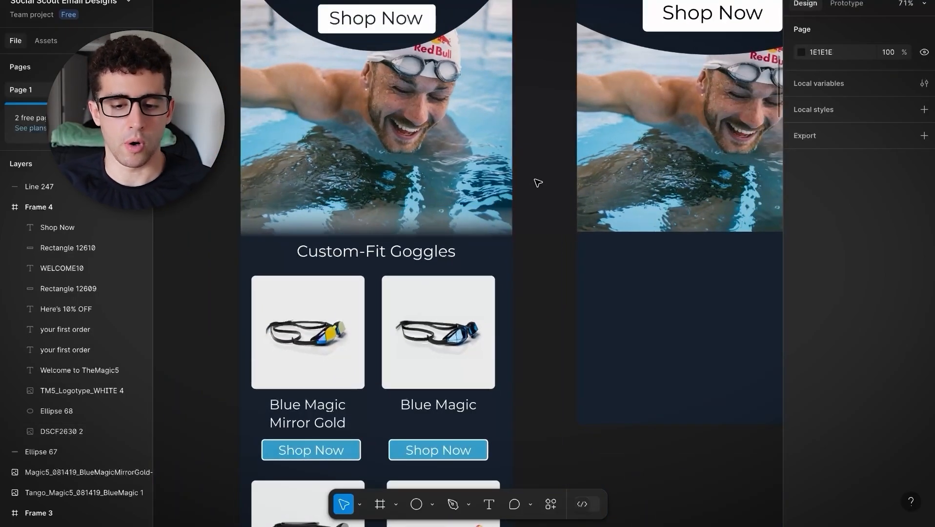
Step: Draw a 600 × 52 rectangle across the full width of Frame 4, over the lower edge of the swimmer photo
{"action": "scroll", "coordinate": [538, 183], "scroll_direction": "right", "scroll_amount": 4}
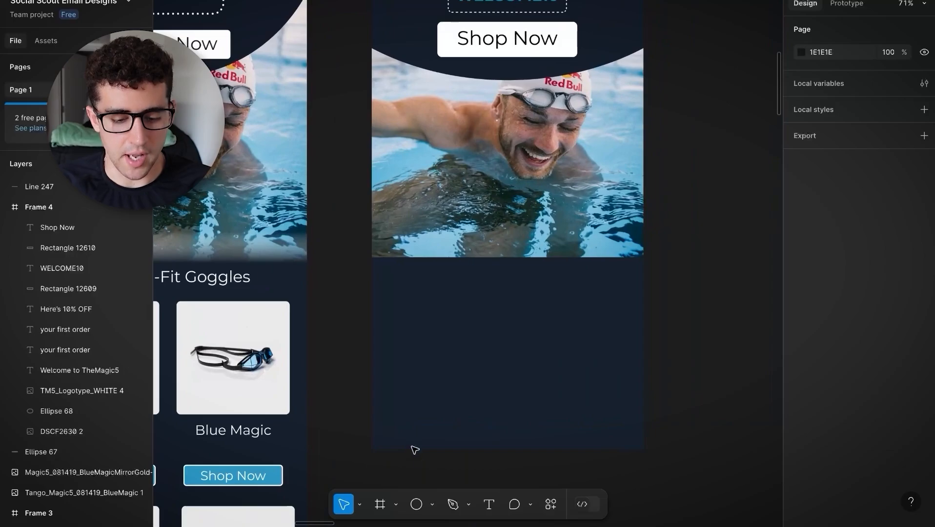
{"action": "scroll", "coordinate": [415, 449], "scroll_direction": "up", "scroll_amount": 5}
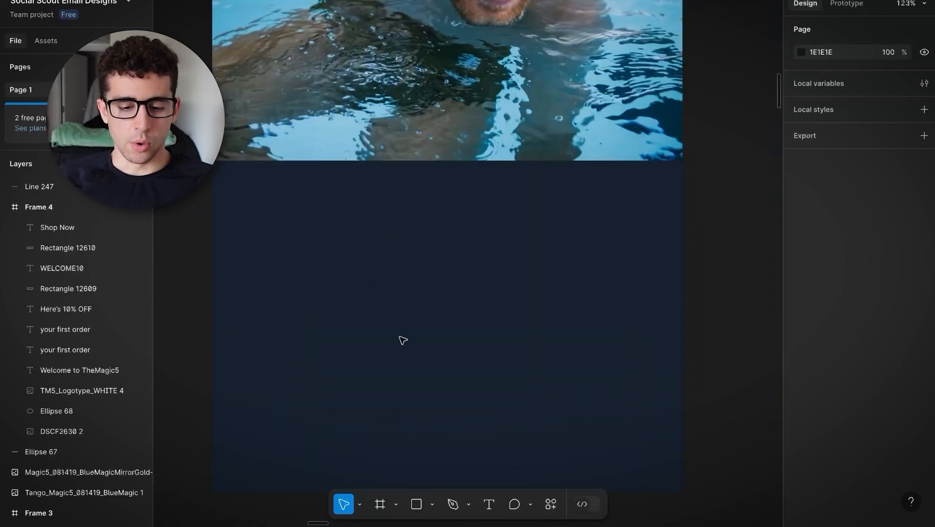
{"action": "left_click", "coordinate": [433, 503]}
{"action": "left_click", "coordinate": [440, 382]}
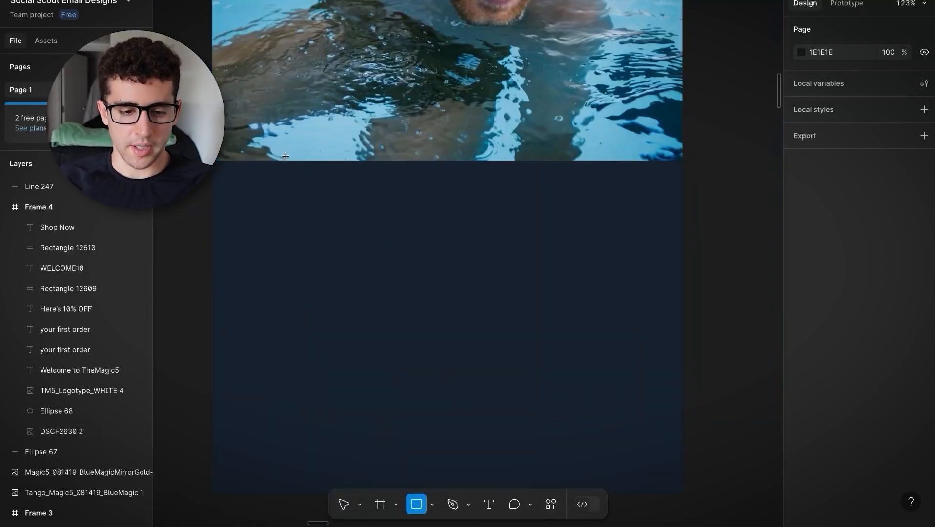
{"action": "mouse_move", "coordinate": [213, 120]}
{"action": "left_mouse_down"}
{"action": "mouse_move", "coordinate": [668, 125]}
{"action": "mouse_move", "coordinate": [682, 130]}
{"action": "mouse_move", "coordinate": [683, 158]}
{"action": "left_mouse_up"}
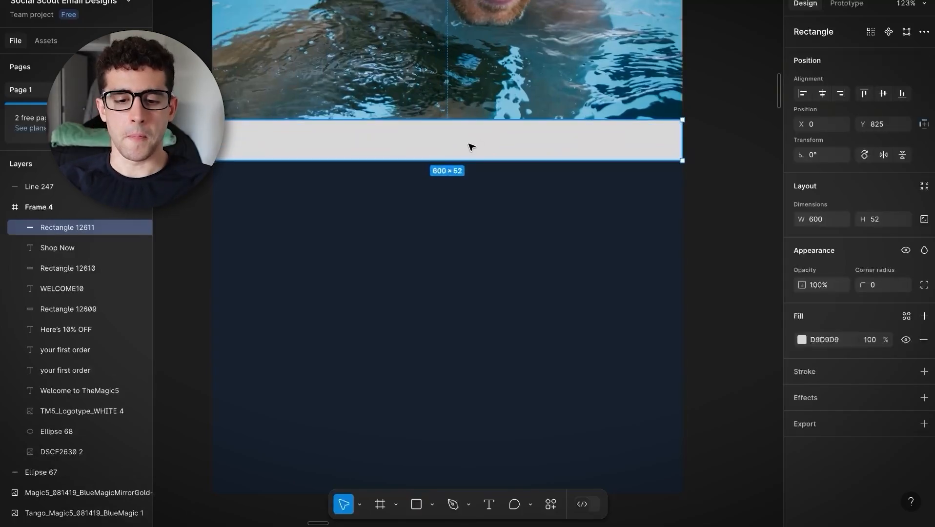
Step: Fill the rectangle with the dark navy 17222E sampled from the frame background
{"action": "left_click", "coordinate": [801, 340]}
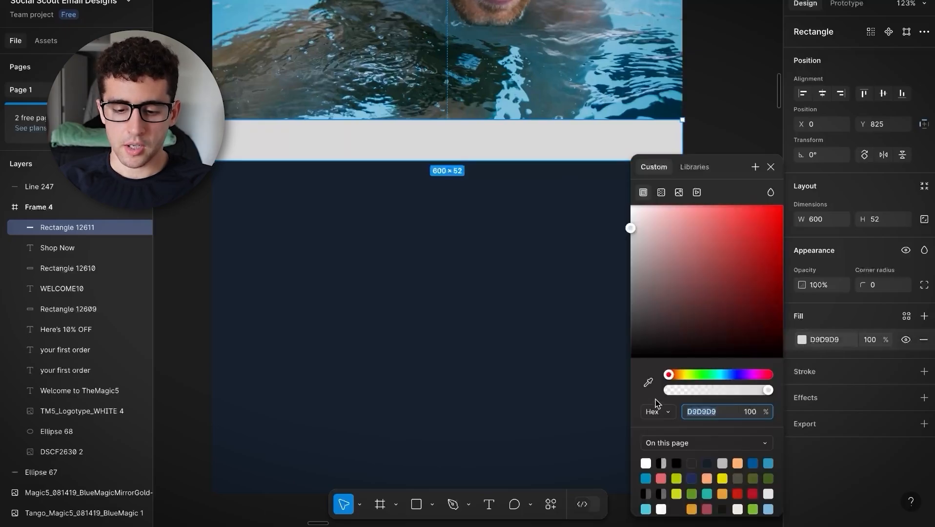
{"action": "left_click", "coordinate": [649, 384]}
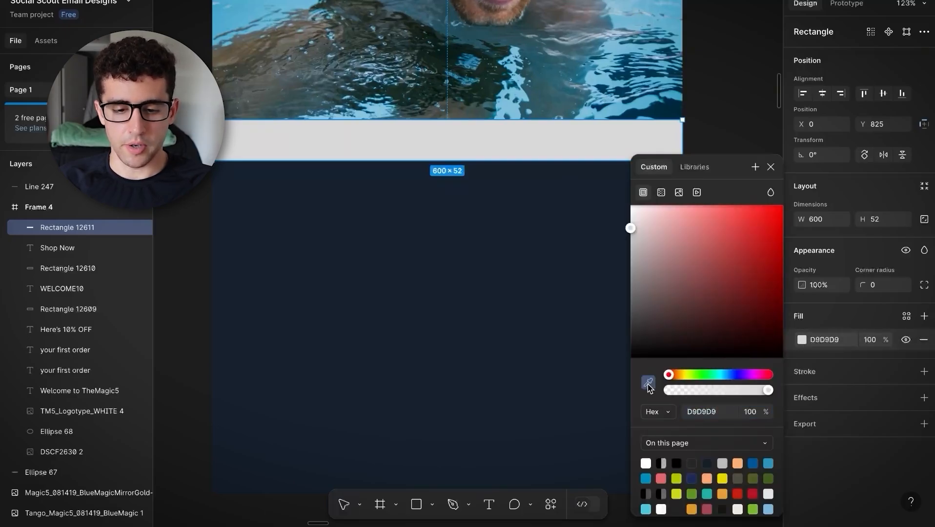
{"action": "left_click", "coordinate": [364, 162]}
{"action": "left_click", "coordinate": [730, 98]}
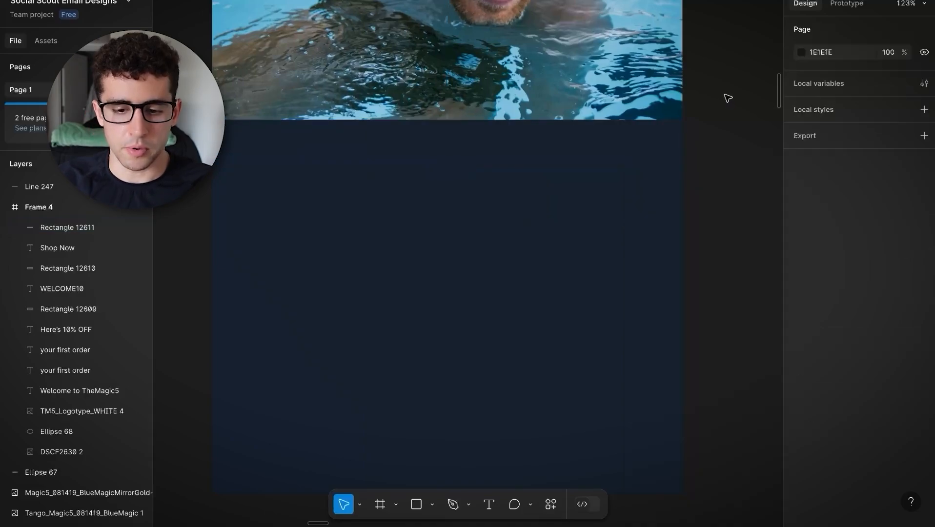
Step: Change the rectangle's fill to a linear gradient and rotate it to run vertically with the 17222E stop at the lower edge
{"action": "left_click", "coordinate": [496, 146]}
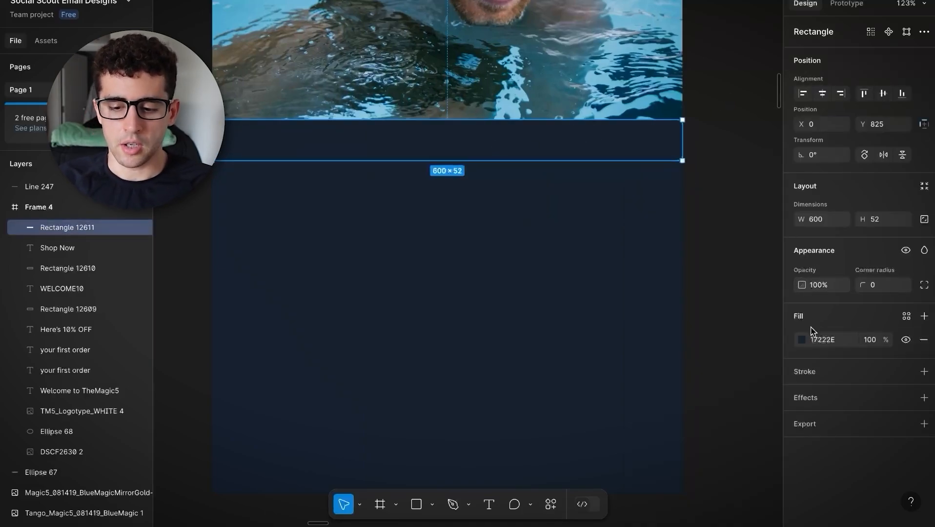
{"action": "left_click", "coordinate": [803, 339]}
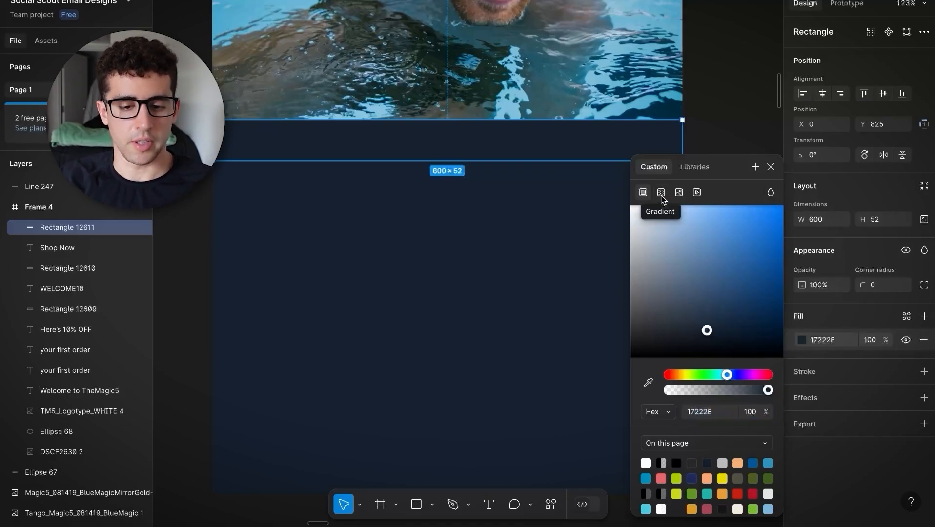
{"action": "left_click", "coordinate": [661, 194]}
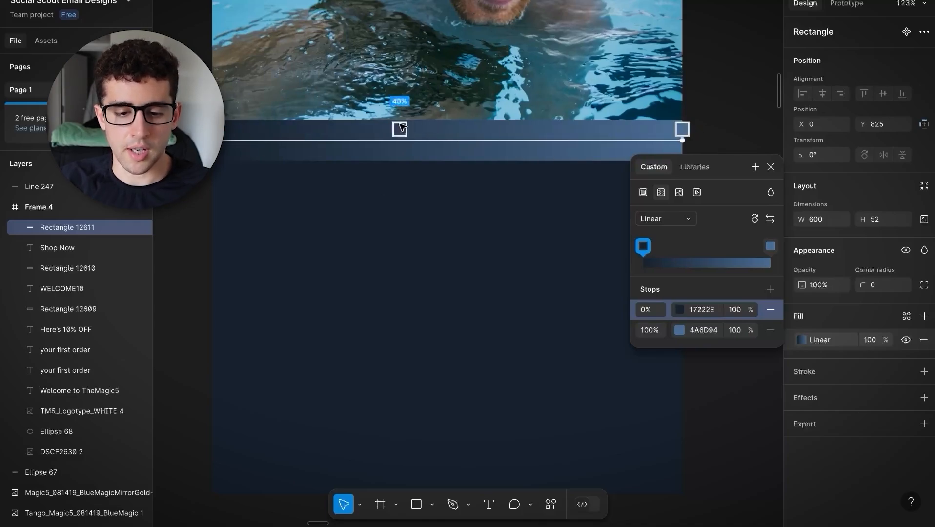
{"action": "left_click", "coordinate": [755, 220]}
{"action": "left_click", "coordinate": [754, 219]}
{"action": "left_click", "coordinate": [755, 219]}
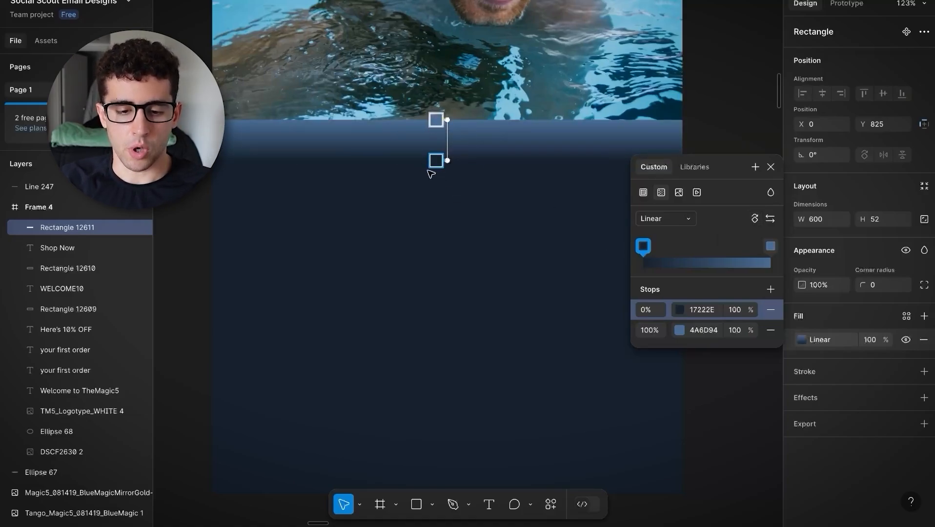
Step: Set the gradient's 0% stop to white FFFFFF with 0% opacity
{"action": "scroll", "coordinate": [506, 270], "scroll_direction": "left", "scroll_amount": 5}
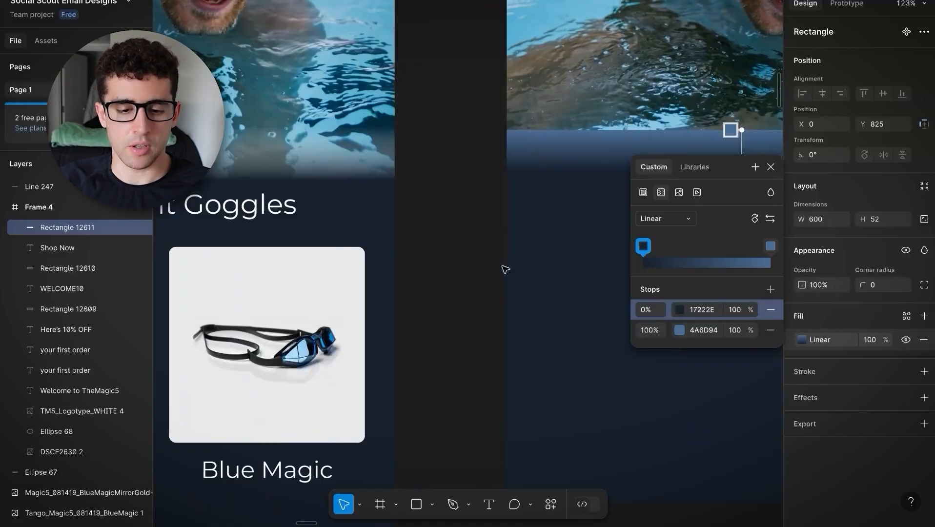
{"action": "scroll", "coordinate": [519, 191], "scroll_direction": "right", "scroll_amount": 10}
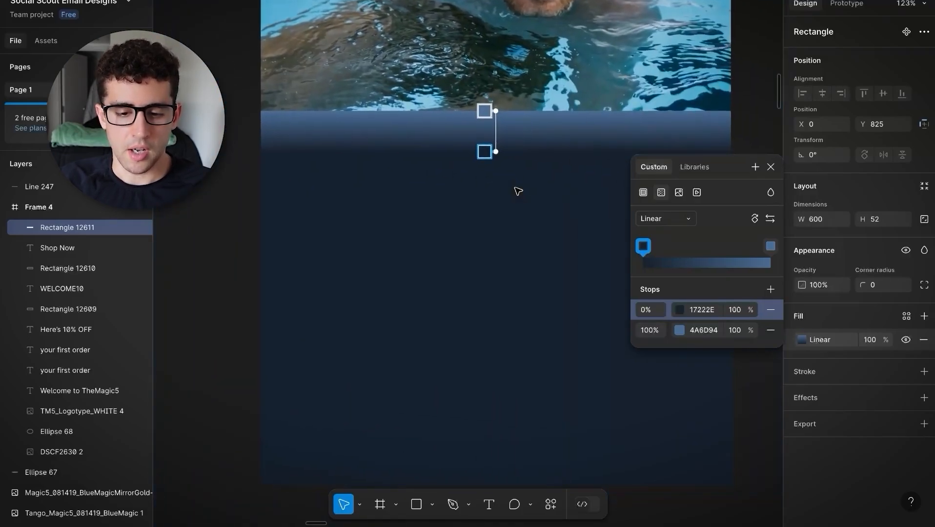
{"action": "left_click", "coordinate": [681, 310]}
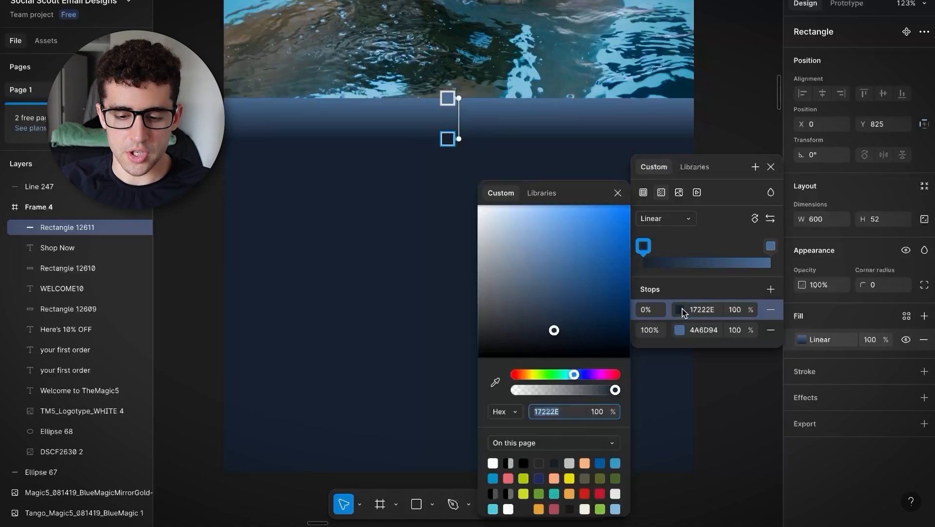
{"action": "left_click", "coordinate": [493, 463]}
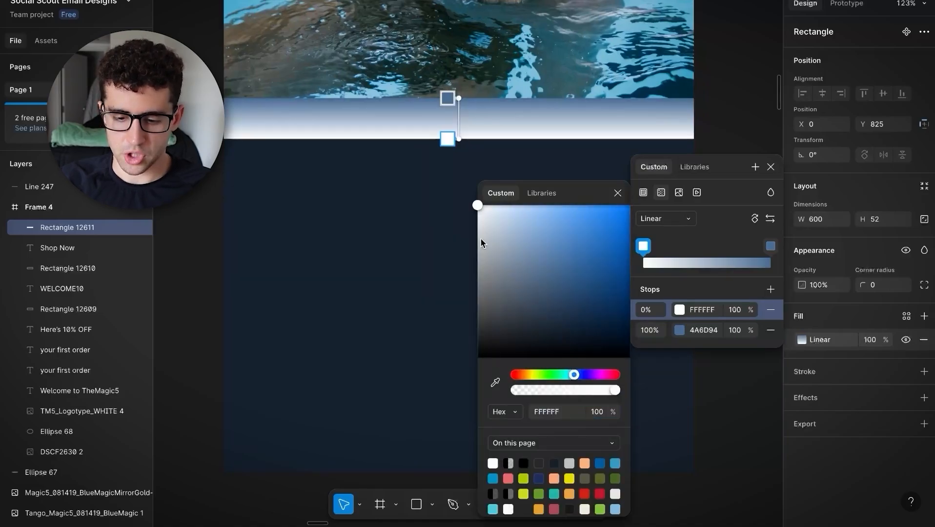
{"action": "left_click", "coordinate": [681, 310]}
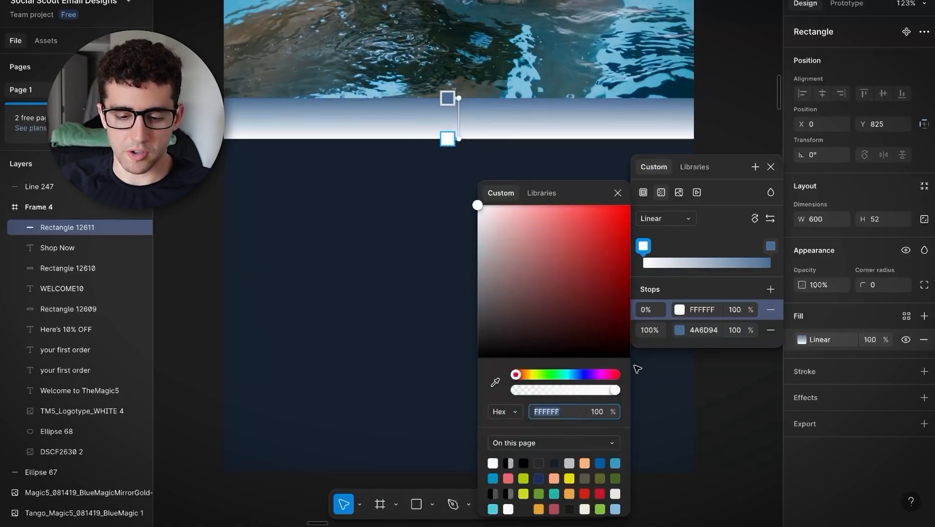
{"action": "left_click_drag", "start_coordinate": [610, 390], "coordinate": [513, 395]}
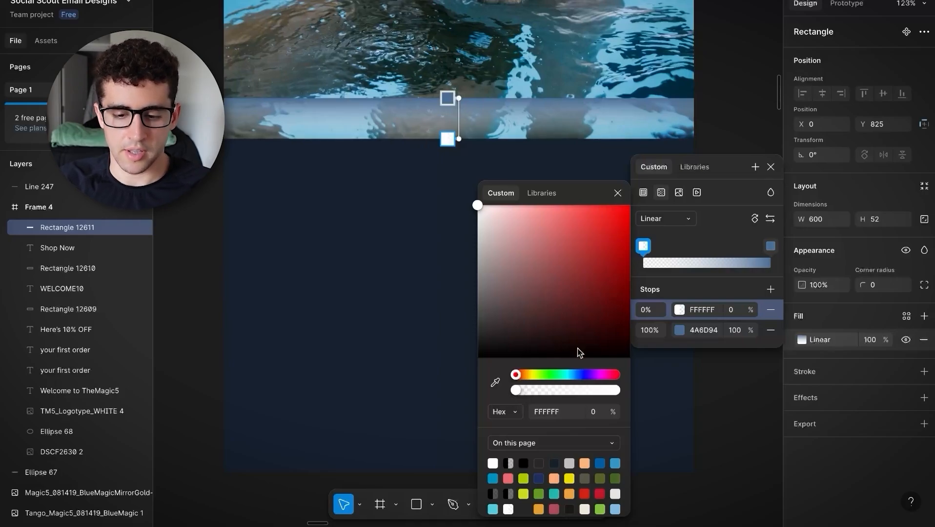
Step: Set the gradient's 100% stop to the dark navy 17222E from the page colours
{"action": "left_click", "coordinate": [680, 331]}
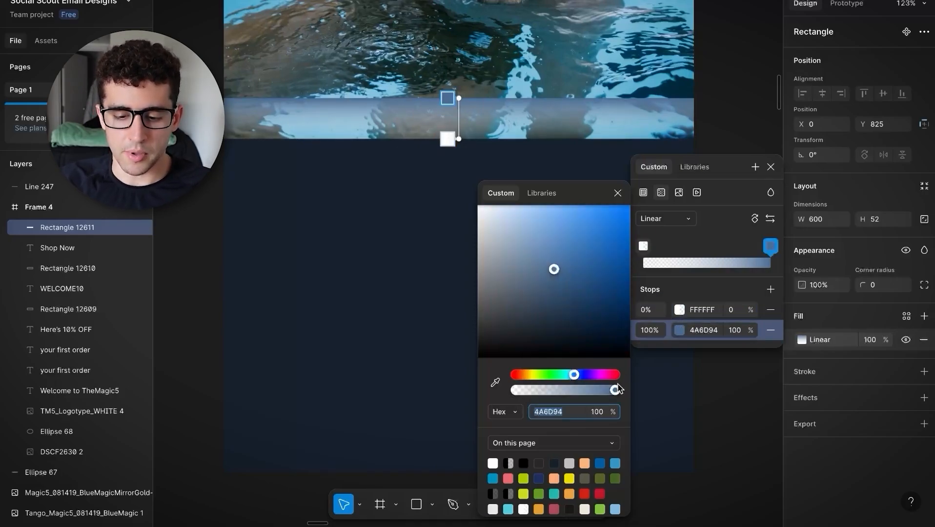
{"action": "mouse_move", "coordinate": [619, 388]}
{"action": "left_mouse_down"}
{"action": "mouse_move", "coordinate": [567, 391]}
{"action": "mouse_move", "coordinate": [628, 393]}
{"action": "left_mouse_up"}
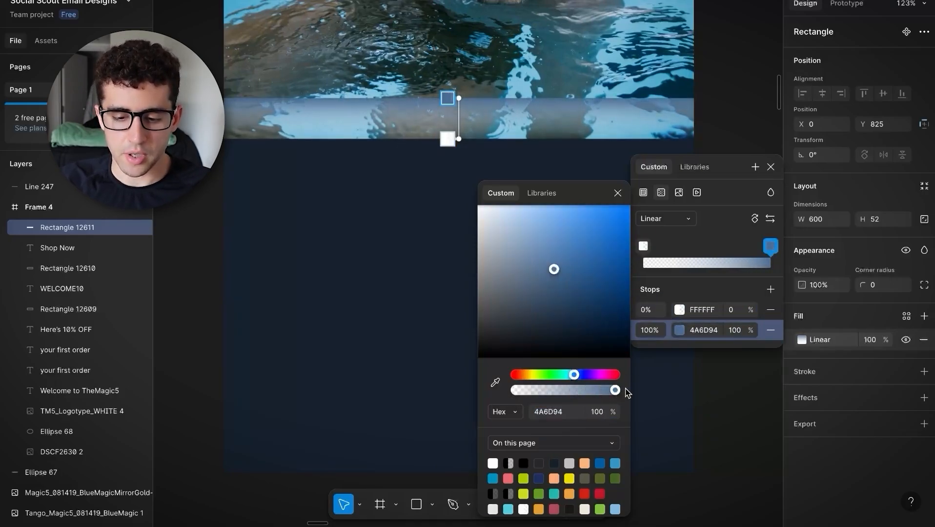
{"action": "left_click", "coordinate": [679, 332]}
{"action": "left_click", "coordinate": [681, 331]}
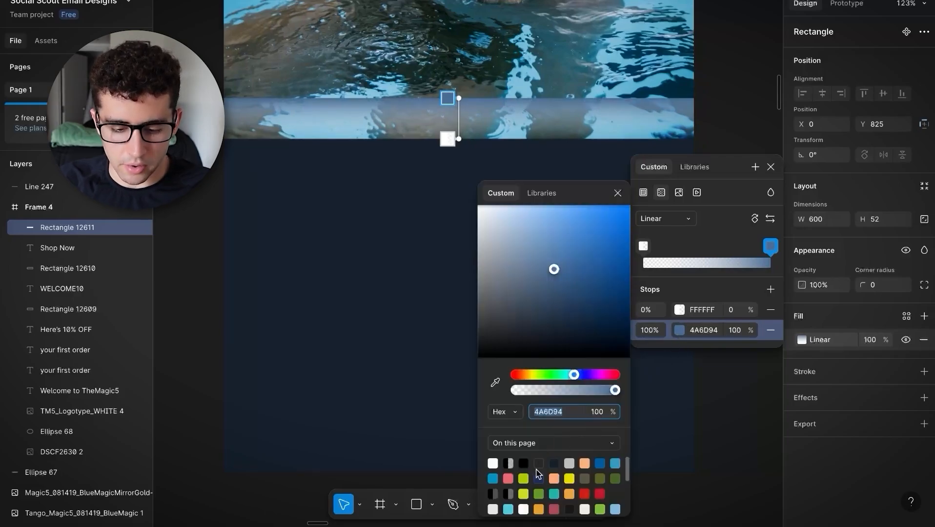
{"action": "left_click", "coordinate": [557, 464]}
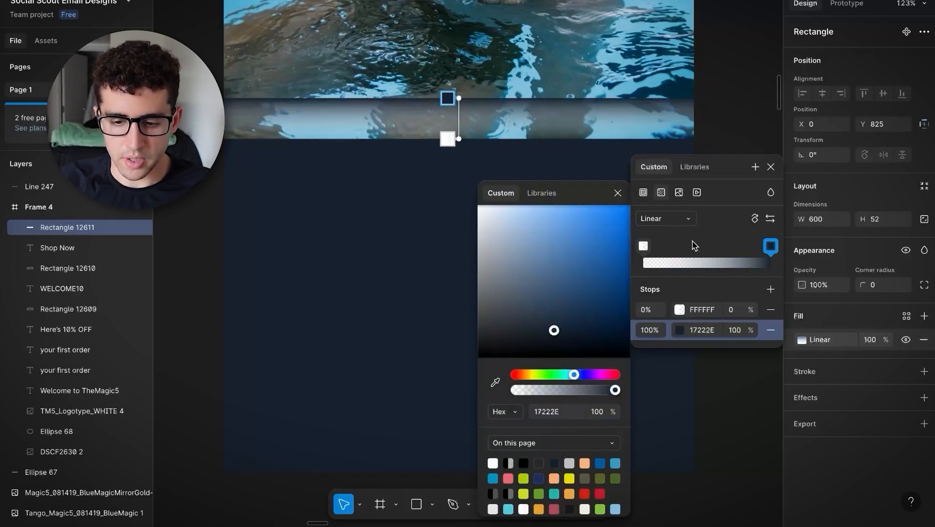
Step: Rotate the rectangle's gradient so the navy stop lies along its lower edge, and compare the fade with the original design
{"action": "left_click", "coordinate": [755, 218]}
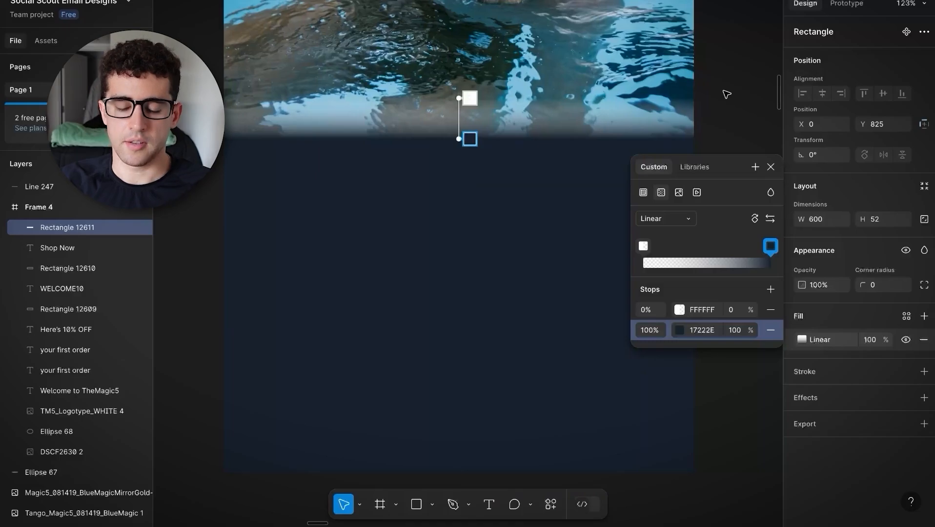
{"action": "scroll", "coordinate": [727, 94], "scroll_direction": "up", "scroll_amount": 1}
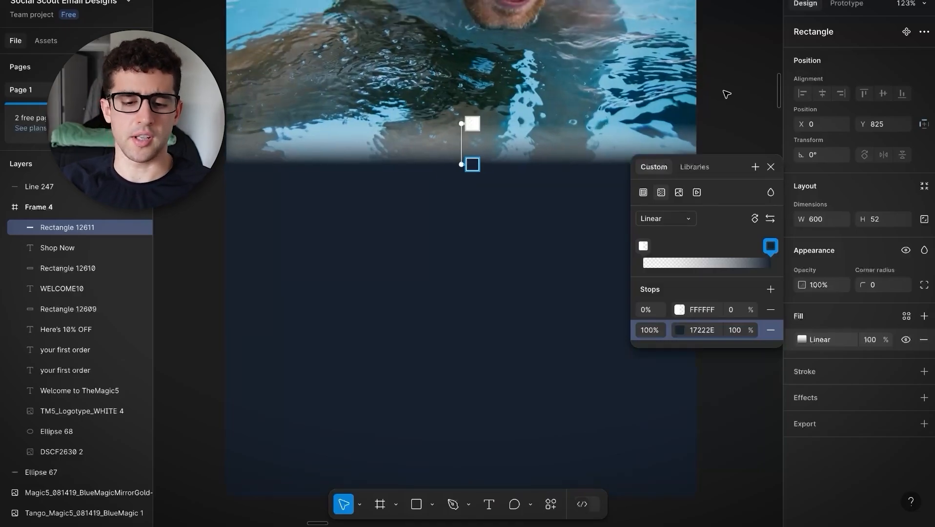
{"action": "key", "text": "Escape"}
{"action": "left_click", "coordinate": [726, 94]}
{"action": "scroll", "coordinate": [727, 94], "scroll_direction": "up", "scroll_amount": 1}
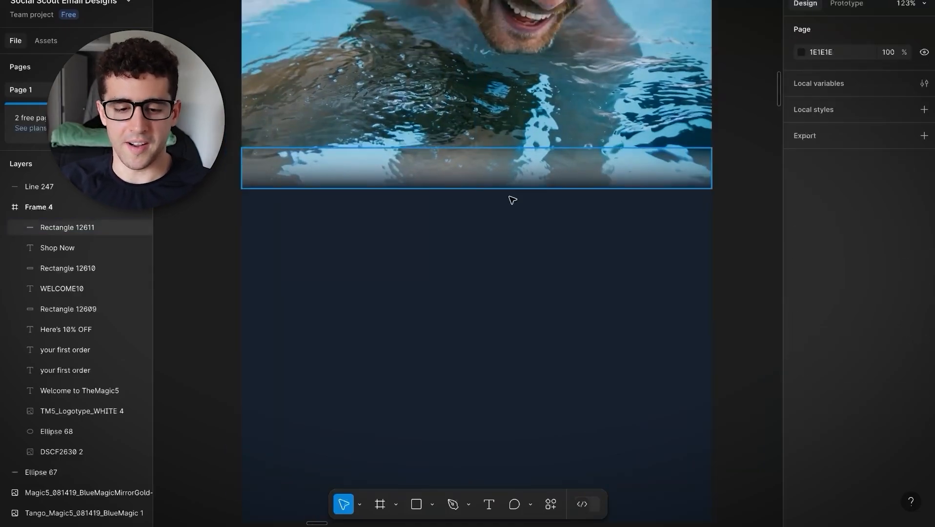
{"action": "scroll", "coordinate": [512, 200], "scroll_direction": "left", "scroll_amount": 8}
{"action": "scroll", "coordinate": [512, 200], "scroll_direction": "right", "scroll_amount": 8}
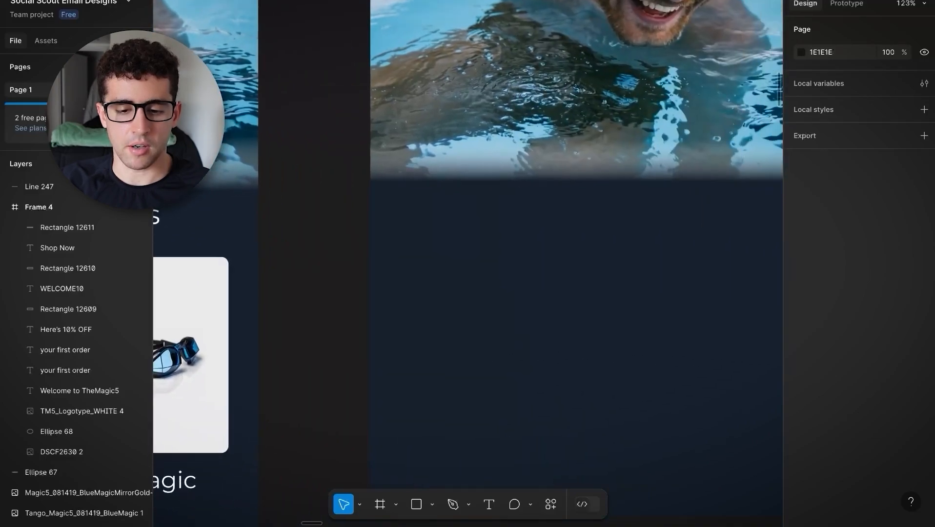
Step: Cycle the rectangle's gradient through its rotations and back to the navy stop at the lower edge
{"action": "left_click", "coordinate": [489, 176]}
{"action": "left_click", "coordinate": [801, 340]}
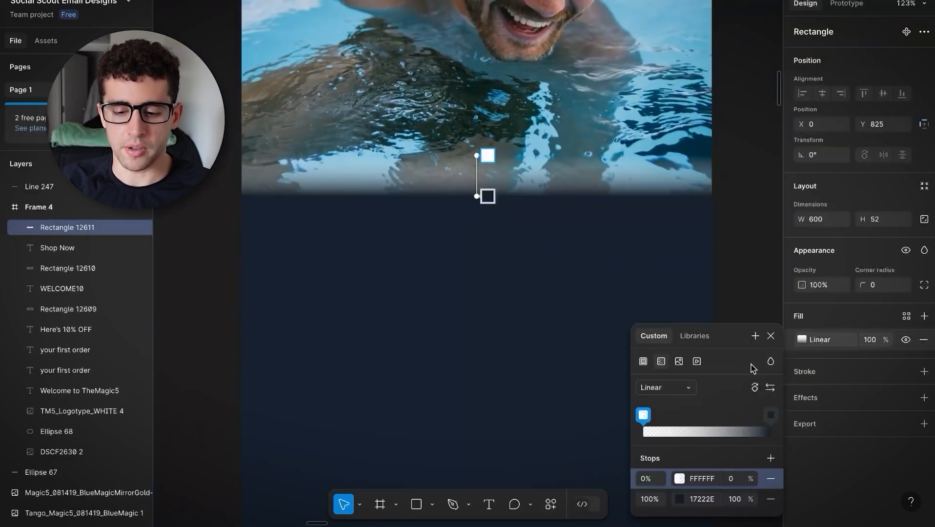
{"action": "left_click", "coordinate": [754, 387]}
{"action": "left_click", "coordinate": [755, 388]}
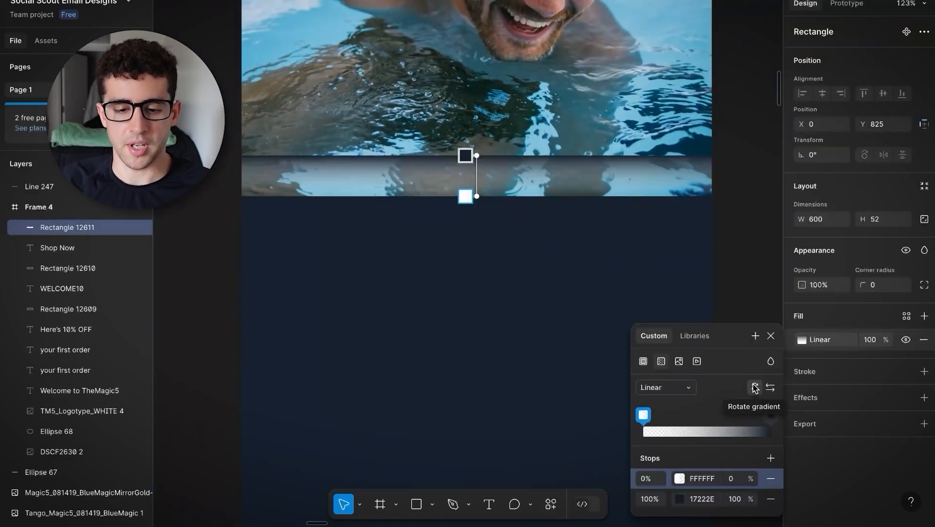
{"action": "left_click", "coordinate": [734, 214]}
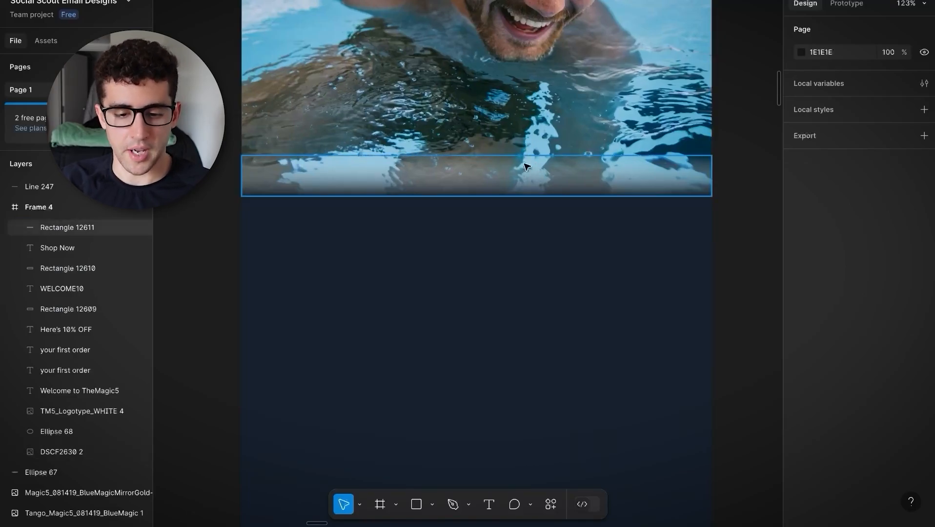
{"action": "left_click", "coordinate": [606, 177]}
{"action": "left_click", "coordinate": [802, 340]}
{"action": "left_click", "coordinate": [757, 387]}
{"action": "left_click", "coordinate": [757, 387]}
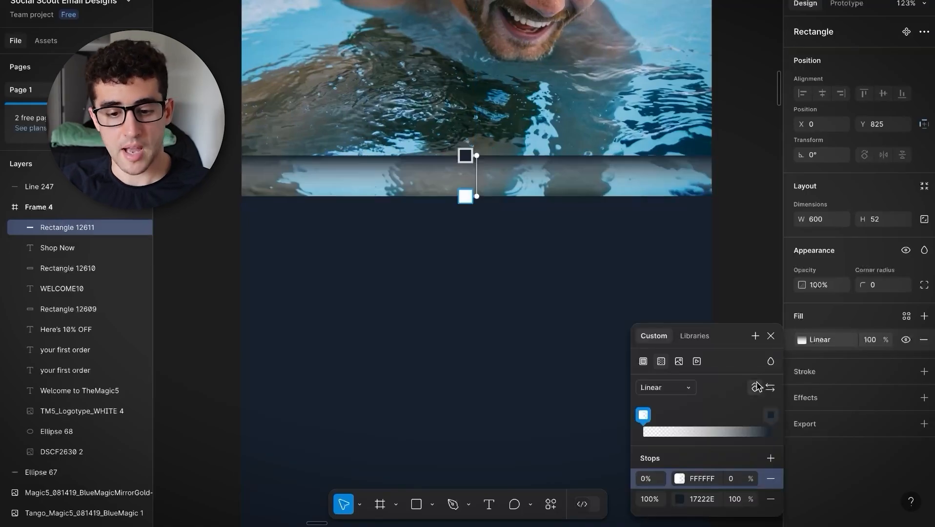
{"action": "left_click", "coordinate": [757, 387]}
{"action": "left_click", "coordinate": [756, 387]}
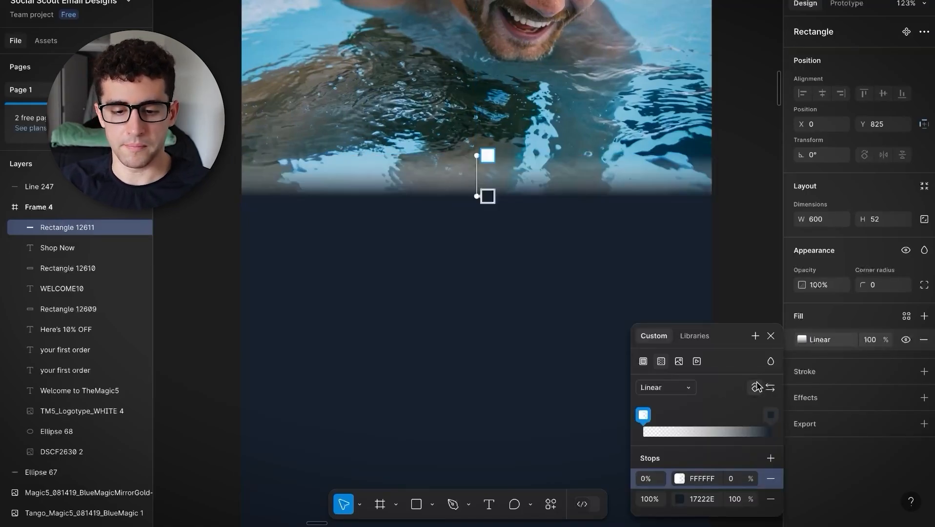
{"action": "left_click", "coordinate": [743, 175]}
Step: Duplicate the "Welcome to TheMagic5" text and place the copy just below the swimmer photo in Frame 4
{"action": "scroll", "coordinate": [568, 150], "scroll_direction": "down", "scroll_amount": 3}
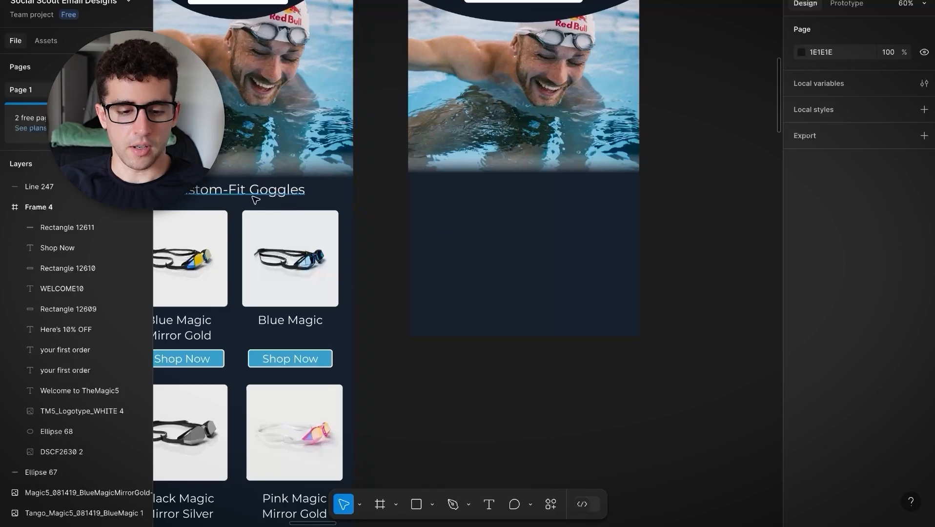
{"action": "scroll", "coordinate": [315, 200], "scroll_direction": "left", "scroll_amount": 2}
{"action": "scroll", "coordinate": [384, 244], "scroll_direction": "up", "scroll_amount": 3}
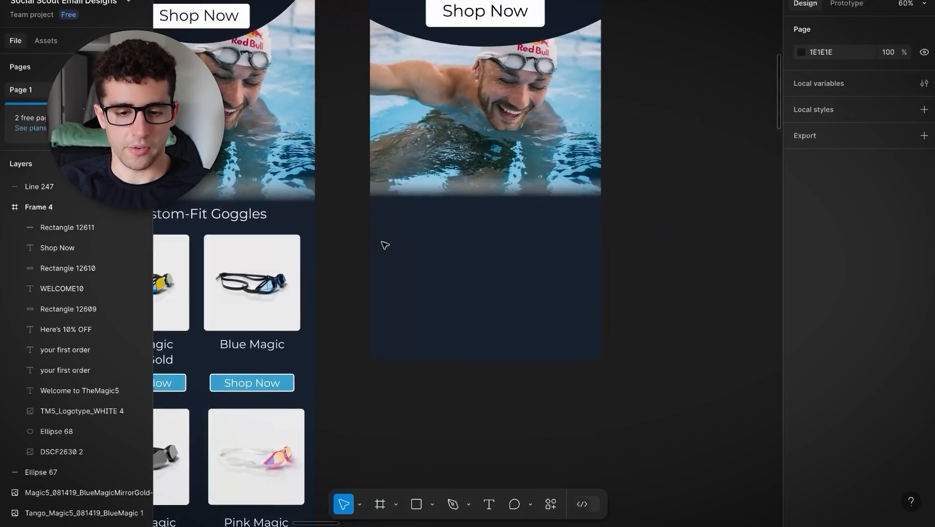
{"action": "scroll", "coordinate": [386, 245], "scroll_direction": "up", "scroll_amount": 2}
{"action": "left_click", "coordinate": [412, 42]}
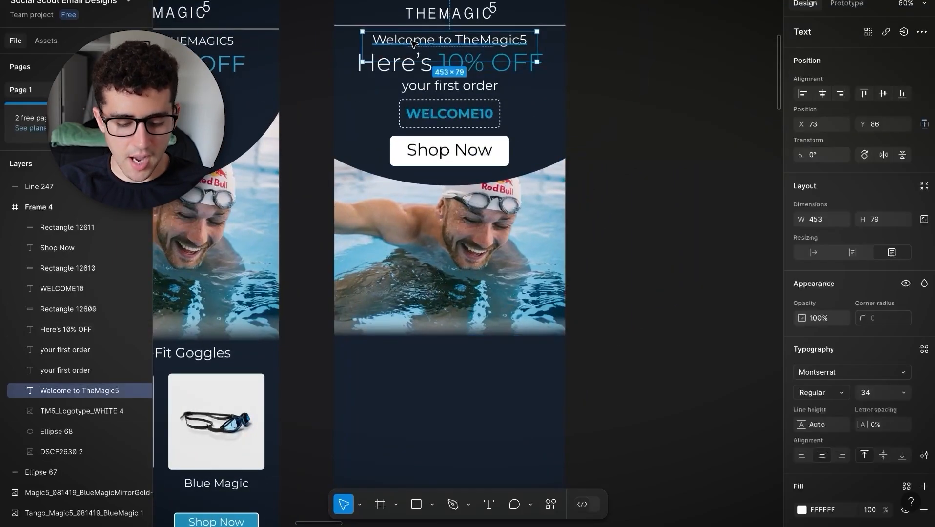
{"action": "left_click_drag", "start_coordinate": [413, 43], "coordinate": [429, 351]}
{"action": "scroll", "coordinate": [428, 350], "scroll_direction": "down", "scroll_amount": 2}
Step: Change the copied text below the swimmer photo to "Custom-Fit Goggles"
{"action": "double_click", "coordinate": [438, 291]}
{"action": "scroll", "coordinate": [438, 292], "scroll_direction": "left", "scroll_amount": 3}
{"action": "type", "text": "Cu"}
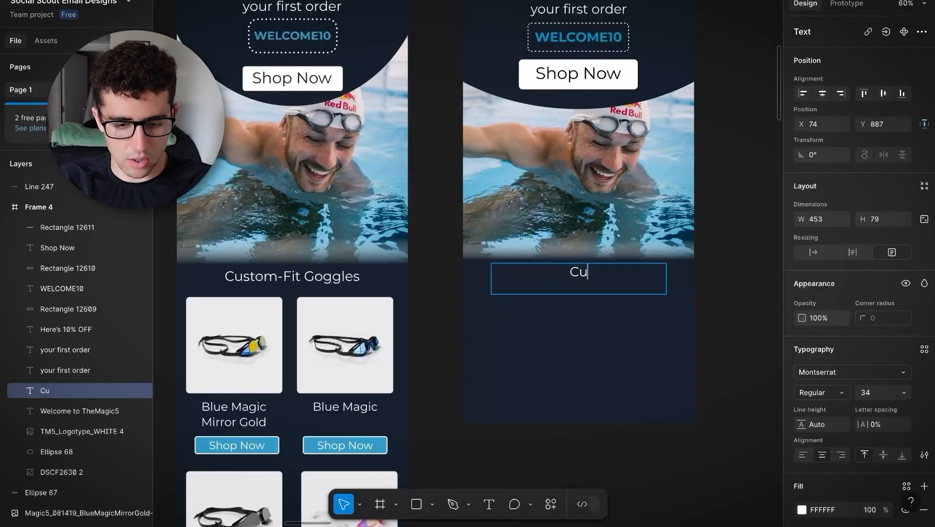
{"action": "type", "text": "stom-Fit Goggles"}
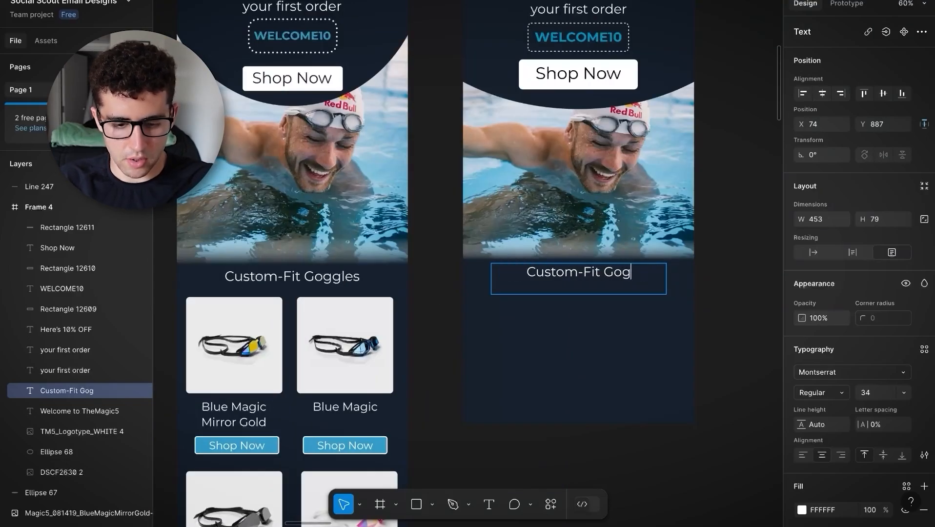
{"action": "key", "text": "Escape"}
{"action": "left_click", "coordinate": [719, 278]}
Step: Centre the "Custom-Fit Goggles" heading horizontally in Frame 4 and fine-tune its vertical spacing below the photo
{"action": "scroll", "coordinate": [683, 281], "scroll_direction": "up", "scroll_amount": 3, "text": "ctrl"}
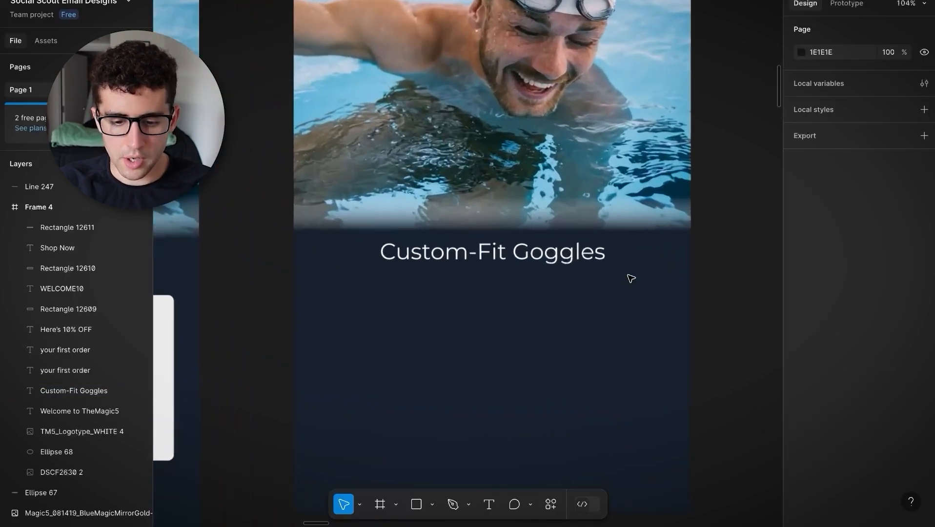
{"action": "left_click", "coordinate": [554, 259]}
{"action": "left_click_drag", "start_coordinate": [554, 259], "coordinate": [554, 255]}
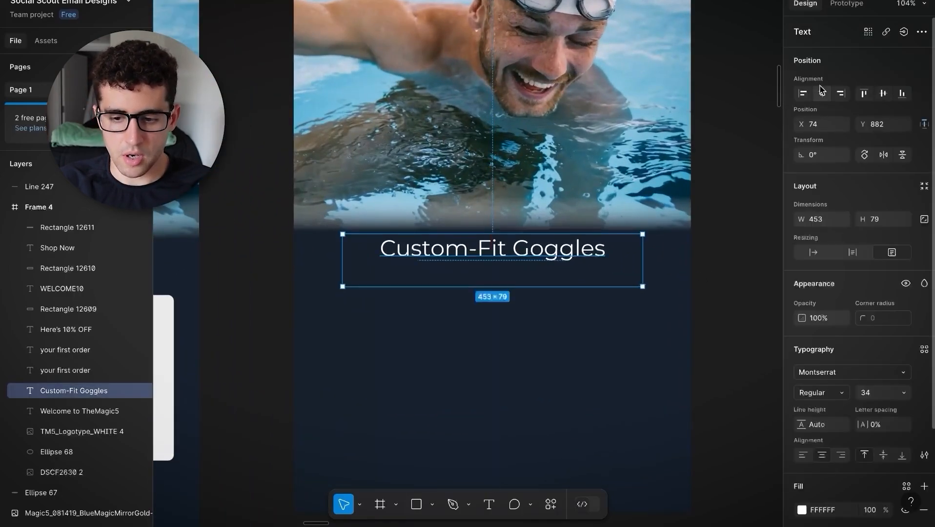
{"action": "left_click", "coordinate": [824, 93]}
{"action": "left_click", "coordinate": [756, 171]}
{"action": "left_click_drag", "start_coordinate": [597, 235], "coordinate": [596, 239]}
{"action": "left_click", "coordinate": [758, 211]}
Step: Move the Blue Magic Mirror Gold and Blue Magic goggle images into Frame 4, side by side below the heading at X 23 and X 326, Y 956
{"action": "scroll", "coordinate": [385, 170], "scroll_direction": "down", "scroll_amount": 5, "text": "ctrl"}
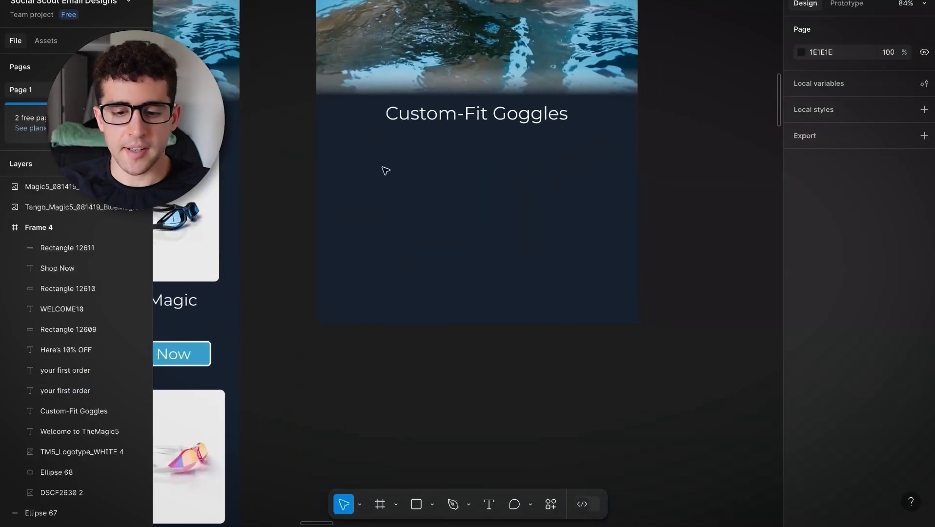
{"action": "scroll", "coordinate": [386, 171], "scroll_direction": "left", "scroll_amount": 10}
{"action": "left_click_drag", "start_coordinate": [258, 119], "coordinate": [550, 164]}
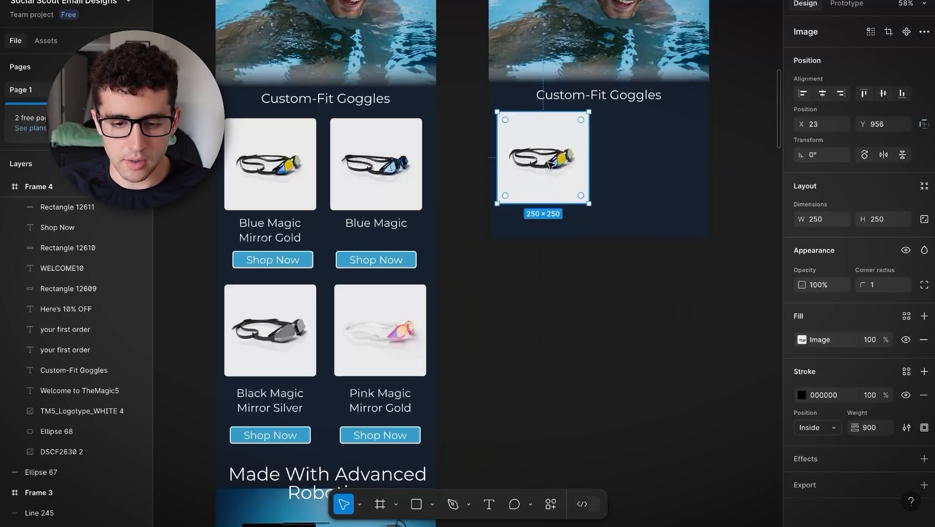
{"action": "scroll", "coordinate": [550, 165], "scroll_direction": "left", "scroll_amount": 5}
{"action": "scroll", "coordinate": [658, 175], "scroll_direction": "right", "scroll_amount": 8}
{"action": "left_click_drag", "start_coordinate": [277, 129], "coordinate": [593, 175]}
{"action": "left_click", "coordinate": [687, 175]}
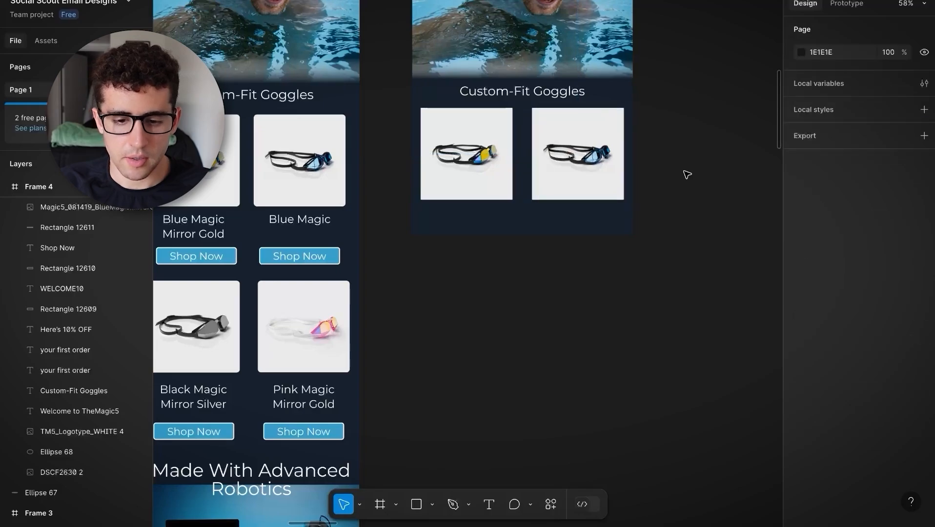
Step: Round the corners of both goggle images in Frame 4 with a corner radius of 10
{"action": "left_click", "coordinate": [467, 161]}
{"action": "scroll", "coordinate": [476, 144], "scroll_direction": "up", "scroll_amount": 5}
{"action": "left_click", "coordinate": [306, 92]}
{"action": "left_click", "coordinate": [428, 142]}
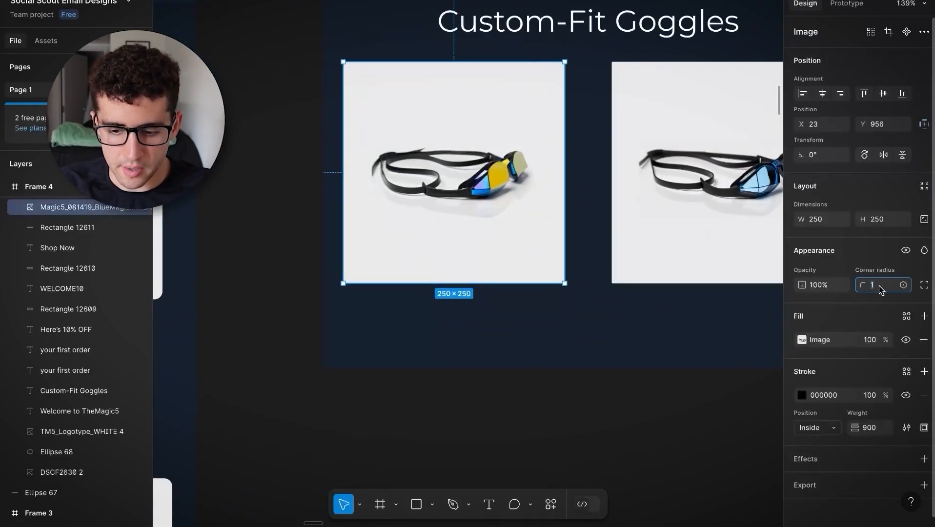
{"action": "left_click", "coordinate": [738, 142]}
{"action": "left_click", "coordinate": [882, 286]}
{"action": "type", "text": "1"}
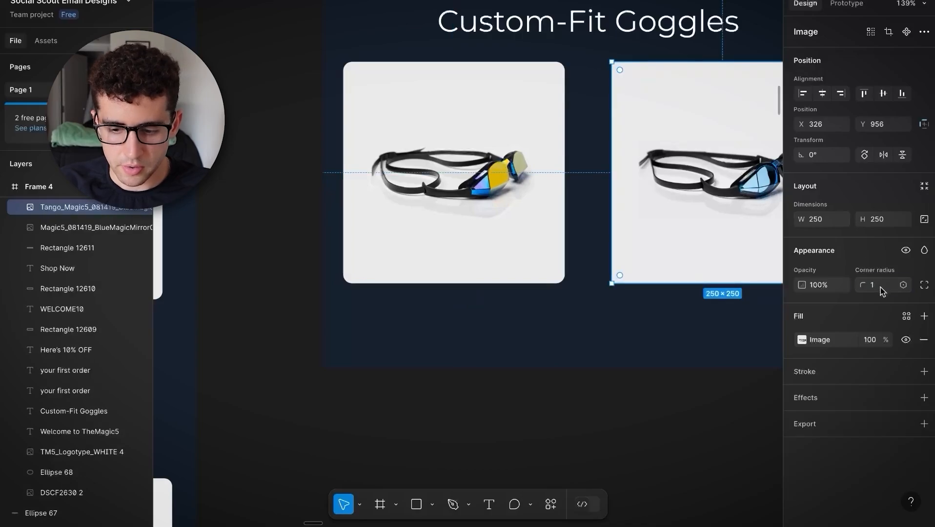
{"action": "type", "text": "0"}
{"action": "left_click", "coordinate": [254, 173]}
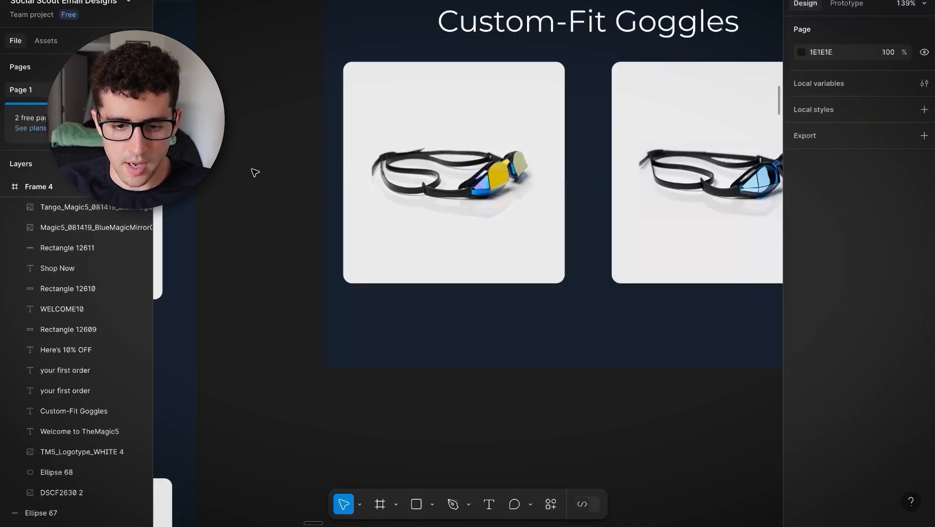
Step: Duplicate the upper "your first order" text in Frame 4 and place the copy beneath the first goggle image
{"action": "scroll", "coordinate": [253, 173], "scroll_direction": "down", "scroll_amount": 5}
{"action": "scroll", "coordinate": [368, 266], "scroll_direction": "up", "scroll_amount": 3}
{"action": "scroll", "coordinate": [367, 266], "scroll_direction": "left", "scroll_amount": 3}
{"action": "scroll", "coordinate": [244, 279], "scroll_direction": "right", "scroll_amount": 8}
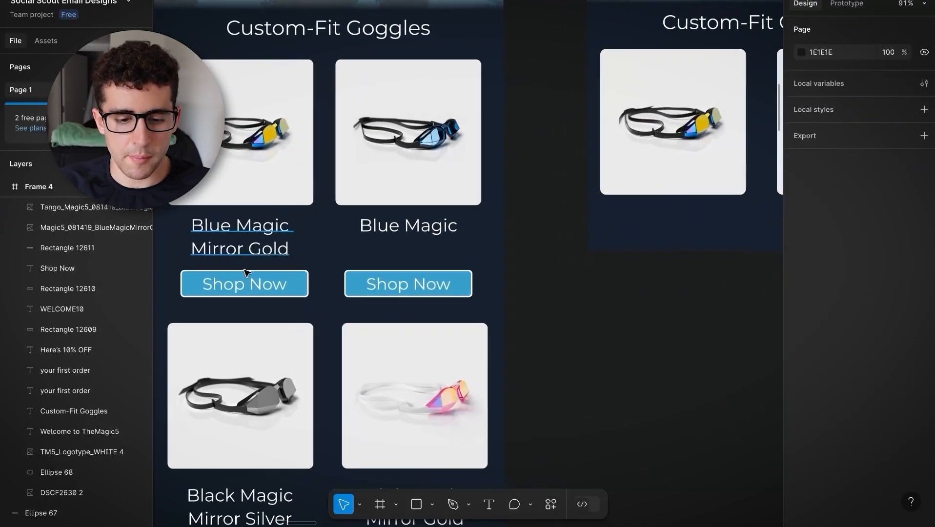
{"action": "scroll", "coordinate": [236, 287], "scroll_direction": "down", "scroll_amount": 2}
{"action": "scroll", "coordinate": [236, 288], "scroll_direction": "up", "scroll_amount": 3}
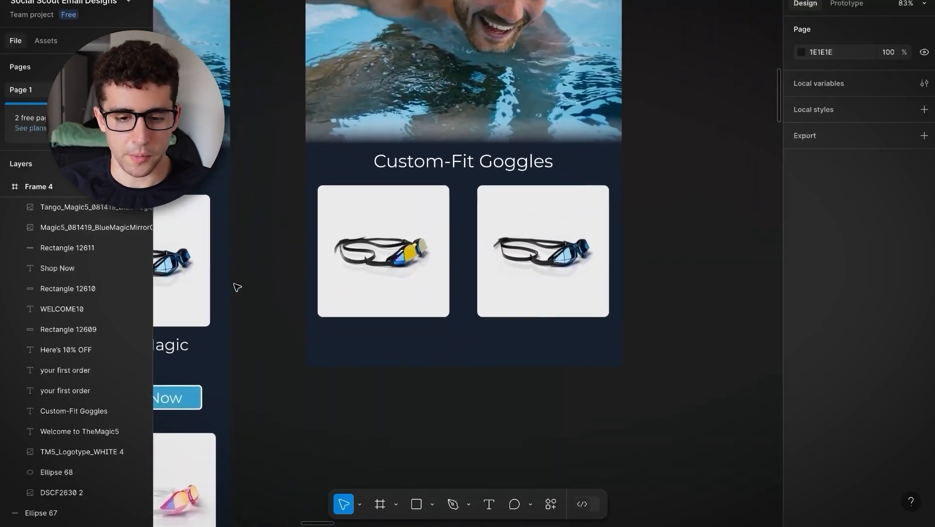
{"action": "scroll", "coordinate": [317, 244], "scroll_direction": "down", "scroll_amount": 5}
{"action": "left_click", "coordinate": [420, 30]}
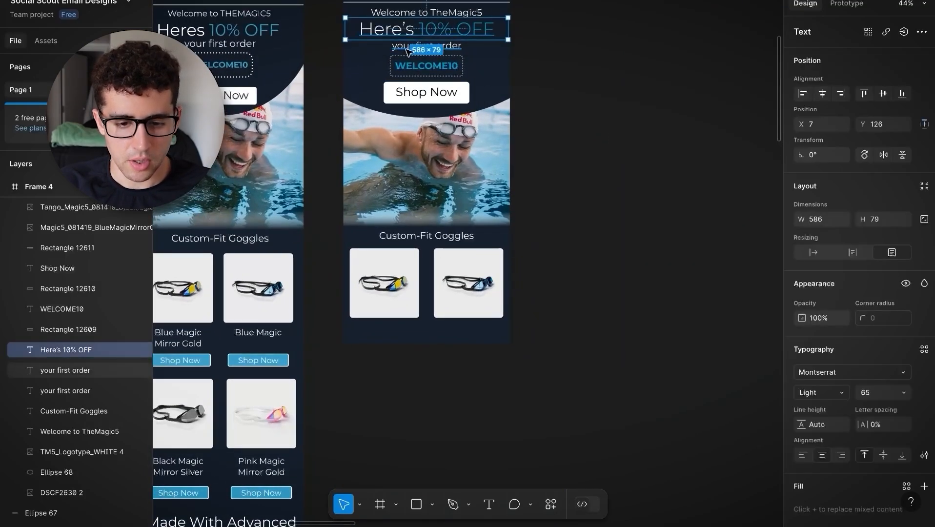
{"action": "left_click", "coordinate": [414, 47]}
{"action": "left_click_drag", "start_coordinate": [414, 46], "coordinate": [380, 338]}
Step: Change the text beneath the first goggle image to "Blue Magic Mirror Gold"
{"action": "key", "text": "Return"}
{"action": "type", "text": "Blue Magic Mirror Gol"}
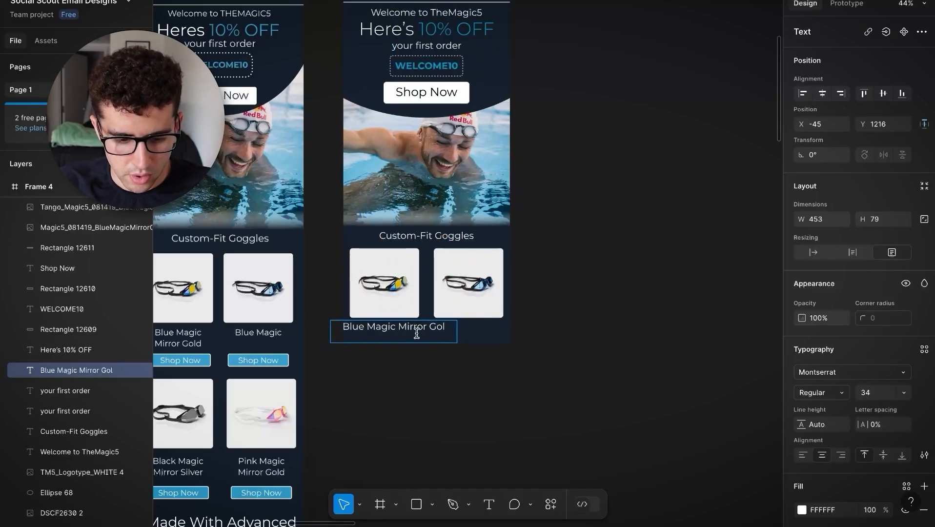
{"action": "type", "text": "d"}
{"action": "key", "text": "Escape"}
Step: Narrow the "Blue Magic Mirror Gold" text box to about 247 wide so the caption wraps onto two lines
{"action": "scroll", "coordinate": [448, 371], "scroll_direction": "up", "scroll_amount": 5}
{"action": "left_click", "coordinate": [522, 302]}
{"action": "left_click", "coordinate": [497, 288]}
{"action": "left_click_drag", "start_coordinate": [523, 286], "coordinate": [429, 286]}
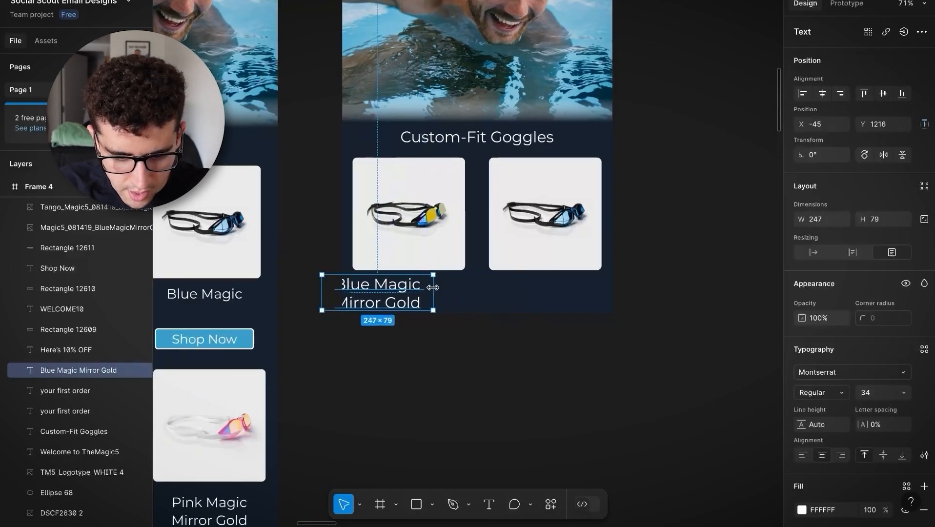
{"action": "left_click", "coordinate": [417, 355]}
Step: Extend Frame 4 downward to make room for more content below the goggle images
{"action": "scroll", "coordinate": [470, 303], "scroll_direction": "up", "scroll_amount": 5}
{"action": "scroll", "coordinate": [473, 301], "scroll_direction": "down", "scroll_amount": 4}
{"action": "left_click", "coordinate": [394, 53]}
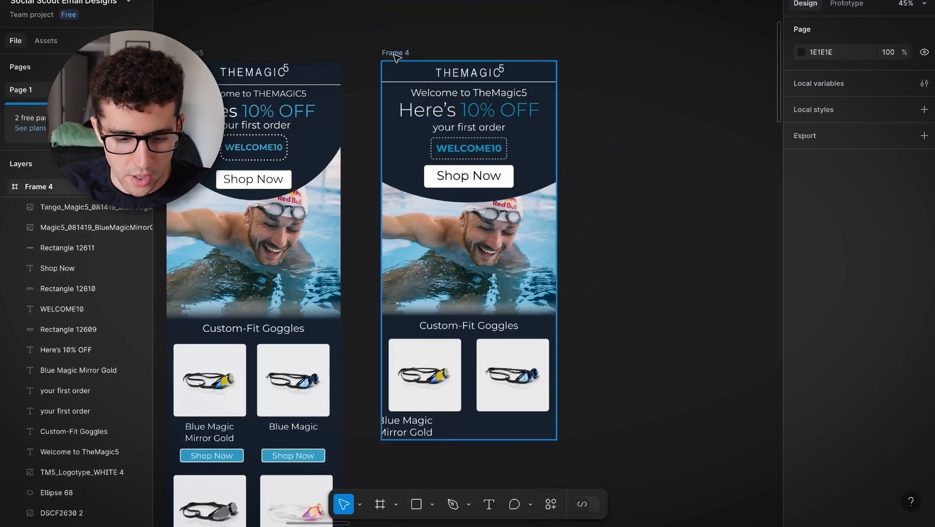
{"action": "scroll", "coordinate": [446, 220], "scroll_direction": "down", "scroll_amount": 3}
{"action": "scroll", "coordinate": [447, 219], "scroll_direction": "up", "scroll_amount": 5}
{"action": "scroll", "coordinate": [448, 218], "scroll_direction": "down", "scroll_amount": 5}
{"action": "left_click_drag", "start_coordinate": [462, 194], "coordinate": [464, 526]}
Step: Position the "Blue Magic Mirror Gold" caption centred under the first goggle image, at X 25, Y 1214, with a width of 248
{"action": "mouse_move", "coordinate": [349, 88]}
{"action": "left_mouse_down"}
{"action": "mouse_move", "coordinate": [400, 97]}
{"action": "mouse_move", "coordinate": [350, 89]}
{"action": "left_mouse_up"}
{"action": "left_click", "coordinate": [421, 104]}
{"action": "scroll", "coordinate": [421, 104], "scroll_direction": "down", "scroll_amount": 1}
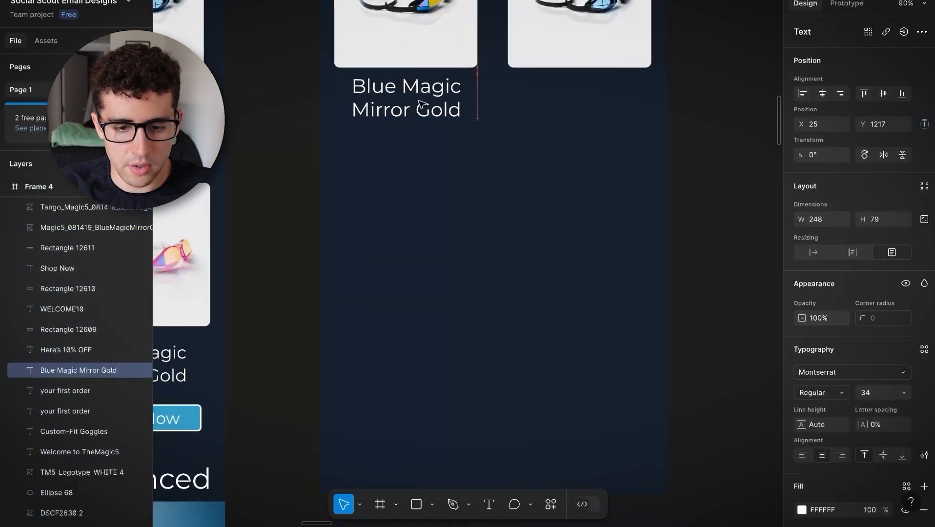
{"action": "left_click", "coordinate": [251, 99]}
{"action": "scroll", "coordinate": [251, 102], "scroll_direction": "down", "scroll_amount": 2}
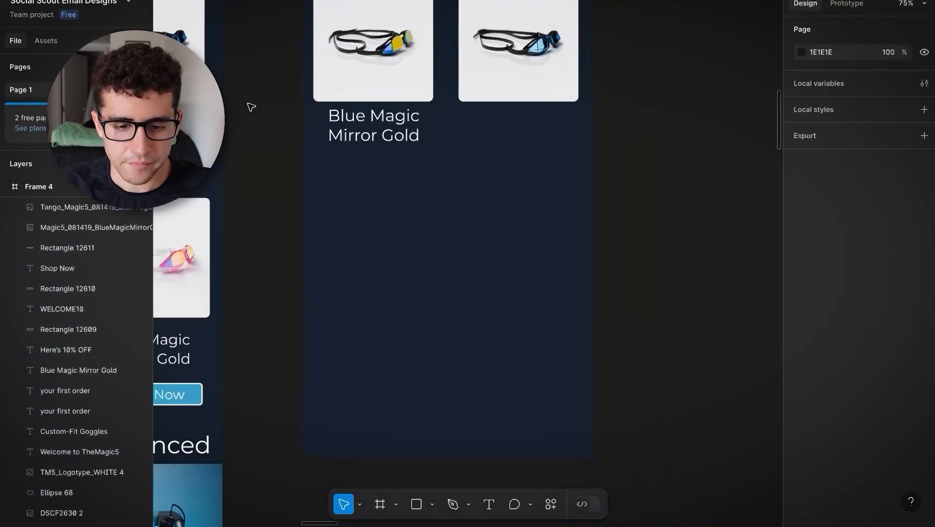
{"action": "scroll", "coordinate": [251, 105], "scroll_direction": "left", "scroll_amount": 6}
{"action": "scroll", "coordinate": [251, 104], "scroll_direction": "right", "scroll_amount": 8}
{"action": "left_click", "coordinate": [324, 139]}
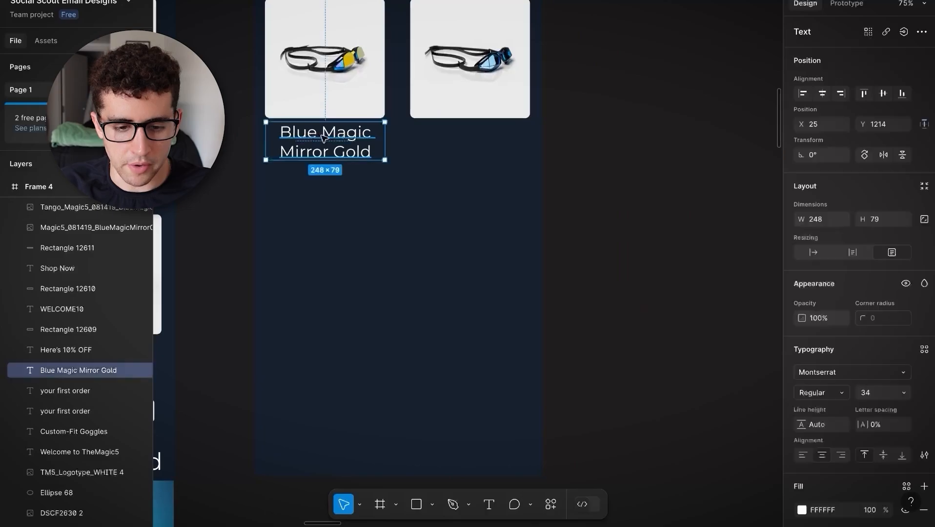
Step: Set the font size of the "Blue Magic Mirror Gold" caption to 32
{"action": "double_click", "coordinate": [324, 138]}
{"action": "type", "text": "3"}
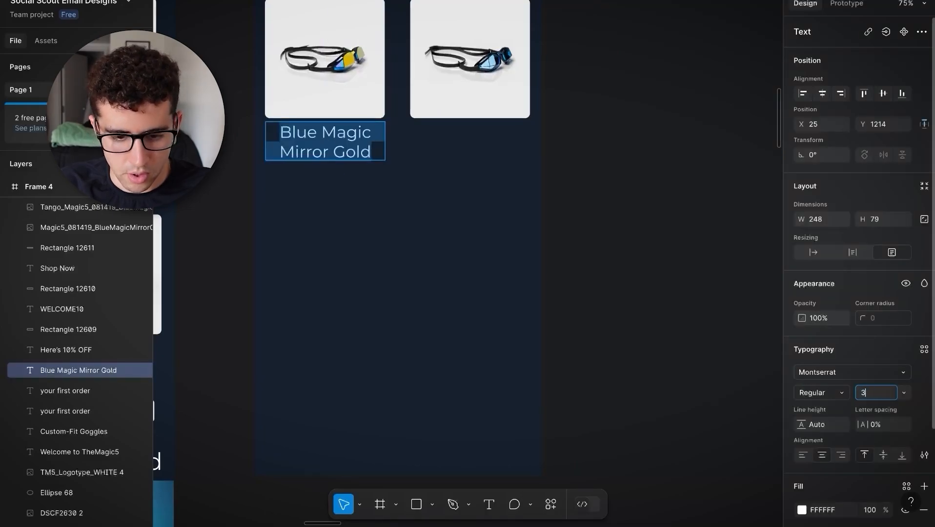
{"action": "type", "text": "2"}
{"action": "key", "text": "Return"}
{"action": "left_click", "coordinate": [690, 176]}
{"action": "scroll", "coordinate": [568, 178], "scroll_direction": "down", "scroll_amount": 3}
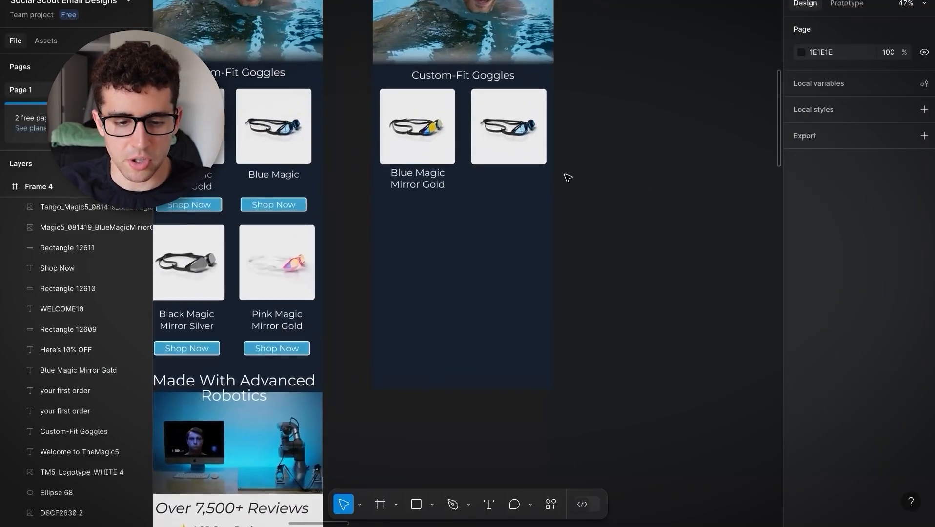
Step: Duplicate the first caption beneath the second goggle image and change the copy's text to "Blue Magic"
{"action": "left_click", "coordinate": [411, 186]}
{"action": "left_click_drag", "start_coordinate": [412, 186], "coordinate": [503, 187]}
{"action": "double_click", "coordinate": [504, 187]}
{"action": "type", "text": "Blue Magic"}
{"action": "key", "text": "Escape"}
{"action": "left_click", "coordinate": [620, 178]}
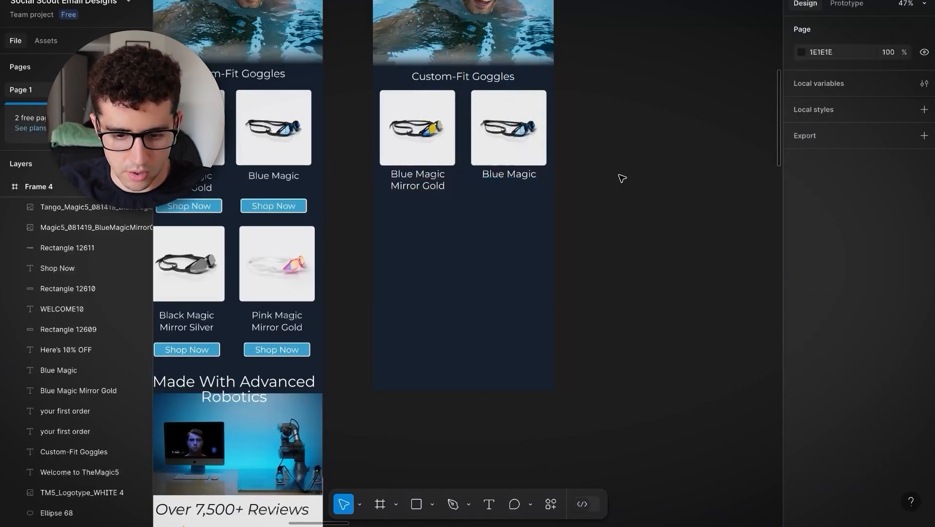
{"action": "scroll", "coordinate": [469, 205], "scroll_direction": "up", "scroll_amount": 1}
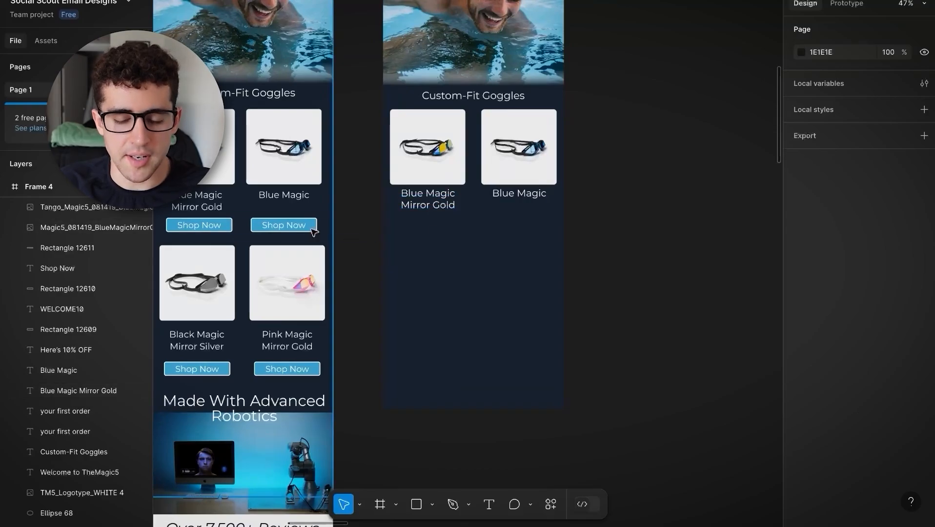
{"action": "scroll", "coordinate": [432, 208], "scroll_direction": "up", "scroll_amount": 2}
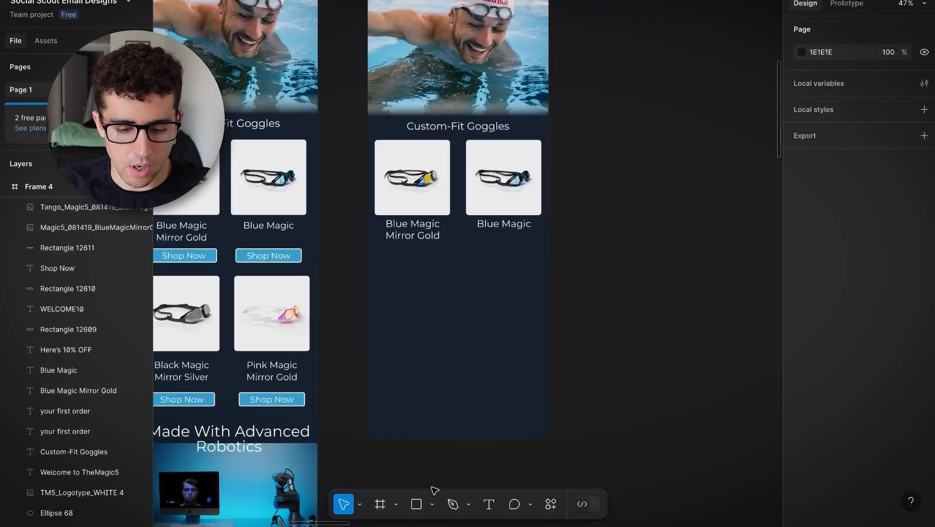
Step: Draw a button rectangle about 220 × 57 below the "Blue Magic Mirror Gold" caption and fill it with blue 0096C5
{"action": "left_click", "coordinate": [419, 496]}
{"action": "left_click_drag", "start_coordinate": [377, 249], "coordinate": [448, 268]}
{"action": "scroll", "coordinate": [427, 268], "scroll_direction": "up", "scroll_amount": 1}
{"action": "scroll", "coordinate": [427, 267], "scroll_direction": "up", "scroll_amount": 3}
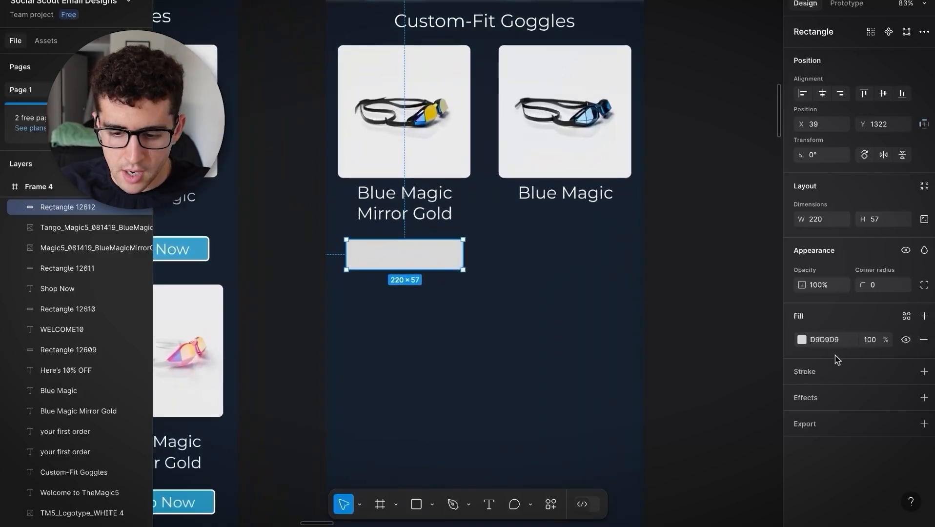
{"action": "left_click", "coordinate": [802, 340]}
{"action": "left_click", "coordinate": [647, 478]}
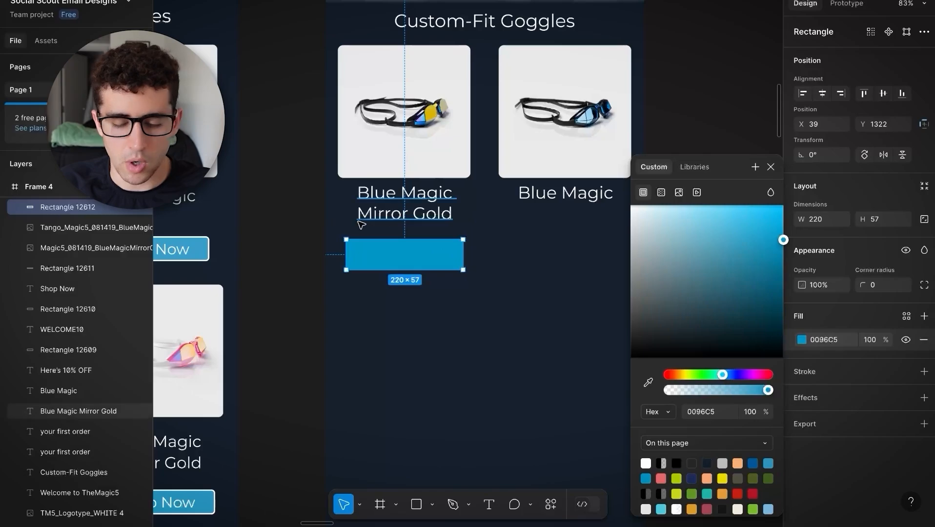
{"action": "scroll", "coordinate": [361, 224], "scroll_direction": "left", "scroll_amount": 1}
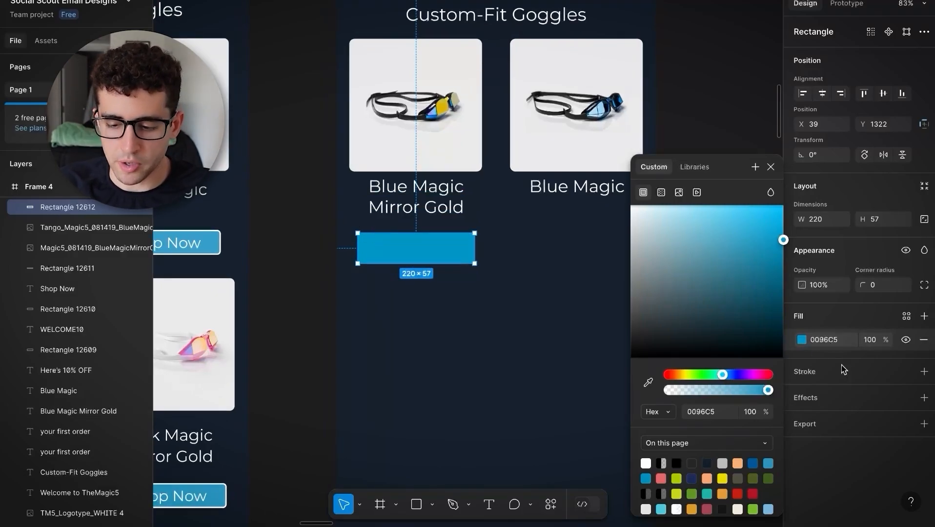
Step: Add a white FFFFFF inside stroke with a weight of 3 to the blue button rectangle
{"action": "left_click", "coordinate": [925, 372]}
{"action": "scroll", "coordinate": [257, 264], "scroll_direction": "up", "scroll_amount": 3}
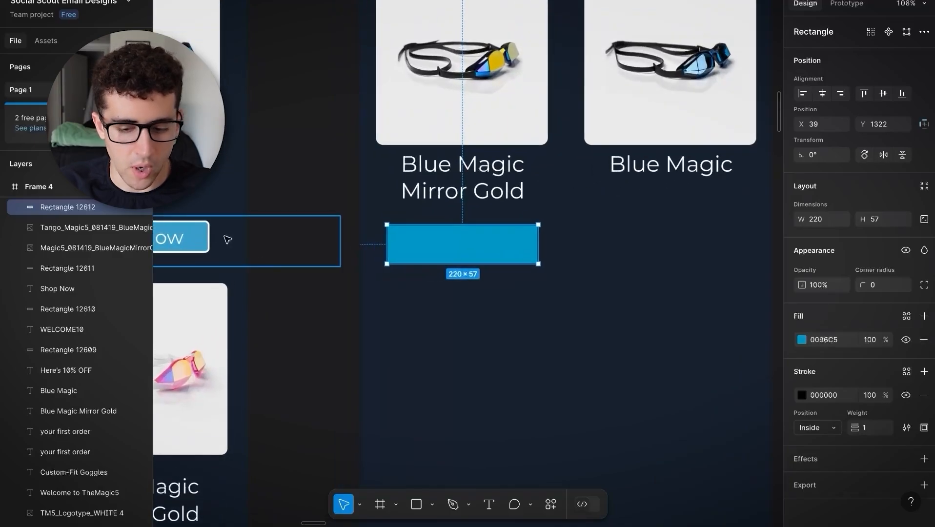
{"action": "left_click", "coordinate": [803, 396]}
{"action": "left_click", "coordinate": [645, 463]}
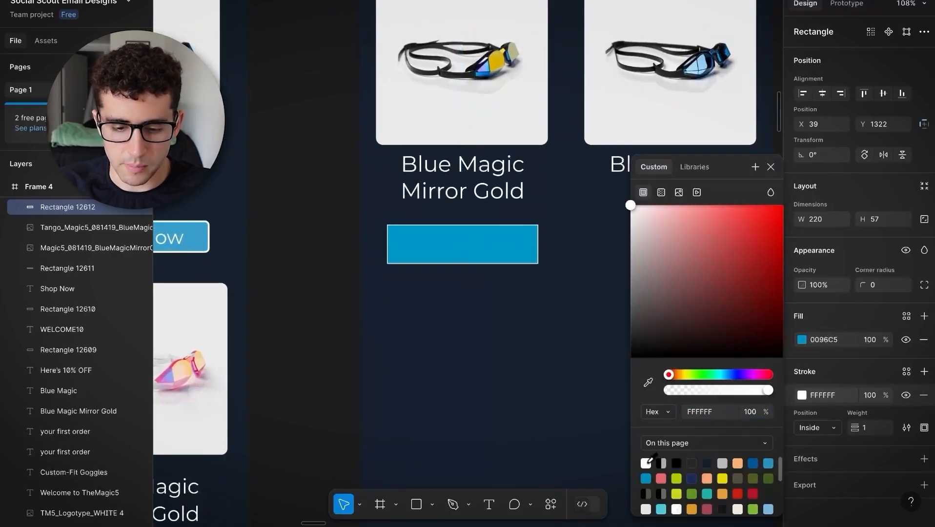
{"action": "left_click", "coordinate": [866, 429]}
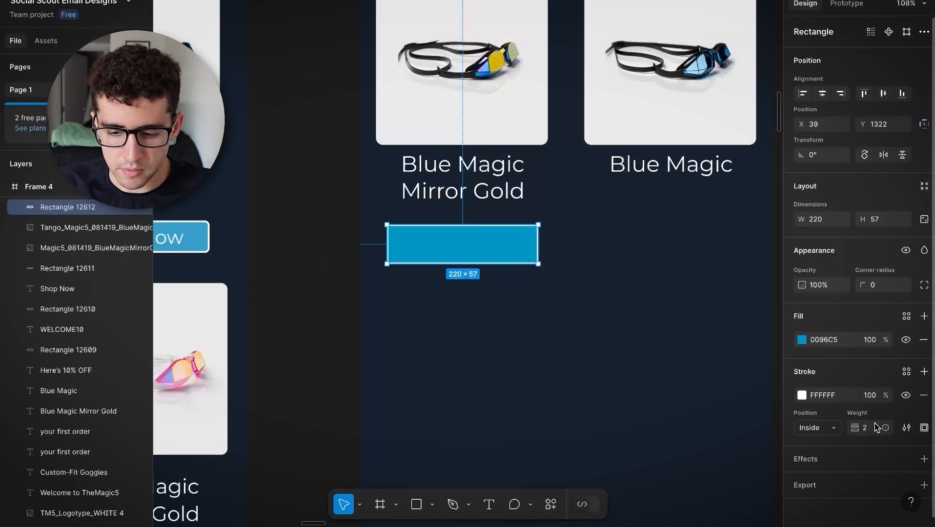
{"action": "left_click", "coordinate": [293, 237]}
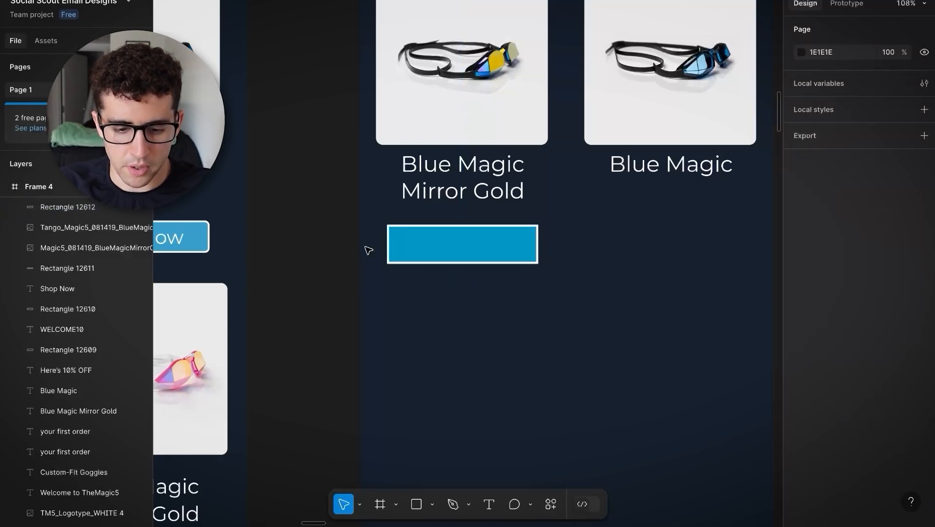
Step: Round the blue button's corners to a radius of 10 and move it up closer to the caption, to Y 1301
{"action": "left_click", "coordinate": [405, 248]}
{"action": "left_click", "coordinate": [883, 289]}
{"action": "type", "text": "10"}
{"action": "key", "text": "Return"}
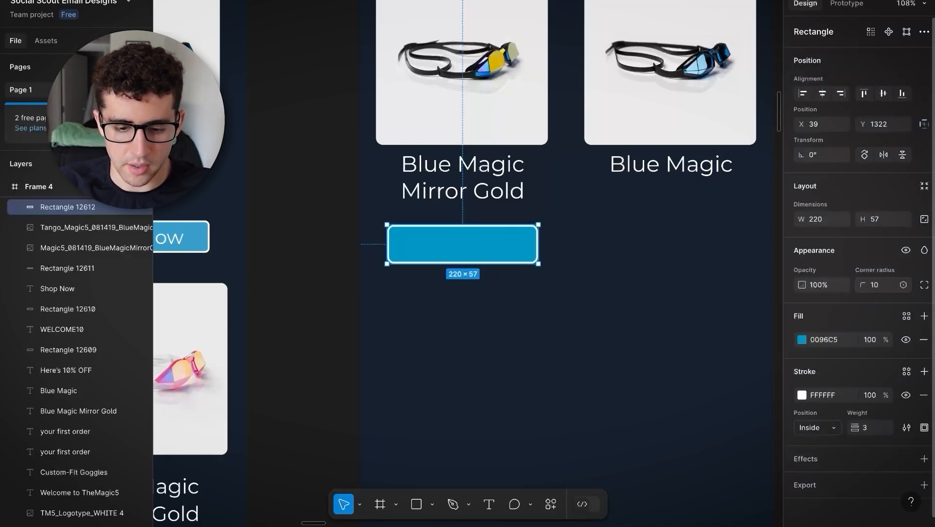
{"action": "left_click", "coordinate": [439, 215]}
{"action": "left_click_drag", "start_coordinate": [434, 247], "coordinate": [448, 231]}
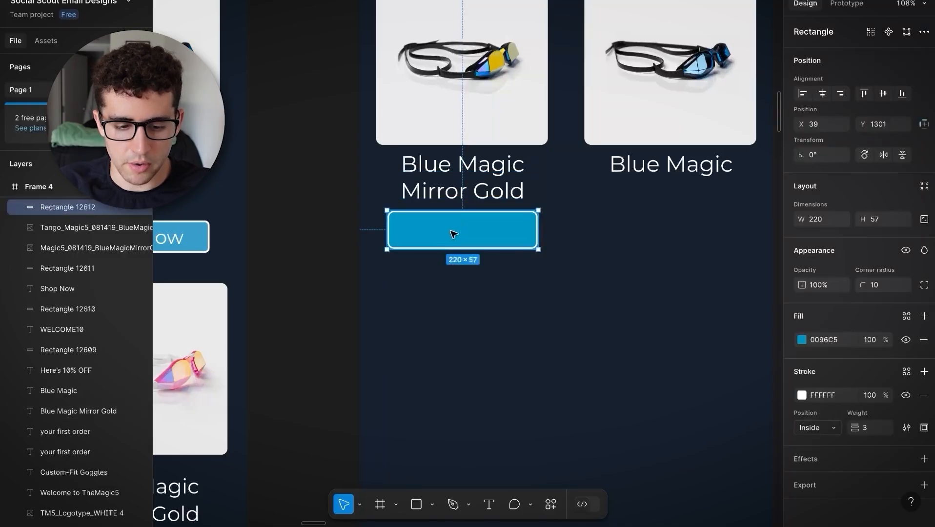
Step: Duplicate the "Blue Magic" caption, place the copy on the blue button and change its text to "Shop Now"
{"action": "left_click", "coordinate": [58, 390]}
{"action": "key", "text": "ctrl+d"}
{"action": "left_click_drag", "start_coordinate": [670, 179], "coordinate": [464, 228]}
{"action": "right_click", "coordinate": [474, 239]}
{"action": "left_click", "coordinate": [511, 214]}
{"action": "double_click", "coordinate": [467, 232]}
{"action": "type", "text": "S"}
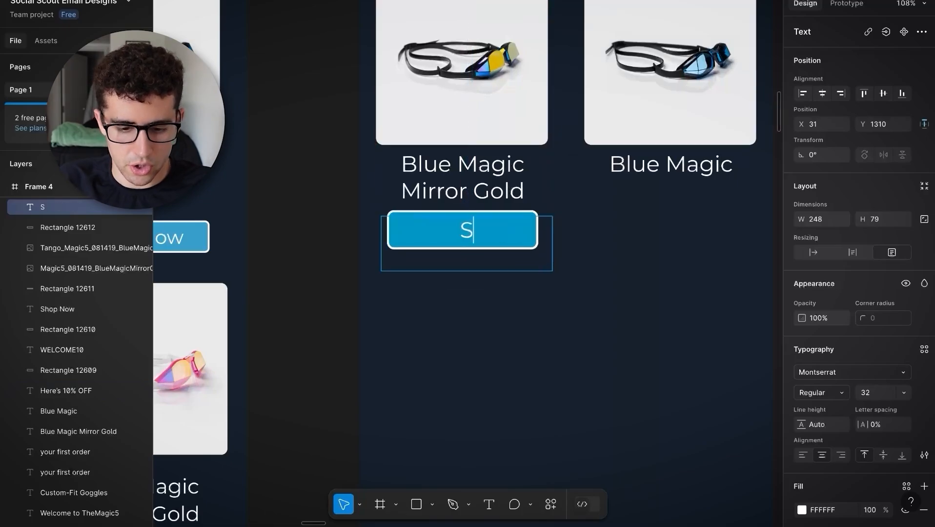
{"action": "key", "text": "Escape"}
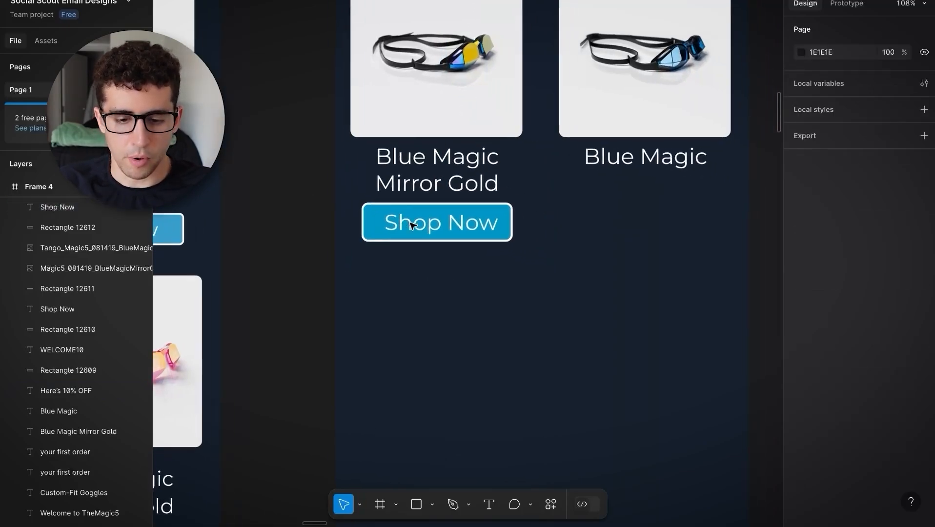
{"action": "scroll", "coordinate": [416, 223], "scroll_direction": "down", "scroll_amount": 5}
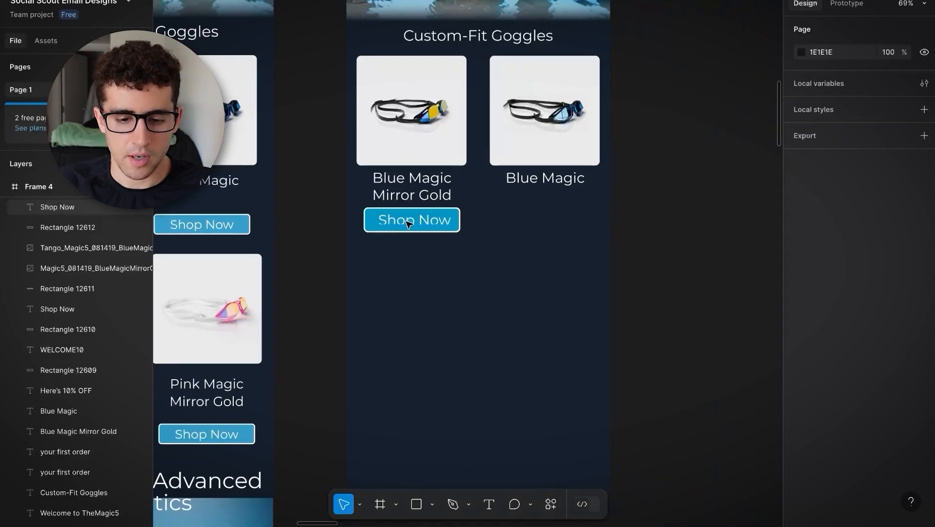
Step: Copy the blue button beneath the second goggle's caption and place the "Shop Now" text on the copy
{"action": "left_click", "coordinate": [409, 224]}
{"action": "left_click_drag", "start_coordinate": [388, 220], "coordinate": [515, 224]}
{"action": "left_click_drag", "start_coordinate": [454, 229], "coordinate": [584, 233]}
{"action": "left_click", "coordinate": [542, 224]}
Step: Duplicate the "Shop Now" text and place the copy on the first goggle's button, at X 25, Y 1309
{"action": "scroll", "coordinate": [542, 223], "scroll_direction": "up", "scroll_amount": 3}
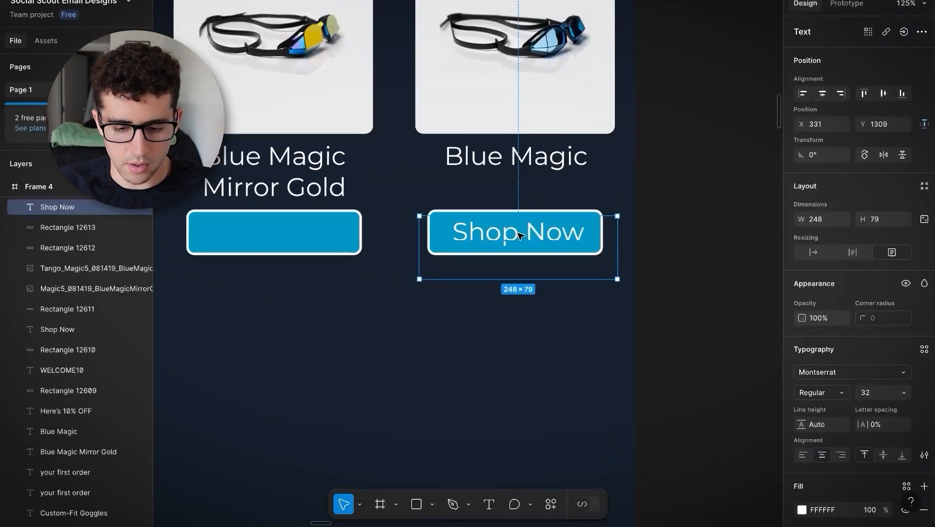
{"action": "key", "text": "ctrl+d"}
{"action": "left_click_drag", "start_coordinate": [506, 236], "coordinate": [267, 237]}
{"action": "scroll", "coordinate": [552, 178], "scroll_direction": "down", "scroll_amount": 5}
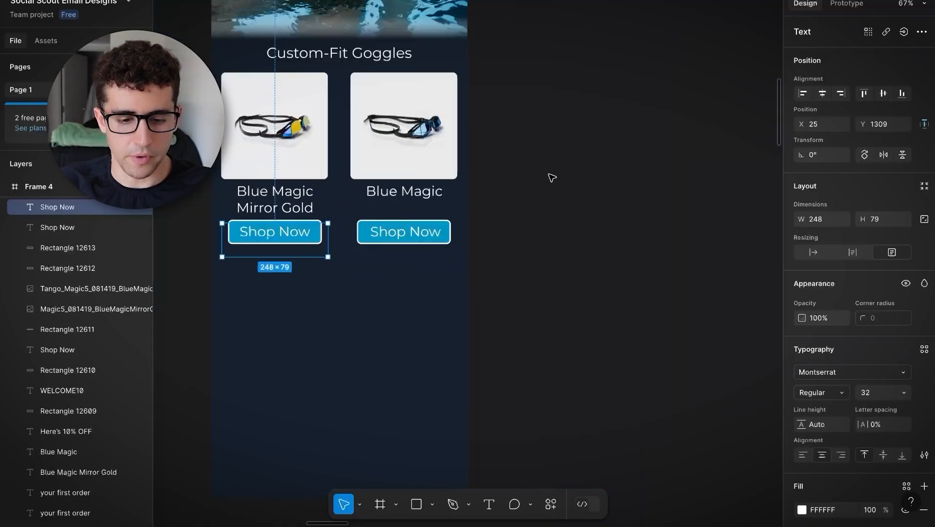
{"action": "left_click", "coordinate": [552, 178]}
{"action": "scroll", "coordinate": [552, 178], "scroll_direction": "left", "scroll_amount": 5}
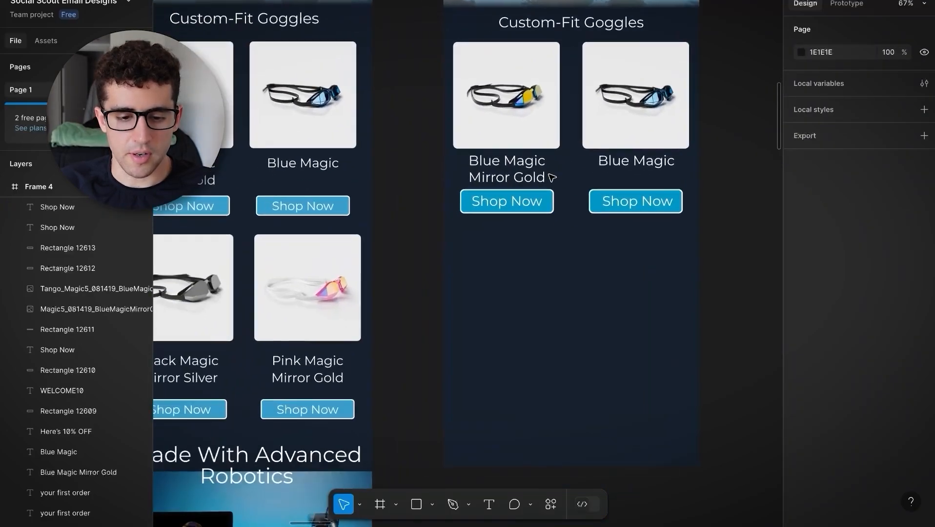
Step: Place a copy of the black goggle image, 250 × 250 with corner radius 10, below the first button at X 25, Y 1396
{"action": "scroll", "coordinate": [552, 178], "scroll_direction": "down", "scroll_amount": 3}
{"action": "scroll", "coordinate": [552, 178], "scroll_direction": "left", "scroll_amount": 5}
{"action": "left_click", "coordinate": [474, 175]}
{"action": "scroll", "coordinate": [513, 196], "scroll_direction": "right", "scroll_amount": 5}
{"action": "left_click_drag", "start_coordinate": [538, 216], "coordinate": [531, 234]}
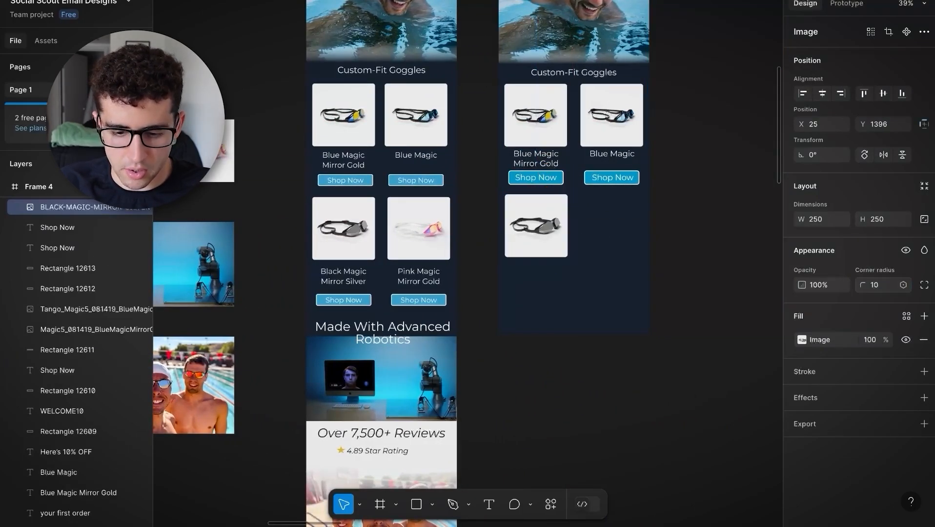
Step: Add the pink goggle image beside the black one at X 326, Y 1396, 250 wide with a corner radius of 10
{"action": "key", "text": "ctrl+v"}
{"action": "scroll", "coordinate": [605, 226], "scroll_direction": "up", "scroll_amount": 3}
{"action": "left_click", "coordinate": [602, 209]}
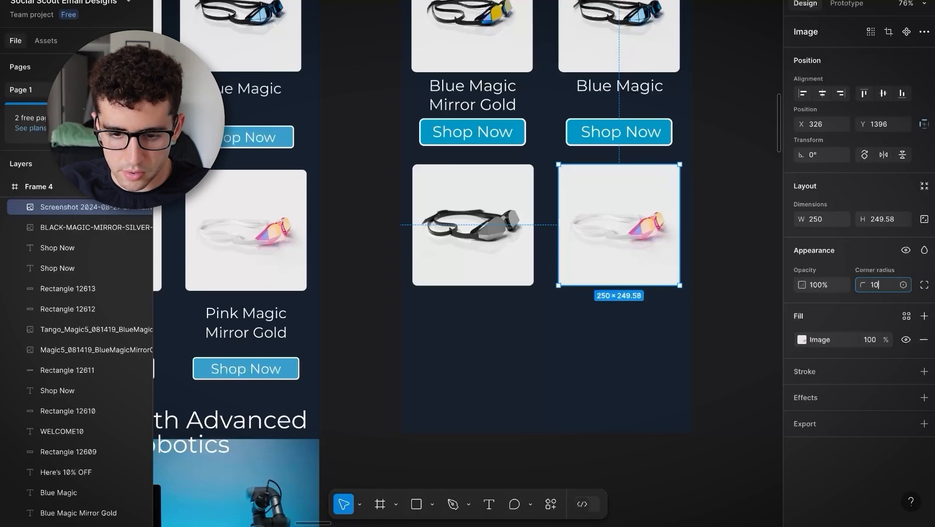
{"action": "left_click", "coordinate": [725, 191]}
{"action": "scroll", "coordinate": [725, 190], "scroll_direction": "right", "scroll_amount": 1}
{"action": "scroll", "coordinate": [508, 170], "scroll_direction": "down", "scroll_amount": 3}
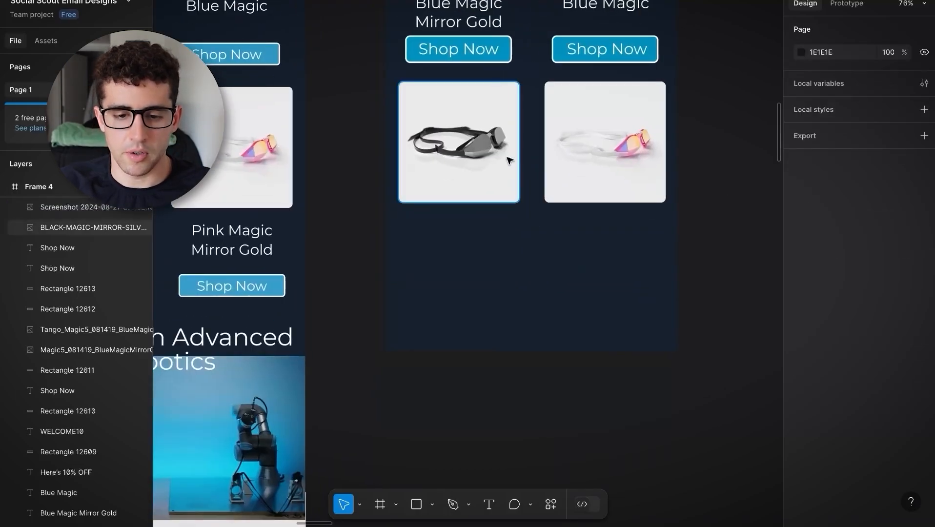
Step: Duplicate the "Blue Magic Mirror Gold" caption beneath the black goggle image and change the copy's text to "Black Magic Mirror Silver"
{"action": "left_click_drag", "start_coordinate": [449, 21], "coordinate": [445, 233]}
{"action": "scroll", "coordinate": [445, 233], "scroll_direction": "left", "scroll_amount": 2}
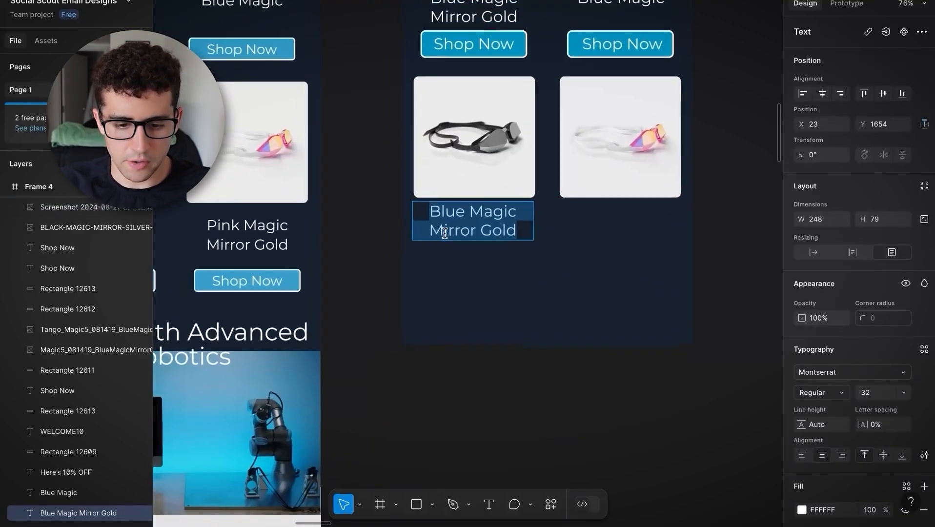
{"action": "scroll", "coordinate": [445, 233], "scroll_direction": "up", "scroll_amount": 1}
{"action": "type", "text": "Black"}
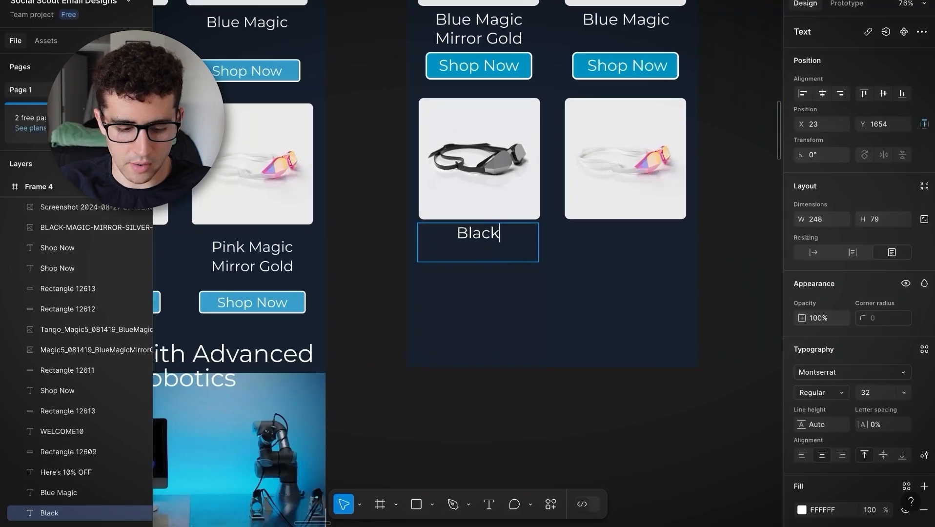
{"action": "type", "text": " Magic"}
{"action": "scroll", "coordinate": [468, 244], "scroll_direction": "left", "scroll_amount": 2}
{"action": "type", "text": "Mirror Silver"}
{"action": "key", "text": "Escape"}
Step: Duplicate that caption beneath the pink goggle image, change it to "Pink Magic Mirror Gold" and align it at Y 1654
{"action": "left_click_drag", "start_coordinate": [554, 230], "coordinate": [701, 234]}
{"action": "key", "text": "Return"}
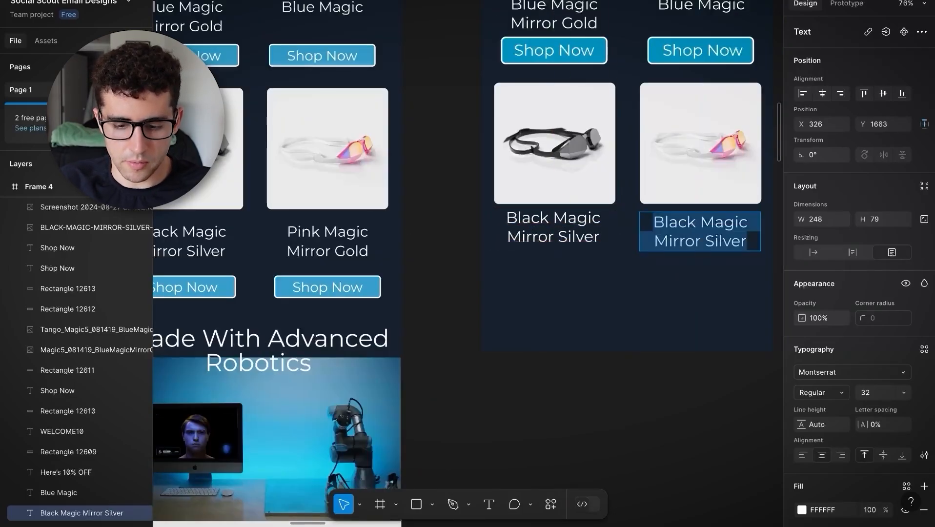
{"action": "type", "text": "Pink"}
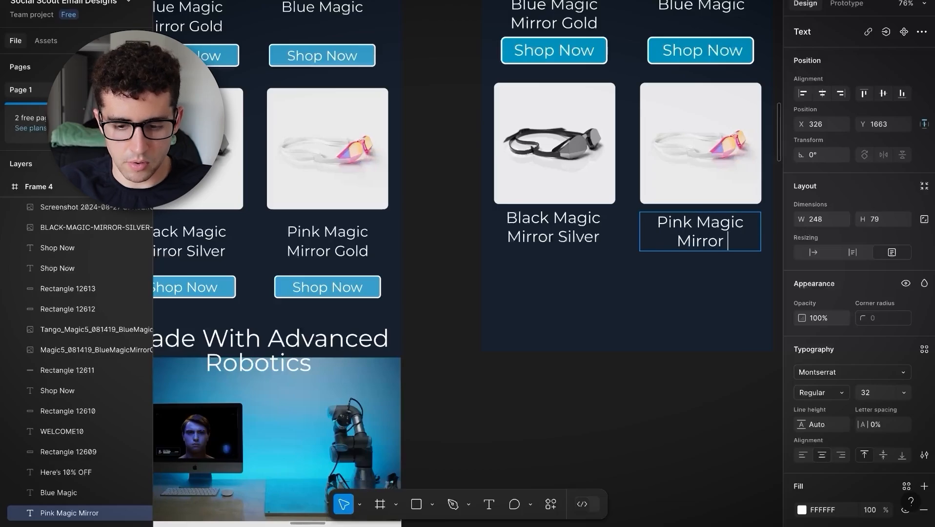
{"action": "key", "text": "Escape"}
{"action": "key", "text": "Escape"}
{"action": "left_click_drag", "start_coordinate": [698, 237], "coordinate": [698, 232]}
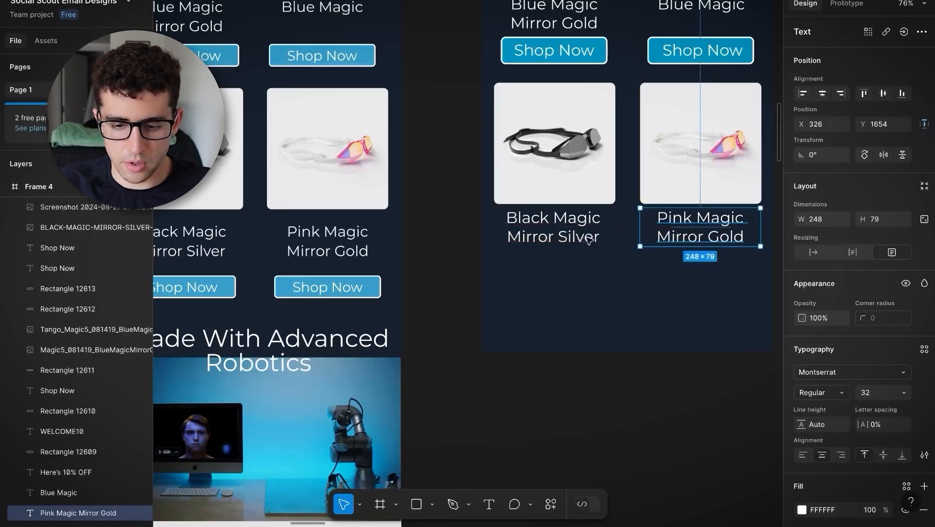
{"action": "left_click", "coordinate": [433, 210]}
Step: Copy the first goggle's blue button and its "Shop Now" text to just below the "Black Magic Mirror Silver" caption
{"action": "scroll", "coordinate": [434, 210], "scroll_direction": "down", "scroll_amount": 3}
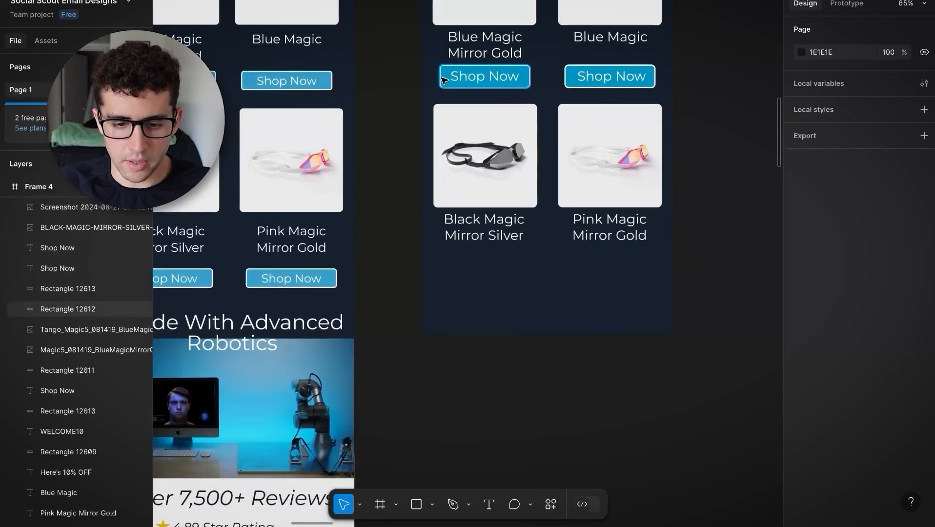
{"action": "left_click", "coordinate": [441, 77]}
{"action": "left_click_drag", "start_coordinate": [441, 77], "coordinate": [449, 264]}
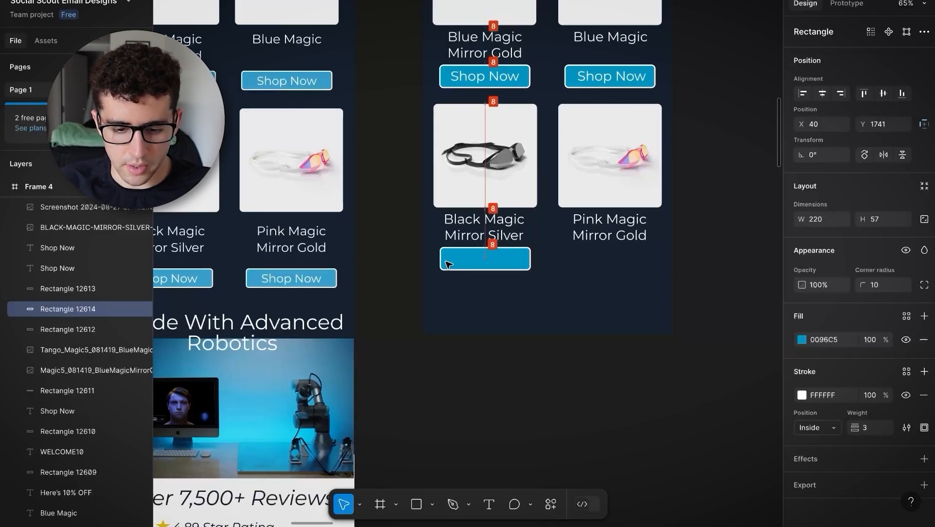
{"action": "left_click", "coordinate": [475, 80]}
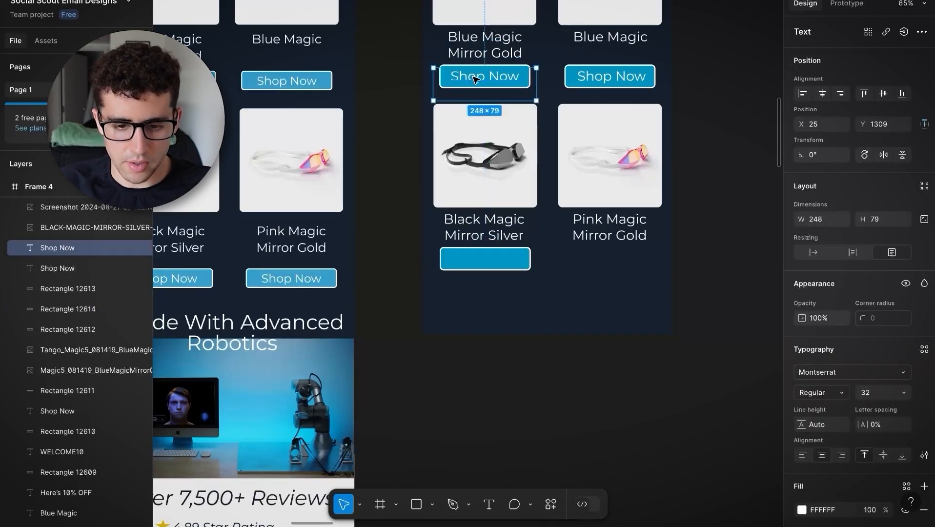
{"action": "left_click_drag", "start_coordinate": [475, 80], "coordinate": [476, 259]}
{"action": "scroll", "coordinate": [476, 258], "scroll_direction": "up", "scroll_amount": 5}
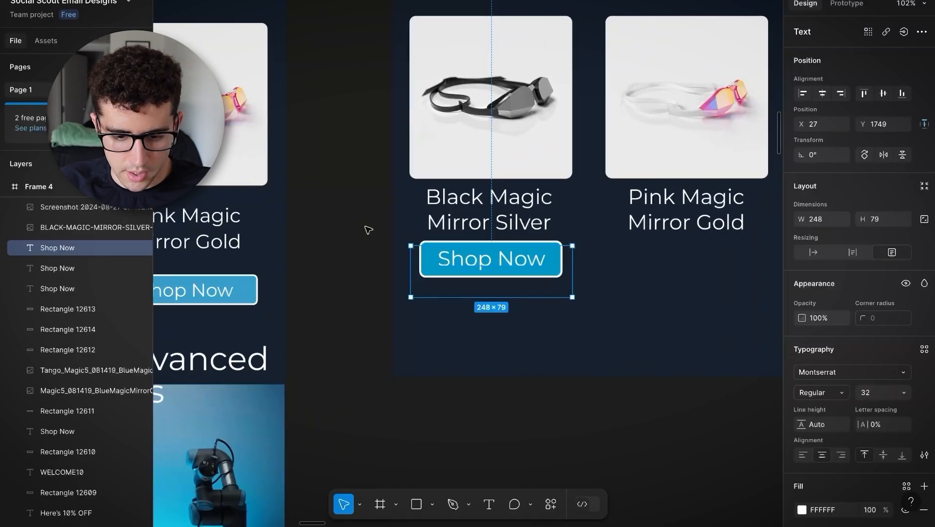
{"action": "left_click", "coordinate": [367, 229]}
Step: Copy the black goggle's button rectangle and "Shop Now" text beneath the "Pink Magic Mirror Gold" caption
{"action": "left_click", "coordinate": [536, 274]}
{"action": "left_click_drag", "start_coordinate": [553, 273], "coordinate": [746, 268]}
{"action": "left_click", "coordinate": [512, 261]}
{"action": "left_click_drag", "start_coordinate": [512, 261], "coordinate": [706, 263]}
{"action": "left_click", "coordinate": [309, 190]}
Step: Compare the four-product grid with the reference design and look at the reference's "Made With Advanced Robotics" section
{"action": "scroll", "coordinate": [309, 190], "scroll_direction": "down", "scroll_amount": 3}
{"action": "scroll", "coordinate": [396, 207], "scroll_direction": "up", "scroll_amount": 3}
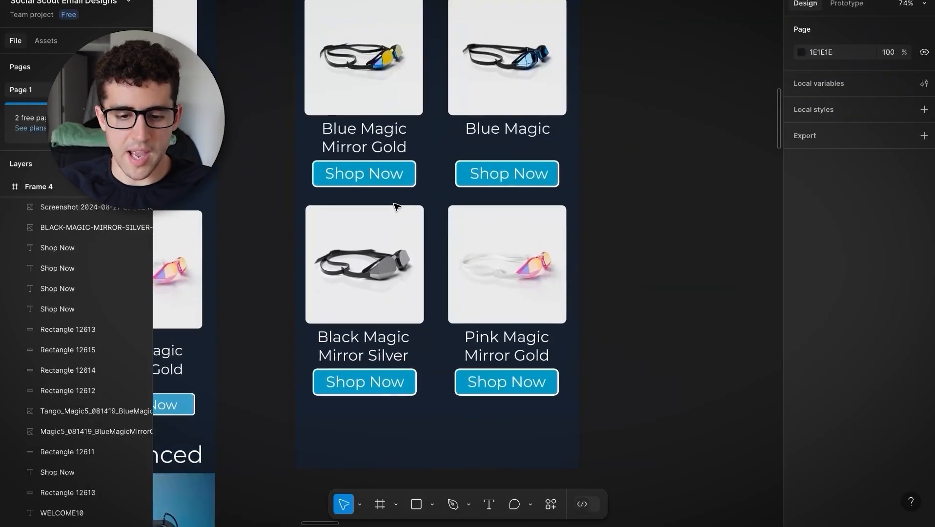
{"action": "scroll", "coordinate": [397, 207], "scroll_direction": "down", "scroll_amount": 4}
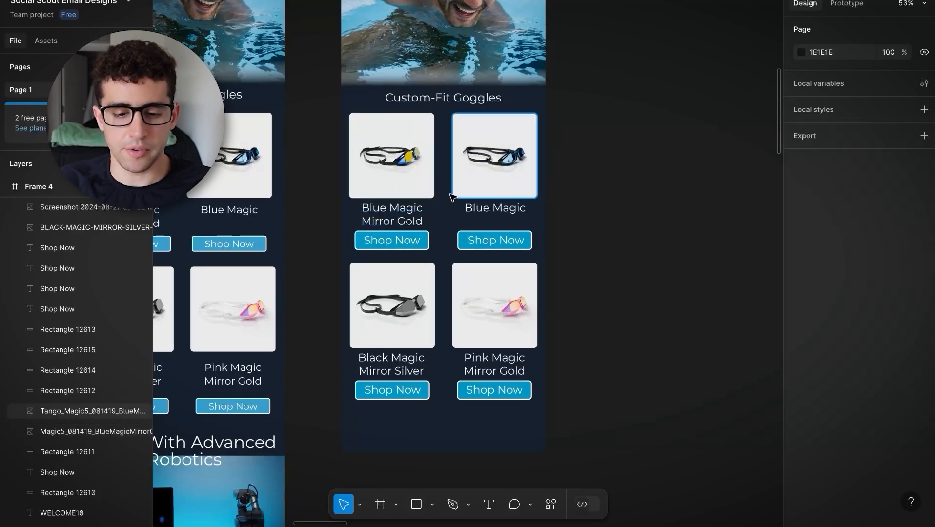
{"action": "scroll", "coordinate": [422, 240], "scroll_direction": "down", "scroll_amount": 4}
{"action": "scroll", "coordinate": [427, 240], "scroll_direction": "left", "scroll_amount": 5}
{"action": "scroll", "coordinate": [427, 240], "scroll_direction": "down", "scroll_amount": 3}
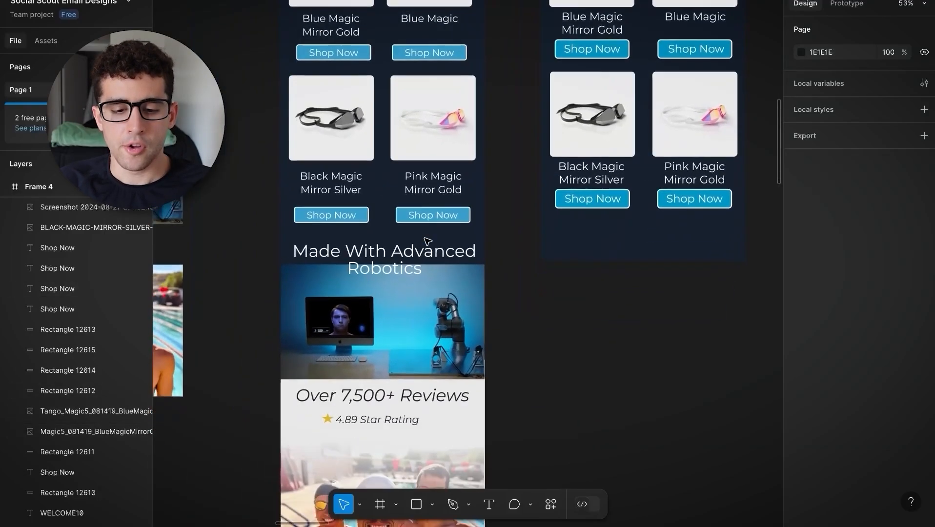
Step: Copy the "Blue Magic Mirror Gold" caption below the last row of product buttons and change it to "Made With Advanced Robotics"
{"action": "scroll", "coordinate": [391, 229], "scroll_direction": "up", "scroll_amount": 3}
{"action": "scroll", "coordinate": [389, 229], "scroll_direction": "down", "scroll_amount": 6}
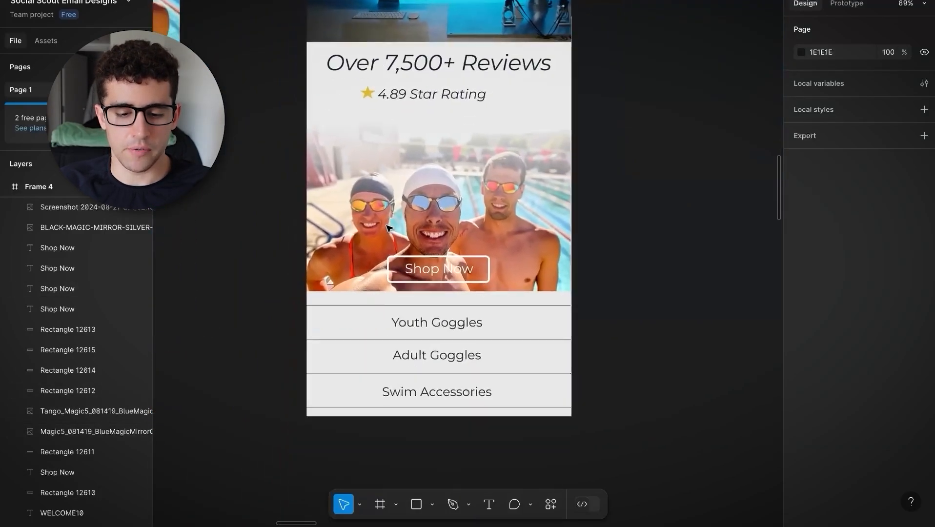
{"action": "scroll", "coordinate": [430, 329], "scroll_direction": "up", "scroll_amount": 8}
{"action": "scroll", "coordinate": [465, 334], "scroll_direction": "right", "scroll_amount": 3}
{"action": "scroll", "coordinate": [464, 331], "scroll_direction": "up", "scroll_amount": 2}
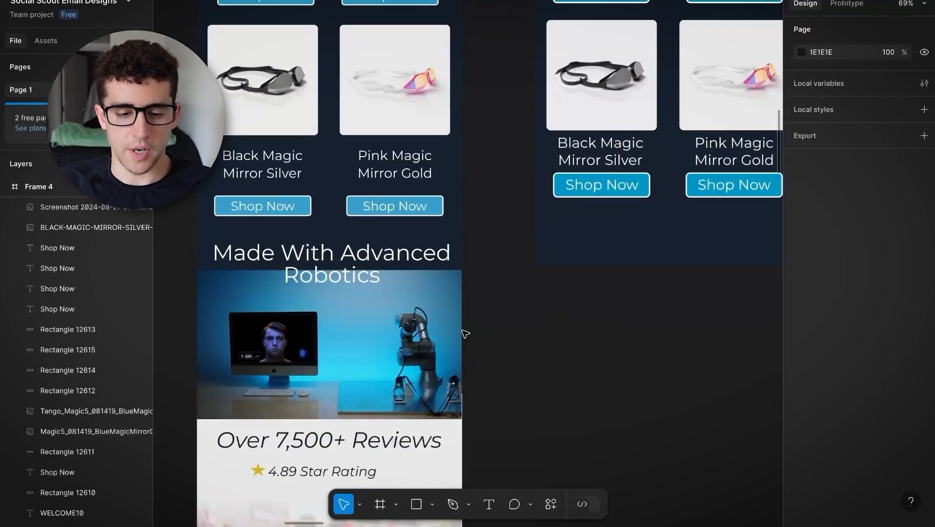
{"action": "scroll", "coordinate": [439, 303], "scroll_direction": "right", "scroll_amount": 4}
{"action": "scroll", "coordinate": [409, 272], "scroll_direction": "down", "scroll_amount": 3}
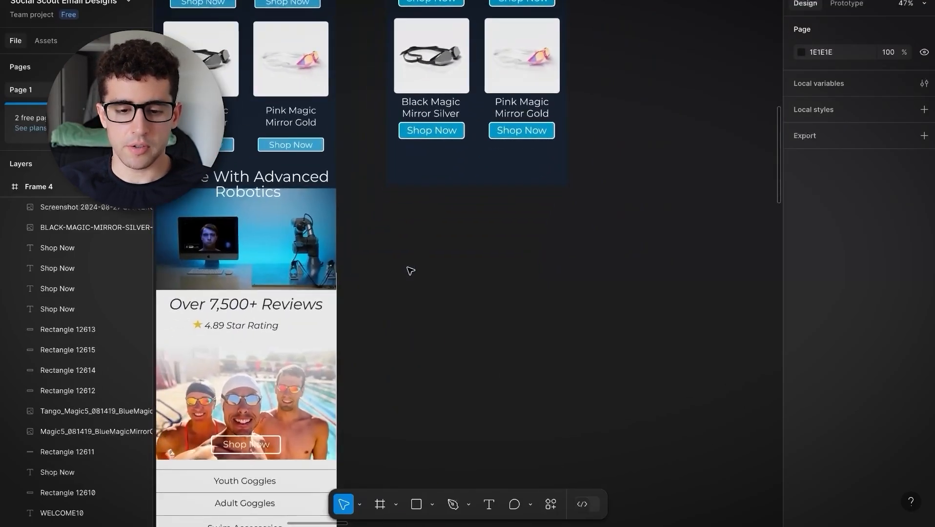
{"action": "scroll", "coordinate": [410, 271], "scroll_direction": "up", "scroll_amount": 4}
{"action": "scroll", "coordinate": [410, 271], "scroll_direction": "right", "scroll_amount": 1}
{"action": "left_click", "coordinate": [409, 88]}
{"action": "left_click_drag", "start_coordinate": [409, 88], "coordinate": [450, 275], "text": "alt"}
{"action": "type", "text": "Made With Advanced Robotics"}
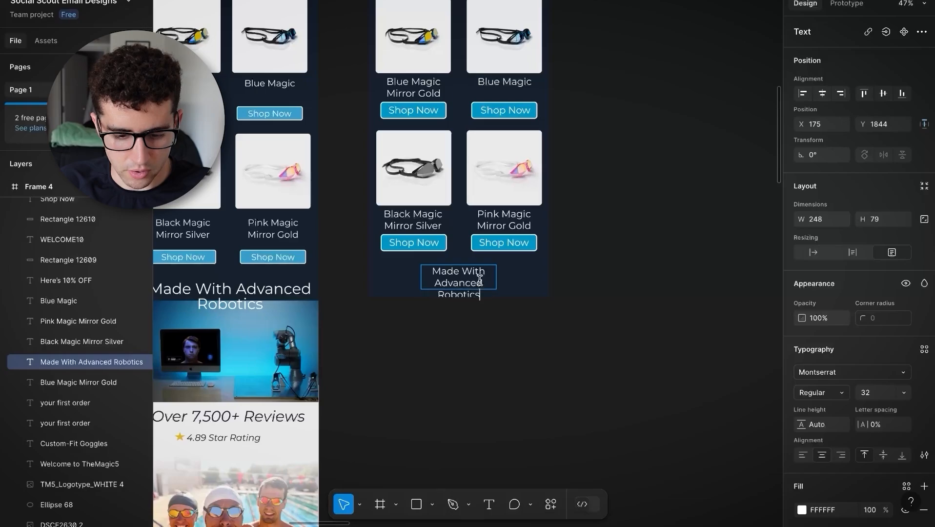
{"action": "key", "text": "Escape"}
Step: Widen the "Made With Advanced Robotics" text box to 558, set its font size to 45 and place it at X 30, Y 1828
{"action": "left_click_drag", "start_coordinate": [496, 279], "coordinate": [590, 279]}
{"action": "left_click", "coordinate": [867, 395]}
{"action": "key", "text": "Return"}
{"action": "left_click_drag", "start_coordinate": [506, 279], "coordinate": [463, 273]}
{"action": "double_click", "coordinate": [462, 273]}
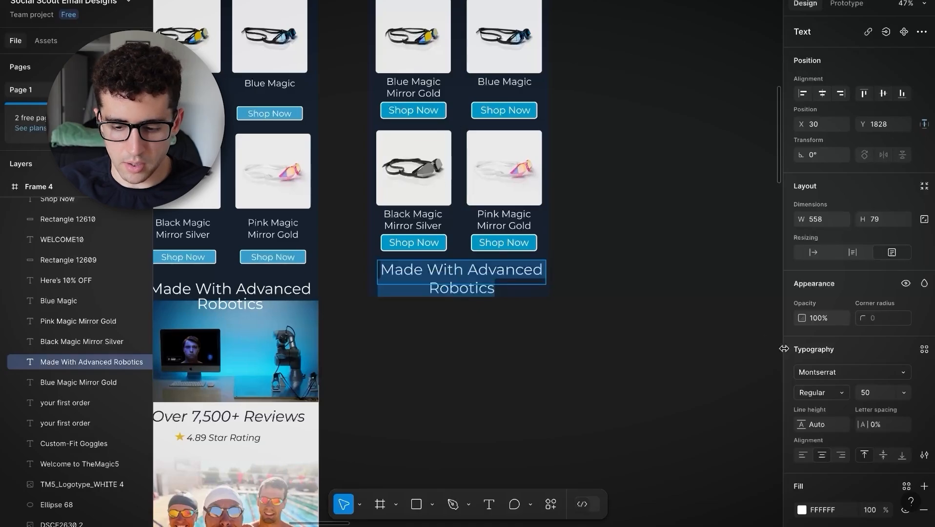
{"action": "key", "text": "Escape"}
Step: Extend Frame 4 downward to a height of 2936 to make room for the remaining email sections
{"action": "scroll", "coordinate": [654, 244], "scroll_direction": "down", "scroll_amount": 2}
{"action": "left_click", "coordinate": [588, 238]}
{"action": "scroll", "coordinate": [448, 86], "scroll_direction": "up", "scroll_amount": 5}
{"action": "scroll", "coordinate": [448, 87], "scroll_direction": "up", "scroll_amount": 4}
{"action": "left_click", "coordinate": [429, 27]}
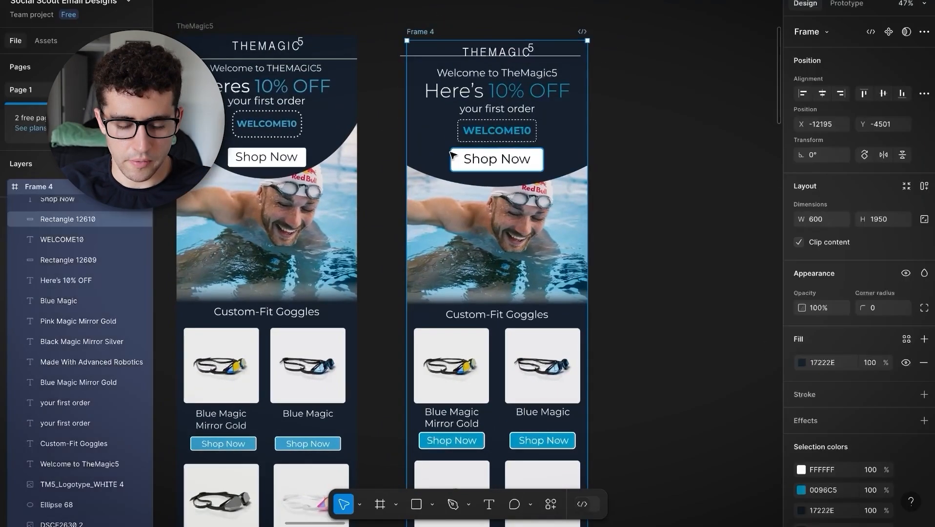
{"action": "scroll", "coordinate": [454, 155], "scroll_direction": "down", "scroll_amount": 7}
{"action": "scroll", "coordinate": [454, 156], "scroll_direction": "up", "scroll_amount": 5}
{"action": "scroll", "coordinate": [416, 188], "scroll_direction": "down", "scroll_amount": 4}
{"action": "left_click_drag", "start_coordinate": [416, 186], "coordinate": [425, 526]}
{"action": "scroll", "coordinate": [414, 167], "scroll_direction": "up", "scroll_amount": 6}
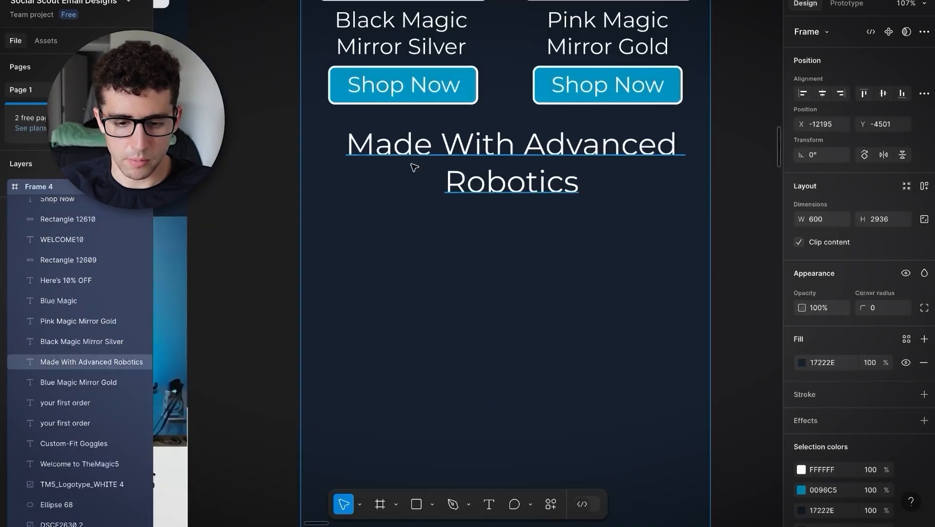
{"action": "scroll", "coordinate": [414, 167], "scroll_direction": "down", "scroll_amount": 5}
{"action": "scroll", "coordinate": [414, 168], "scroll_direction": "down", "scroll_amount": 2}
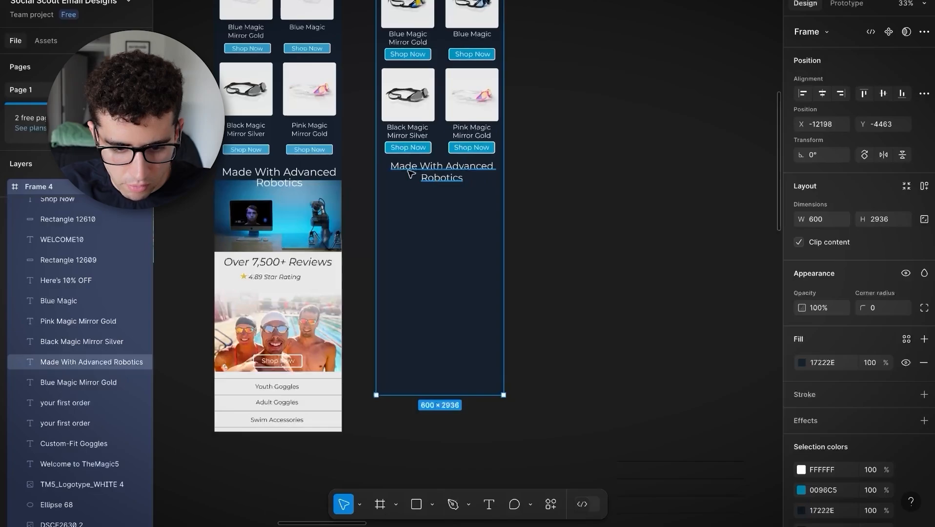
Step: Slightly enlarge the font size of the "Made With Advanced Robotics" heading
{"action": "scroll", "coordinate": [411, 174], "scroll_direction": "up", "scroll_amount": 3}
{"action": "scroll", "coordinate": [430, 205], "scroll_direction": "up", "scroll_amount": 3}
{"action": "left_click", "coordinate": [431, 209]}
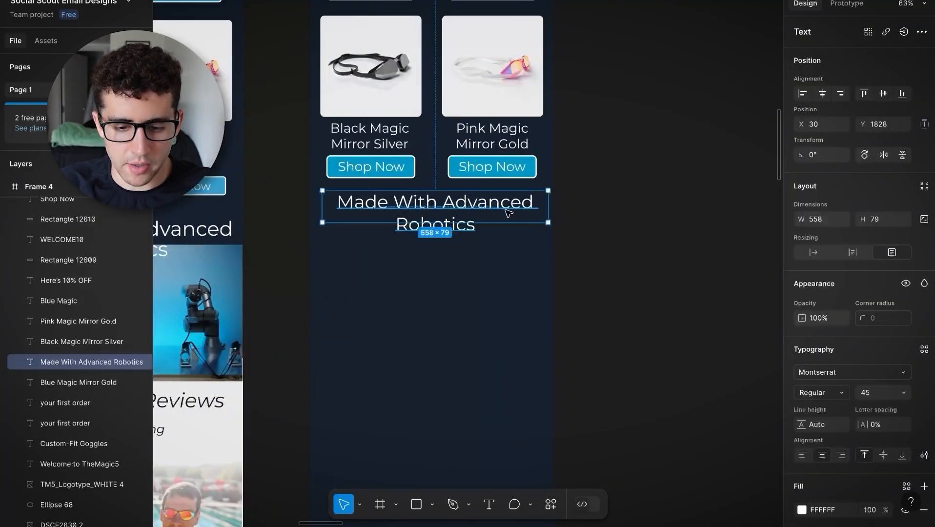
{"action": "key", "text": "Return"}
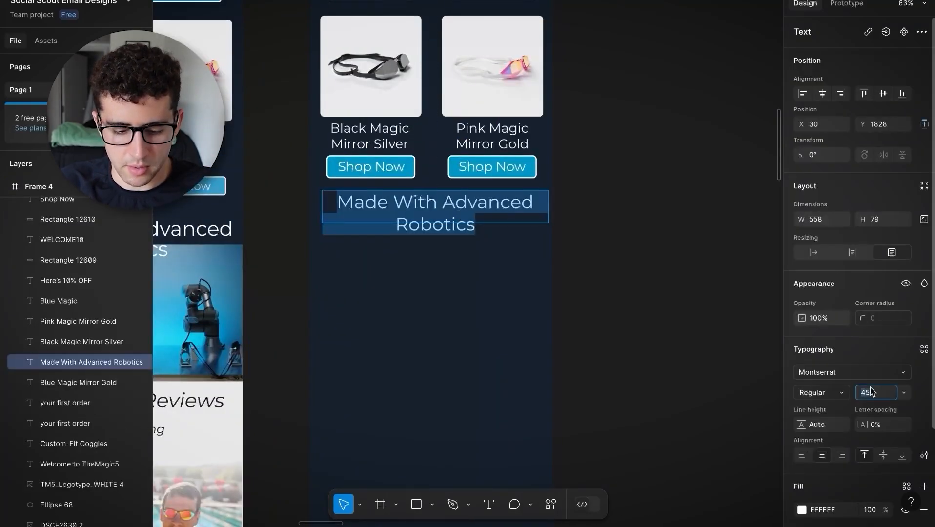
{"action": "type", "text": "4"}
{"action": "key", "text": "Escape"}
{"action": "scroll", "coordinate": [645, 300], "scroll_direction": "down", "scroll_amount": 3}
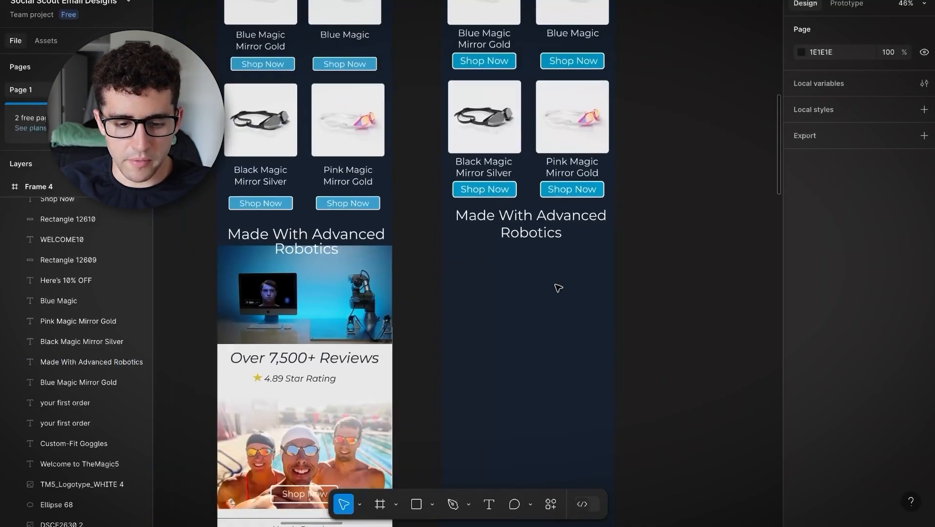
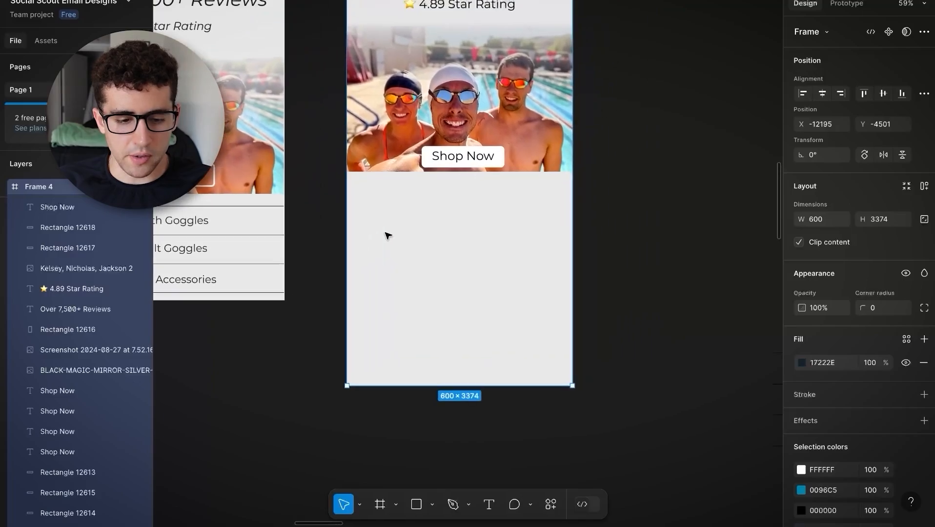
Step: Draw a line about 600 wide across the light-grey area just below the swimmers photo and level its rotation
{"action": "left_click", "coordinate": [433, 508]}
{"action": "left_click", "coordinate": [430, 398]}
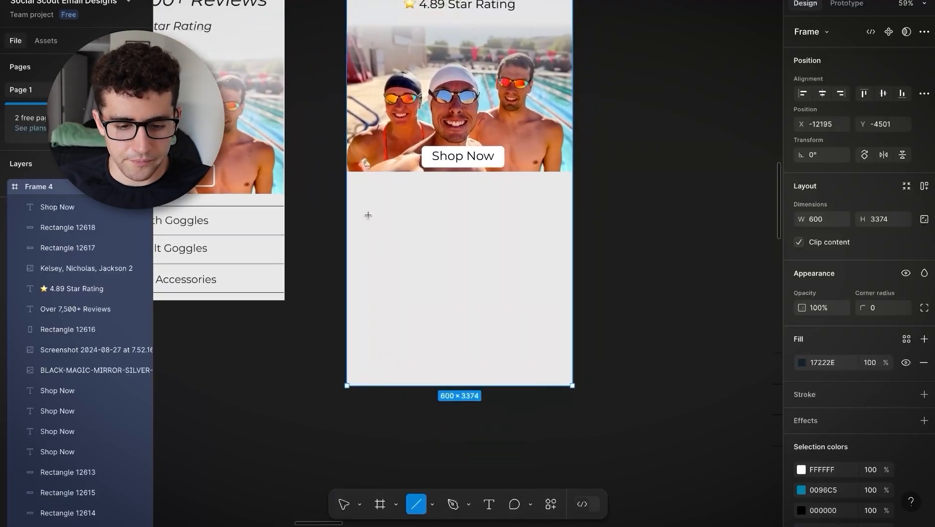
{"action": "left_click_drag", "start_coordinate": [347, 186], "coordinate": [572, 188]}
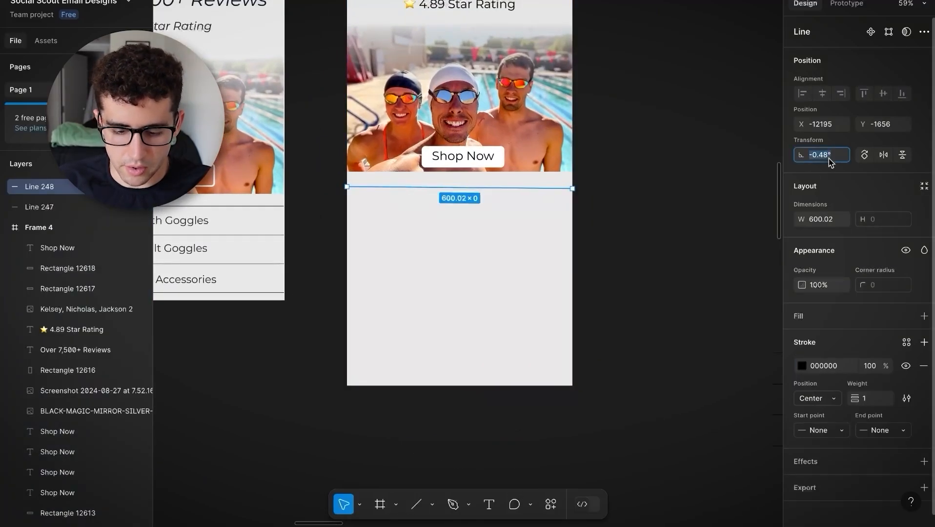
{"action": "left_click", "coordinate": [688, 163]}
Step: Duplicate the divider line three times and space the copies down the light-grey area to form three rows
{"action": "left_click_drag", "start_coordinate": [562, 187], "coordinate": [509, 291]}
{"action": "key", "text": "ctrl+d"}
{"action": "key", "text": "ctrl+d"}
{"action": "key", "text": "ctrl+d"}
{"action": "left_click", "coordinate": [333, 253]}
{"action": "scroll", "coordinate": [390, 147], "scroll_direction": "up", "scroll_amount": 2}
Step: Copy the photo's "Shop Now" text into the first divider row at Y 2855 and change it to "Youth Goggles"
{"action": "left_click", "coordinate": [456, 191]}
{"action": "key", "text": "ctrl+d"}
{"action": "left_click_drag", "start_coordinate": [456, 190], "coordinate": [456, 232]}
{"action": "scroll", "coordinate": [537, 220], "scroll_direction": "left", "scroll_amount": 5}
{"action": "scroll", "coordinate": [537, 220], "scroll_direction": "down", "scroll_amount": 1}
{"action": "double_click", "coordinate": [573, 214]}
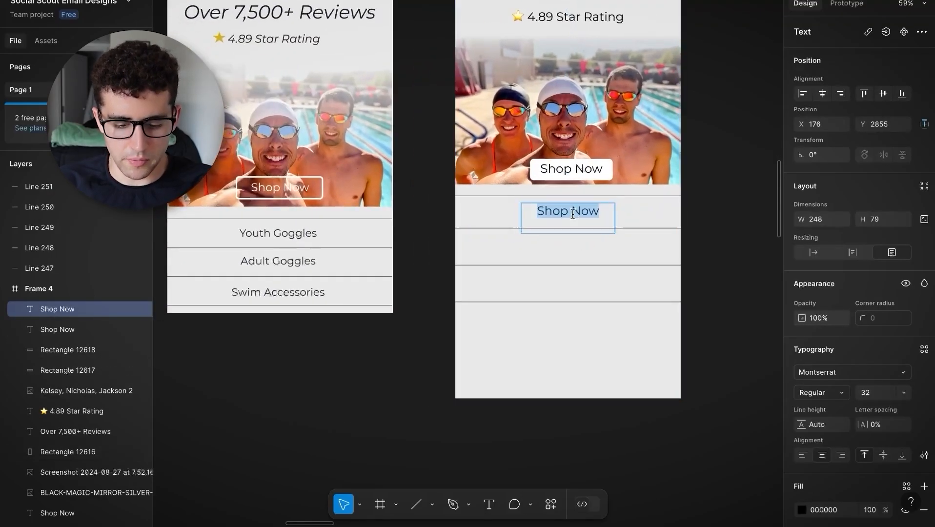
{"action": "type", "text": "Youth Goggl"}
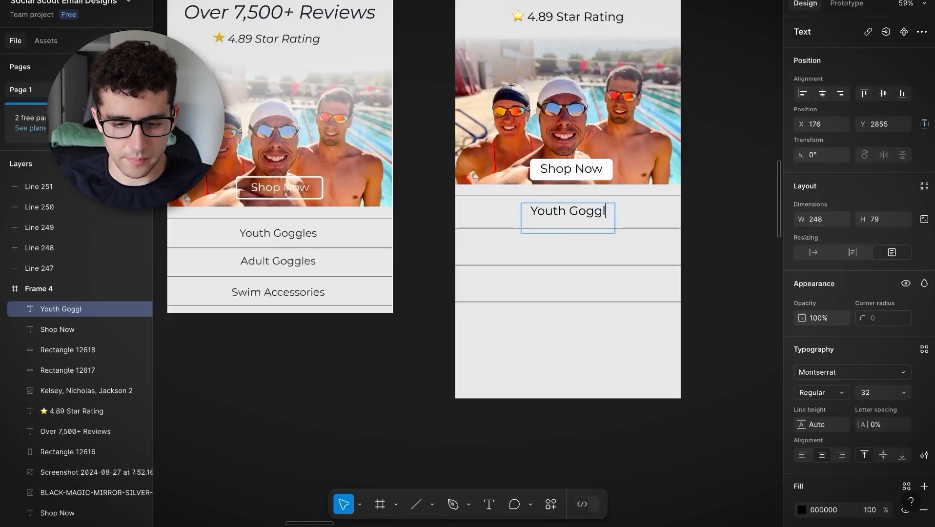
{"action": "type", "text": "es"}
{"action": "key", "text": "Escape"}
Step: Duplicate the "Youth Goggles" text into the second divider row at Y 2949 and change it to "Adult Goggles"
{"action": "key", "text": "ctrl+d"}
{"action": "left_click_drag", "start_coordinate": [549, 211], "coordinate": [549, 246]}
{"action": "double_click", "coordinate": [549, 248]}
{"action": "type", "text": "Adult Goggles"}
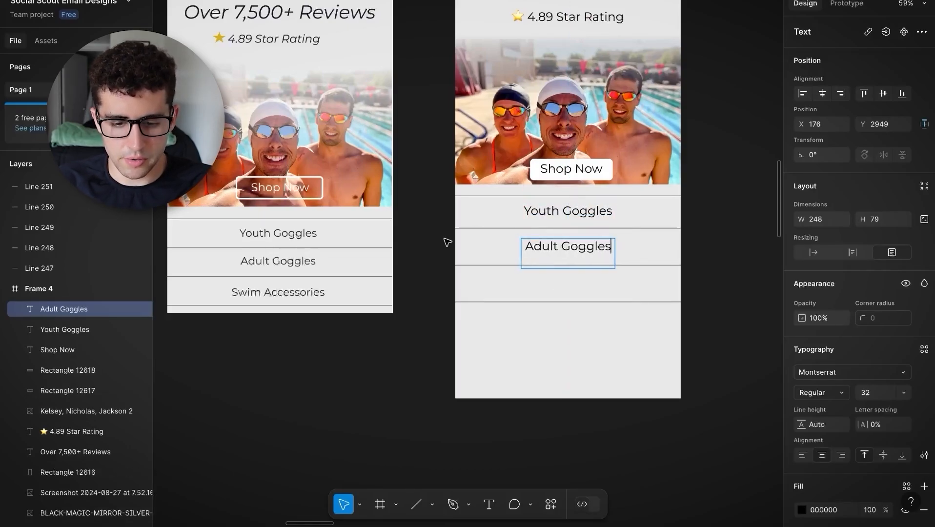
{"action": "key", "text": "Escape"}
Step: Duplicate "Adult Goggles" into the third row, change it to "Swim Accessories" and widen its box so the text fits on one line
{"action": "key", "text": "ctrl+d"}
{"action": "left_click_drag", "start_coordinate": [581, 247], "coordinate": [584, 281]}
{"action": "double_click", "coordinate": [584, 281]}
{"action": "type", "text": "Sw"}
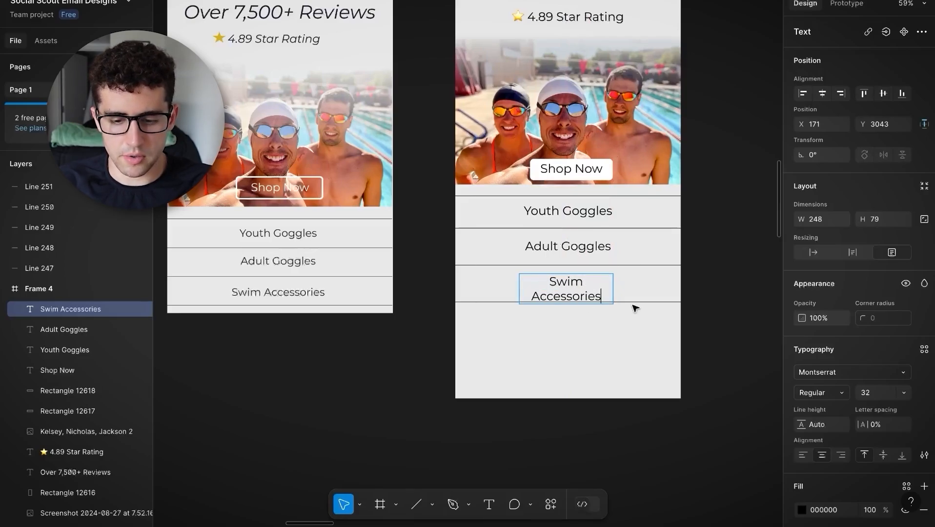
{"action": "type", "text": "im Accessories"}
{"action": "key", "text": "Escape"}
{"action": "left_click_drag", "start_coordinate": [613, 288], "coordinate": [590, 290]}
{"action": "left_click", "coordinate": [728, 246]}
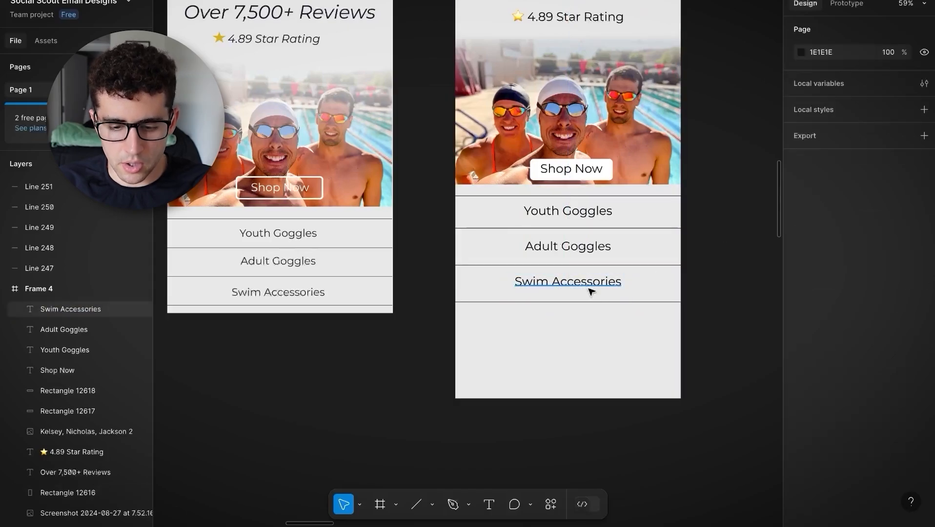
Step: Shorten the light-grey background rectangle to a height of 868 so it ends just below "Swim Accessories"
{"action": "left_click", "coordinate": [537, 352]}
{"action": "left_click_drag", "start_coordinate": [545, 398], "coordinate": [551, 298]}
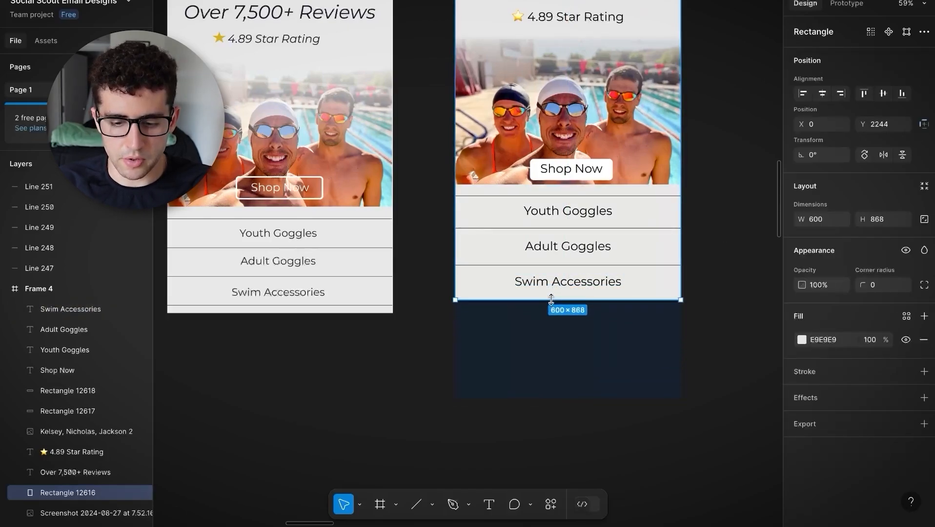
{"action": "left_click", "coordinate": [746, 206]}
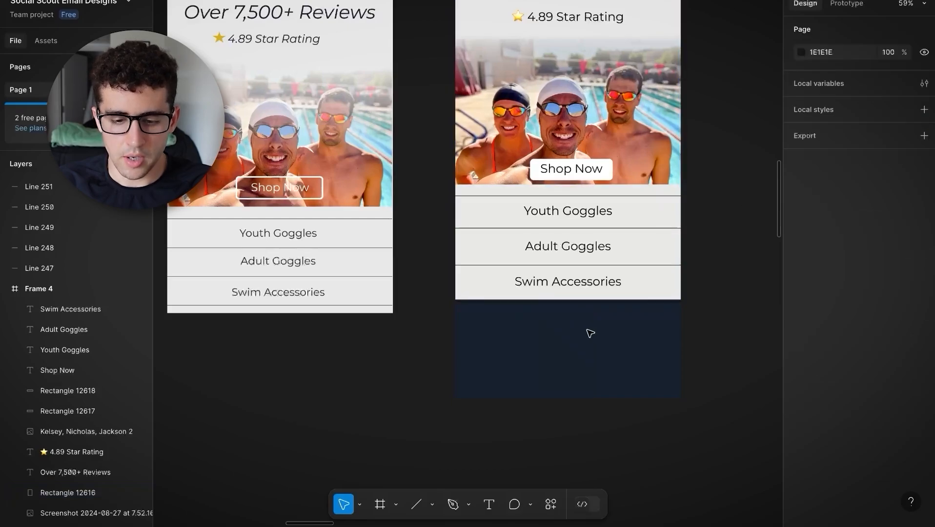
Step: Shorten Frame 4 to a height of 3111 so it ends at the bottom of the light-grey section
{"action": "scroll", "coordinate": [591, 334], "scroll_direction": "up", "scroll_amount": 15}
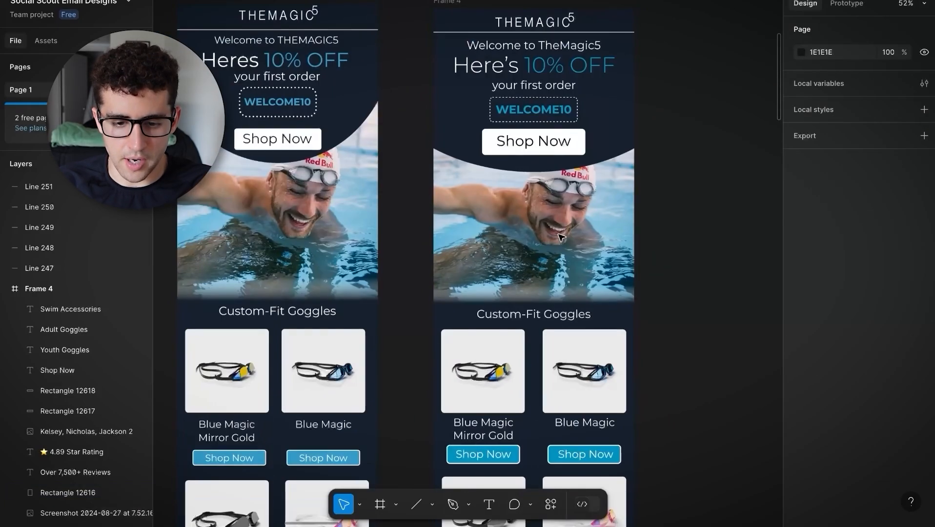
{"action": "left_click", "coordinate": [492, 140]}
{"action": "scroll", "coordinate": [519, 218], "scroll_direction": "down", "scroll_amount": 12}
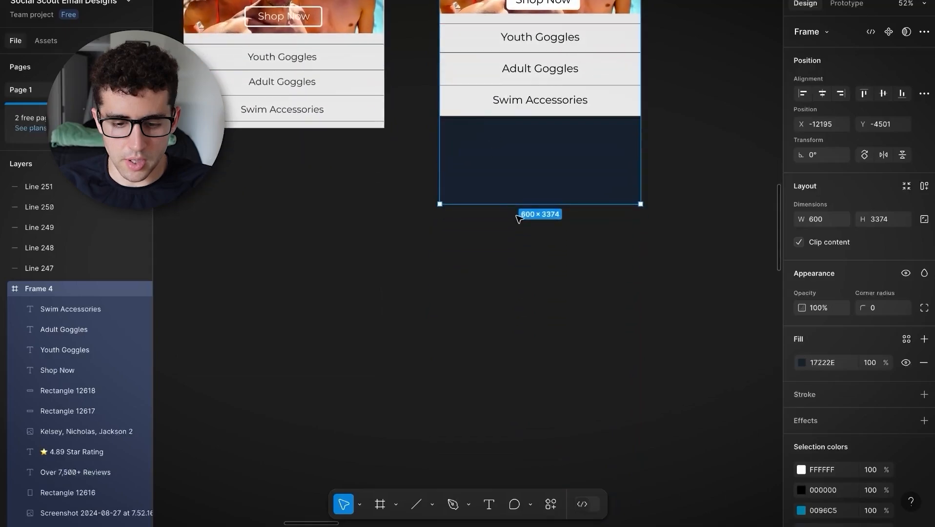
{"action": "left_click_drag", "start_coordinate": [516, 196], "coordinate": [517, 118]}
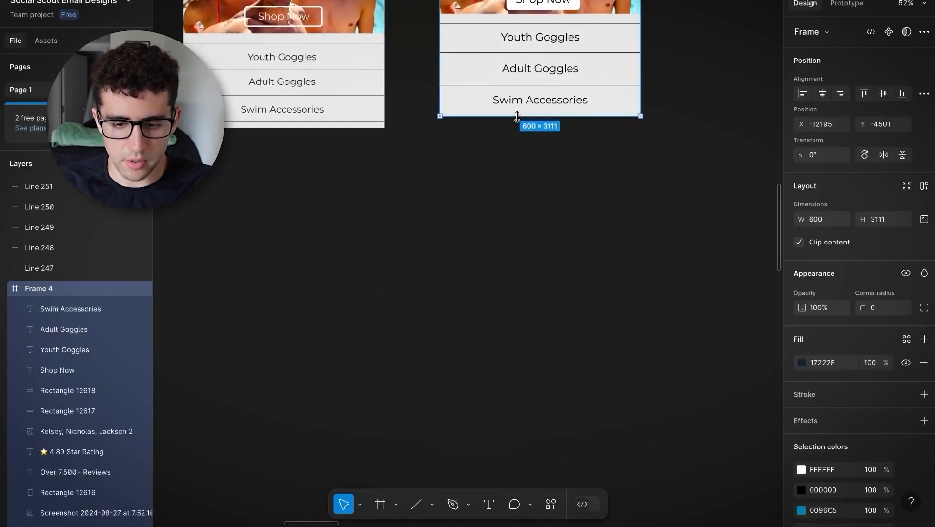
{"action": "left_click", "coordinate": [616, 130]}
Step: Review the completed email in Frame 4 against the reference design, from the header to the category links
{"action": "scroll", "coordinate": [603, 172], "scroll_direction": "up", "scroll_amount": 10}
{"action": "scroll", "coordinate": [605, 175], "scroll_direction": "down", "scroll_amount": 4}
{"action": "scroll", "coordinate": [604, 174], "scroll_direction": "up", "scroll_amount": 7}
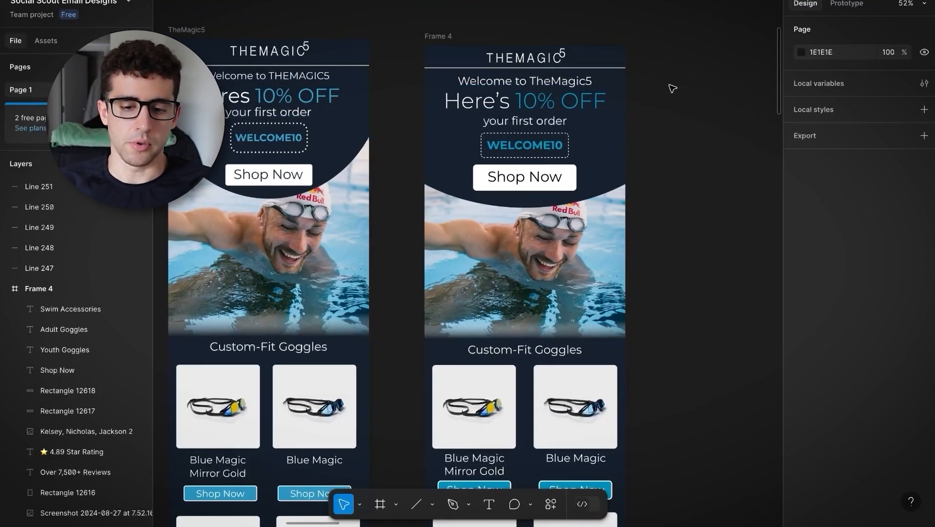
{"action": "scroll", "coordinate": [549, 136], "scroll_direction": "up", "scroll_amount": 5}
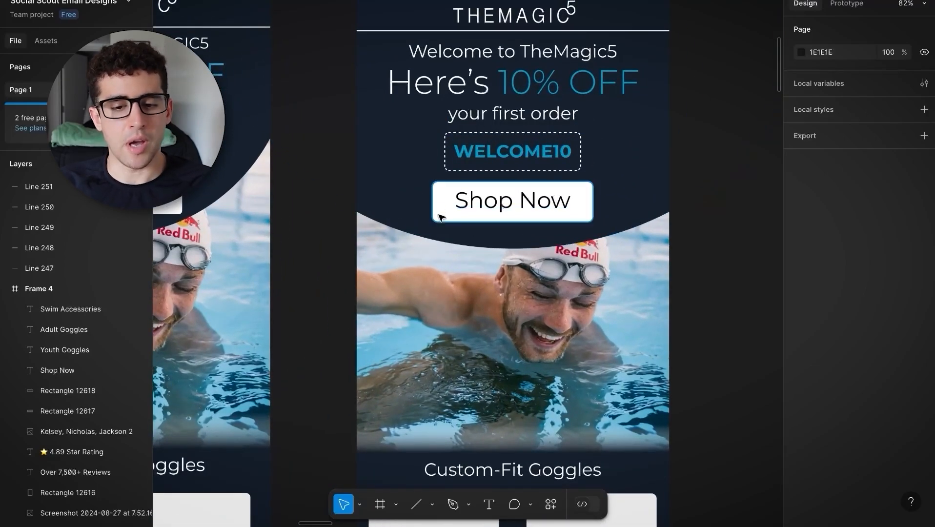
{"action": "scroll", "coordinate": [440, 218], "scroll_direction": "down", "scroll_amount": 7}
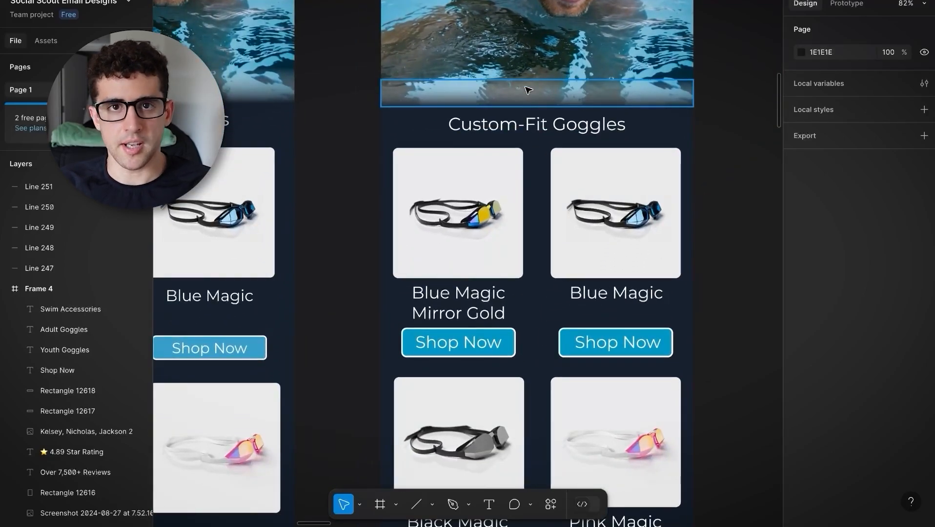
{"action": "scroll", "coordinate": [524, 151], "scroll_direction": "down", "scroll_amount": 10}
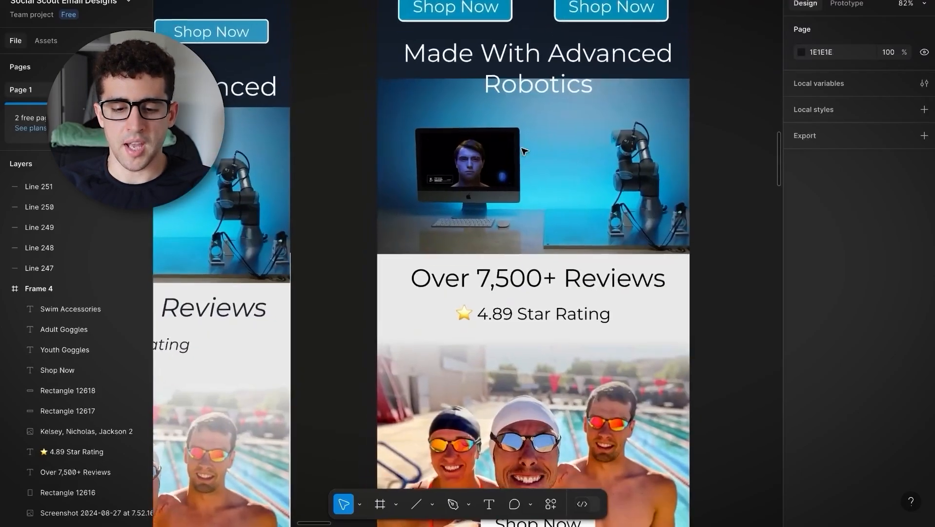
{"action": "scroll", "coordinate": [523, 151], "scroll_direction": "down", "scroll_amount": 1}
{"action": "scroll", "coordinate": [523, 152], "scroll_direction": "down", "scroll_amount": 5}
{"action": "scroll", "coordinate": [523, 151], "scroll_direction": "up", "scroll_amount": 10}
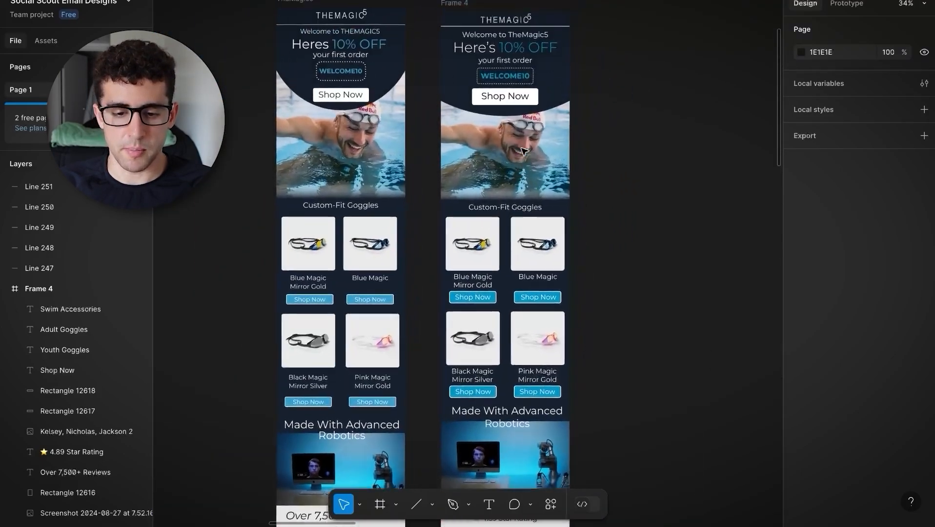
{"action": "scroll", "coordinate": [525, 152], "scroll_direction": "up", "scroll_amount": 1}
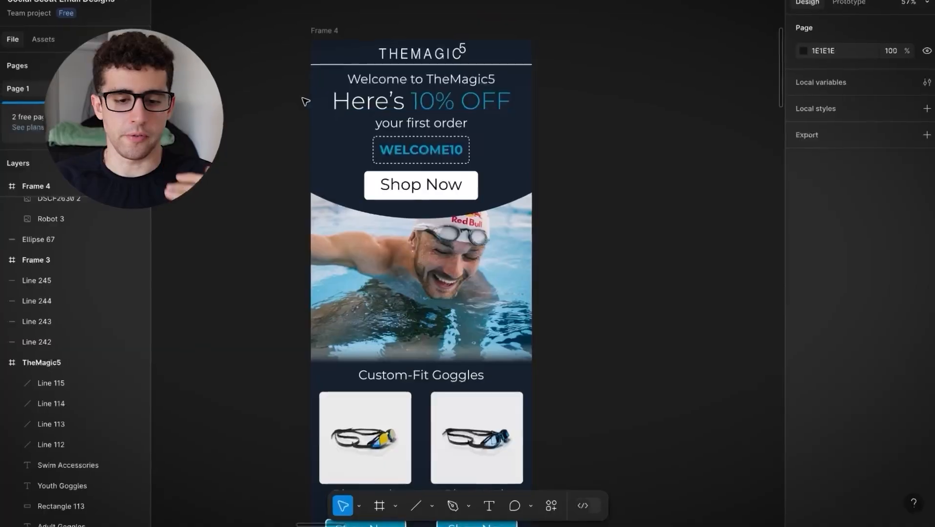
{"action": "scroll", "coordinate": [305, 101], "scroll_direction": "down", "scroll_amount": 2}
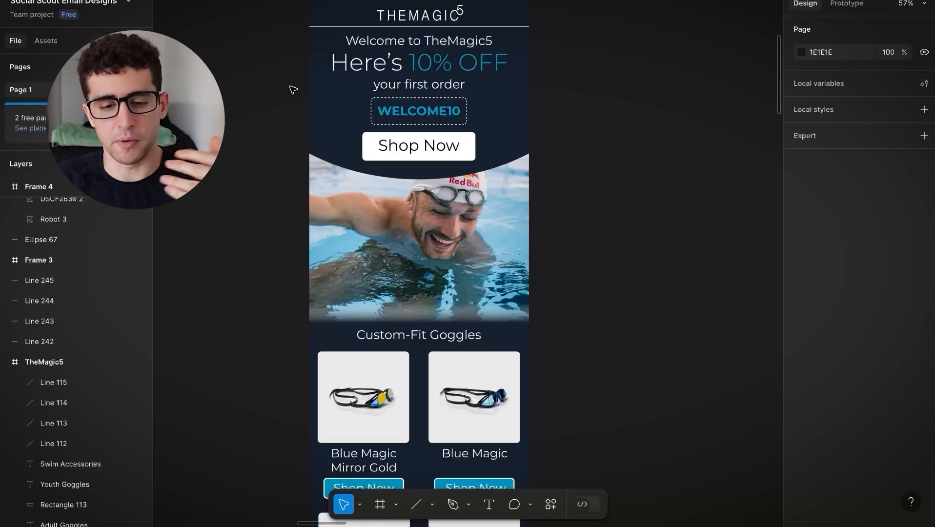
{"action": "scroll", "coordinate": [290, 71], "scroll_direction": "up", "scroll_amount": 2}
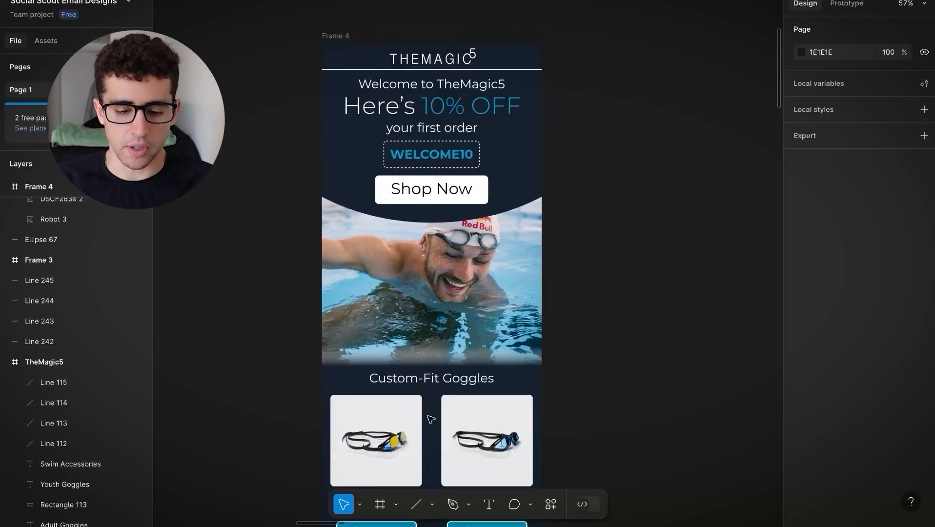
Step: Add a 100 × 100 slice to the email header and align it with Frame 4's upper-left corner at X 0, Y 0
{"action": "left_click", "coordinate": [396, 506]}
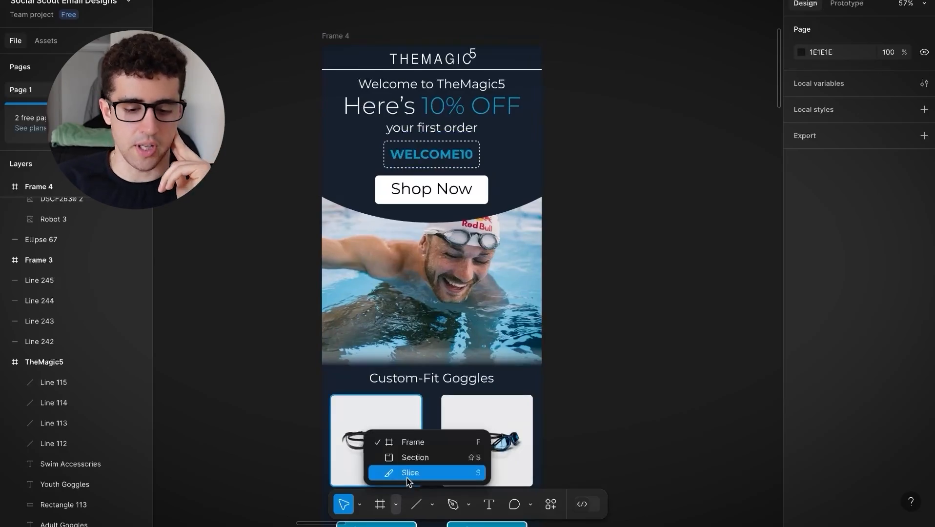
{"action": "left_click", "coordinate": [406, 477]}
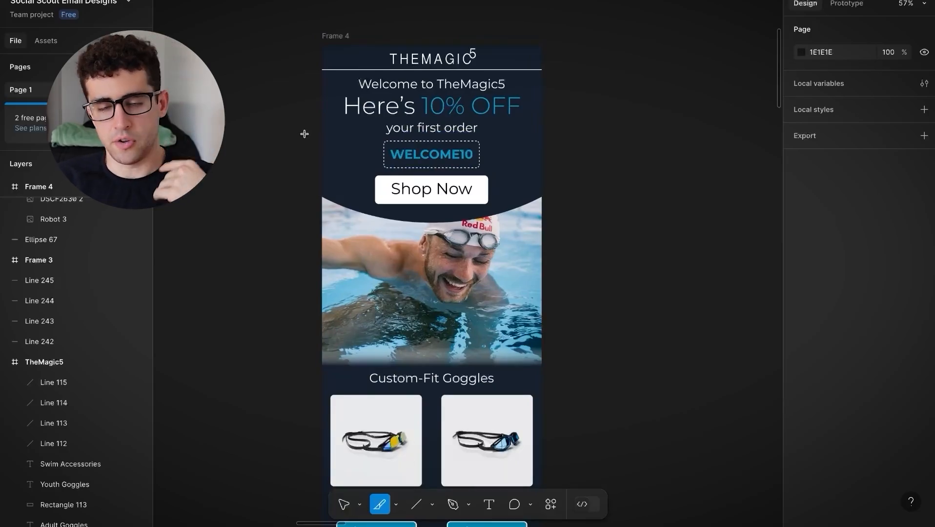
{"action": "scroll", "coordinate": [342, 83], "scroll_direction": "up", "scroll_amount": 1}
{"action": "left_click", "coordinate": [313, 74]}
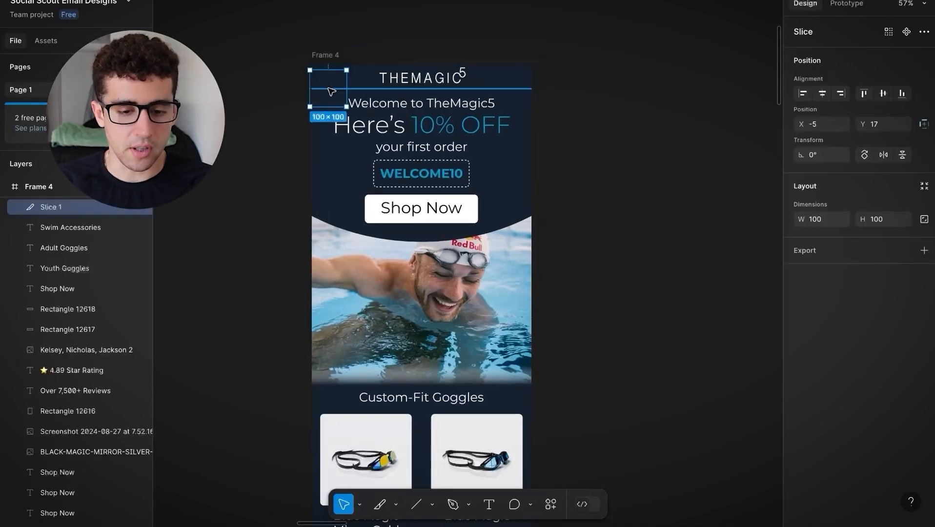
{"action": "scroll", "coordinate": [324, 83], "scroll_direction": "up", "scroll_amount": 5}
{"action": "left_click_drag", "start_coordinate": [317, 78], "coordinate": [313, 53]}
{"action": "scroll", "coordinate": [324, 65], "scroll_direction": "up", "scroll_amount": 8}
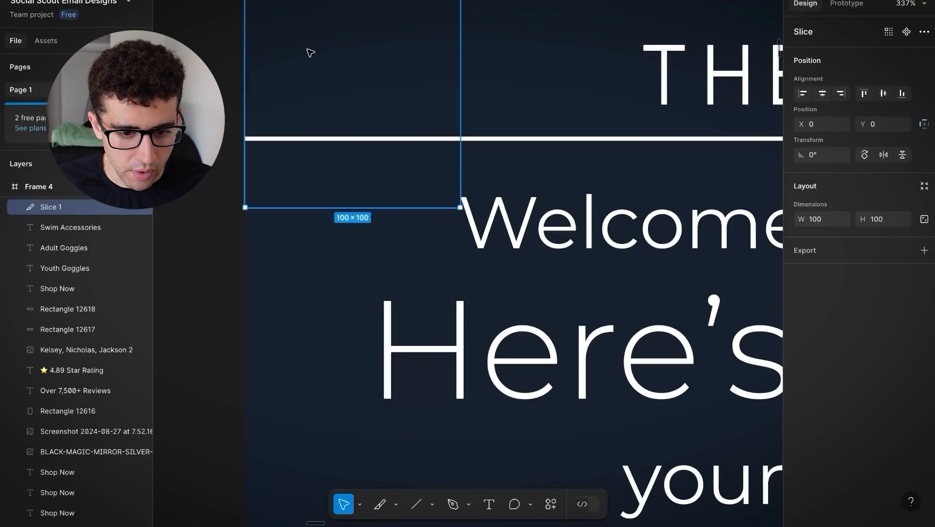
{"action": "scroll", "coordinate": [310, 53], "scroll_direction": "up", "scroll_amount": 5}
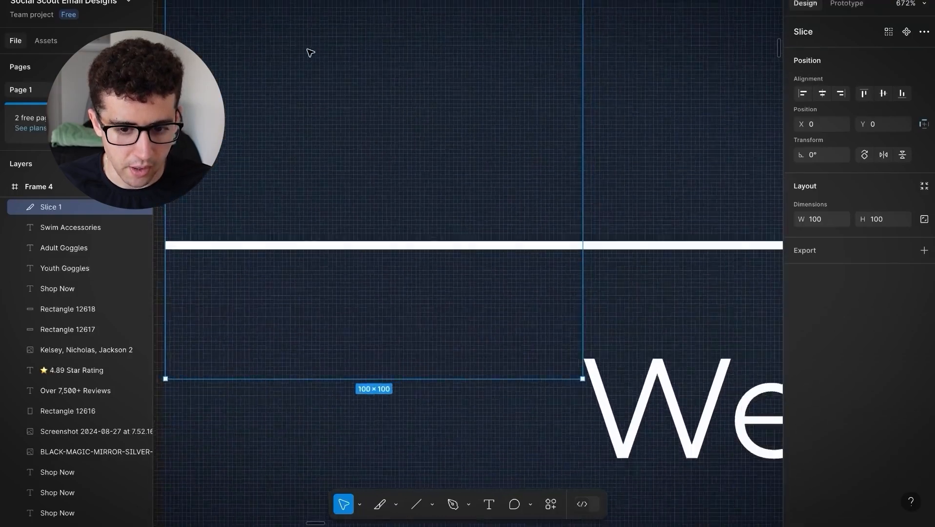
Step: Resize the header slice to 600 × 79 so it spans the frame's width and ends just below the divider line
{"action": "scroll", "coordinate": [310, 52], "scroll_direction": "down", "scroll_amount": 5}
{"action": "scroll", "coordinate": [391, 59], "scroll_direction": "down", "scroll_amount": 3}
{"action": "left_click_drag", "start_coordinate": [390, 59], "coordinate": [631, 64]}
{"action": "scroll", "coordinate": [631, 64], "scroll_direction": "up", "scroll_amount": 3}
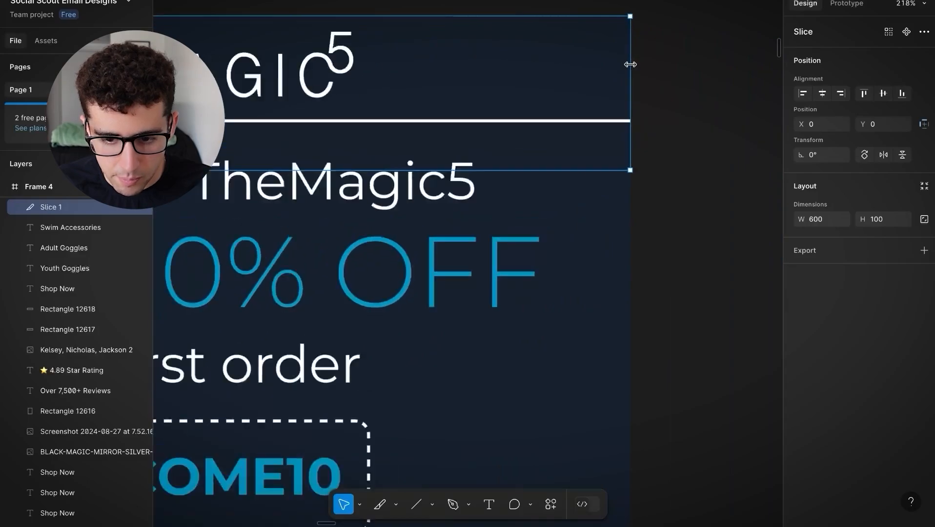
{"action": "scroll", "coordinate": [634, 71], "scroll_direction": "down", "scroll_amount": 5}
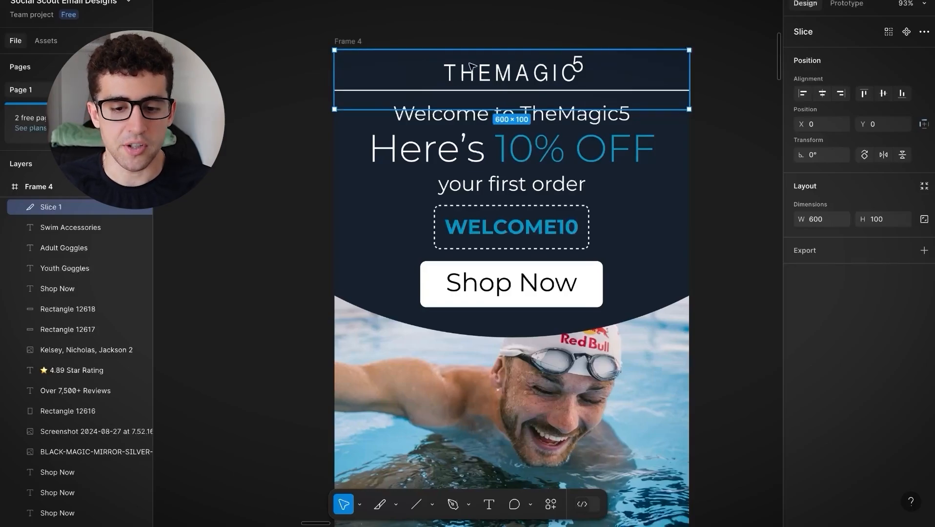
{"action": "scroll", "coordinate": [521, 71], "scroll_direction": "down", "scroll_amount": 3}
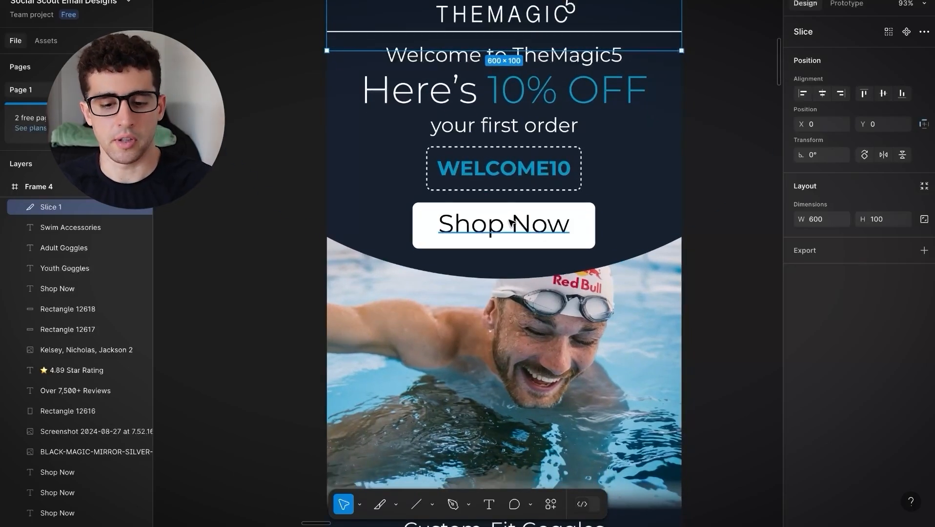
{"action": "scroll", "coordinate": [511, 223], "scroll_direction": "down", "scroll_amount": 10}
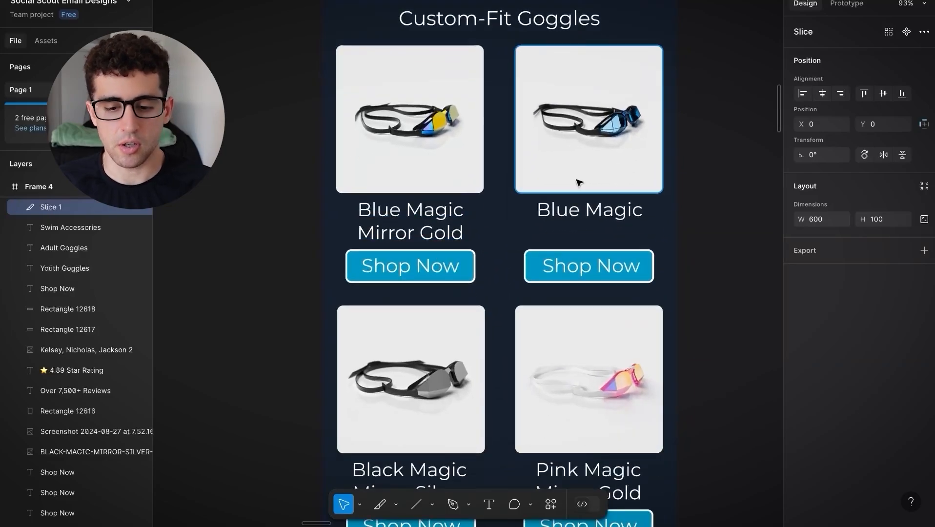
{"action": "scroll", "coordinate": [556, 241], "scroll_direction": "down", "scroll_amount": 10}
{"action": "scroll", "coordinate": [557, 242], "scroll_direction": "up", "scroll_amount": 15}
{"action": "scroll", "coordinate": [557, 241], "scroll_direction": "up", "scroll_amount": 8}
{"action": "mouse_move", "coordinate": [531, 204]}
{"action": "left_mouse_down"}
{"action": "mouse_move", "coordinate": [534, 181]}
{"action": "mouse_move", "coordinate": [537, 192]}
{"action": "left_mouse_up"}
Step: Export the header slice as a 2x PNG to the Desktop, replacing the existing "Slice 1.png"
{"action": "left_click", "coordinate": [806, 261]}
{"action": "left_click", "coordinate": [830, 273]}
{"action": "left_click", "coordinate": [825, 307]}
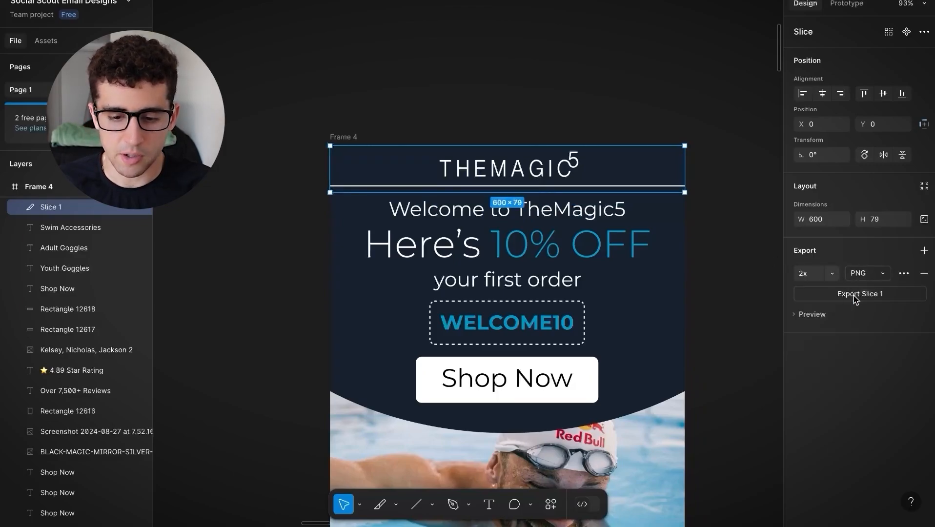
{"action": "key", "text": "shift+super+e"}
{"action": "left_click", "coordinate": [566, 258]}
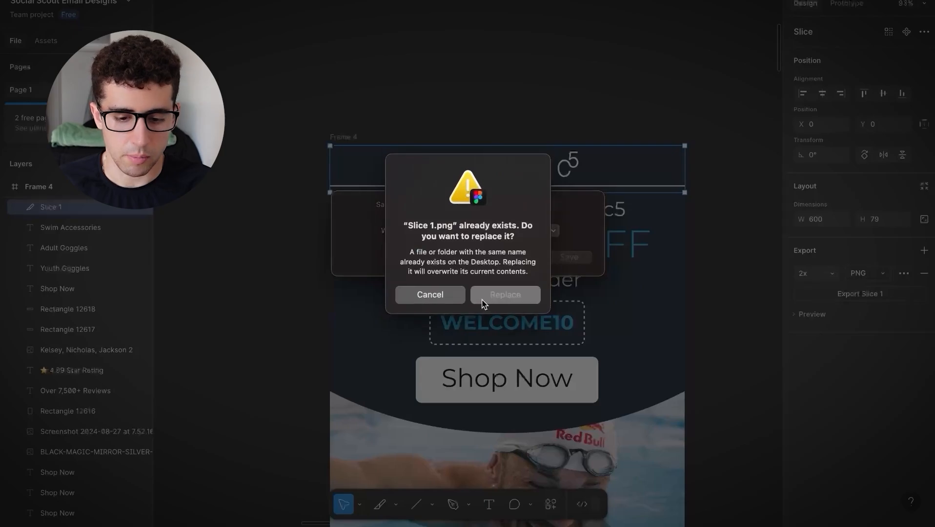
{"action": "left_click", "coordinate": [484, 295]}
Step: Add a second slice directly below the header slice and align its left edge with the frame at X 0, Y 79
{"action": "scroll", "coordinate": [340, 173], "scroll_direction": "down", "scroll_amount": 2}
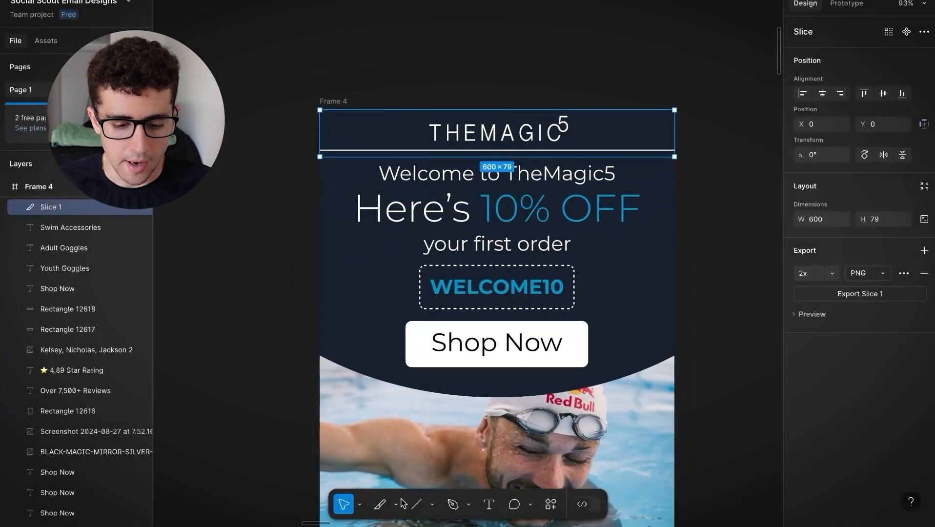
{"action": "scroll", "coordinate": [368, 220], "scroll_direction": "up", "scroll_amount": 5}
{"action": "left_click", "coordinate": [344, 186]}
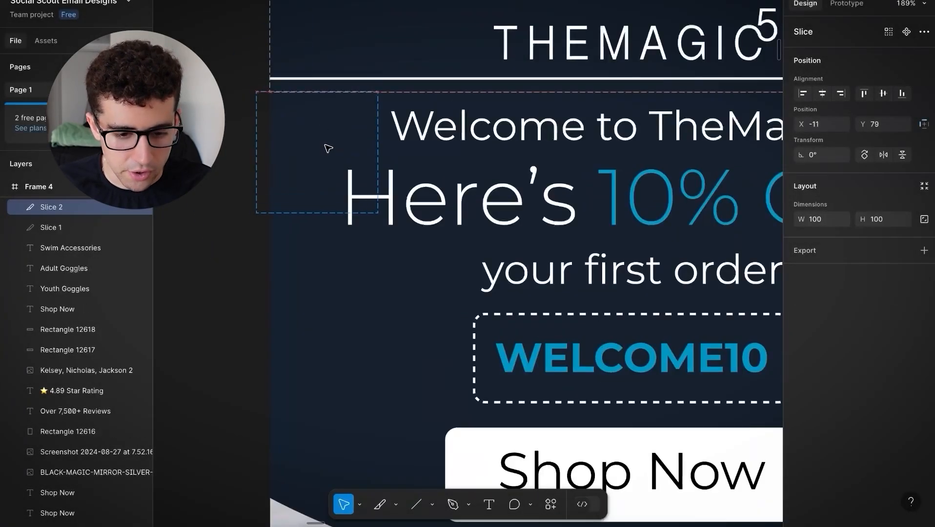
{"action": "scroll", "coordinate": [278, 108], "scroll_direction": "up", "scroll_amount": 10}
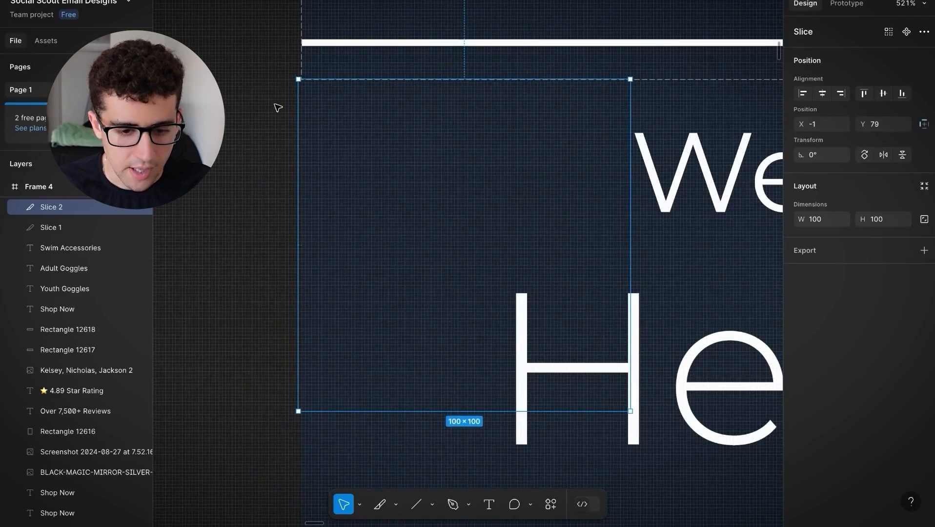
{"action": "scroll", "coordinate": [278, 108], "scroll_direction": "right", "scroll_amount": 2}
{"action": "scroll", "coordinate": [278, 108], "scroll_direction": "up", "scroll_amount": 1}
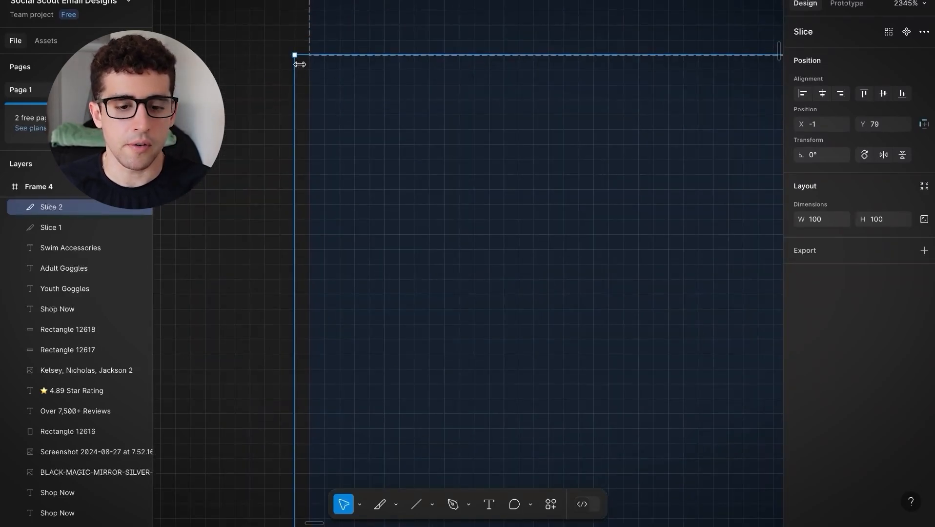
{"action": "left_click_drag", "start_coordinate": [297, 86], "coordinate": [312, 86]}
Step: Resize the second slice to 600 × 278 so it covers the welcome text and discount code, ending at the top of the white Shop Now button
{"action": "scroll", "coordinate": [312, 85], "scroll_direction": "down", "scroll_amount": 10}
{"action": "left_click_drag", "start_coordinate": [471, 103], "coordinate": [626, 111]}
{"action": "scroll", "coordinate": [633, 111], "scroll_direction": "up", "scroll_amount": 5}
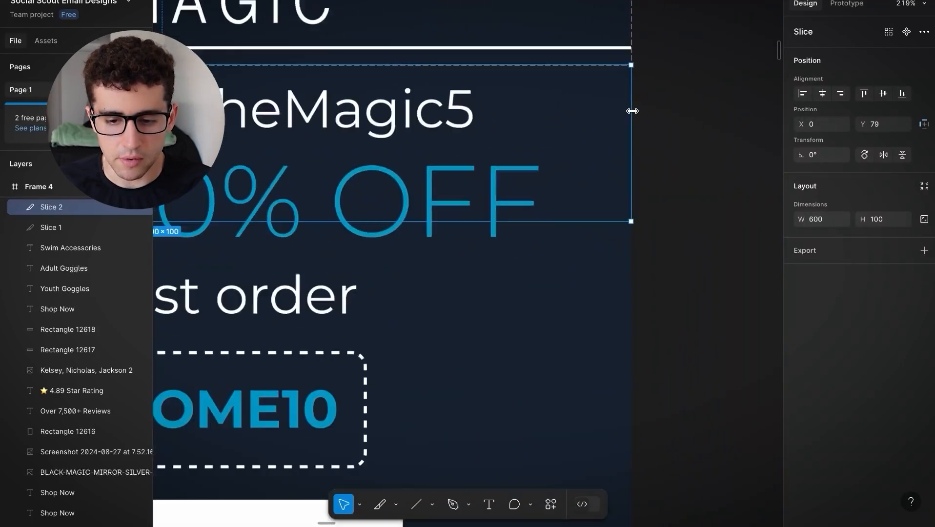
{"action": "scroll", "coordinate": [634, 122], "scroll_direction": "down", "scroll_amount": 4}
{"action": "scroll", "coordinate": [634, 122], "scroll_direction": "down", "scroll_amount": 3}
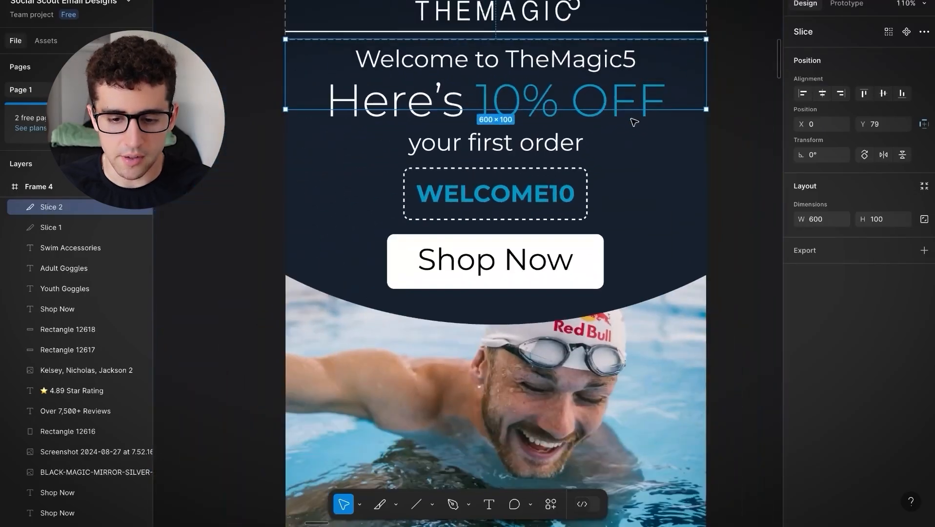
{"action": "left_click_drag", "start_coordinate": [600, 110], "coordinate": [600, 234]}
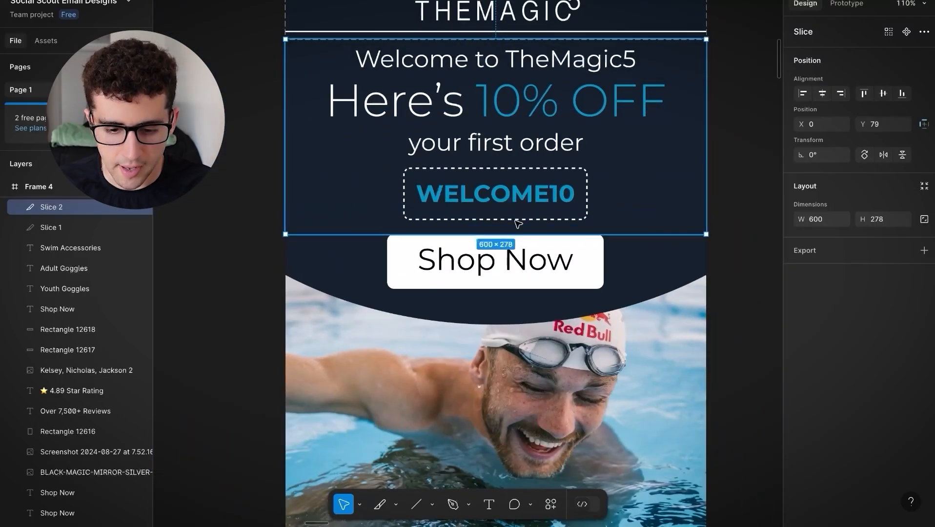
{"action": "scroll", "coordinate": [511, 221], "scroll_direction": "up", "scroll_amount": 5}
{"action": "scroll", "coordinate": [503, 167], "scroll_direction": "down", "scroll_amount": 3}
{"action": "scroll", "coordinate": [503, 167], "scroll_direction": "down", "scroll_amount": 4}
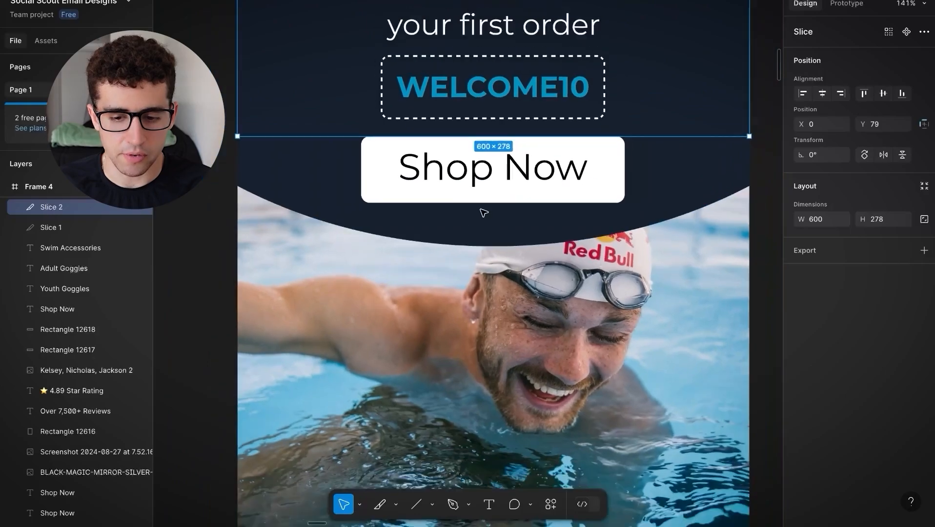
Step: Export the second slice, with the welcome text and discount code, as a 2x PNG
{"action": "left_click", "coordinate": [847, 251]}
{"action": "left_click", "coordinate": [835, 273]}
{"action": "left_click", "coordinate": [820, 304]}
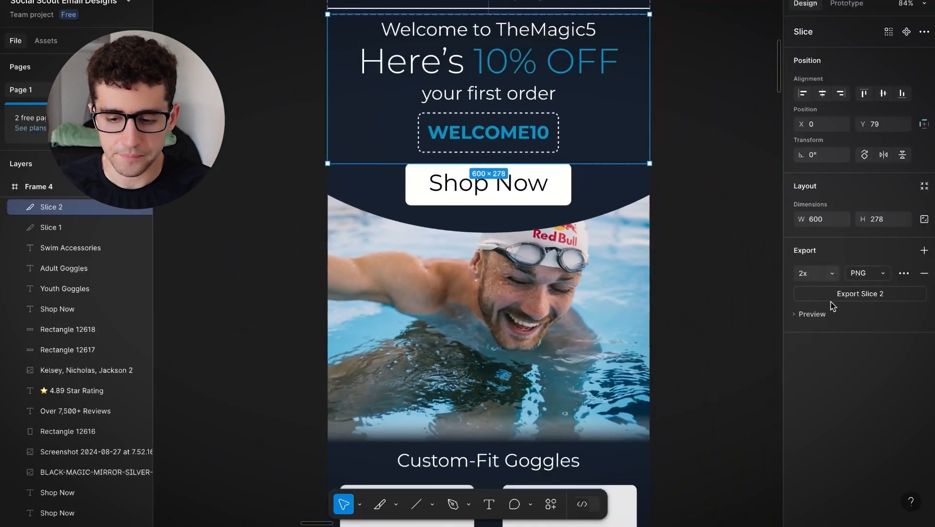
{"action": "left_click", "coordinate": [832, 294]}
{"action": "left_click", "coordinate": [567, 257]}
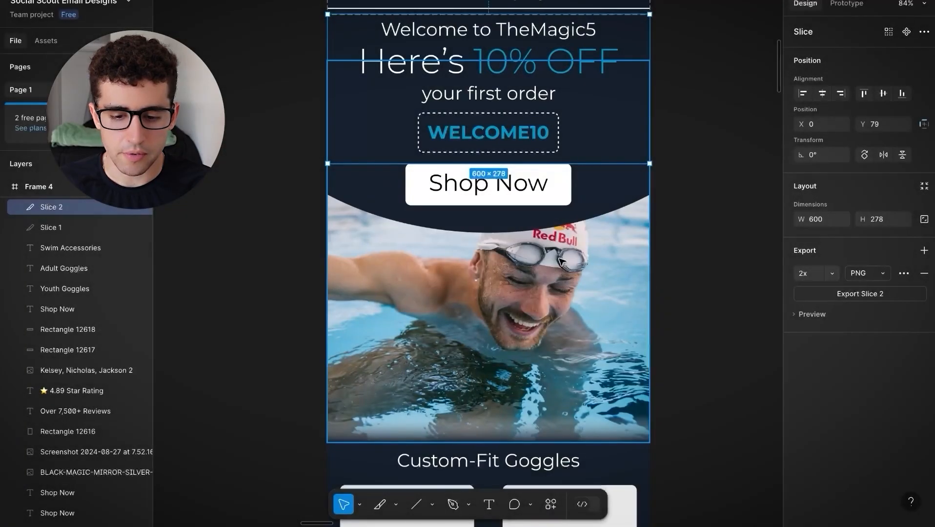
Step: Add a third slice over the white Shop Now button at X 0, Y 357, sized 600 × 101 and flush with the slice above
{"action": "left_click", "coordinate": [389, 251]}
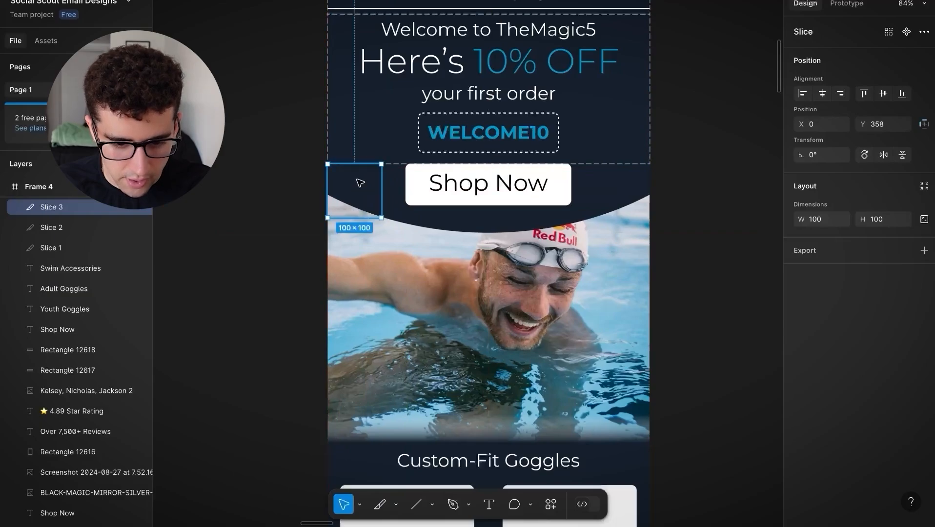
{"action": "scroll", "coordinate": [361, 183], "scroll_direction": "up", "scroll_amount": 6}
{"action": "left_click_drag", "start_coordinate": [442, 178], "coordinate": [647, 173]}
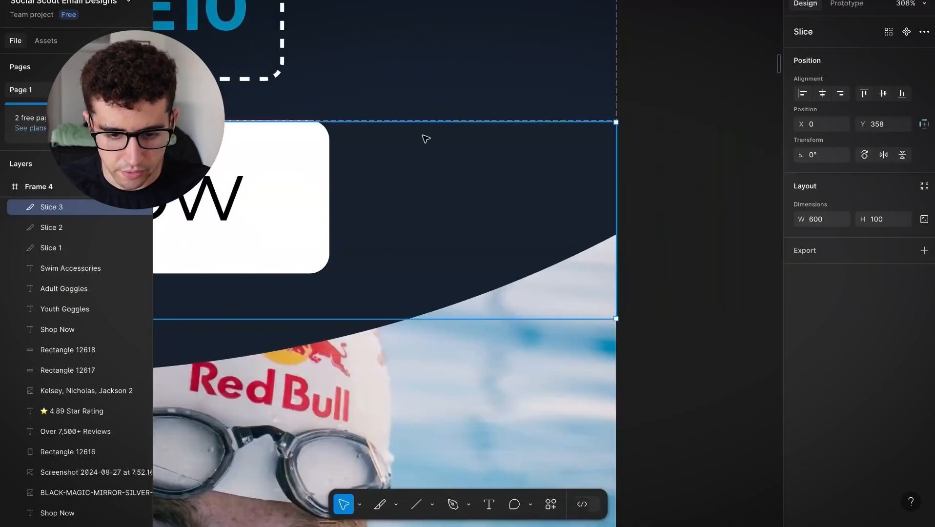
{"action": "scroll", "coordinate": [424, 138], "scroll_direction": "up", "scroll_amount": 10}
{"action": "left_click_drag", "start_coordinate": [413, 87], "coordinate": [411, 80]}
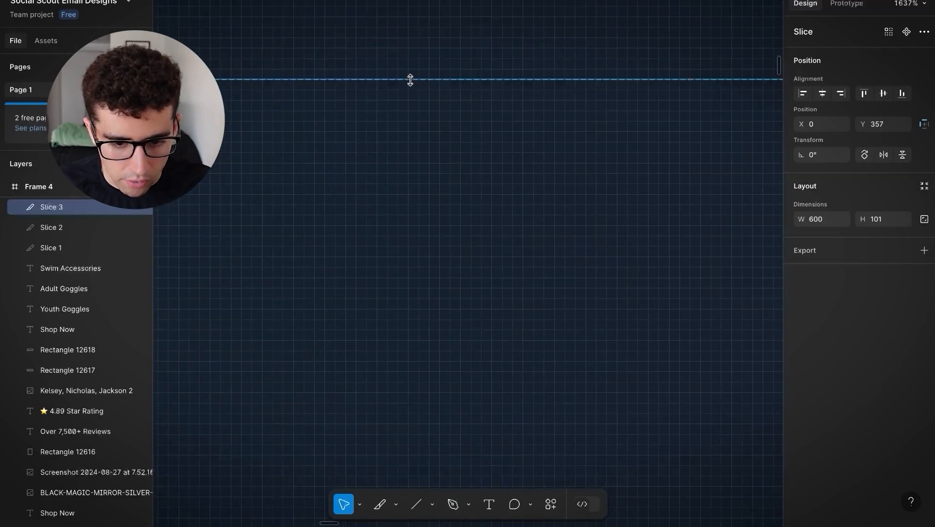
{"action": "scroll", "coordinate": [428, 100], "scroll_direction": "down", "scroll_amount": 15}
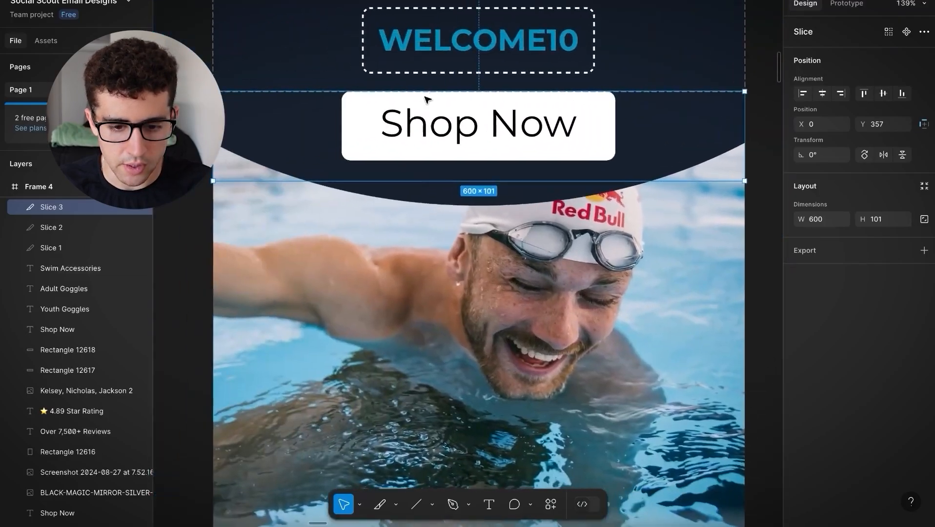
{"action": "scroll", "coordinate": [428, 99], "scroll_direction": "up", "scroll_amount": 8}
{"action": "scroll", "coordinate": [428, 99], "scroll_direction": "down", "scroll_amount": 4}
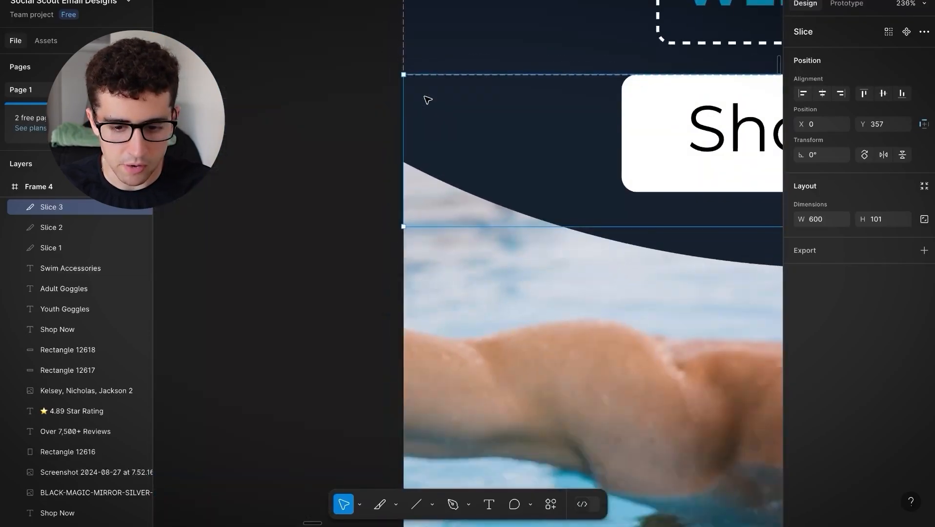
{"action": "scroll", "coordinate": [428, 99], "scroll_direction": "down", "scroll_amount": 4}
Step: Export the Shop Now button slice as a 2x PNG named "Slice 3.png" to the Desktop
{"action": "left_click", "coordinate": [810, 251]}
{"action": "left_click", "coordinate": [816, 273]}
{"action": "left_click", "coordinate": [843, 299]}
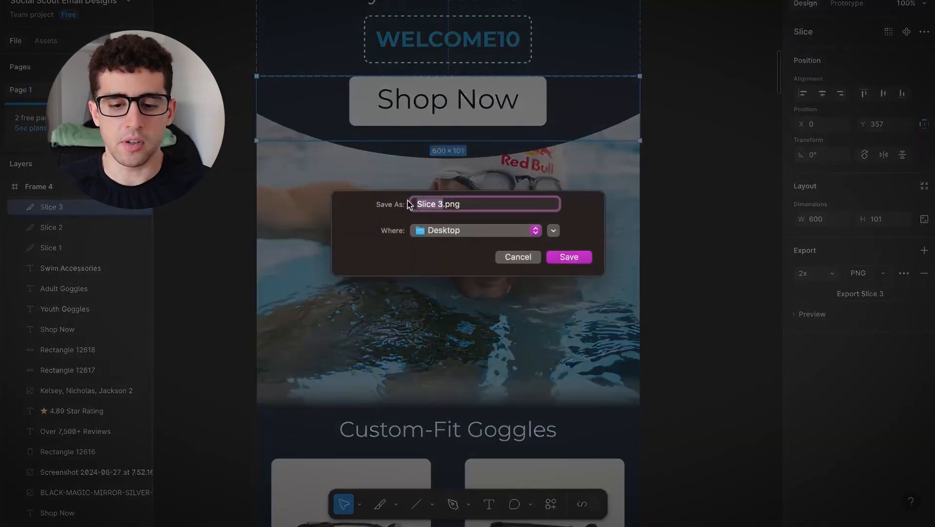
{"action": "left_click", "coordinate": [570, 257]}
Step: Add a fourth slice over the swimmer photo at X 0, Y 458, directly below the third slice, and widen it to 600
{"action": "scroll", "coordinate": [346, 160], "scroll_direction": "down", "scroll_amount": 5}
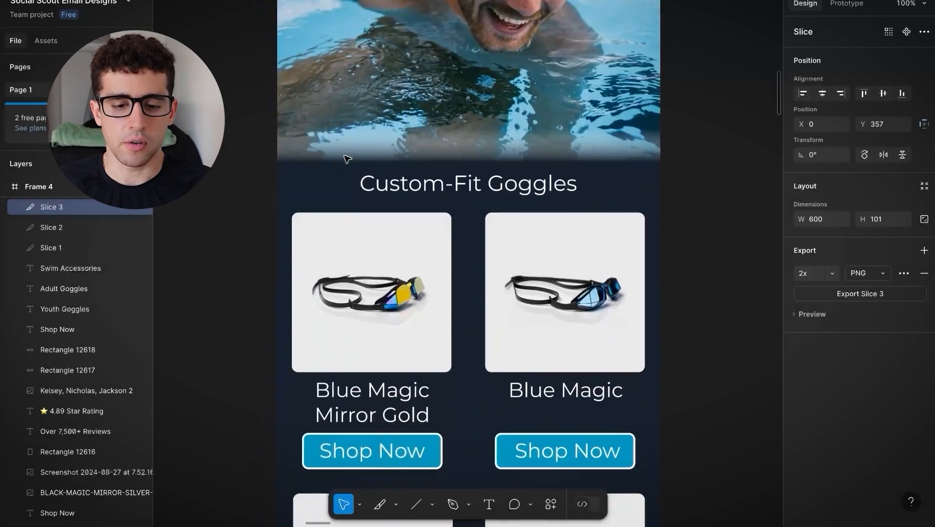
{"action": "scroll", "coordinate": [344, 156], "scroll_direction": "up", "scroll_amount": 3}
{"action": "left_click", "coordinate": [345, 242]}
{"action": "left_click_drag", "start_coordinate": [345, 242], "coordinate": [358, 95]}
{"action": "scroll", "coordinate": [332, 62], "scroll_direction": "up", "scroll_amount": 3}
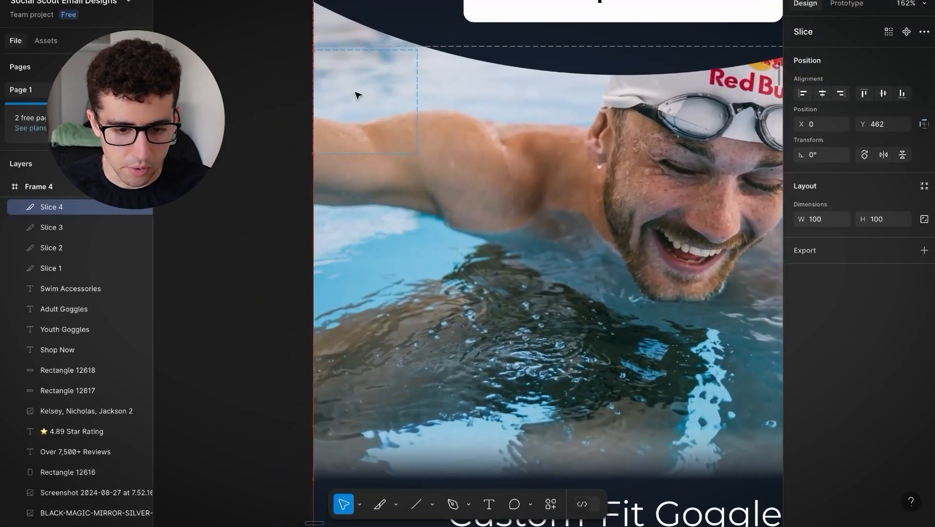
{"action": "left_click_drag", "start_coordinate": [418, 86], "coordinate": [669, 89]}
{"action": "scroll", "coordinate": [396, 94], "scroll_direction": "up", "scroll_amount": 10}
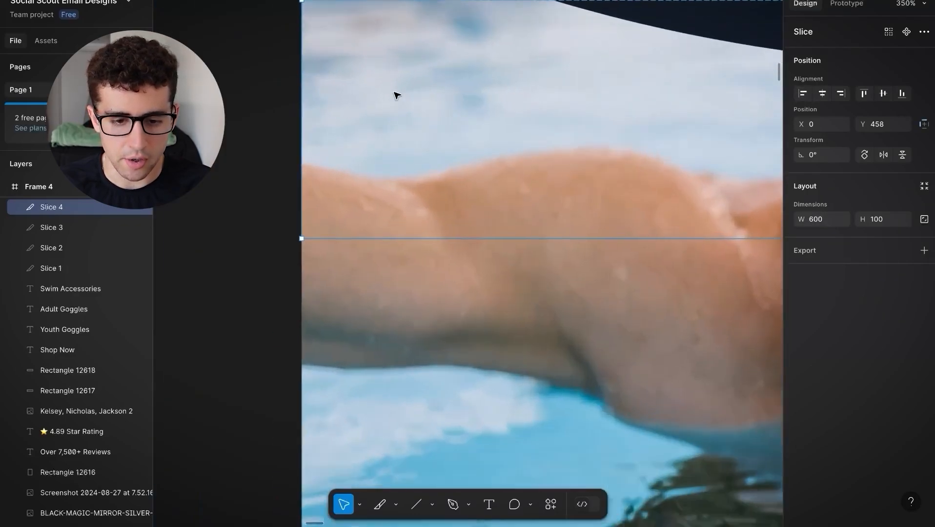
{"action": "scroll", "coordinate": [397, 98], "scroll_direction": "down", "scroll_amount": 10}
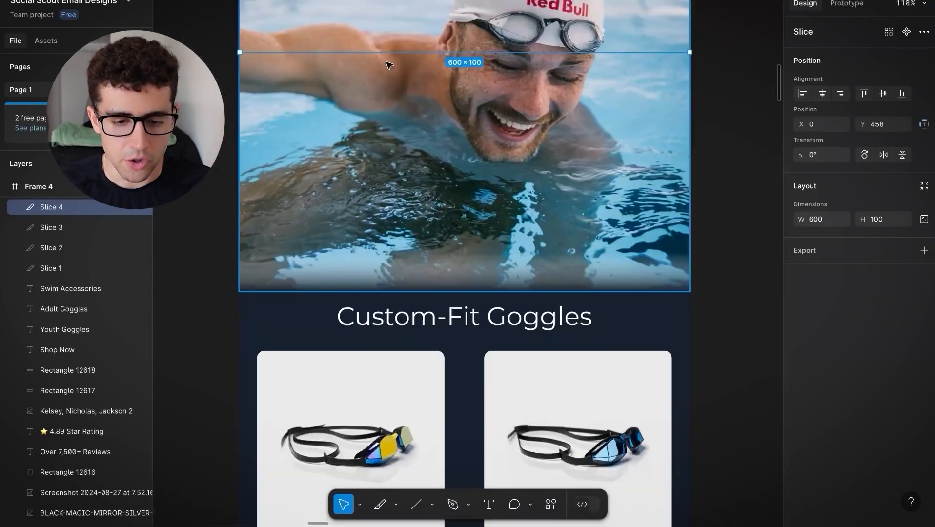
Step: Extend the fourth slice to a height of 843, down to the first goggles row's Shop Now buttons, and export it as a 2x PNG
{"action": "left_click_drag", "start_coordinate": [393, 61], "coordinate": [374, 407]}
{"action": "scroll", "coordinate": [406, 348], "scroll_direction": "down", "scroll_amount": 5}
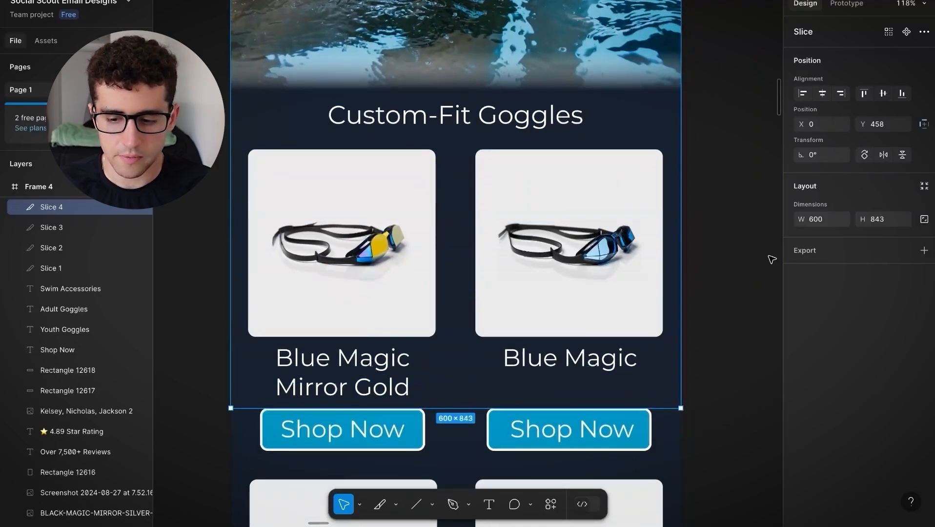
{"action": "left_click", "coordinate": [924, 251]}
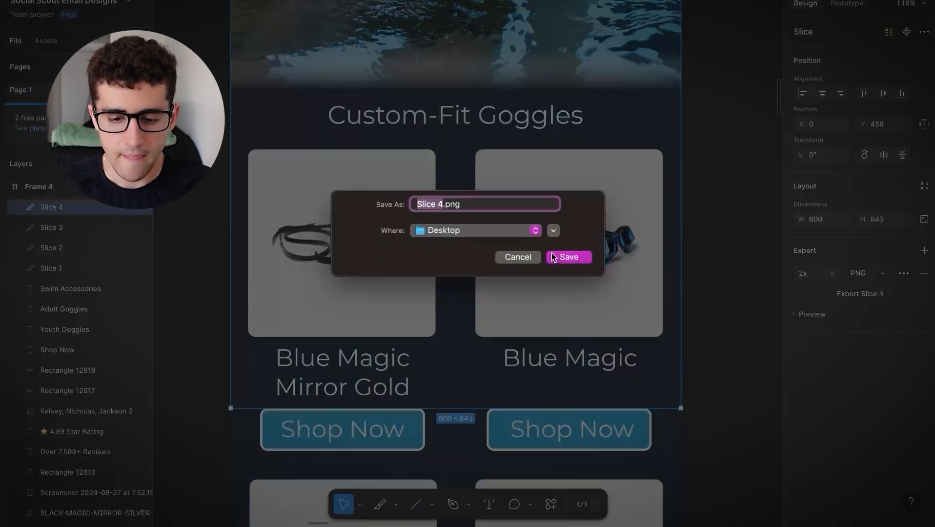
{"action": "left_click", "coordinate": [569, 258]}
Step: Add a 100 × 100 slice at the first goggles row's Shop Now buttons, placed at X 0, Y 1301 directly below the fourth slice
{"action": "scroll", "coordinate": [434, 259], "scroll_direction": "down", "scroll_amount": 5}
{"action": "left_click", "coordinate": [347, 238]}
{"action": "left_click_drag", "start_coordinate": [386, 277], "coordinate": [309, 175]}
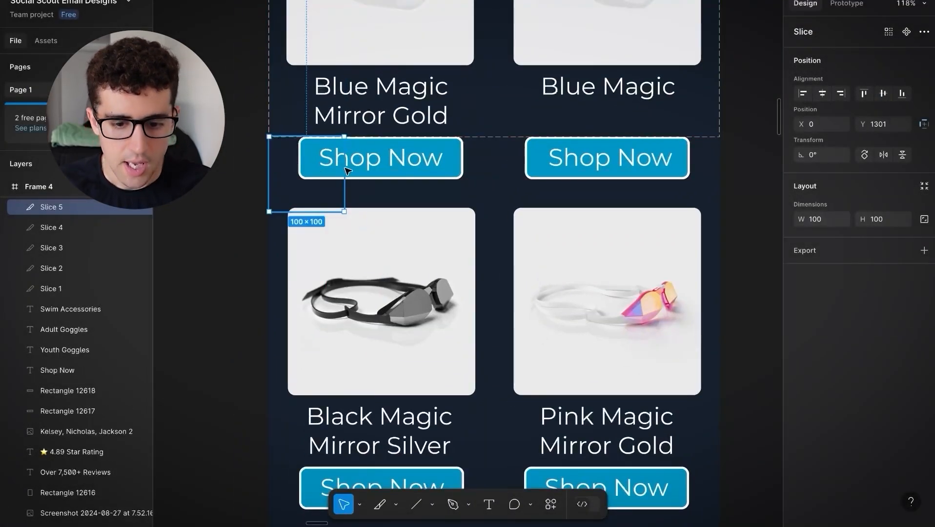
{"action": "scroll", "coordinate": [418, 144], "scroll_direction": "up", "scroll_amount": 5}
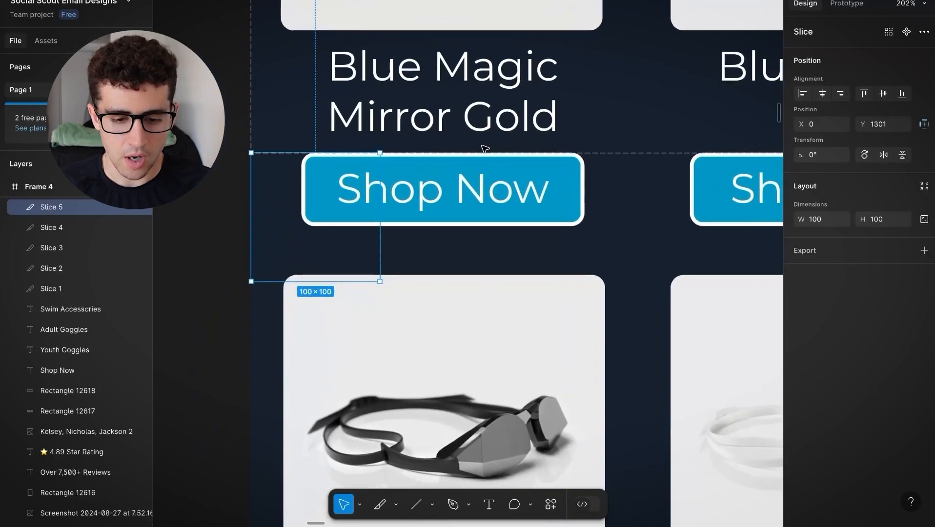
Step: Widen the fifth slice to 300 so it spans the half of the email around the Blue Magic Mirror Gold Shop Now button
{"action": "scroll", "coordinate": [497, 164], "scroll_direction": "right", "scroll_amount": 2}
{"action": "scroll", "coordinate": [257, 175], "scroll_direction": "up", "scroll_amount": 5}
{"action": "scroll", "coordinate": [257, 175], "scroll_direction": "down", "scroll_amount": 3}
{"action": "scroll", "coordinate": [259, 175], "scroll_direction": "up", "scroll_amount": 2}
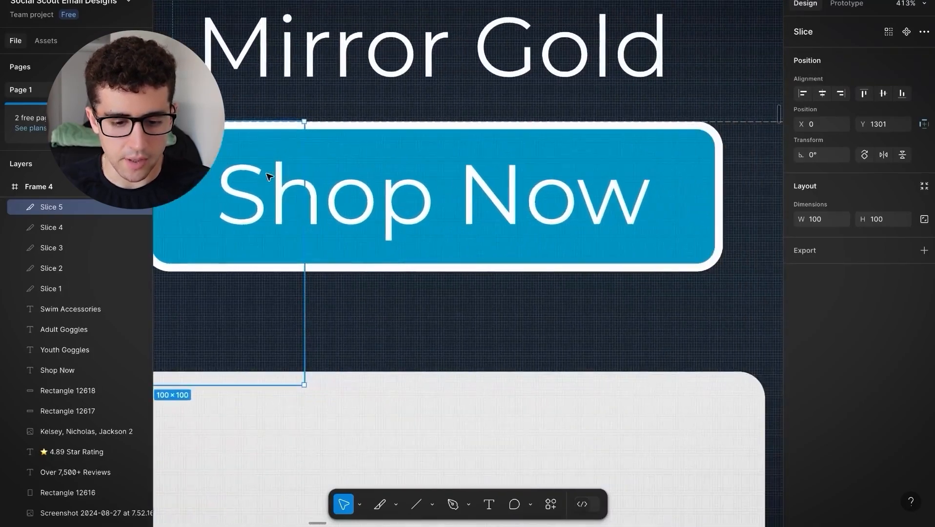
{"action": "left_click_drag", "start_coordinate": [304, 239], "coordinate": [686, 247]}
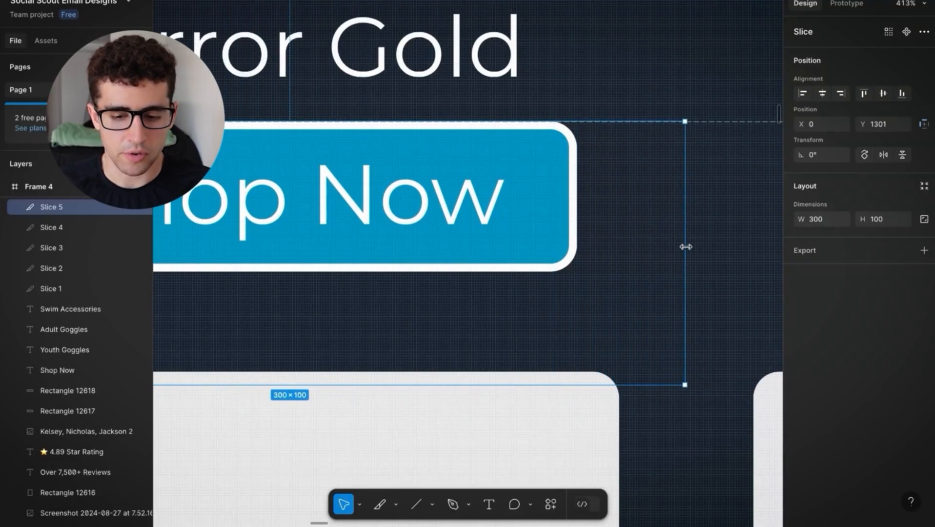
Step: Shorten the fifth slice to a height of 87, ending above the second goggles row, and export it as a 2x PNG
{"action": "scroll", "coordinate": [547, 226], "scroll_direction": "down", "scroll_amount": 5}
{"action": "left_click", "coordinate": [825, 252]}
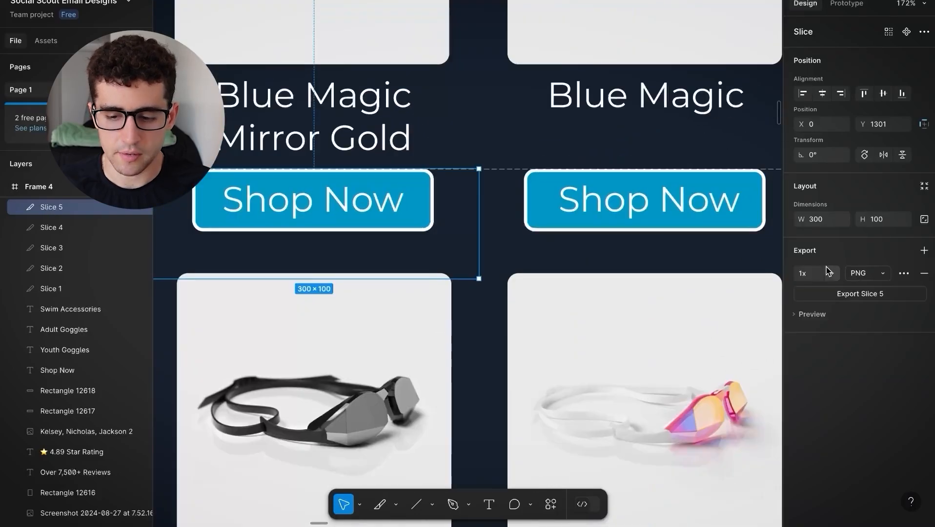
{"action": "left_click", "coordinate": [828, 272]}
{"action": "left_click", "coordinate": [306, 279]}
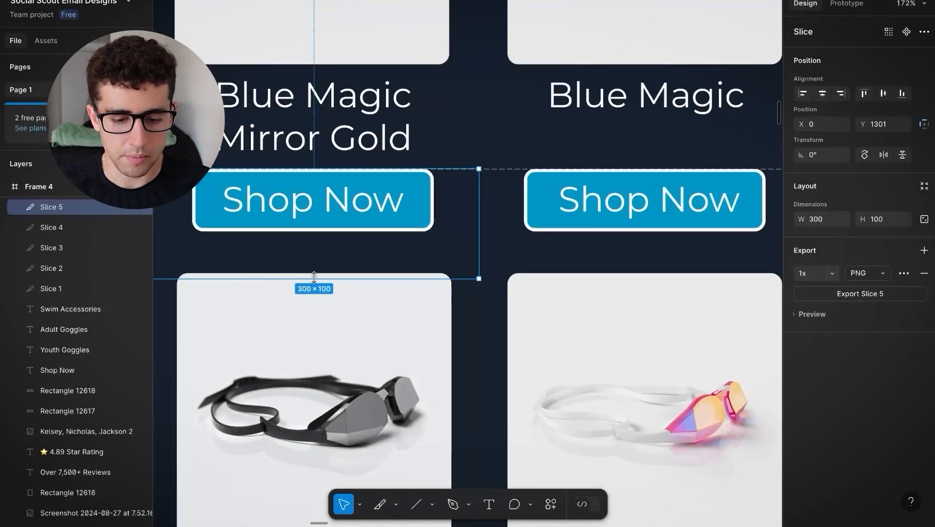
{"action": "left_click_drag", "start_coordinate": [314, 278], "coordinate": [314, 265]}
{"action": "left_click", "coordinate": [830, 274]}
{"action": "left_click", "coordinate": [850, 298]}
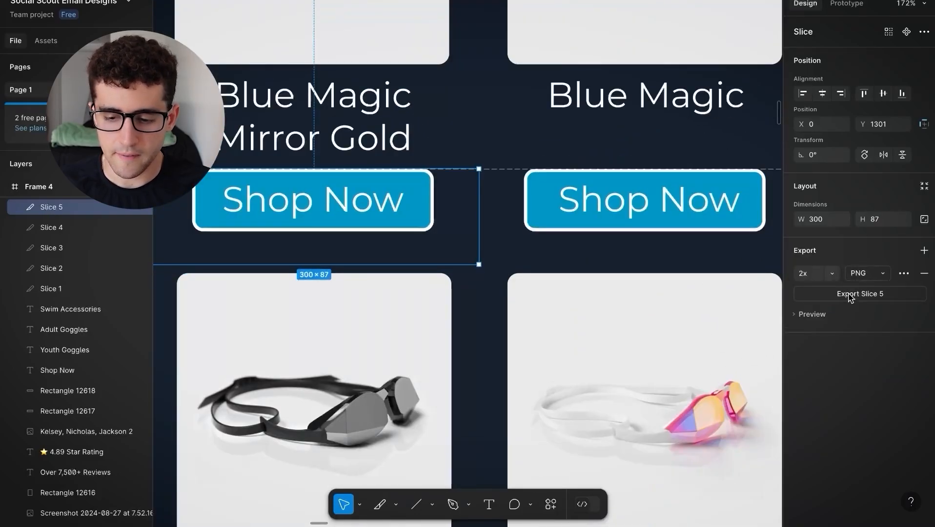
{"action": "left_click", "coordinate": [850, 296]}
{"action": "left_click", "coordinate": [568, 257]}
Step: Add a sixth slice over the Blue Magic Shop Now button at X 300, Y 1301, sized 300 × 87 to match the fifth slice
{"action": "key", "text": "s"}
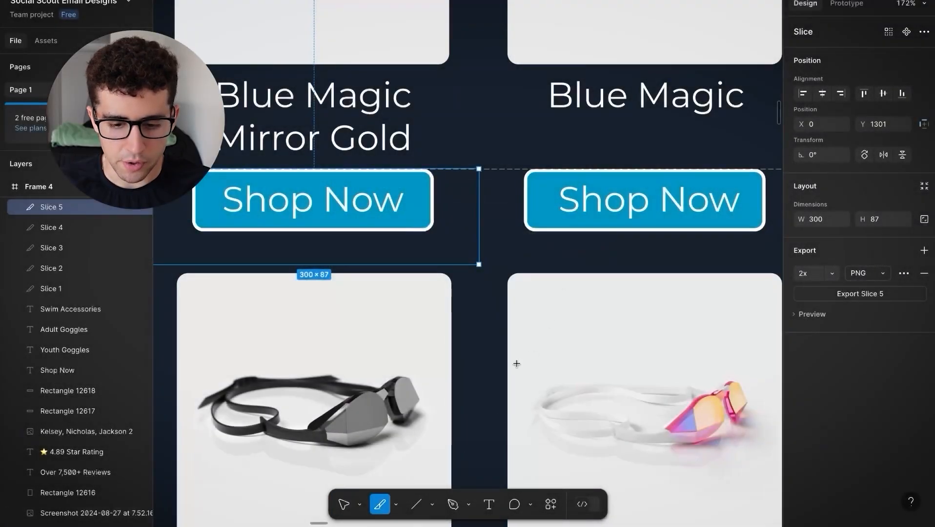
{"action": "scroll", "coordinate": [516, 364], "scroll_direction": "right", "scroll_amount": 3}
{"action": "left_click", "coordinate": [483, 247]}
{"action": "mouse_move", "coordinate": [484, 246]}
{"action": "left_mouse_down"}
{"action": "mouse_move", "coordinate": [468, 236]}
{"action": "mouse_move", "coordinate": [723, 238]}
{"action": "left_mouse_up"}
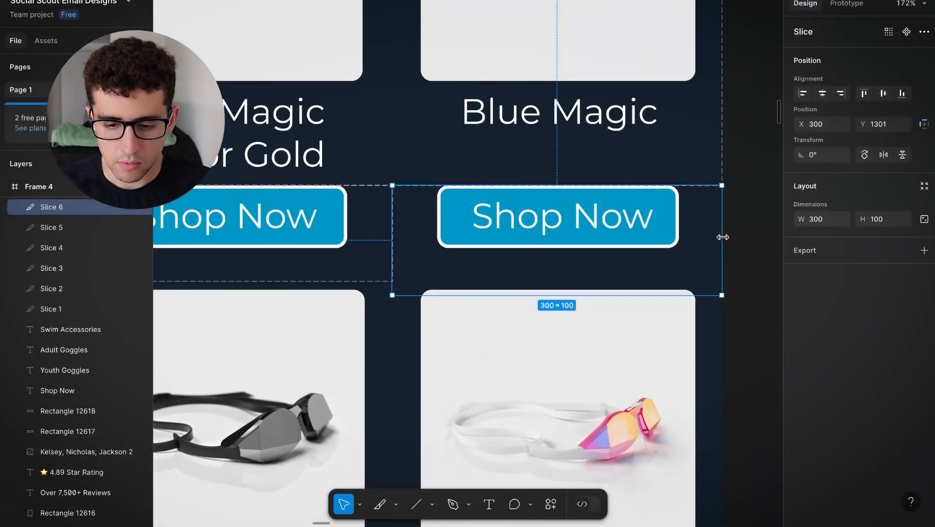
{"action": "left_click_drag", "start_coordinate": [495, 290], "coordinate": [495, 283]}
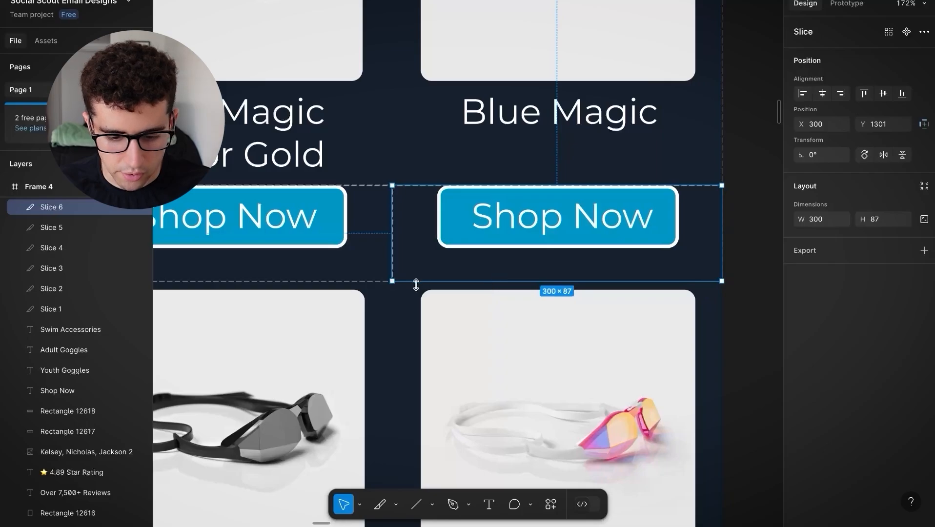
{"action": "scroll", "coordinate": [416, 285], "scroll_direction": "up", "scroll_amount": 10}
{"action": "scroll", "coordinate": [419, 288], "scroll_direction": "down", "scroll_amount": 10}
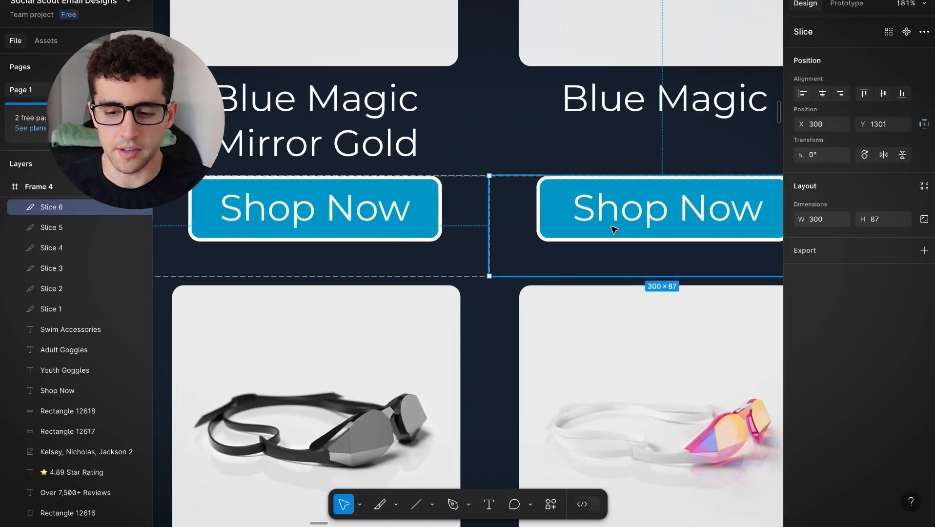
Step: Export the sixth slice, covering the Blue Magic Shop Now button, as a 2x PNG
{"action": "left_click", "coordinate": [859, 251]}
{"action": "left_click", "coordinate": [837, 274]}
{"action": "left_click", "coordinate": [843, 298]}
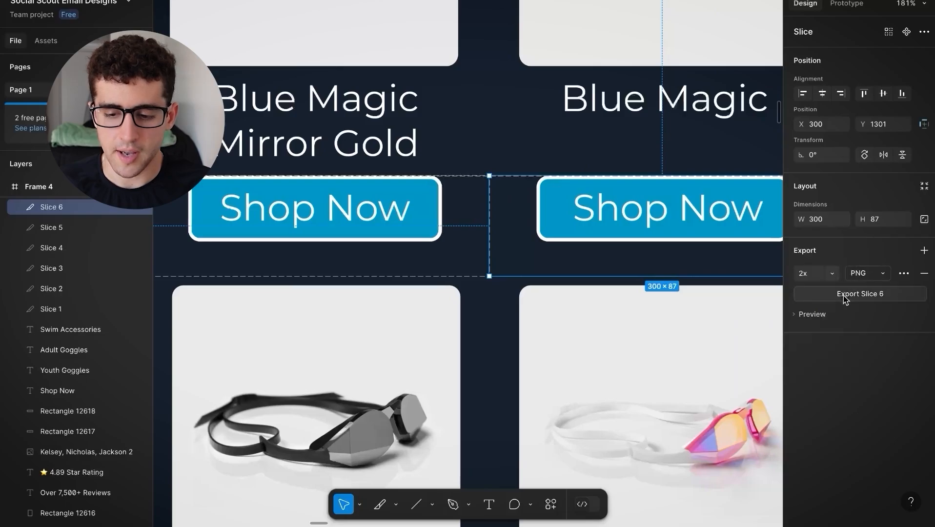
{"action": "left_click", "coordinate": [843, 295]}
{"action": "left_click", "coordinate": [584, 257]}
{"action": "scroll", "coordinate": [464, 229], "scroll_direction": "down", "scroll_amount": 5}
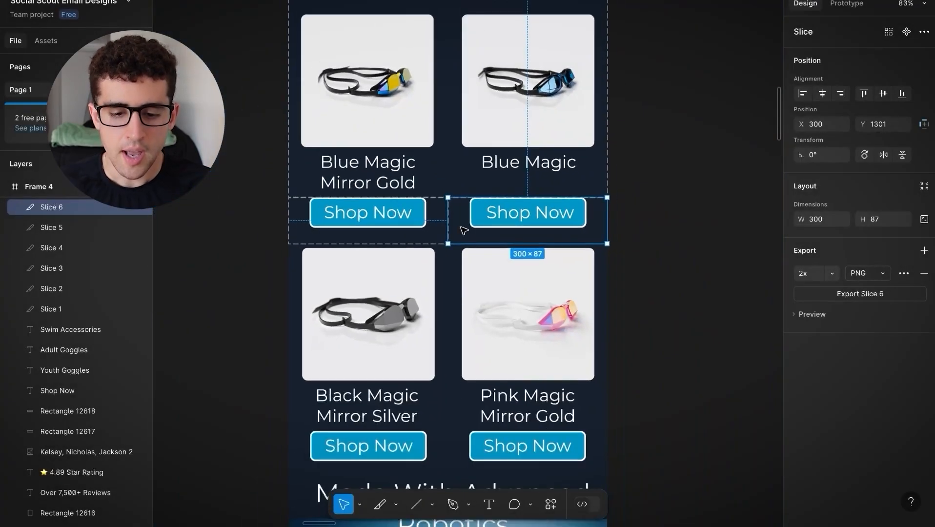
{"action": "scroll", "coordinate": [464, 229], "scroll_direction": "down", "scroll_amount": 10}
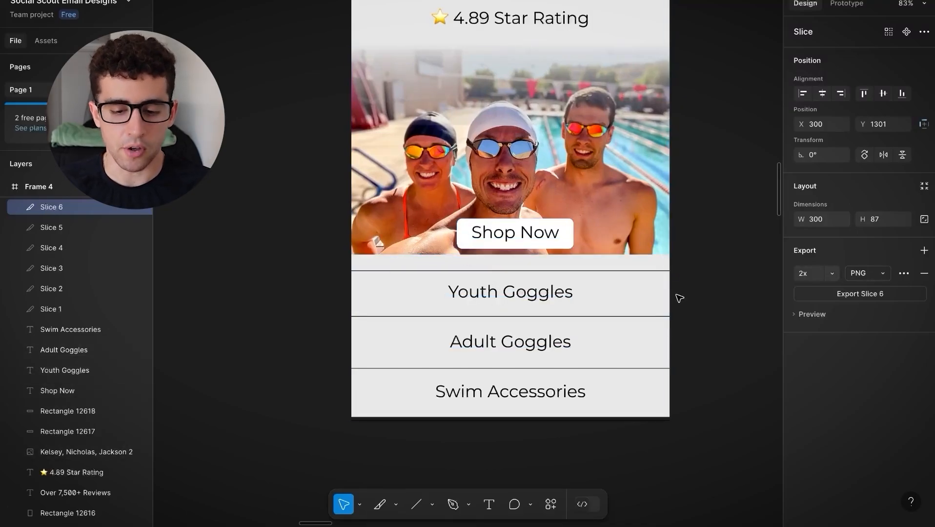
{"action": "scroll", "coordinate": [503, 174], "scroll_direction": "up", "scroll_amount": 15}
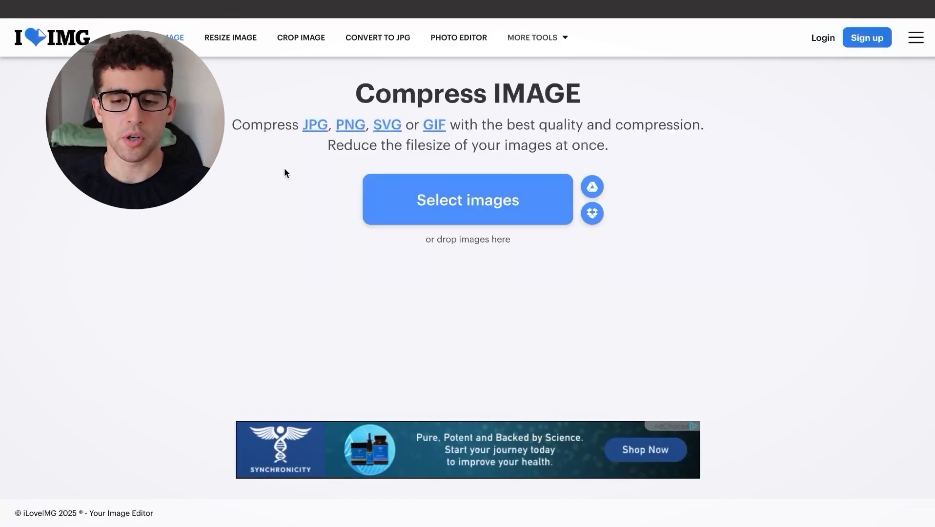
Step: Load Slice 2.png through Slice 6.png from the Desktop into iLoveIMG's image compressor and compress them
{"action": "left_click", "coordinate": [429, 206]}
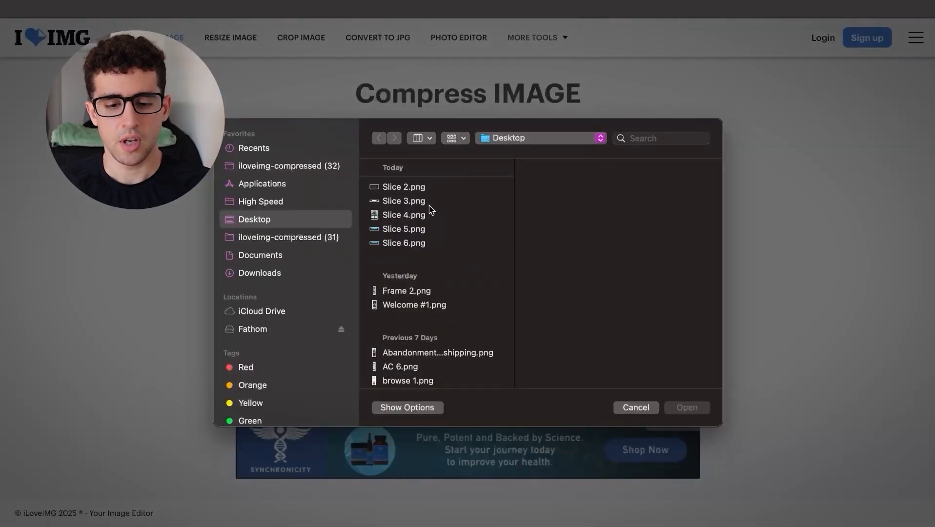
{"action": "left_click", "coordinate": [401, 241]}
{"action": "left_click_drag", "start_coordinate": [402, 255], "coordinate": [403, 191]}
{"action": "left_click_drag", "start_coordinate": [407, 225], "coordinate": [407, 242]}
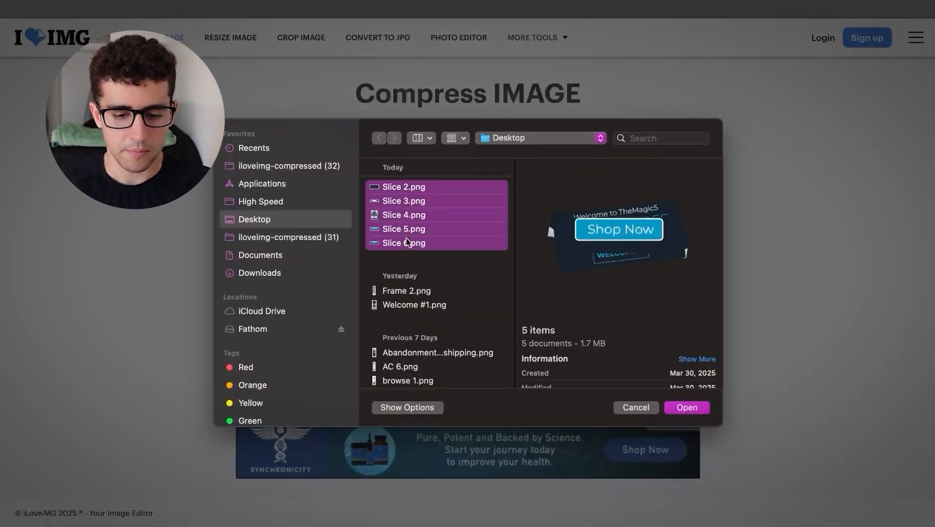
{"action": "left_click", "coordinate": [708, 406]}
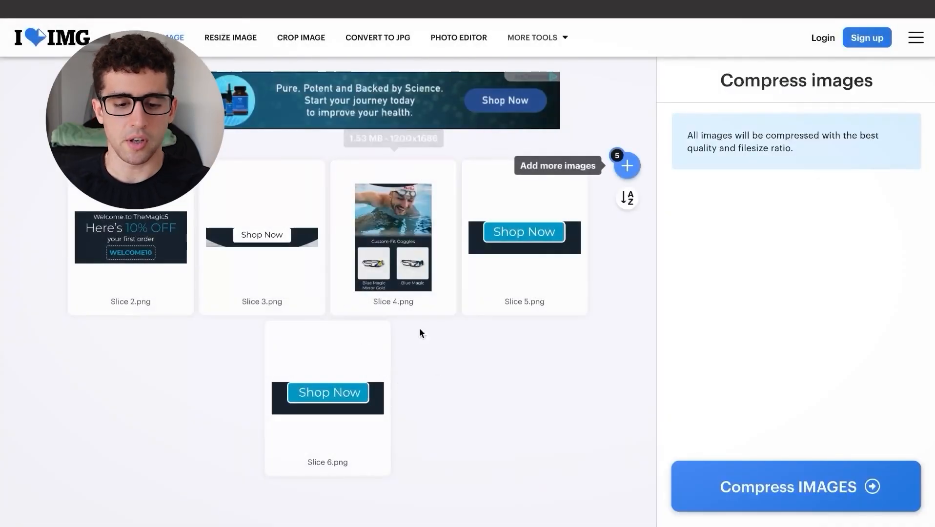
{"action": "left_click", "coordinate": [737, 500]}
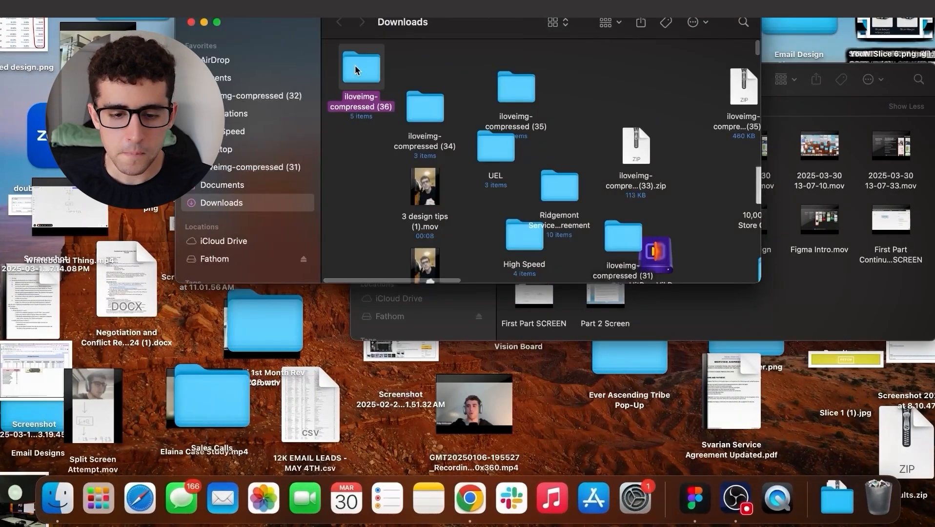
Step: Open the downloaded iloveimg-compressed (36) folder full screen, and switch to the Klaviyo campaign email editor
{"action": "double_click", "coordinate": [358, 69]}
{"action": "left_click", "coordinate": [217, 22]}
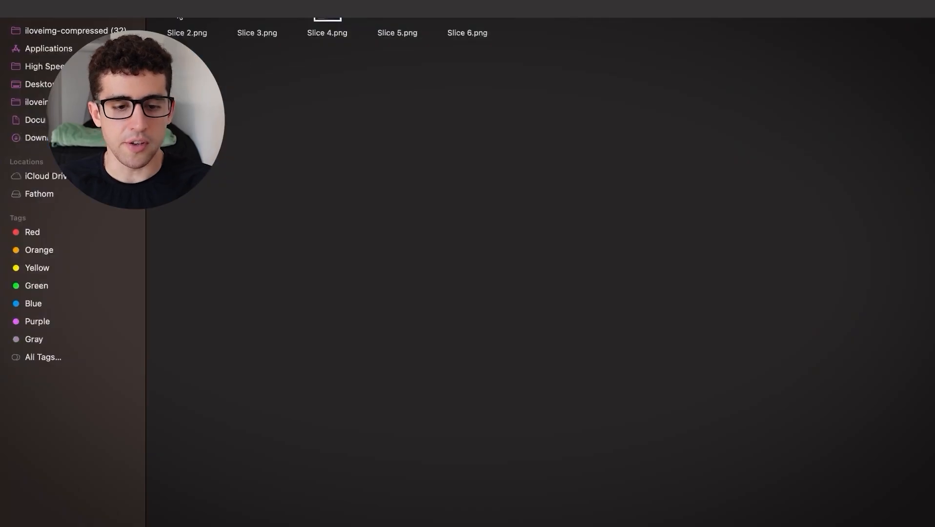
{"action": "key", "text": "Right"}
{"action": "key", "text": "Right"}
{"action": "key", "text": "Right"}
{"action": "key", "text": "Right"}
{"action": "left_click", "coordinate": [490, 96]}
{"action": "key", "text": "ctrl+Right"}
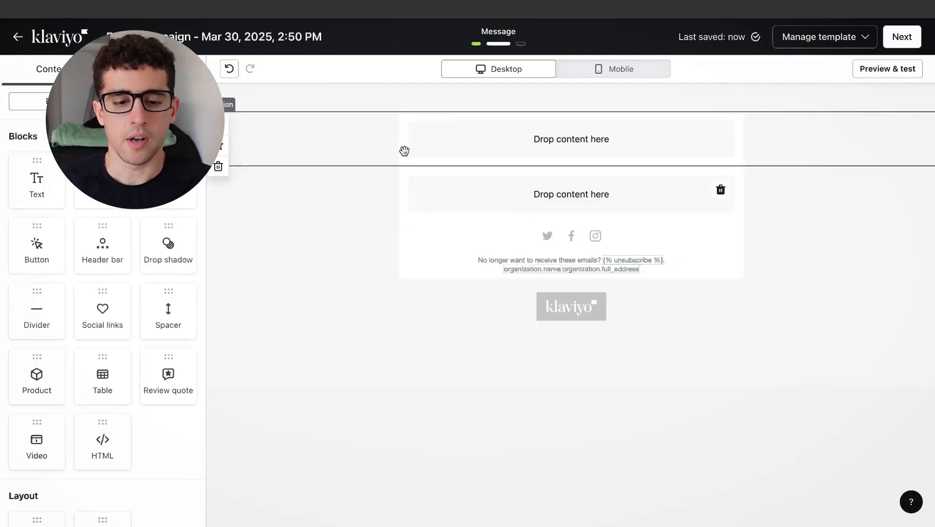
Step: Bring the TheMagic5 heading image from the Desktop folder into the first section of the Klaviyo email
{"action": "key", "text": "ctrl+Left"}
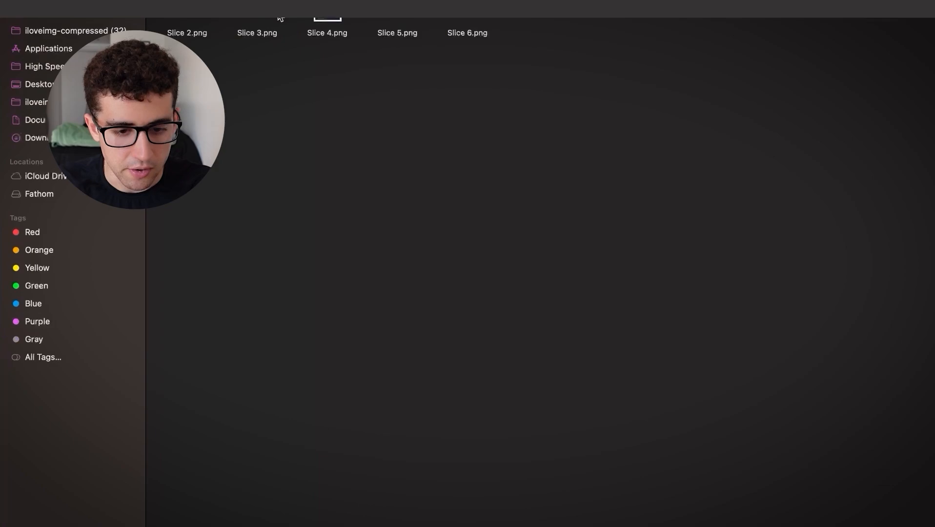
{"action": "key", "text": "ctrl+Right"}
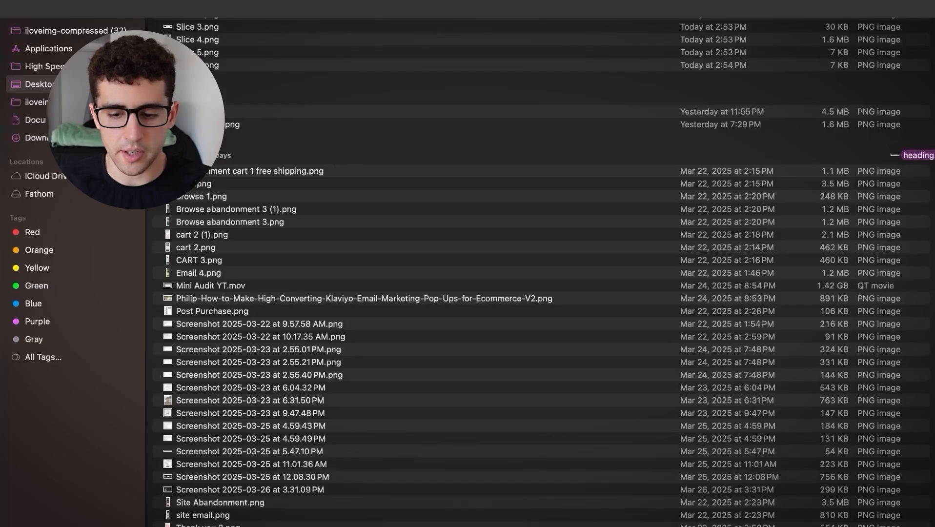
{"action": "left_click_drag", "start_coordinate": [933, 156], "coordinate": [531, 146]}
{"action": "left_click", "coordinate": [355, 145]}
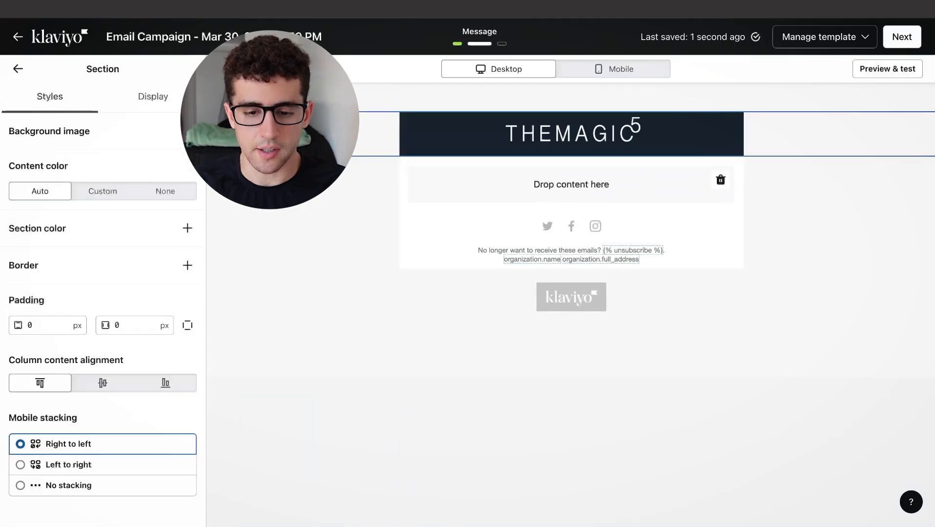
Step: Add the 10% OFF welcome image Slice 2.png and the Shop Now image Slice 3.png below the heading in the Klaviyo email
{"action": "key", "text": "ctrl+Left"}
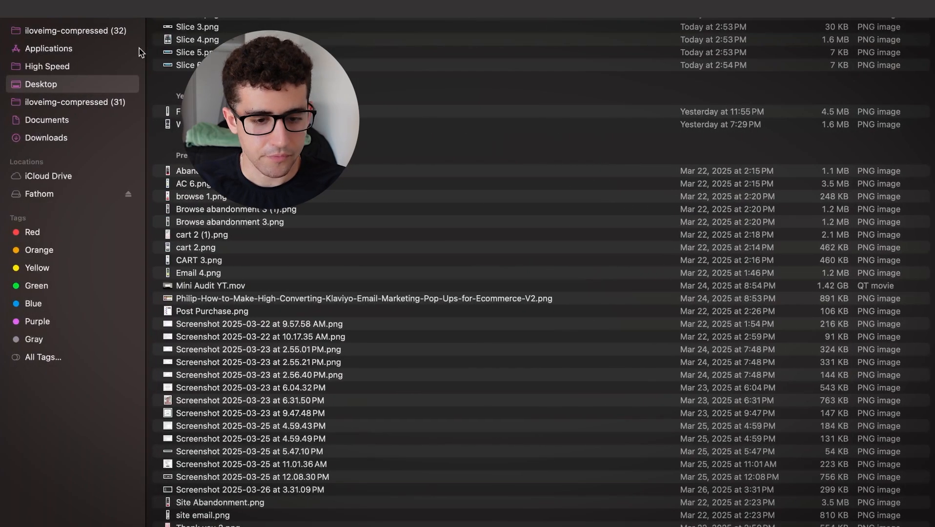
{"action": "left_click", "coordinate": [200, 19]}
{"action": "left_click_drag", "start_coordinate": [188, 16], "coordinate": [510, 191]}
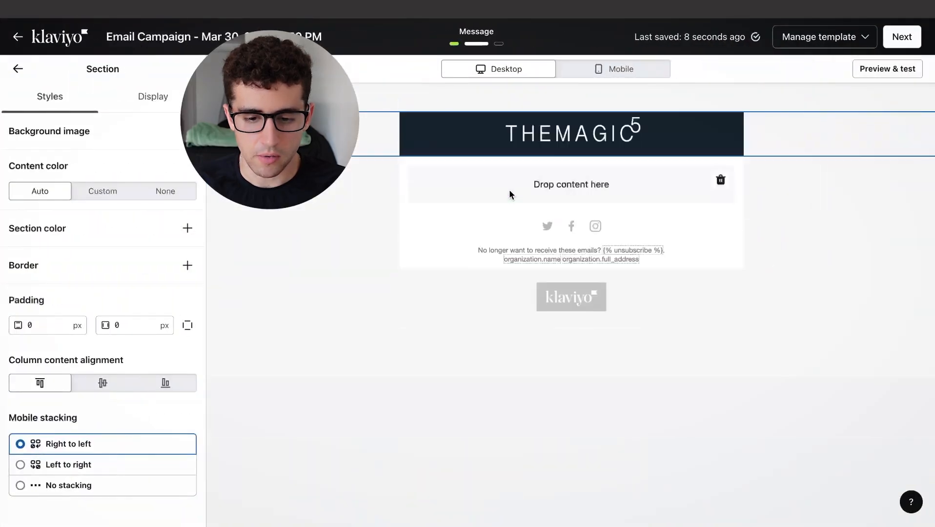
{"action": "key", "text": "ctrl+Left"}
{"action": "left_click_drag", "start_coordinate": [190, 27], "coordinate": [520, 357]}
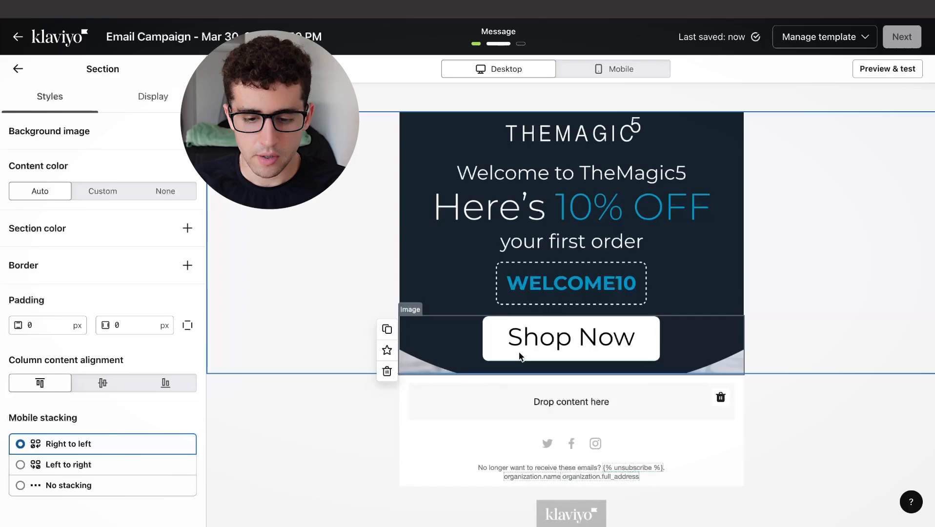
Step: Enter the placeholder "jnjnjvj" as the link address of the Shop Now image
{"action": "left_click", "coordinate": [56, 378]}
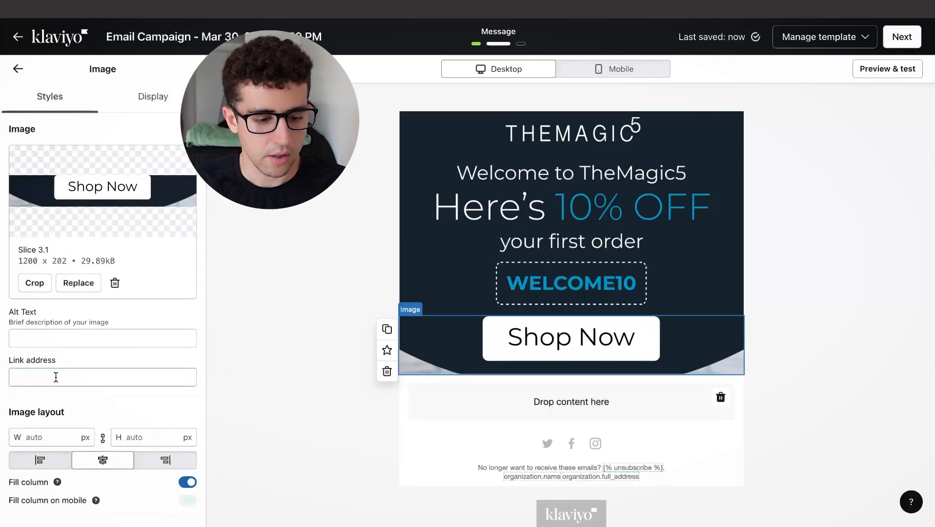
{"action": "type", "text": "jnjnjvj"}
{"action": "left_click", "coordinate": [257, 298]}
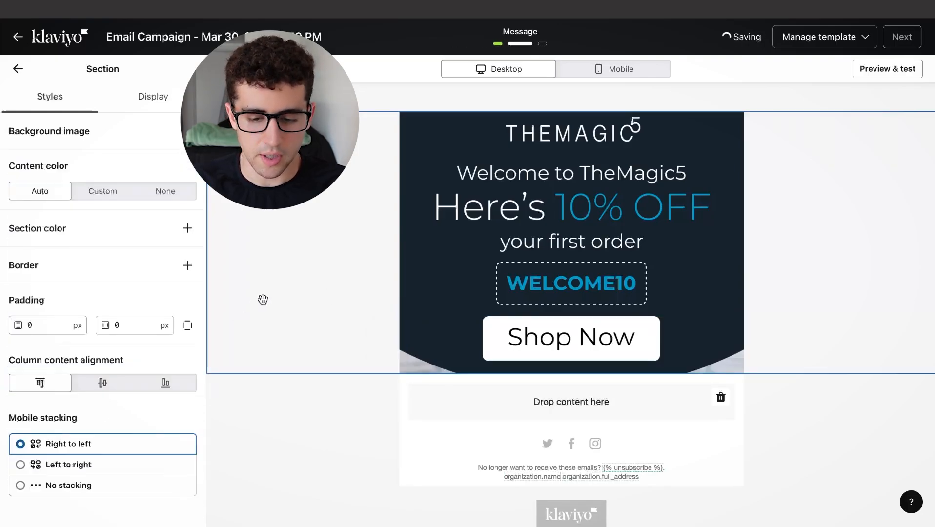
Step: Add the swimmer and Custom-Fit Goggles image Slice 4.png directly below the Shop Now image in the Klaviyo email
{"action": "scroll", "coordinate": [317, 295], "scroll_direction": "down", "scroll_amount": 2}
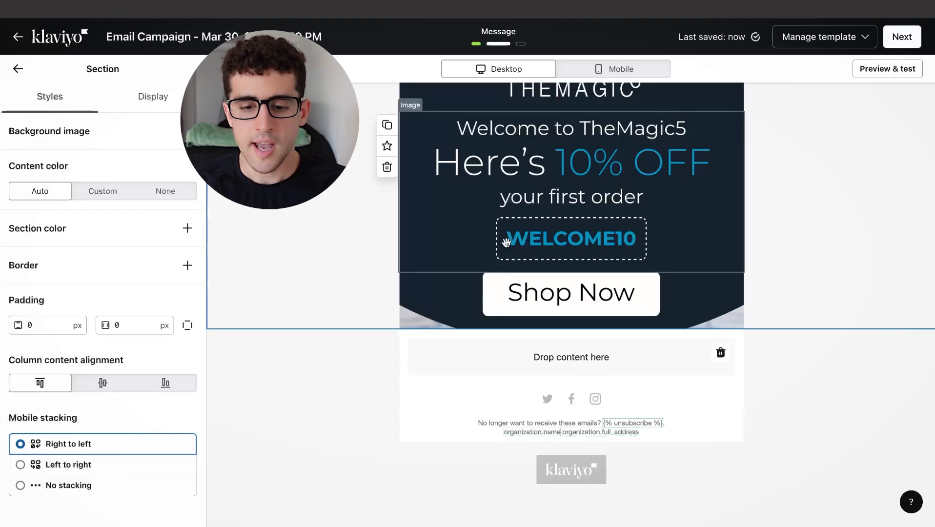
{"action": "scroll", "coordinate": [501, 239], "scroll_direction": "up", "scroll_amount": 2}
{"action": "scroll", "coordinate": [484, 184], "scroll_direction": "down", "scroll_amount": 3}
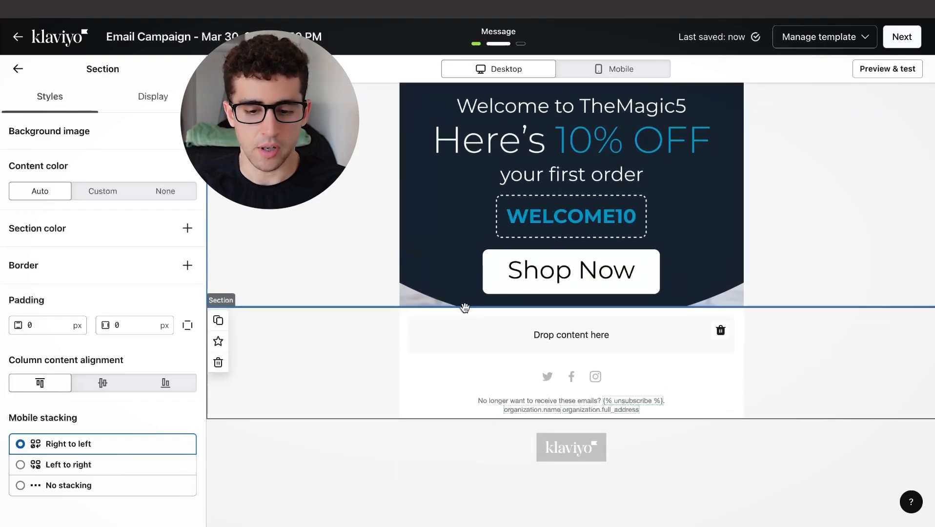
{"action": "key", "text": "ctrl+Left"}
{"action": "left_click_drag", "start_coordinate": [311, 45], "coordinate": [511, 288]}
{"action": "scroll", "coordinate": [343, 252], "scroll_direction": "down", "scroll_amount": 3}
{"action": "scroll", "coordinate": [638, 302], "scroll_direction": "down", "scroll_amount": 2}
{"action": "key", "text": "ctrl+Left"}
{"action": "key", "text": "ctrl+Right"}
{"action": "left_click_drag", "start_coordinate": [465, 306], "coordinate": [450, 387]}
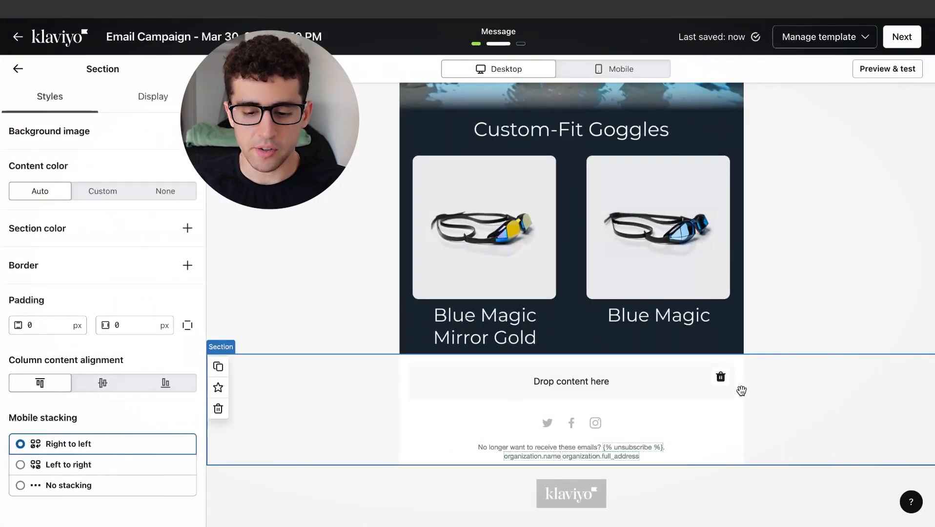
Step: Insert a Split block below the Custom-Fit Goggles image and set both of its columns to Image content
{"action": "scroll", "coordinate": [692, 390], "scroll_direction": "down", "scroll_amount": 1}
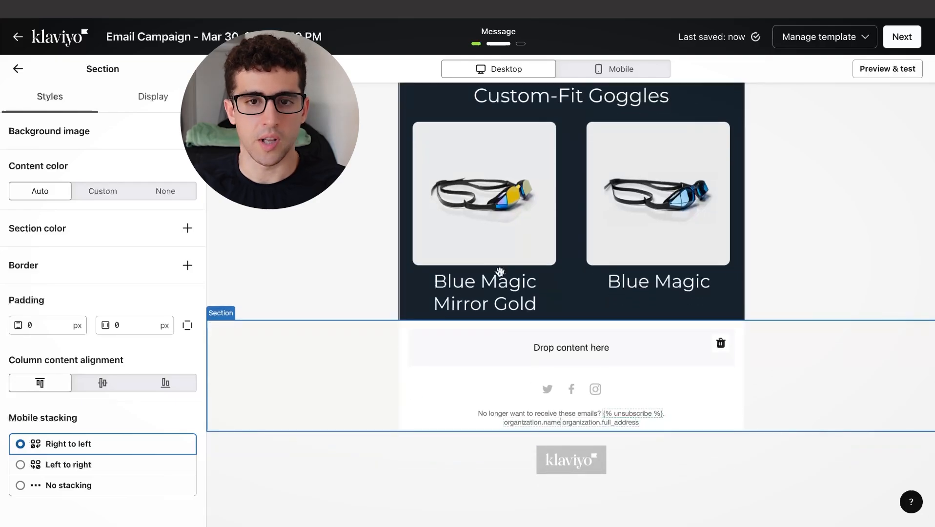
{"action": "left_click", "coordinate": [19, 69]}
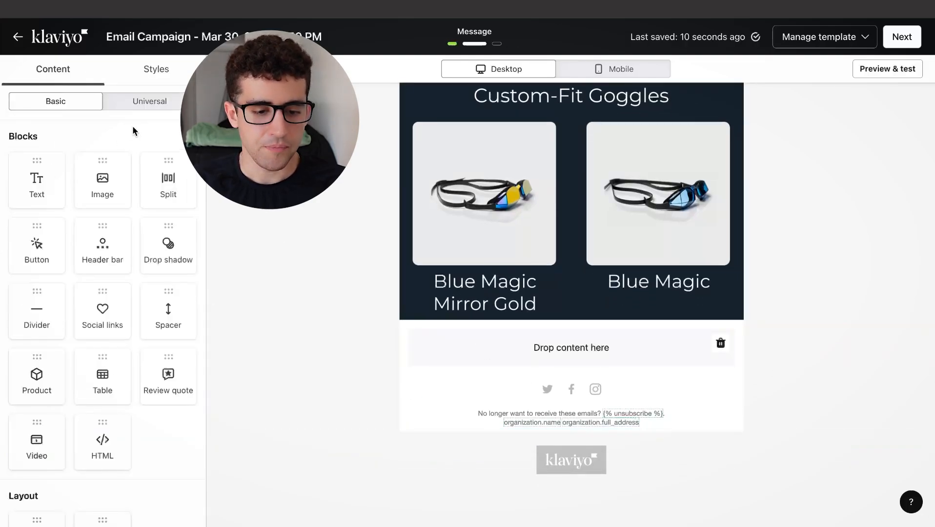
{"action": "left_click_drag", "start_coordinate": [163, 182], "coordinate": [506, 330]}
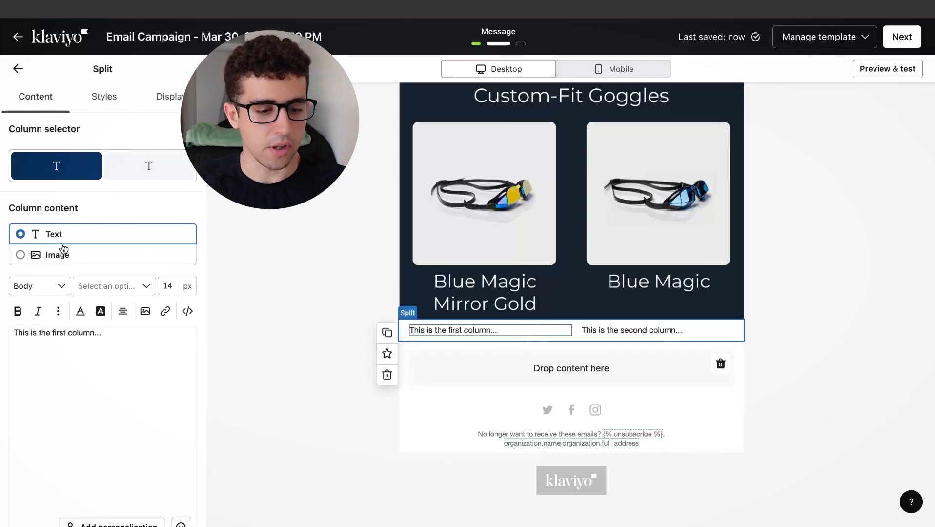
{"action": "left_click", "coordinate": [64, 257]}
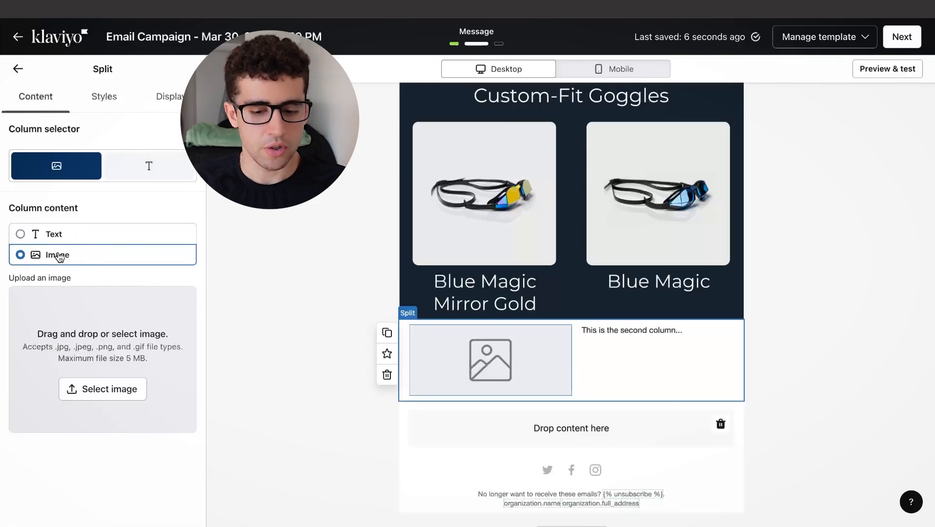
{"action": "left_click", "coordinate": [610, 334]}
{"action": "left_click", "coordinate": [61, 259]}
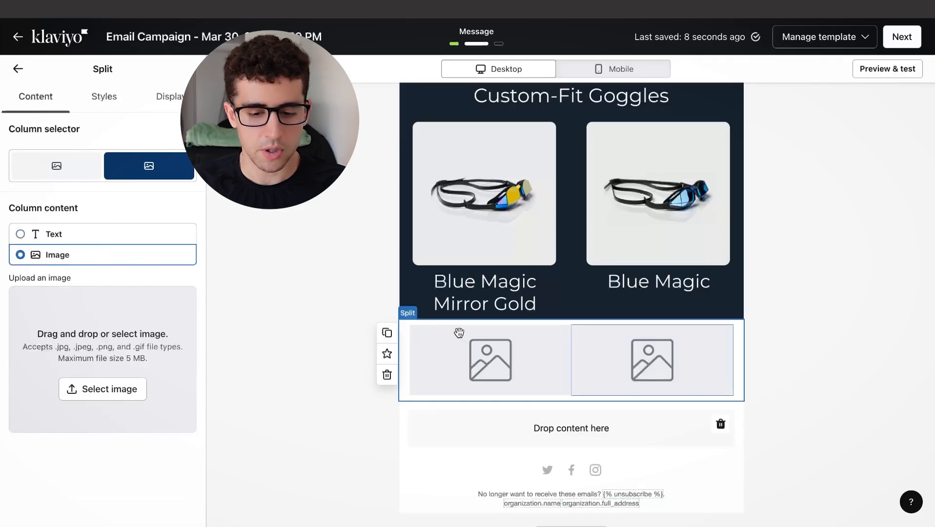
Step: Upload Slice 5.png to the second column of the Split block and Slice 6.png to its first column
{"action": "key", "text": "ctrl+Left"}
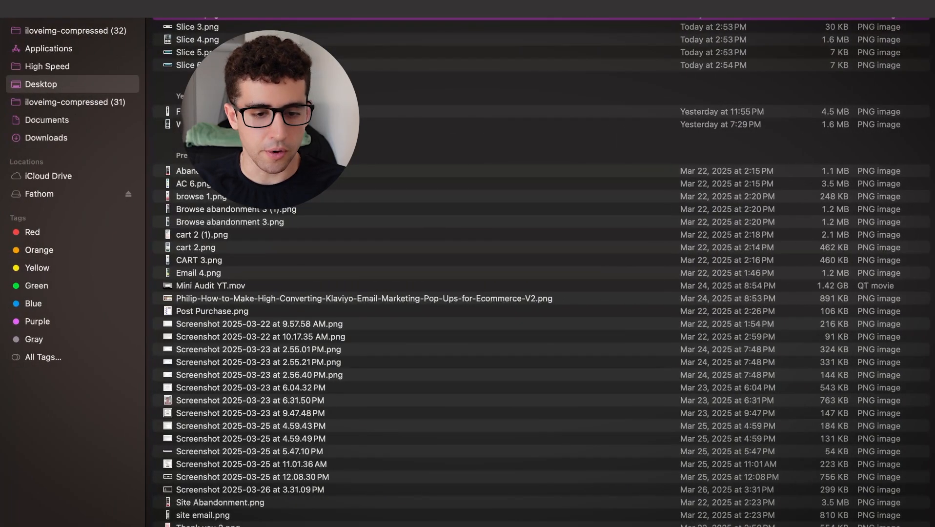
{"action": "left_click_drag", "start_coordinate": [192, 57], "coordinate": [150, 338]}
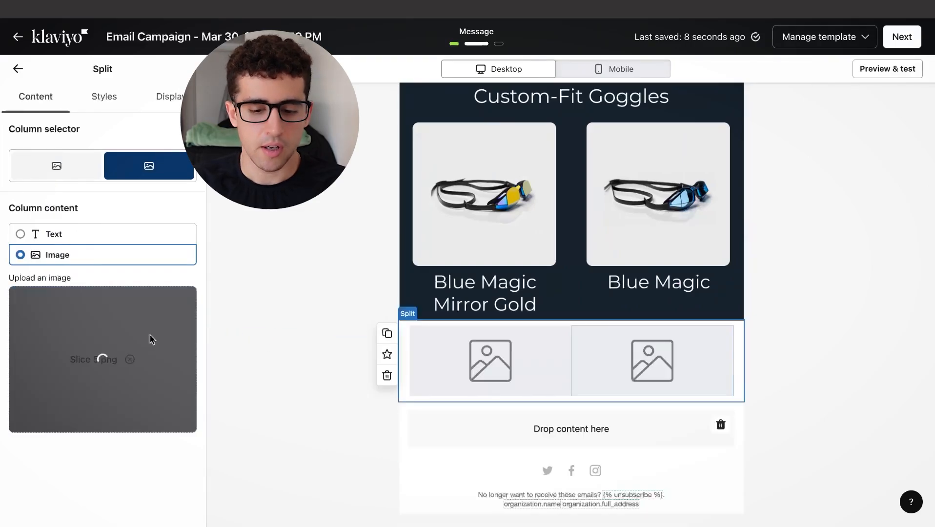
{"action": "left_click", "coordinate": [56, 166]}
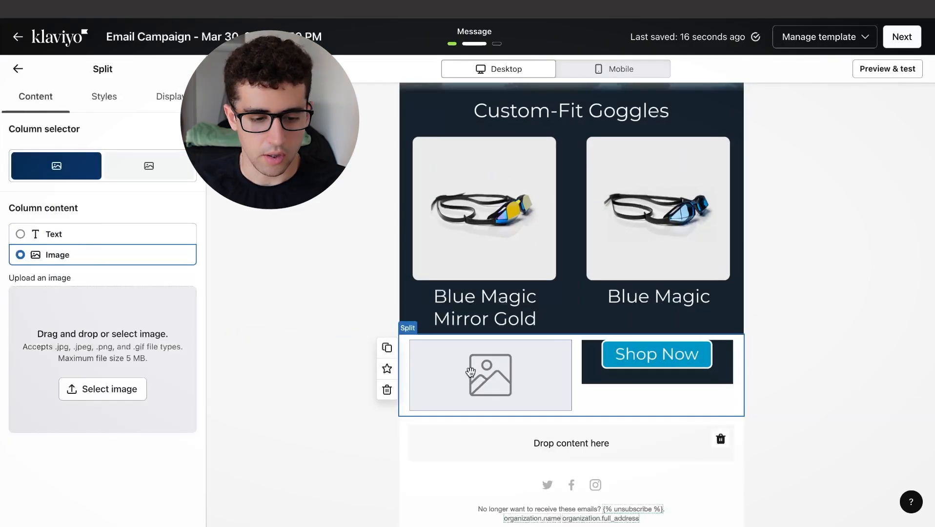
{"action": "key", "text": "ctrl+Left"}
{"action": "left_click_drag", "start_coordinate": [189, 70], "coordinate": [137, 359]}
{"action": "key", "text": "ctrl+Right"}
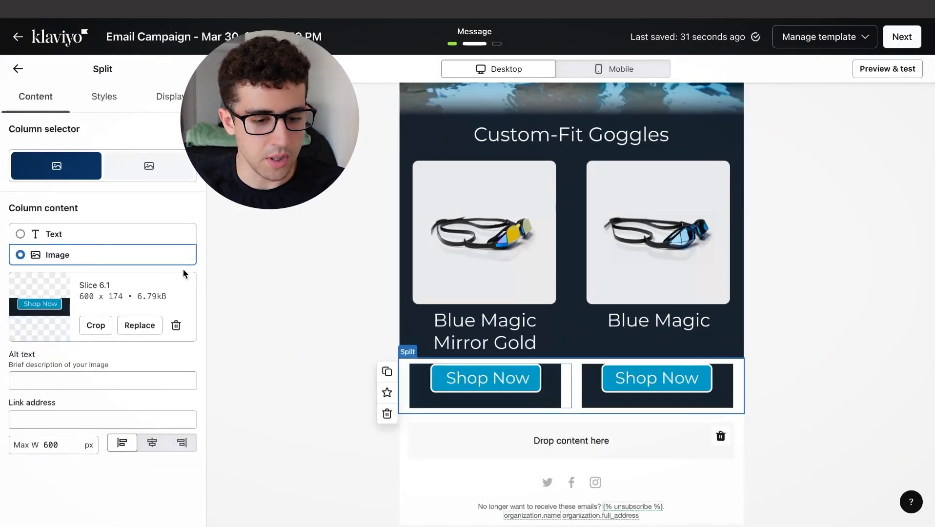
{"action": "left_click", "coordinate": [102, 106]}
{"action": "double_click", "coordinate": [52, 167]}
{"action": "type", "text": "0"}
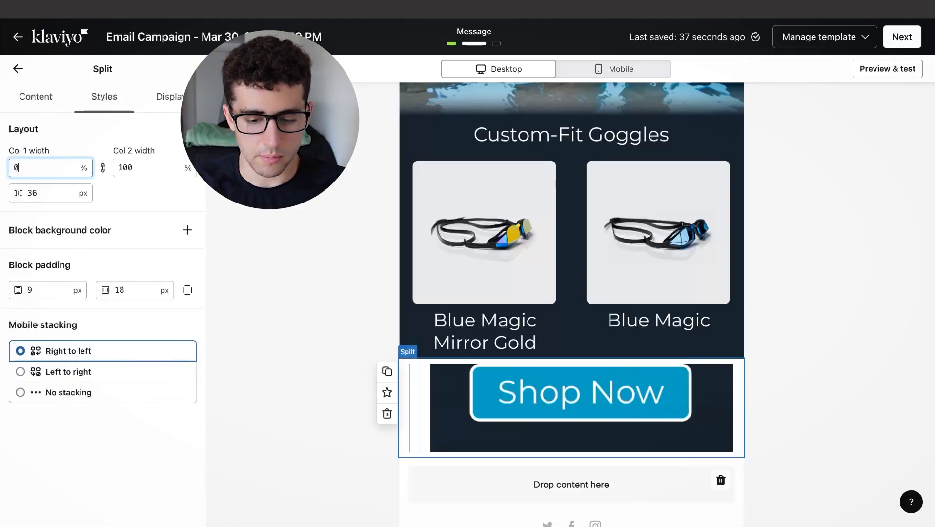
{"action": "key", "text": "ctrl+z"}
Step: Set the Split block's column spacing and its vertical and horizontal block padding to 0 px
{"action": "double_click", "coordinate": [32, 193]}
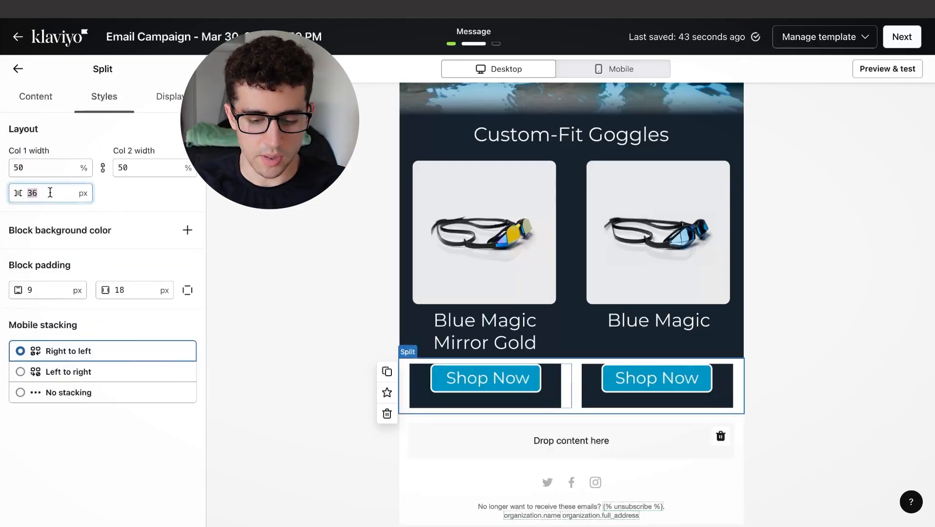
{"action": "type", "text": "0"}
{"action": "left_click", "coordinate": [282, 286]}
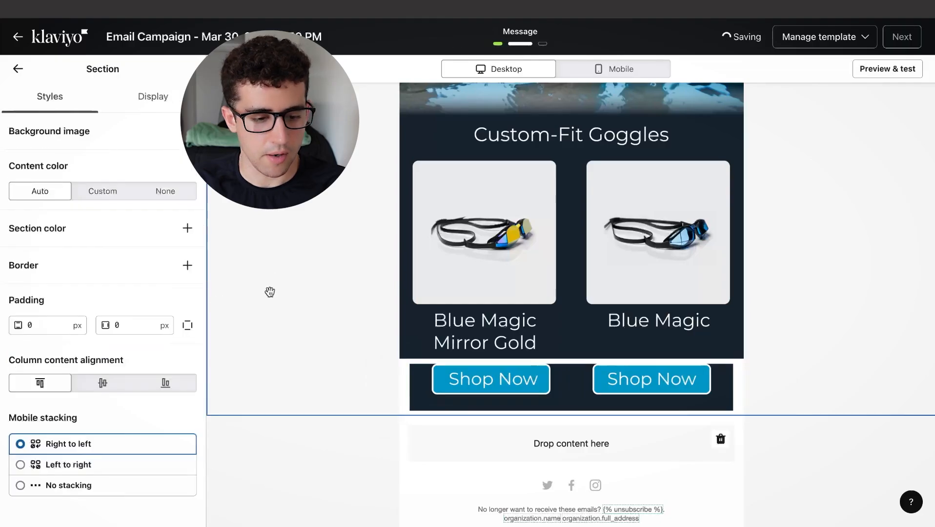
{"action": "left_click", "coordinate": [45, 284]}
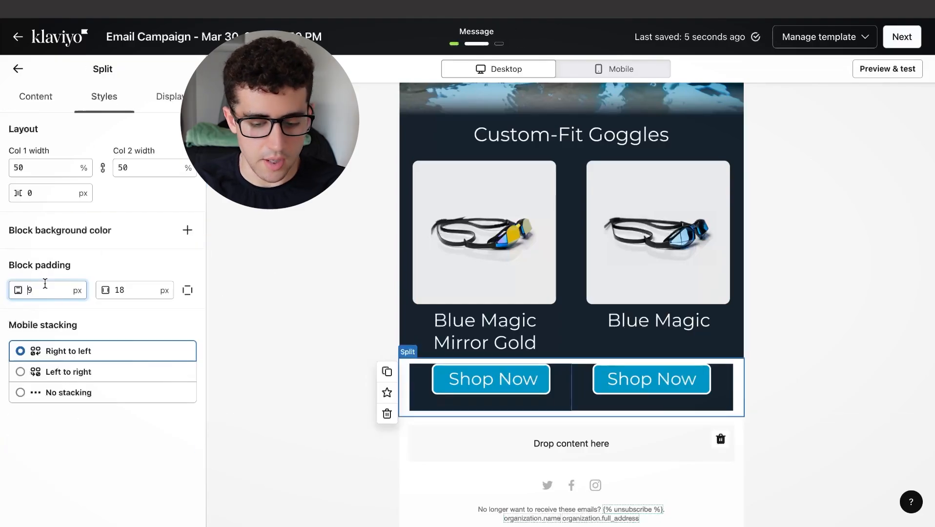
{"action": "type", "text": "0"}
{"action": "double_click", "coordinate": [141, 291]}
{"action": "type", "text": "0"}
{"action": "left_click", "coordinate": [279, 311]}
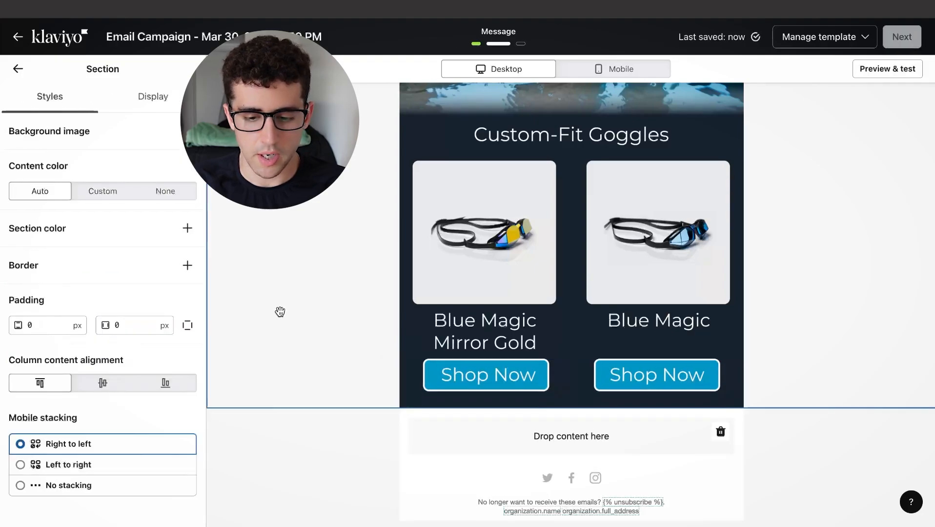
Step: Enter the placeholder "jnj" as the Blue Magic Mirror Gold Shop Now link and open the other Shop Now image's link address
{"action": "scroll", "coordinate": [512, 283], "scroll_direction": "down", "scroll_amount": 1}
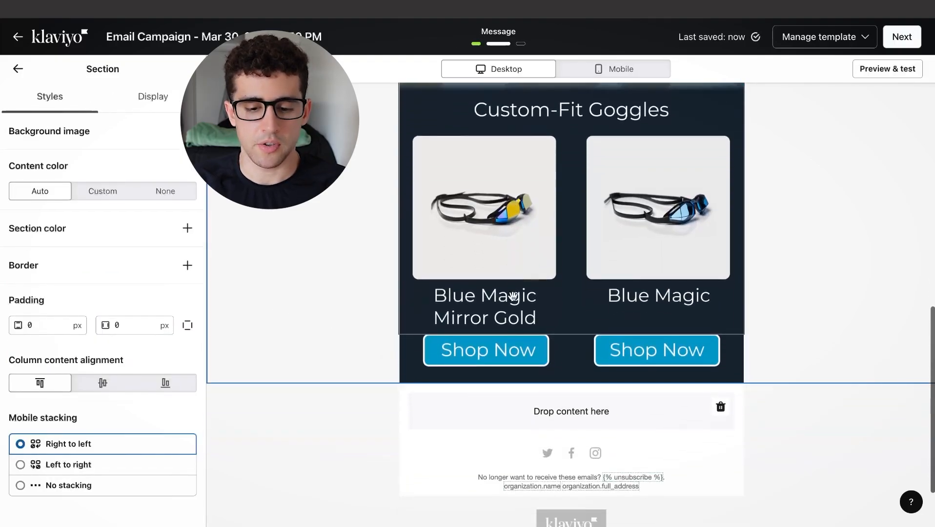
{"action": "left_click", "coordinate": [498, 348]}
{"action": "left_click", "coordinate": [59, 408]}
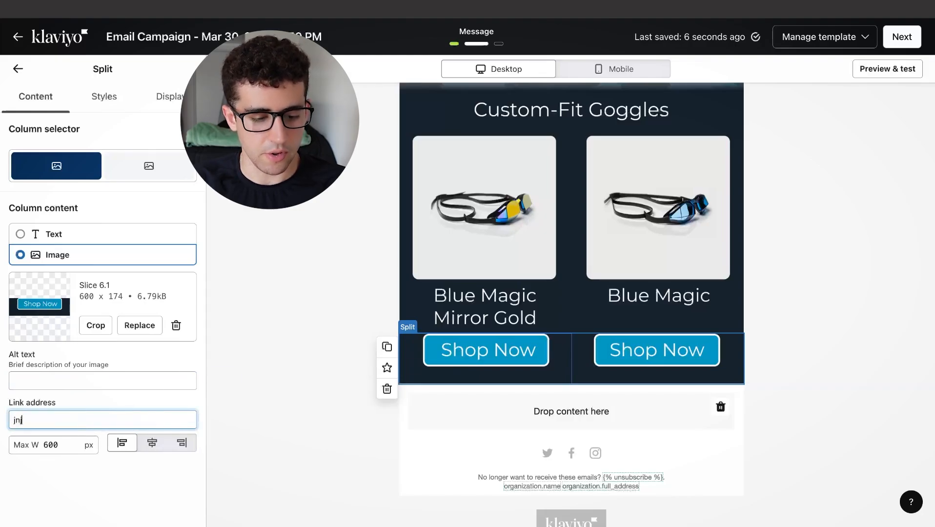
{"action": "left_click", "coordinate": [636, 350]}
{"action": "left_click", "coordinate": [49, 417]}
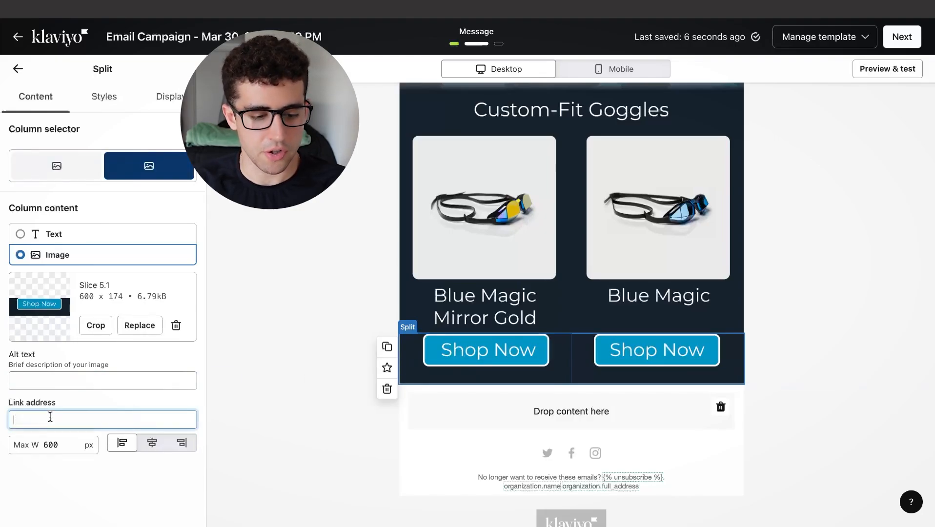
{"action": "left_click", "coordinate": [312, 352]}
Step: Review the assembled email from the swimmer image to the two Shop Now buttons and the footer
{"action": "scroll", "coordinate": [523, 370], "scroll_direction": "up", "scroll_amount": 5}
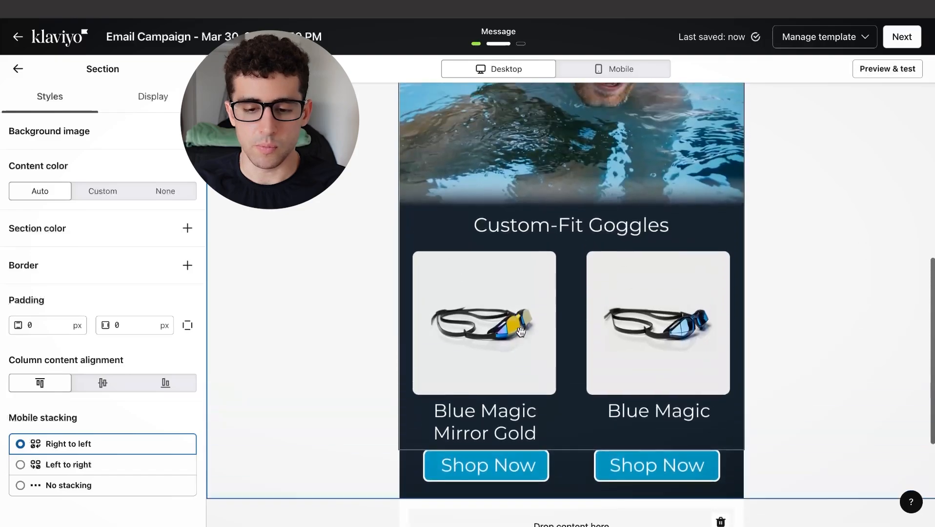
{"action": "scroll", "coordinate": [523, 369], "scroll_direction": "down", "scroll_amount": 4}
{"action": "scroll", "coordinate": [523, 369], "scroll_direction": "up", "scroll_amount": 5}
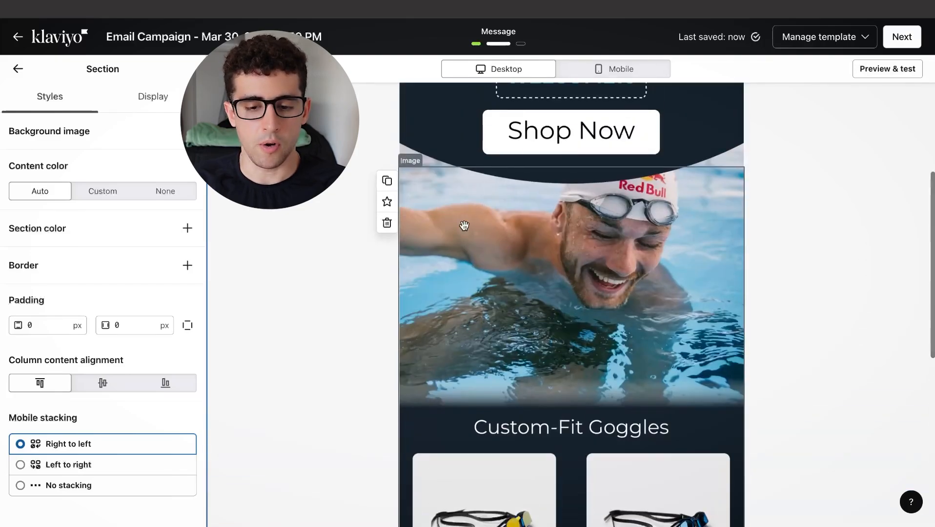
{"action": "scroll", "coordinate": [463, 225], "scroll_direction": "up", "scroll_amount": 2}
{"action": "scroll", "coordinate": [463, 225], "scroll_direction": "down", "scroll_amount": 8}
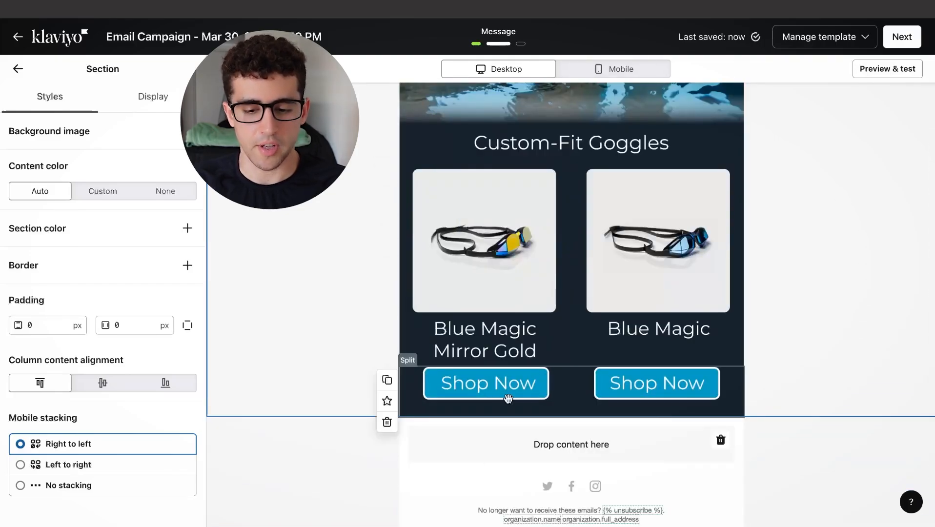
{"action": "scroll", "coordinate": [508, 399], "scroll_direction": "down", "scroll_amount": 2}
{"action": "scroll", "coordinate": [515, 371], "scroll_direction": "up", "scroll_amount": 6}
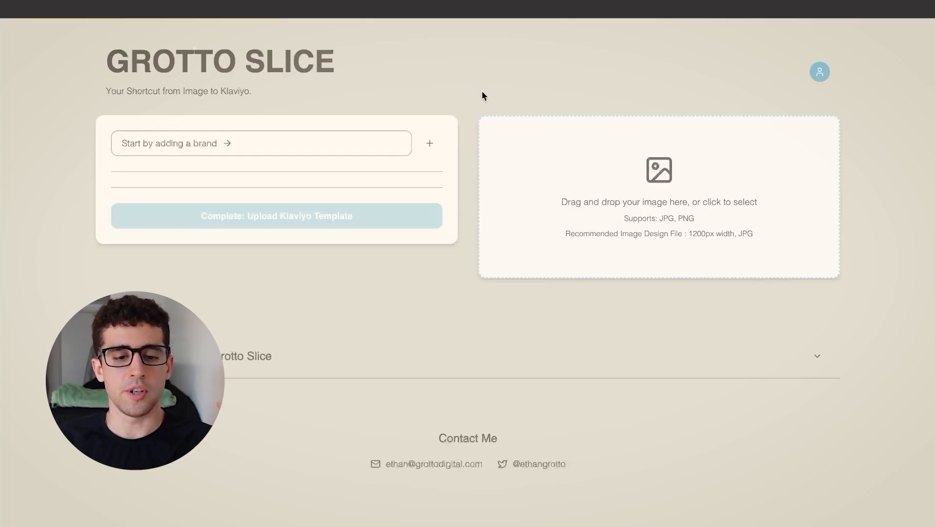
Step: Start adding a brand in Grotto Slice, then open a new private API key form in the Klaviyo account settings
{"action": "left_click", "coordinate": [390, 143]}
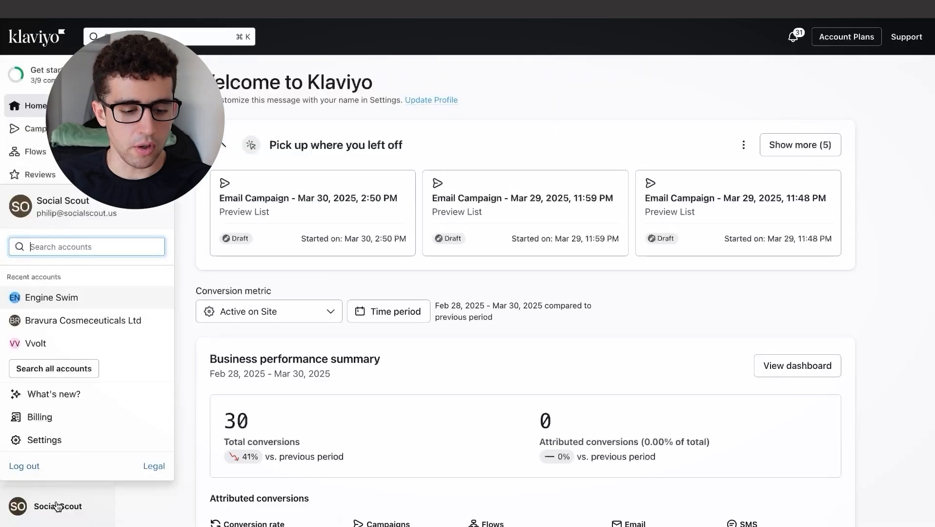
{"action": "left_click", "coordinate": [63, 442]}
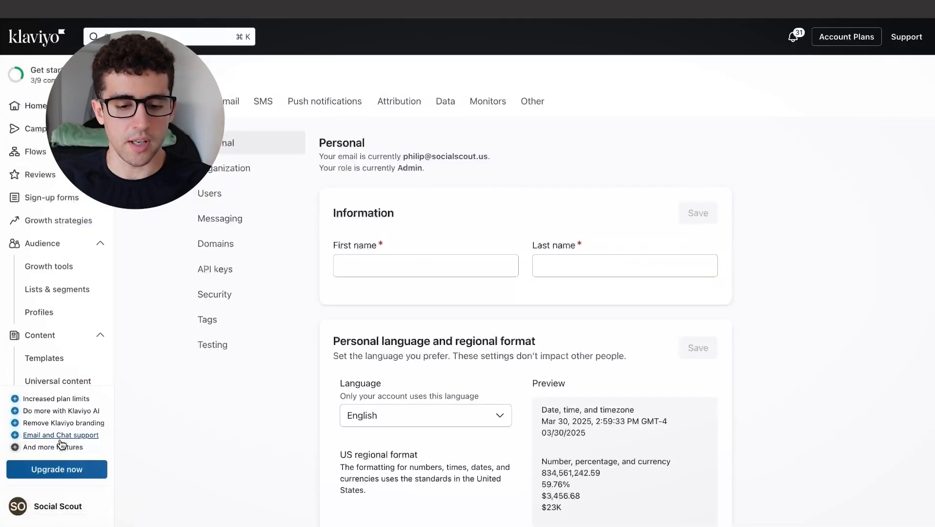
{"action": "left_click", "coordinate": [224, 270]}
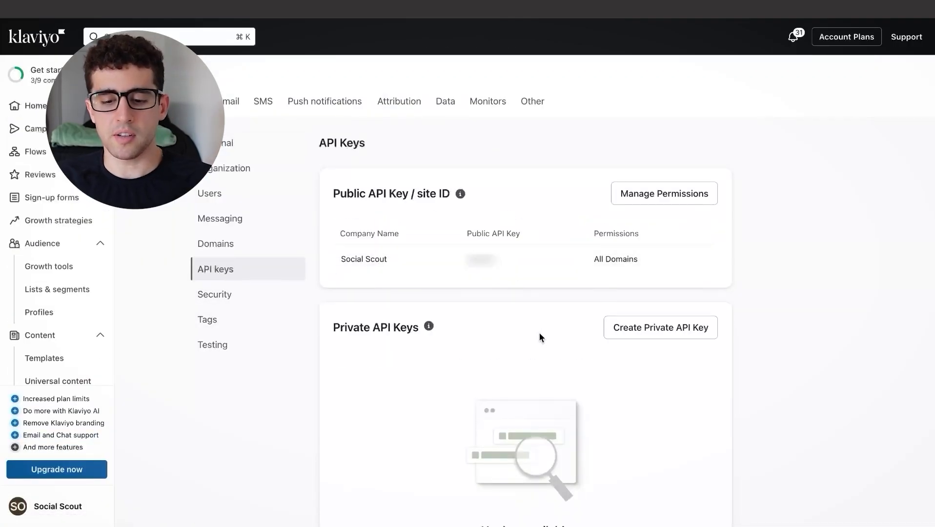
{"action": "left_click", "coordinate": [650, 332]}
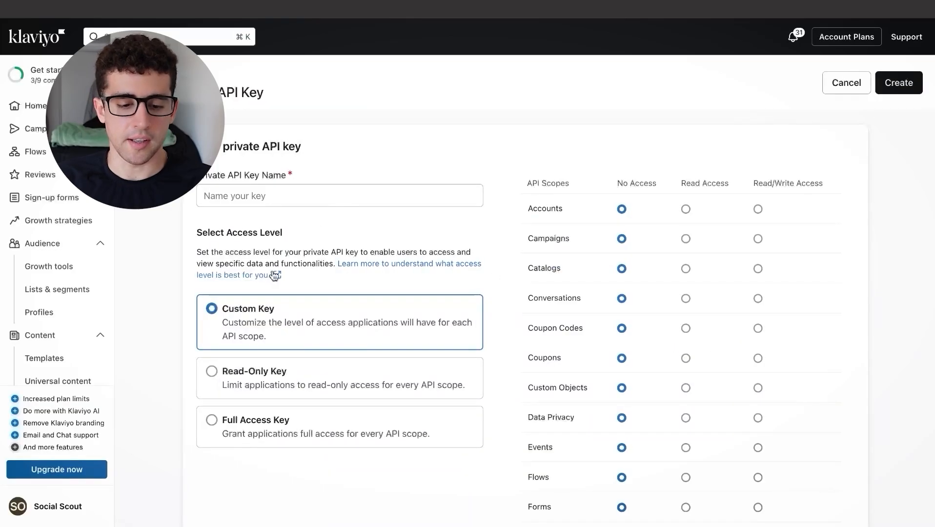
Step: Create a Full Access private API key named Grotto and copy the generated key
{"action": "left_click", "coordinate": [248, 427]}
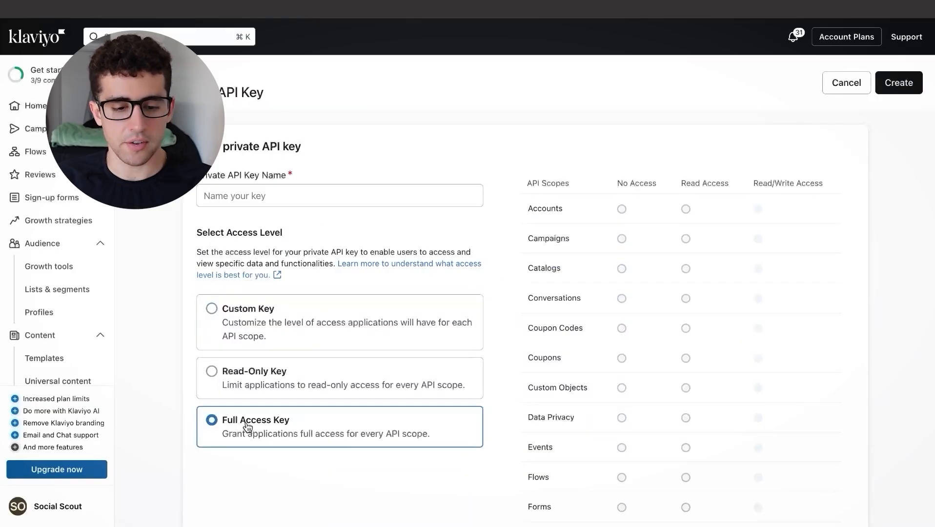
{"action": "left_click", "coordinate": [253, 203]}
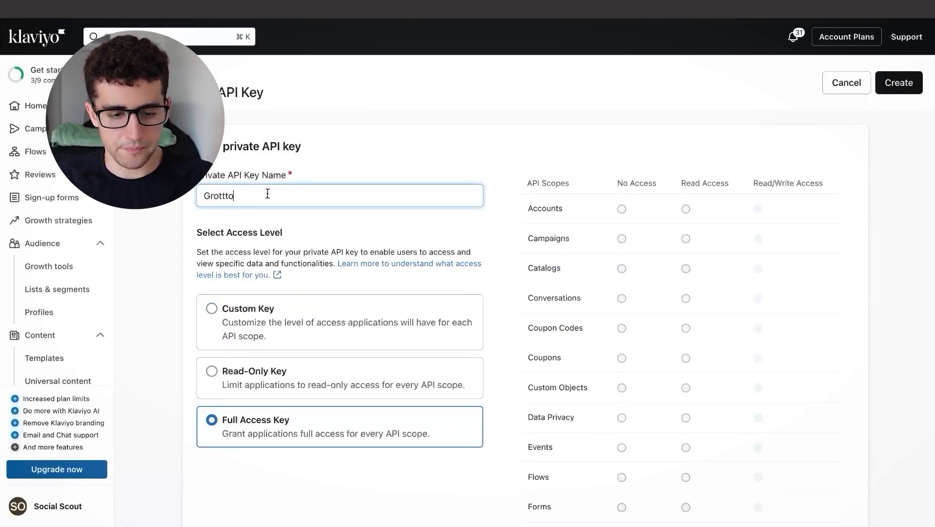
{"action": "left_click", "coordinate": [378, 148]}
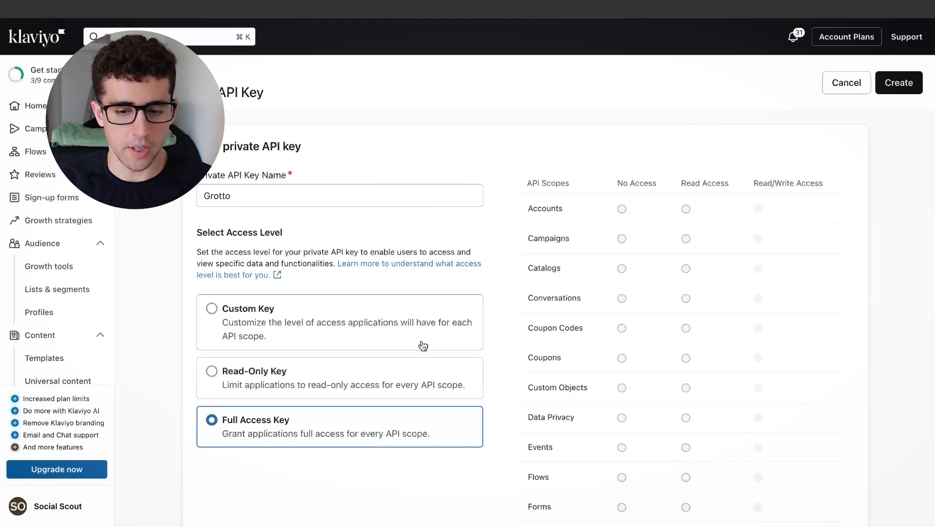
{"action": "left_click", "coordinate": [899, 83]}
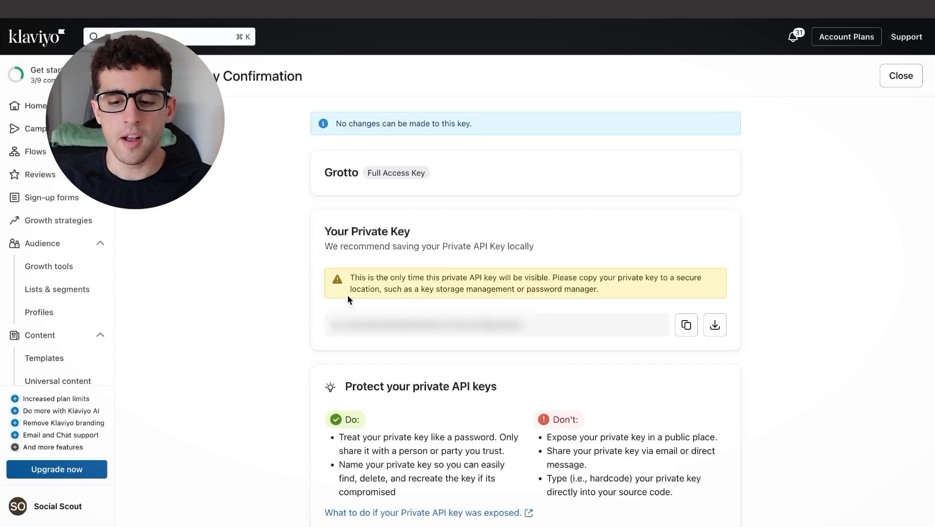
{"action": "left_click", "coordinate": [686, 326]}
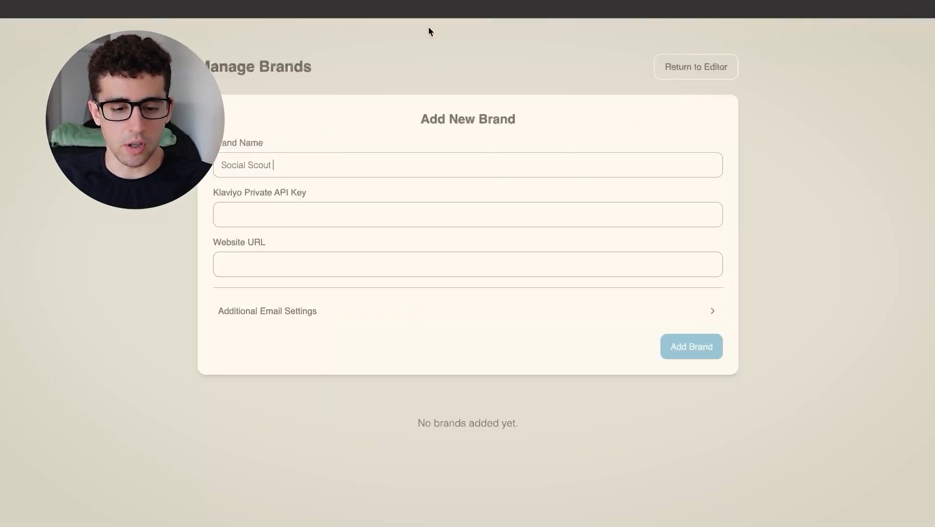
{"action": "left_click", "coordinate": [312, 216]}
{"action": "key", "text": "super+v"}
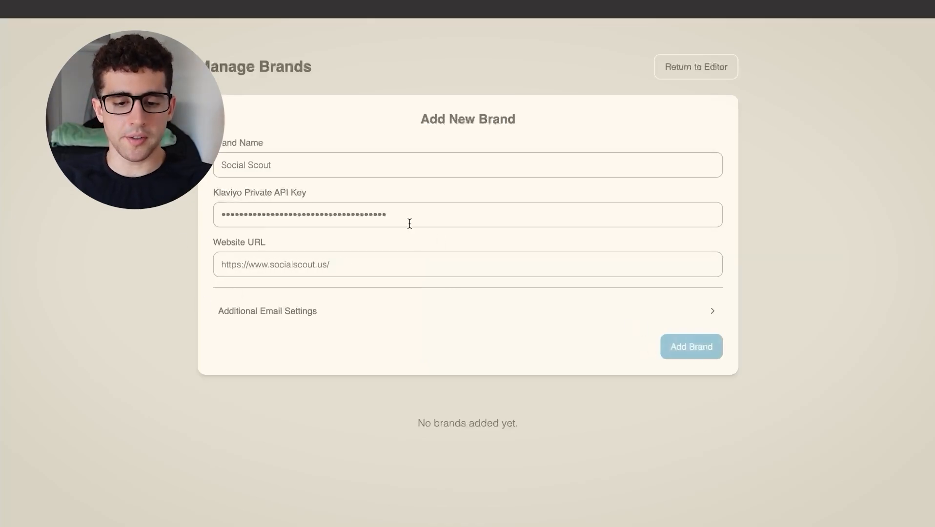
{"action": "key", "text": "Return"}
{"action": "left_click", "coordinate": [693, 69]}
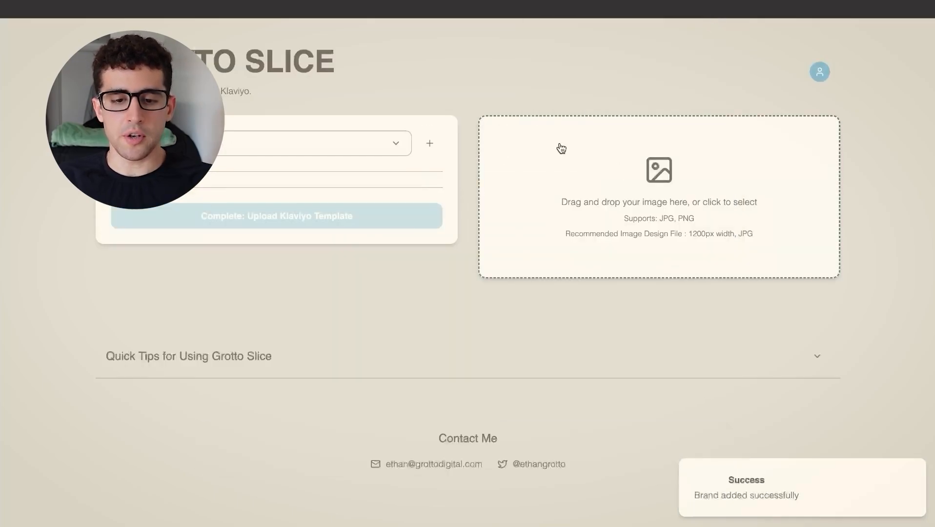
Step: Switch to Figma and export the whole email Frame 4 as a 2x PNG named Welcome 1.png to the Desktop
{"action": "key", "text": "ctrl+Left"}
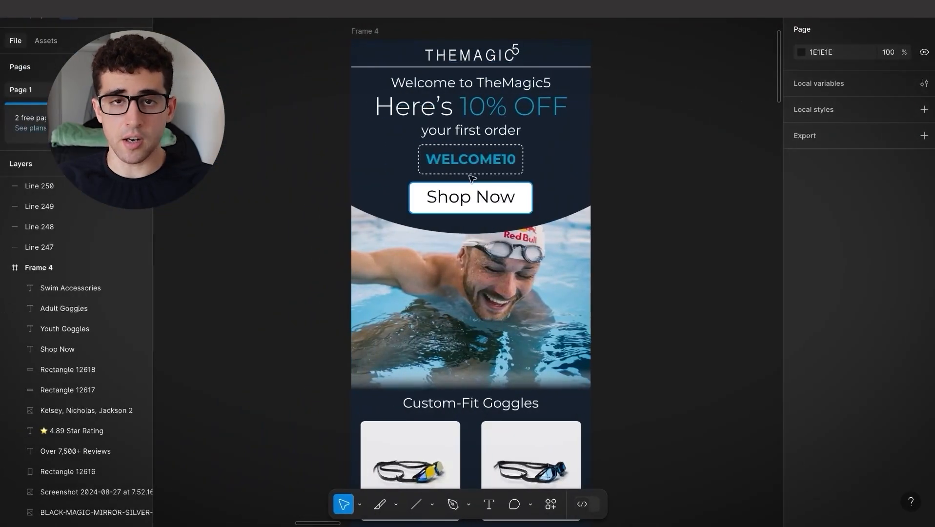
{"action": "scroll", "coordinate": [374, 194], "scroll_direction": "down", "scroll_amount": 10}
{"action": "scroll", "coordinate": [374, 194], "scroll_direction": "up", "scroll_amount": 12}
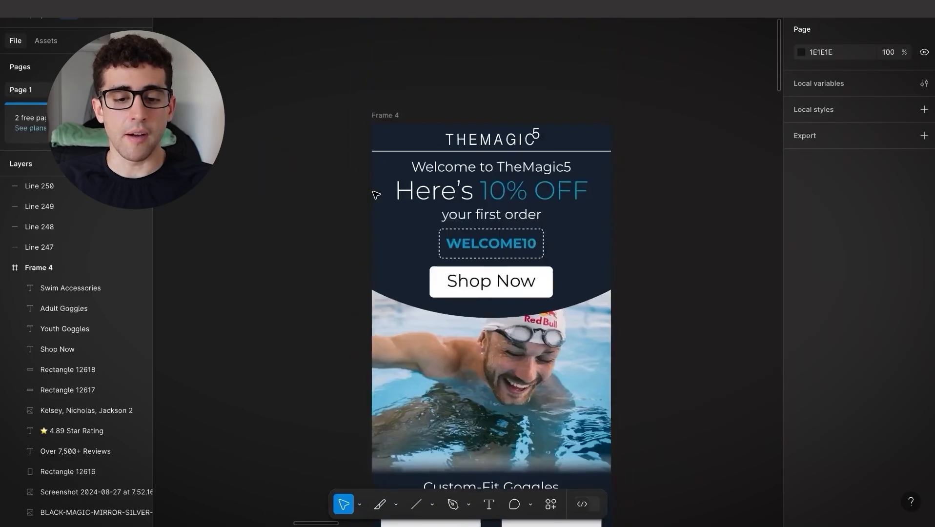
{"action": "left_click", "coordinate": [374, 172]}
{"action": "scroll", "coordinate": [806, 273], "scroll_direction": "down", "scroll_amount": 3}
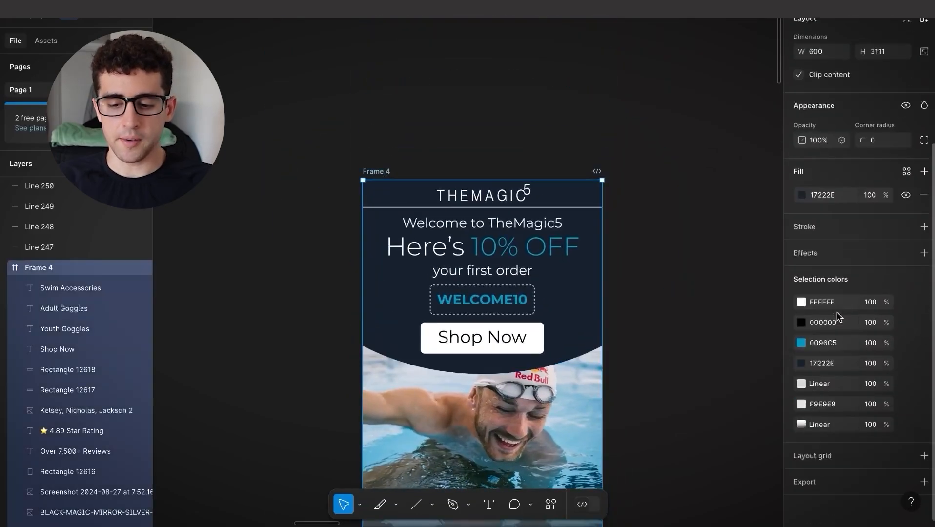
{"action": "left_click", "coordinate": [827, 482]}
{"action": "left_click", "coordinate": [814, 436]}
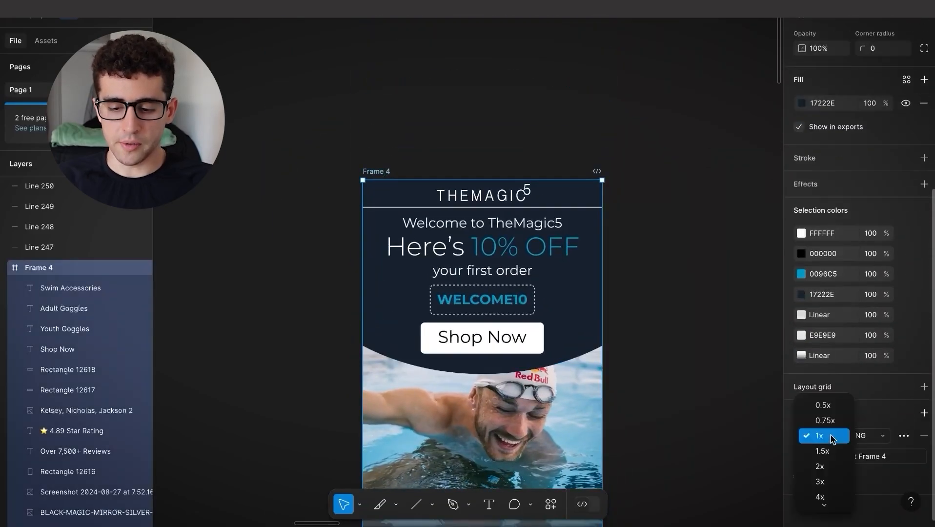
{"action": "left_click", "coordinate": [824, 464]}
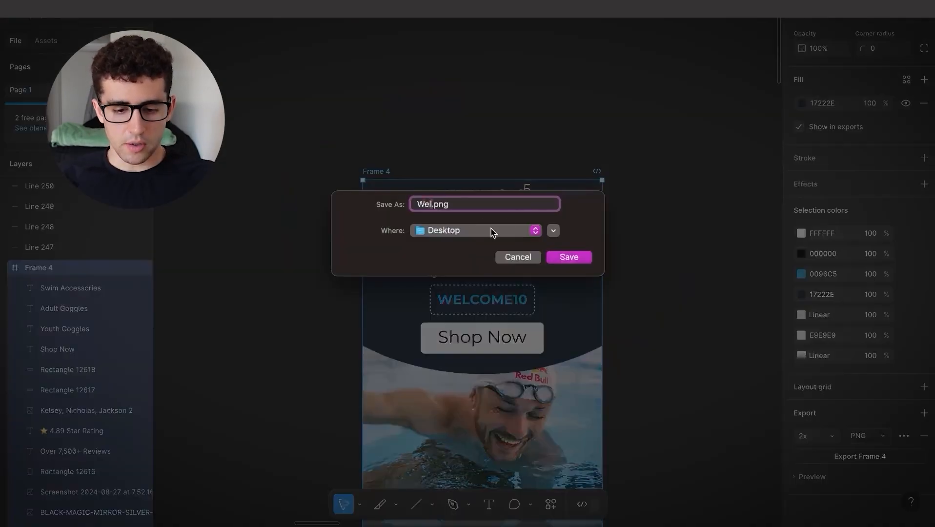
{"action": "key", "text": "Return"}
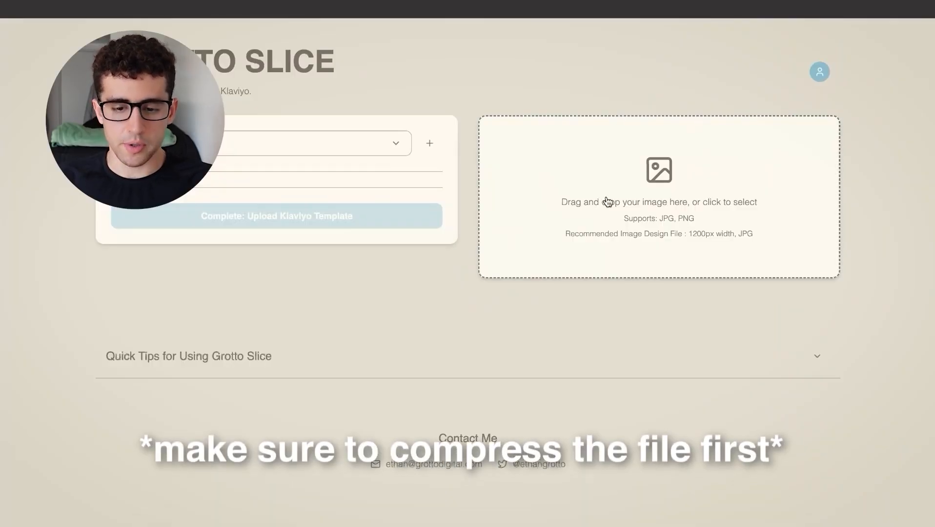
Step: Upload Welcome 1.png from the Desktop into the Grotto Slice editor
{"action": "left_click", "coordinate": [607, 201]}
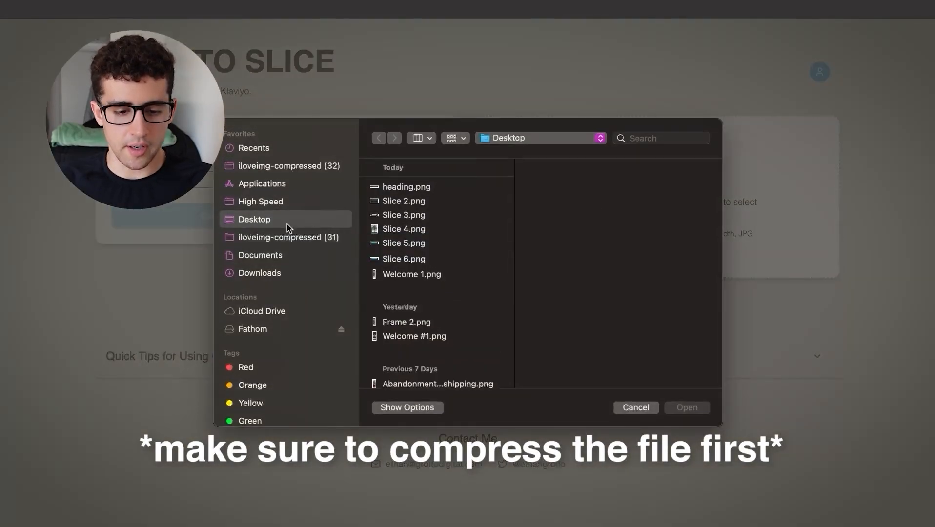
{"action": "left_click", "coordinate": [411, 275]}
{"action": "left_click", "coordinate": [687, 407]}
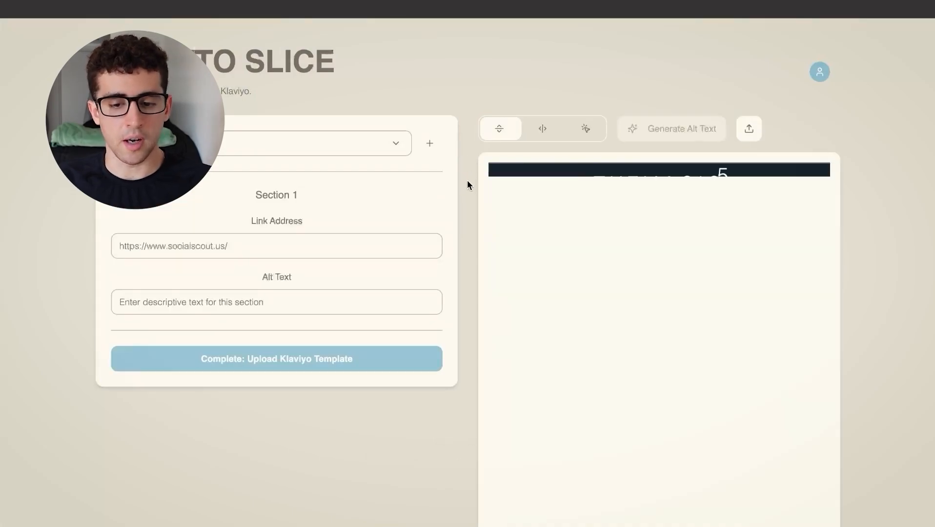
Step: Add horizontal slice lines to the header below the THEMAGIC5 logo and directly above and below the main Shop Now button
{"action": "scroll", "coordinate": [468, 184], "scroll_direction": "down", "scroll_amount": 2}
{"action": "scroll", "coordinate": [545, 237], "scroll_direction": "down", "scroll_amount": 5}
{"action": "scroll", "coordinate": [545, 237], "scroll_direction": "up", "scroll_amount": 5}
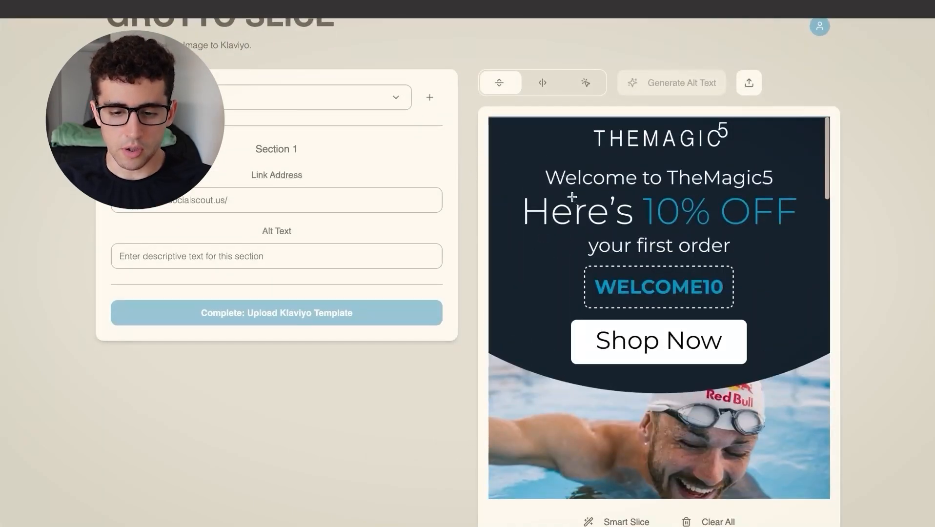
{"action": "left_click", "coordinate": [557, 158]}
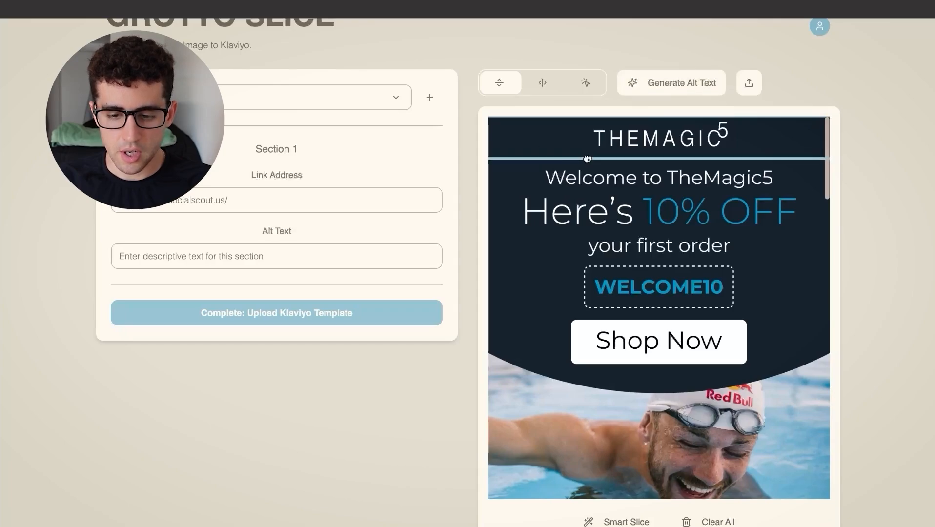
{"action": "scroll", "coordinate": [589, 162], "scroll_direction": "down", "scroll_amount": 1}
{"action": "left_click", "coordinate": [580, 253]}
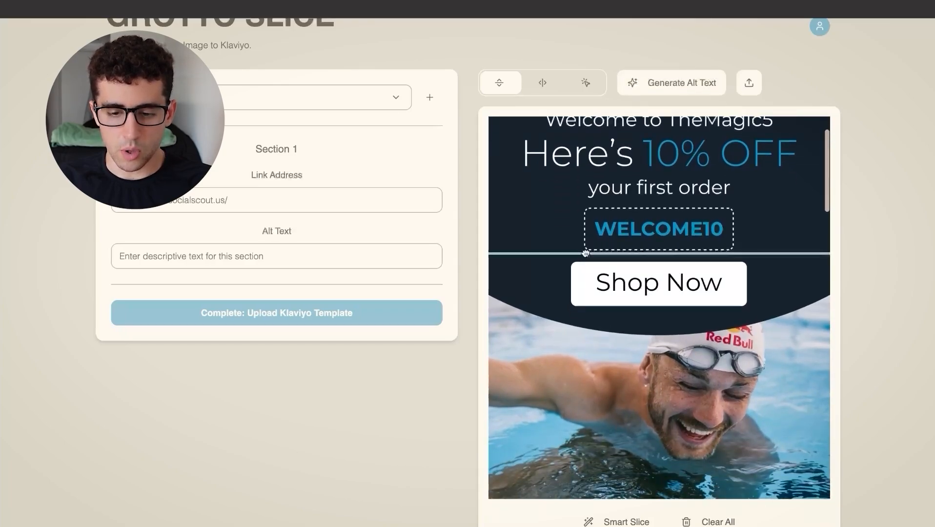
{"action": "left_click", "coordinate": [589, 325]}
{"action": "left_click_drag", "start_coordinate": [589, 325], "coordinate": [587, 311]}
{"action": "left_click_drag", "start_coordinate": [562, 255], "coordinate": [561, 257]}
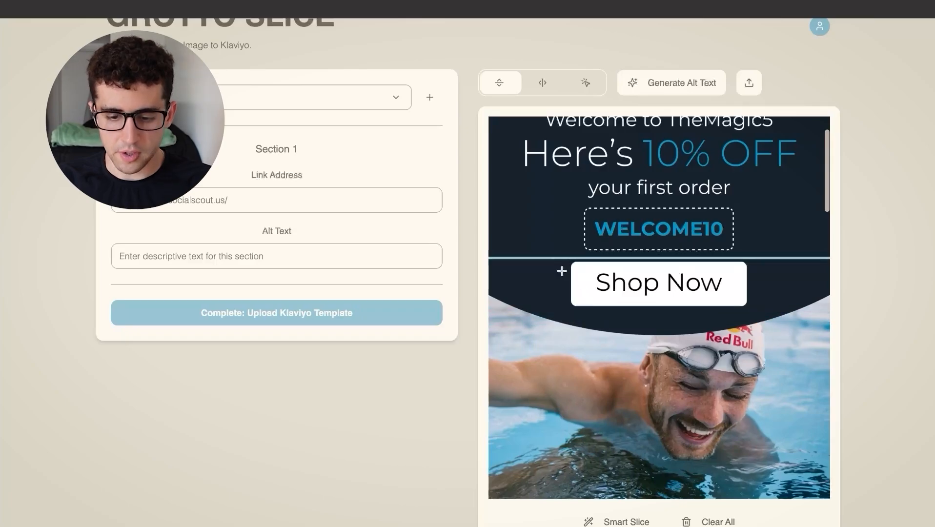
{"action": "left_click", "coordinate": [573, 318]}
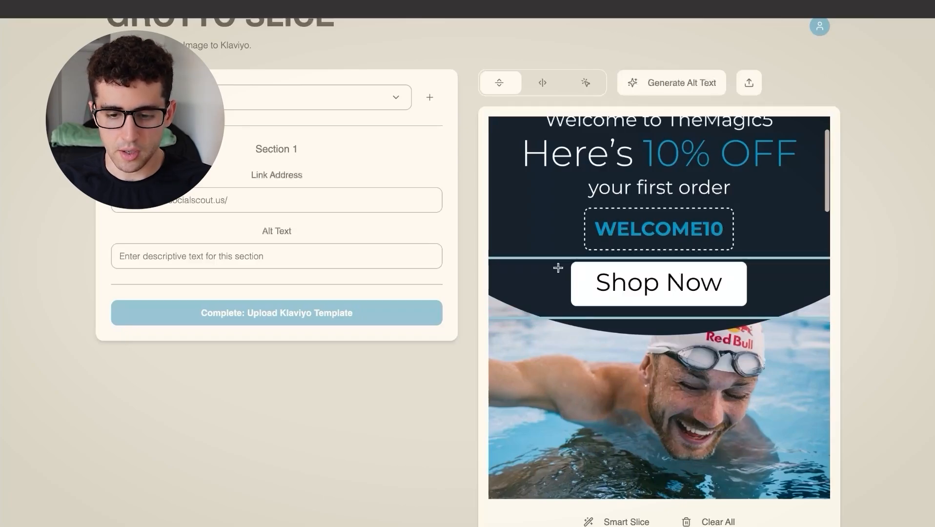
Step: Add horizontal slice lines above and below the Shop Now buttons of the Blue Magic Mirror Gold and Blue Magic goggles
{"action": "scroll", "coordinate": [558, 268], "scroll_direction": "down", "scroll_amount": 10}
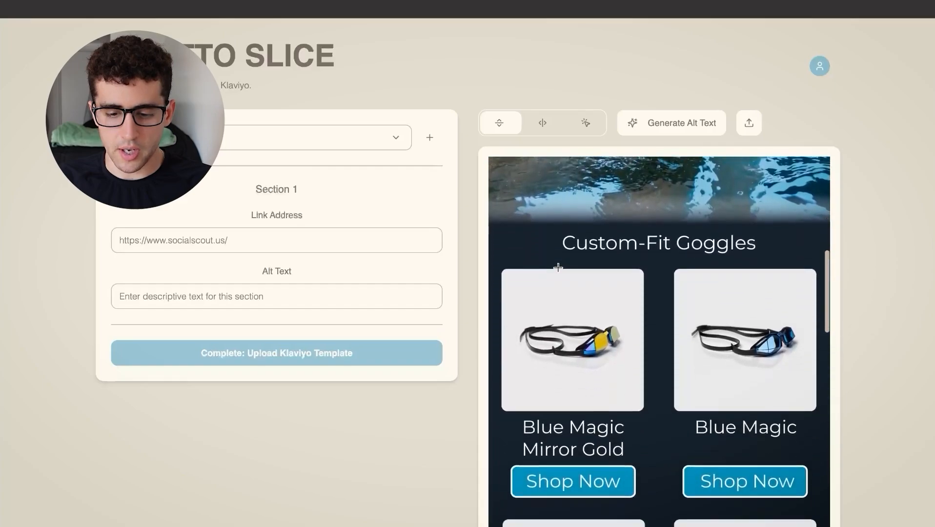
{"action": "left_click", "coordinate": [570, 450]}
{"action": "left_click_drag", "start_coordinate": [576, 451], "coordinate": [579, 458]}
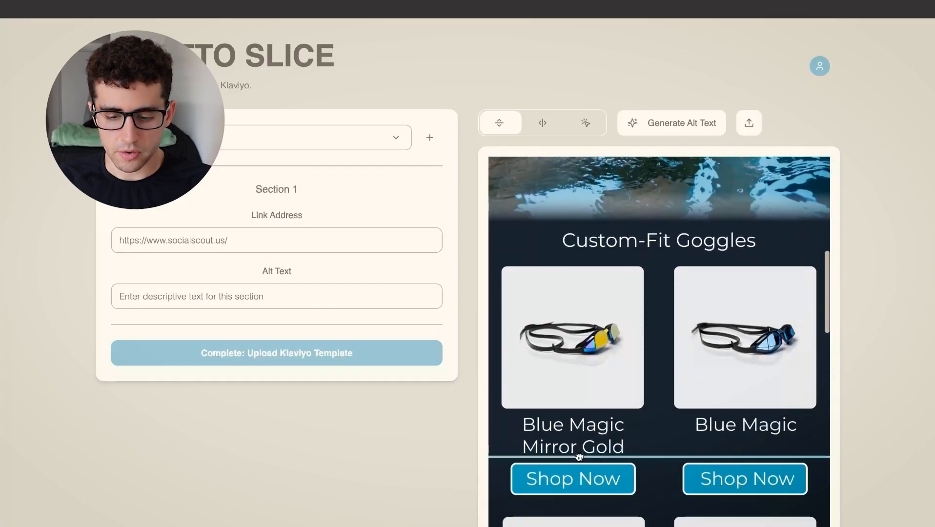
{"action": "scroll", "coordinate": [579, 457], "scroll_direction": "down", "scroll_amount": 3}
{"action": "left_click", "coordinate": [581, 430]}
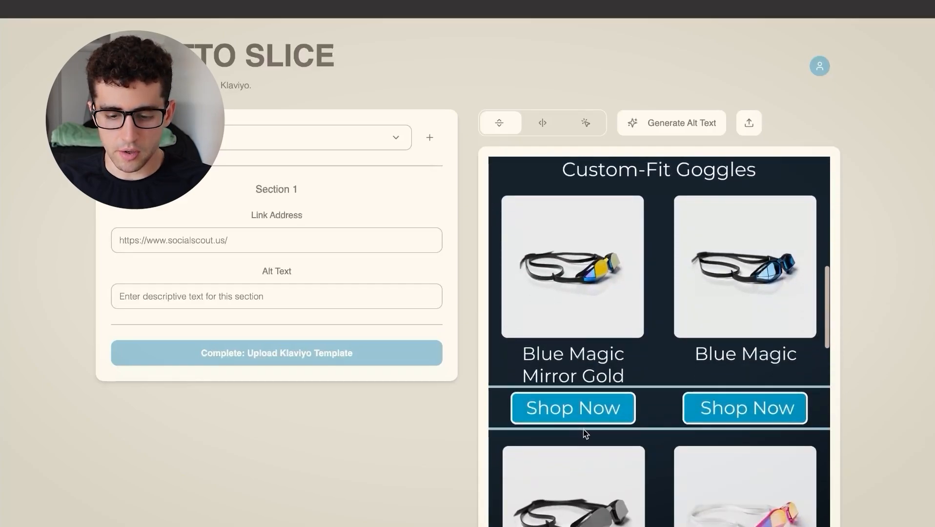
Step: Add horizontal slice lines above and below the Shop Now buttons of the Black Magic Mirror Silver and Pink Magic Mirror Gold goggles
{"action": "scroll", "coordinate": [585, 433], "scroll_direction": "down", "scroll_amount": 10}
{"action": "left_click", "coordinate": [575, 363]}
{"action": "left_click", "coordinate": [584, 418]}
Step: Add horizontal slice lines around the Shop Now button on the reviews photo and between the Youth Goggles, Adult Goggles and Swim Accessories links
{"action": "scroll", "coordinate": [581, 415], "scroll_direction": "down", "scroll_amount": 10}
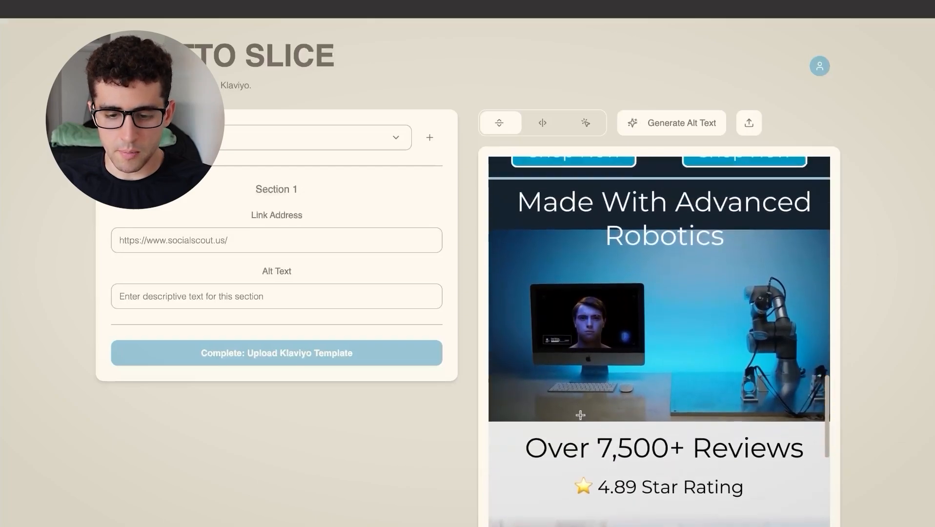
{"action": "scroll", "coordinate": [581, 414], "scroll_direction": "down", "scroll_amount": 12}
{"action": "left_click", "coordinate": [587, 391]}
{"action": "left_click", "coordinate": [589, 442]}
{"action": "scroll", "coordinate": [589, 443], "scroll_direction": "down", "scroll_amount": 3}
{"action": "left_click", "coordinate": [587, 429]}
{"action": "scroll", "coordinate": [588, 434], "scroll_direction": "down", "scroll_amount": 1}
{"action": "scroll", "coordinate": [589, 430], "scroll_direction": "down", "scroll_amount": 3}
{"action": "left_click", "coordinate": [582, 400]}
Step: Split both rows of product Shop Now buttons down the middle with vertical slice lines
{"action": "scroll", "coordinate": [581, 293], "scroll_direction": "up", "scroll_amount": 11}
{"action": "scroll", "coordinate": [581, 291], "scroll_direction": "up", "scroll_amount": 10}
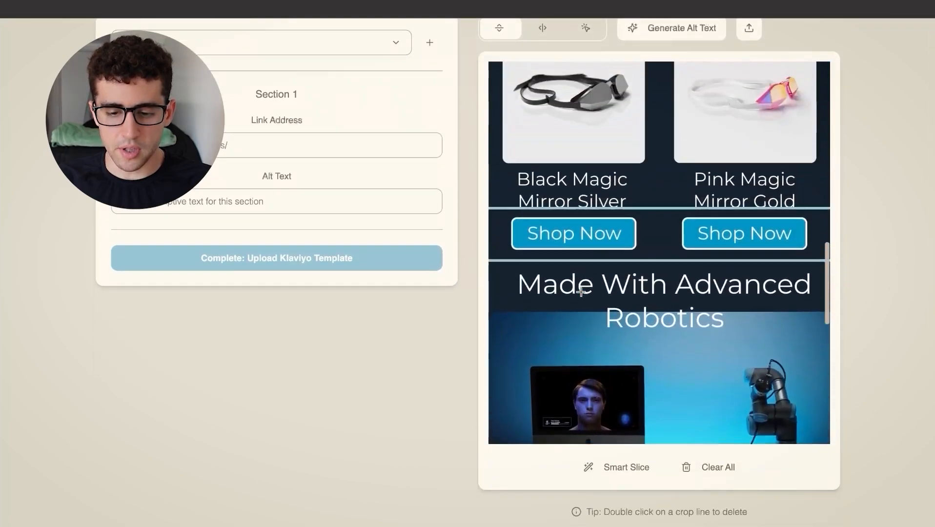
{"action": "scroll", "coordinate": [581, 292], "scroll_direction": "down", "scroll_amount": 3}
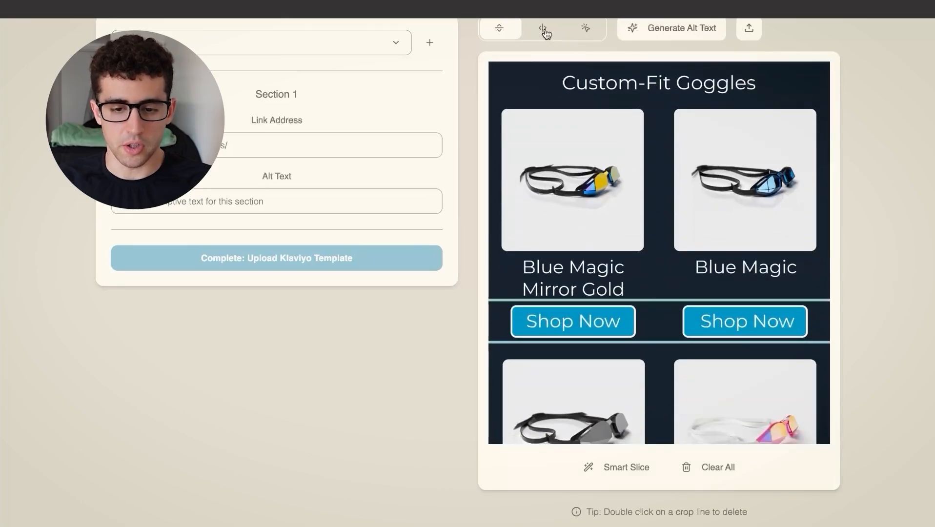
{"action": "scroll", "coordinate": [546, 32], "scroll_direction": "up", "scroll_amount": 1}
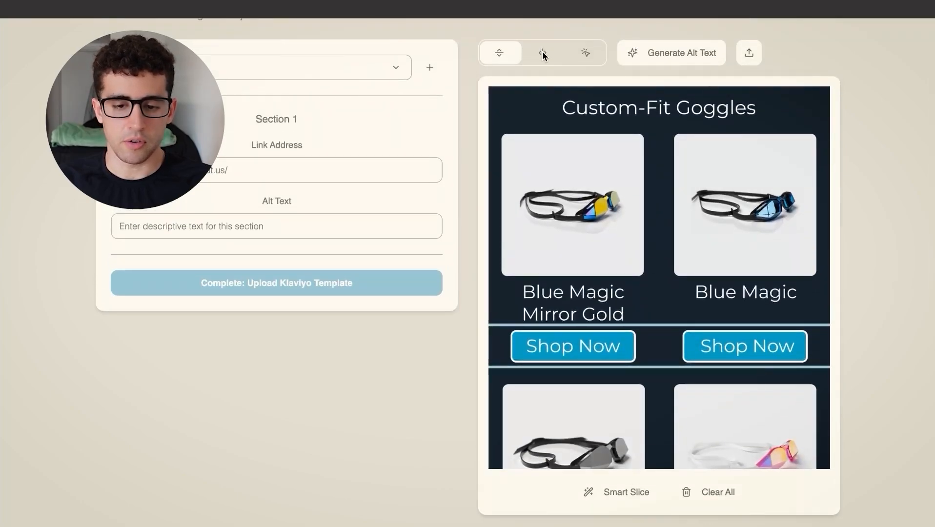
{"action": "left_click", "coordinate": [543, 54]}
{"action": "scroll", "coordinate": [641, 278], "scroll_direction": "down", "scroll_amount": 3}
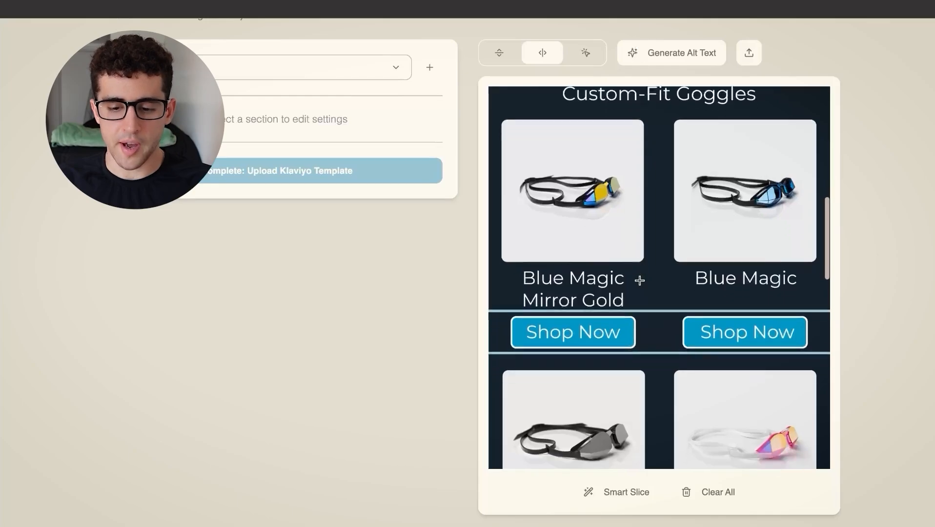
{"action": "left_click", "coordinate": [657, 227]}
{"action": "scroll", "coordinate": [659, 224], "scroll_direction": "down", "scroll_amount": 3}
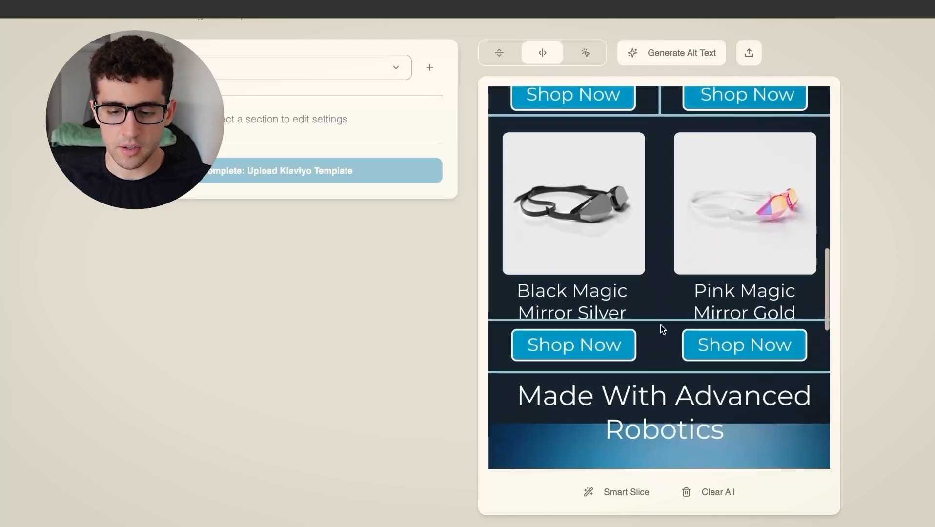
{"action": "scroll", "coordinate": [661, 348], "scroll_direction": "down", "scroll_amount": 10}
{"action": "scroll", "coordinate": [661, 347], "scroll_direction": "up", "scroll_amount": 4}
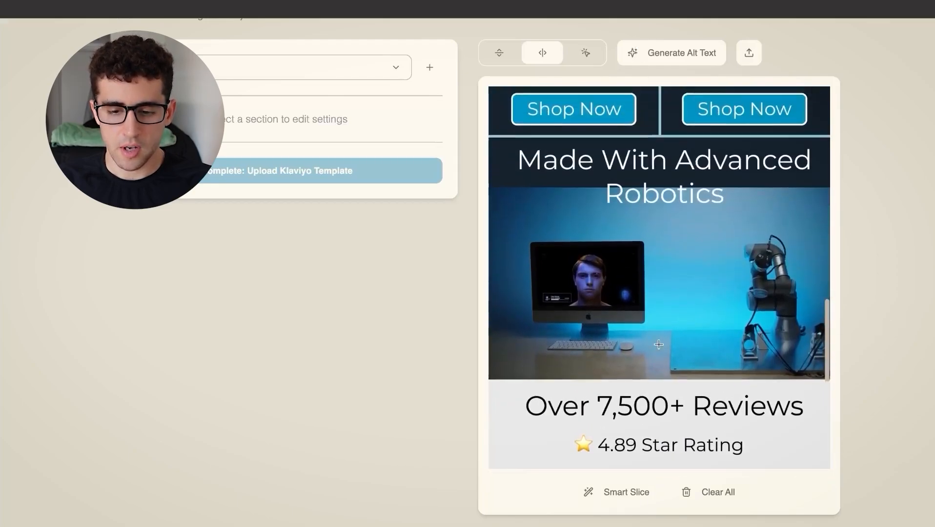
Step: Check the slice lines across the whole email and upload the sliced design to Klaviyo as a template
{"action": "scroll", "coordinate": [661, 347], "scroll_direction": "down", "scroll_amount": 3}
{"action": "scroll", "coordinate": [660, 345], "scroll_direction": "down", "scroll_amount": 5}
{"action": "scroll", "coordinate": [661, 349], "scroll_direction": "up", "scroll_amount": 10}
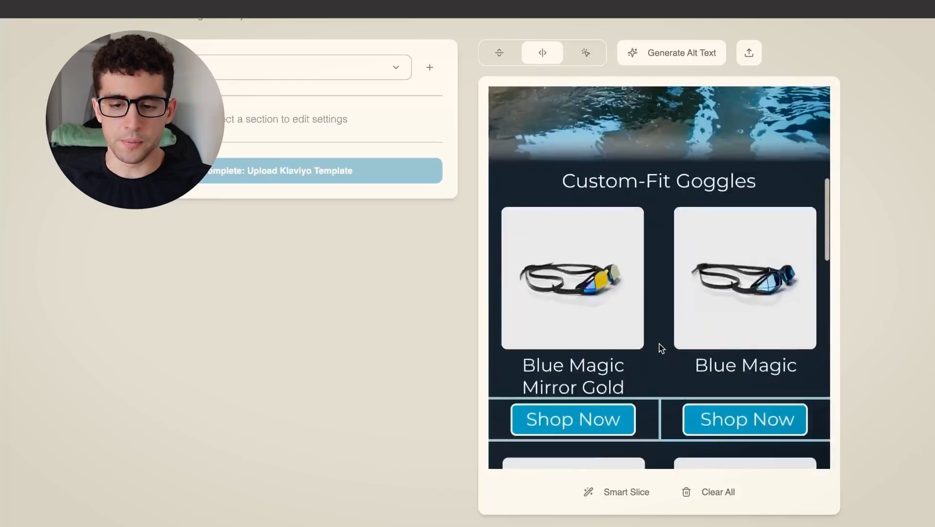
{"action": "scroll", "coordinate": [442, 276], "scroll_direction": "up", "scroll_amount": 3}
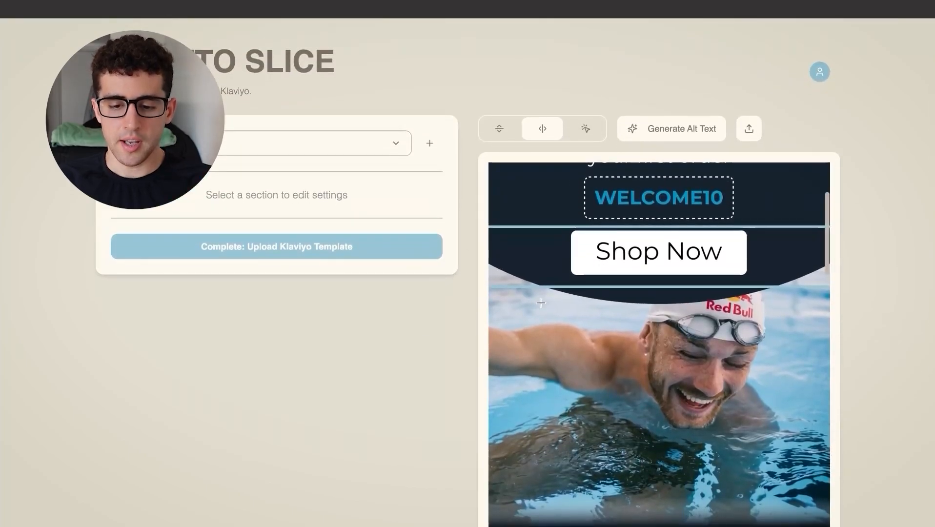
{"action": "scroll", "coordinate": [541, 303], "scroll_direction": "up", "scroll_amount": 4}
{"action": "scroll", "coordinate": [541, 303], "scroll_direction": "down", "scroll_amount": 8}
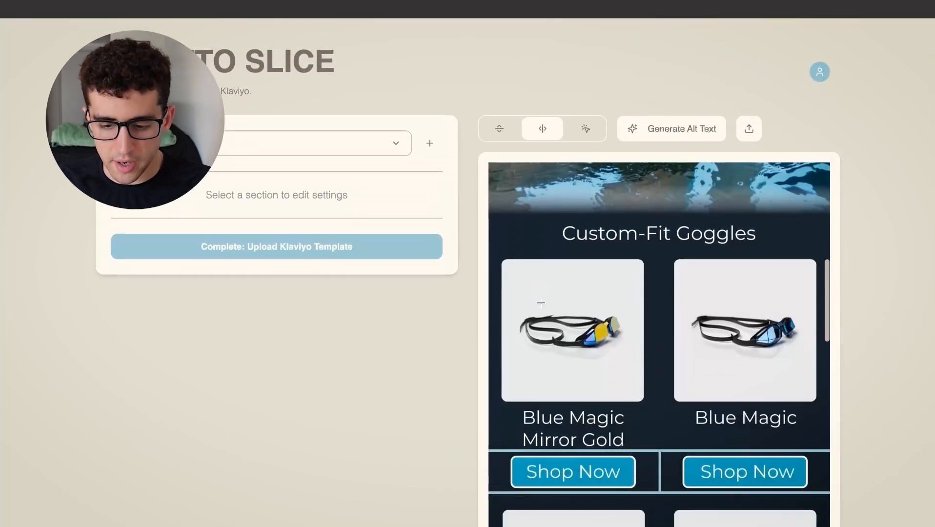
{"action": "scroll", "coordinate": [540, 304], "scroll_direction": "up", "scroll_amount": 8}
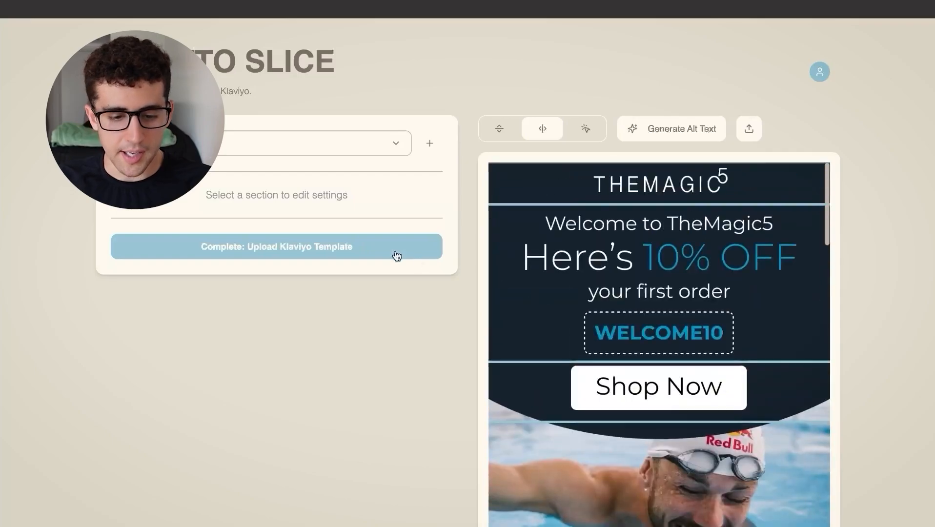
{"action": "left_click", "coordinate": [263, 252]}
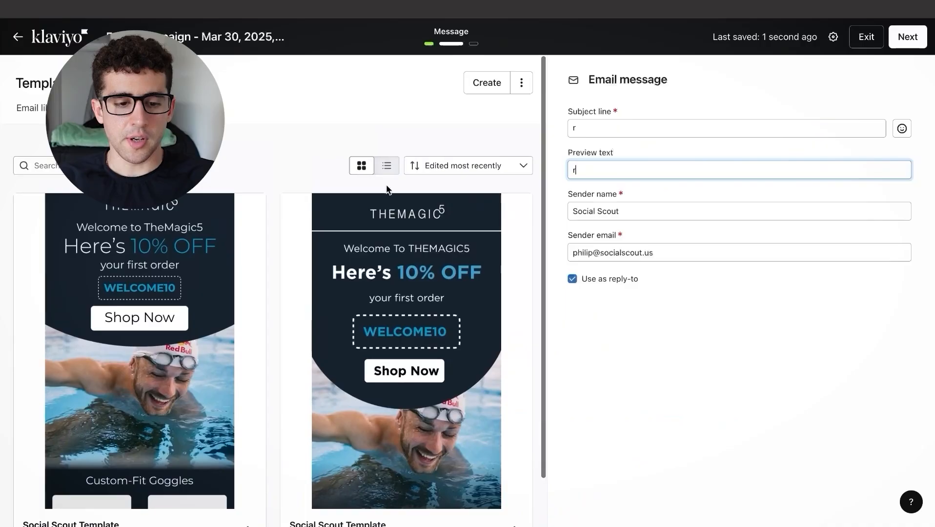
Step: In the Klaviyo campaign, use the Social Scout Template dated March 30, 2025 at 3:02 PM for the email
{"action": "scroll", "coordinate": [147, 266], "scroll_direction": "down", "scroll_amount": 1}
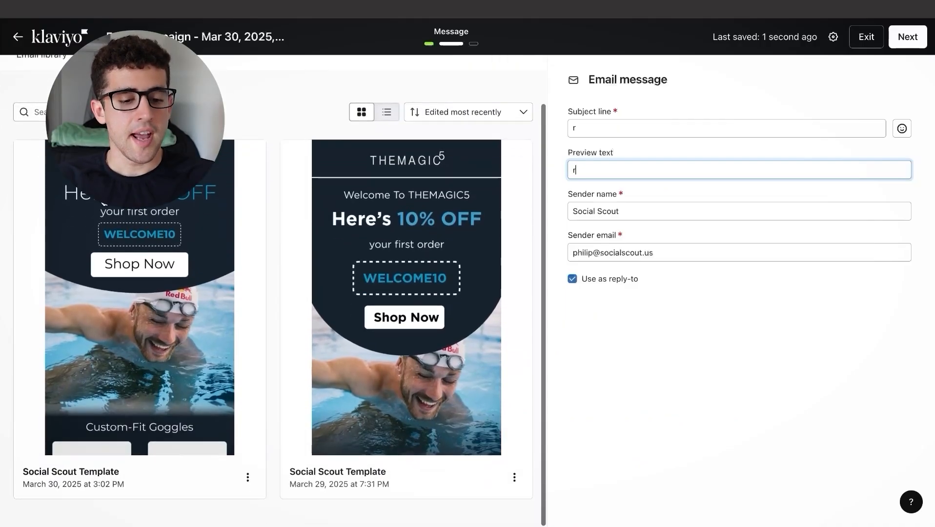
{"action": "left_click", "coordinate": [146, 266]}
{"action": "left_click", "coordinate": [646, 482]}
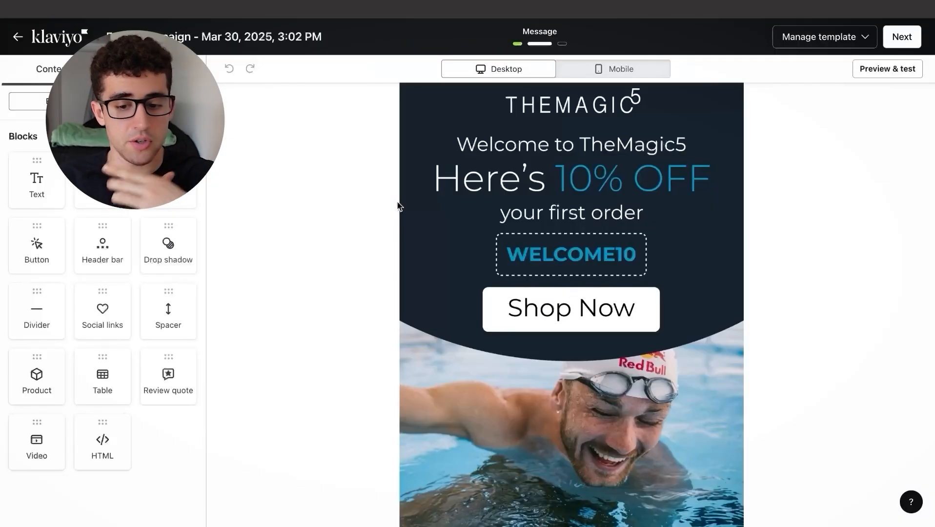
Step: Review the imported image blocks throughout the email and inspect the alt text and link address settings of the main Shop Now block
{"action": "scroll", "coordinate": [499, 269], "scroll_direction": "down", "scroll_amount": 3}
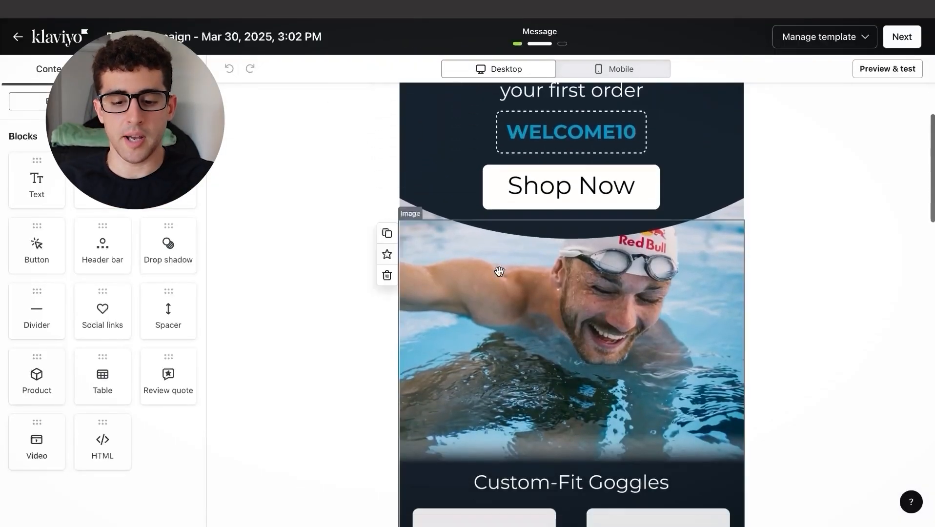
{"action": "scroll", "coordinate": [499, 271], "scroll_direction": "down", "scroll_amount": 15}
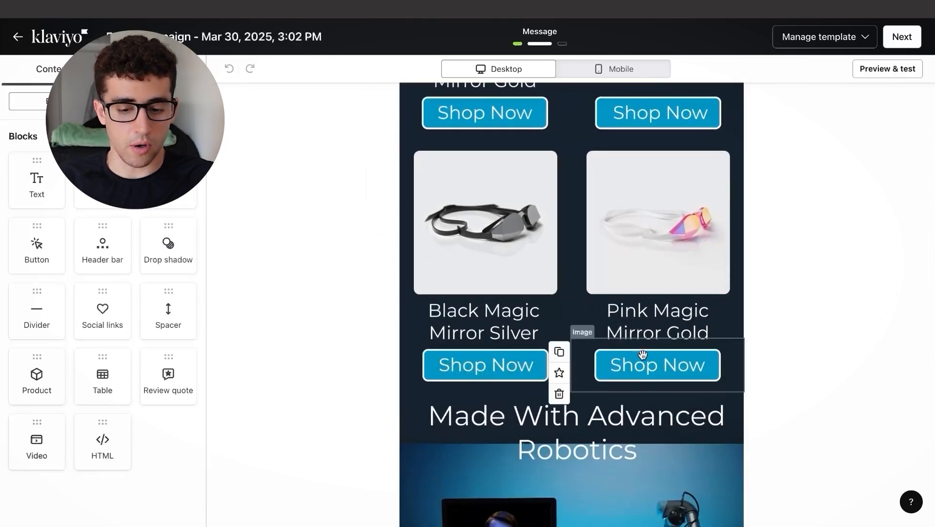
{"action": "scroll", "coordinate": [496, 372], "scroll_direction": "up", "scroll_amount": 2}
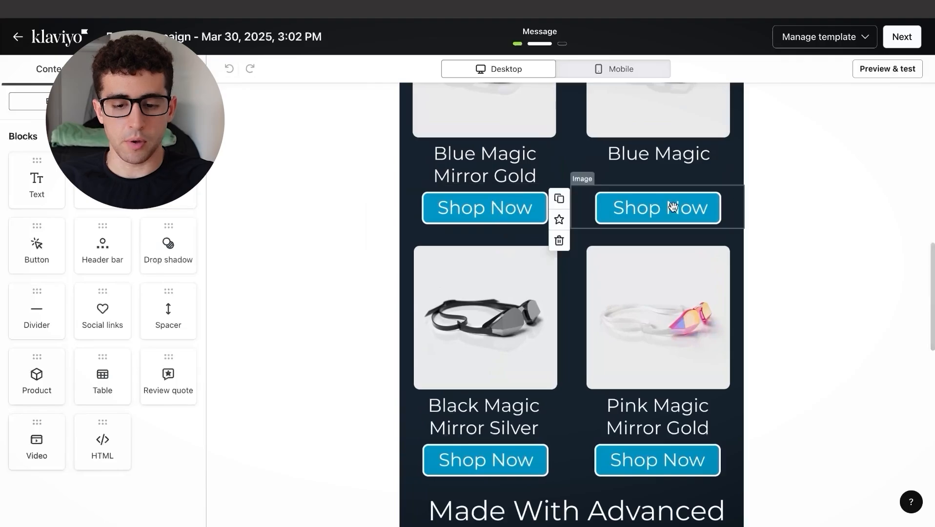
{"action": "scroll", "coordinate": [488, 210], "scroll_direction": "up", "scroll_amount": 10}
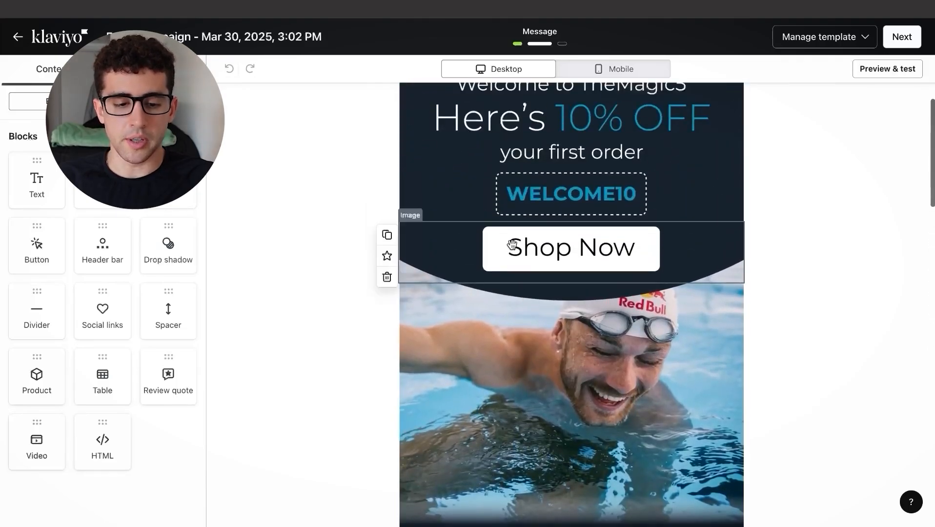
{"action": "left_click", "coordinate": [511, 246]}
{"action": "scroll", "coordinate": [118, 250], "scroll_direction": "down", "scroll_amount": 2}
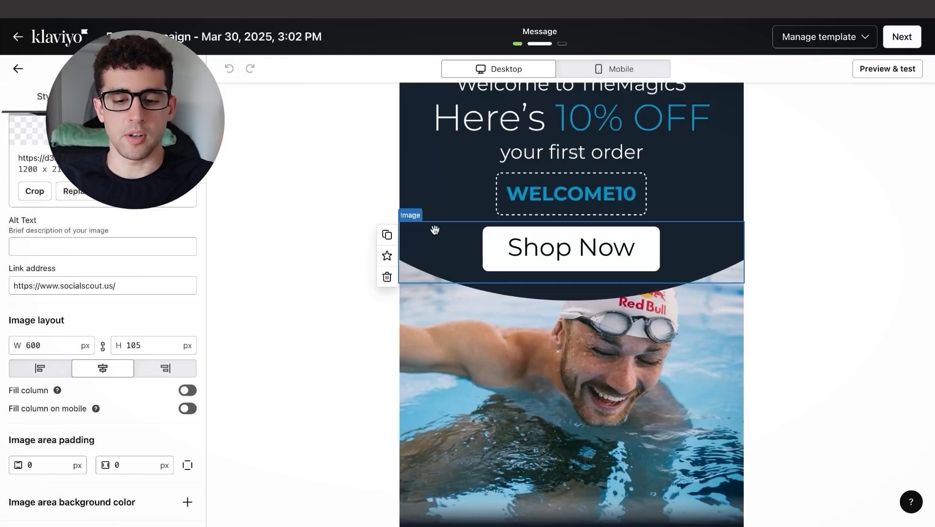
{"action": "scroll", "coordinate": [472, 230], "scroll_direction": "down", "scroll_amount": 8}
{"action": "scroll", "coordinate": [519, 290], "scroll_direction": "down", "scroll_amount": 1}
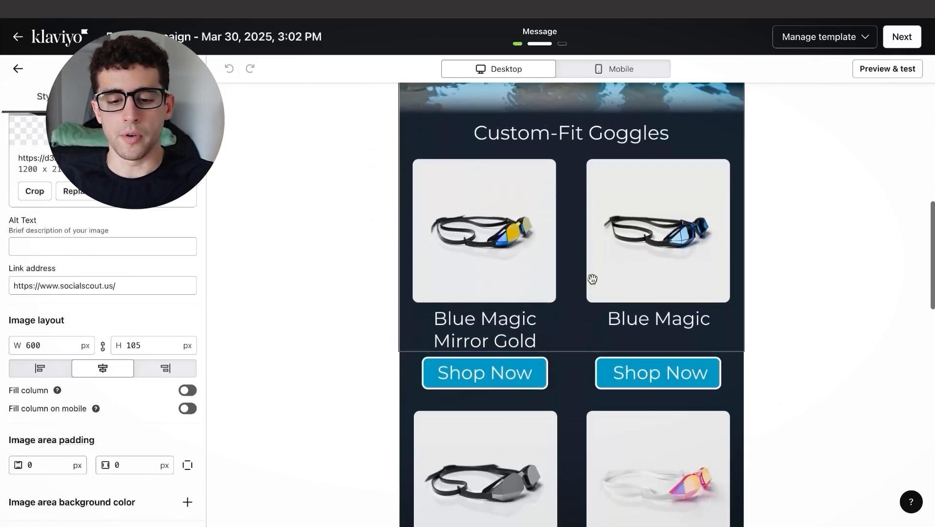
{"action": "scroll", "coordinate": [651, 244], "scroll_direction": "down", "scroll_amount": 3}
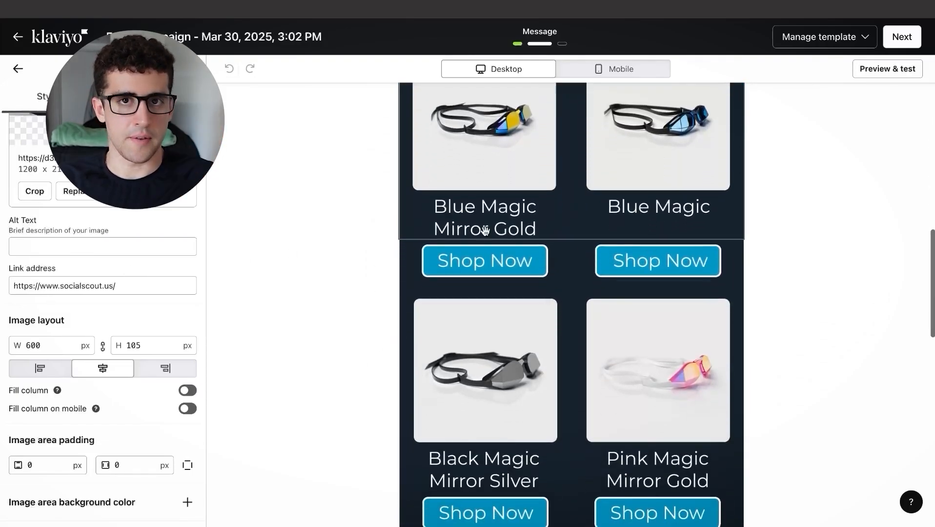
{"action": "scroll", "coordinate": [485, 229], "scroll_direction": "down", "scroll_amount": 18}
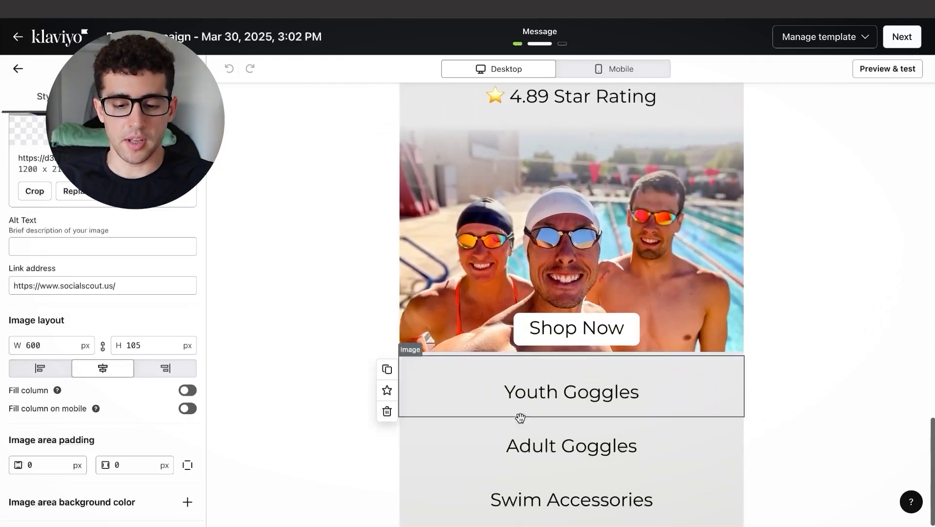
{"action": "scroll", "coordinate": [518, 411], "scroll_direction": "up", "scroll_amount": 20}
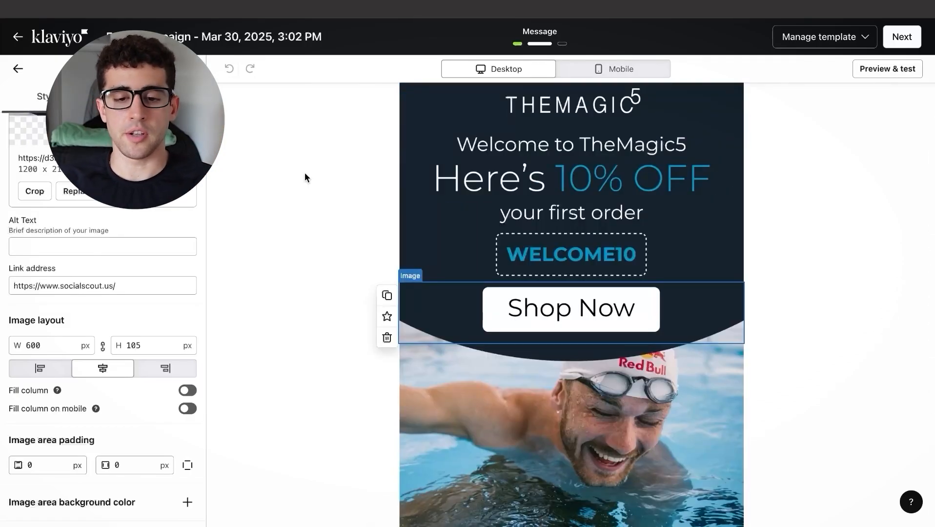